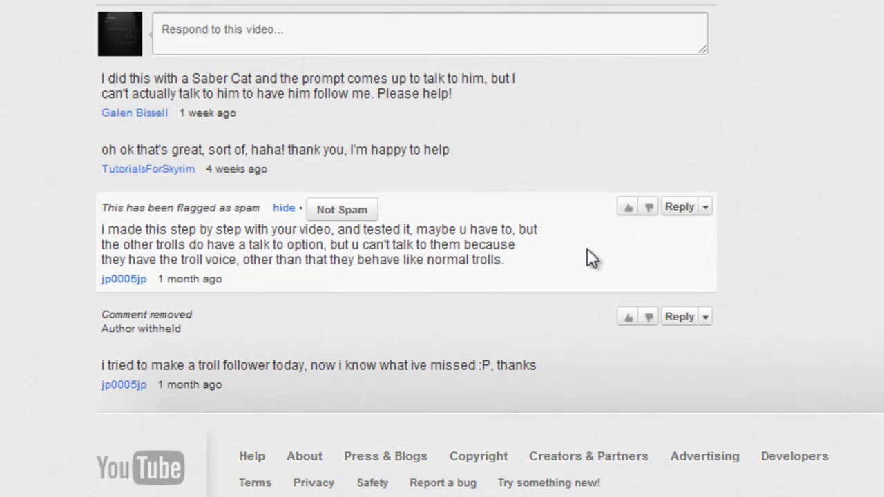
Highlight and read the comment flagged as spam about trolls that have a talk option but cannot be spoken to
{"action": "left_click_drag", "start_coordinate": [508, 257], "coordinate": [86, 239]}
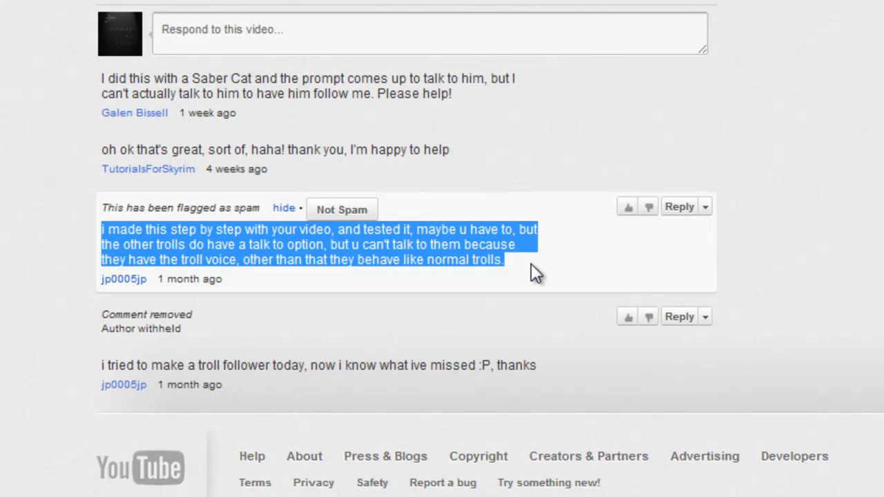
{"action": "left_click", "coordinate": [531, 265]}
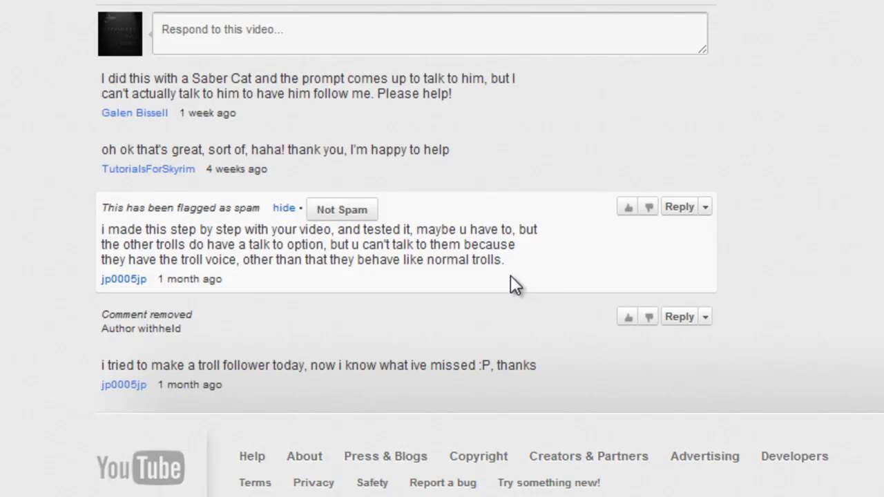
{"action": "left_click_drag", "start_coordinate": [513, 257], "coordinate": [80, 230]}
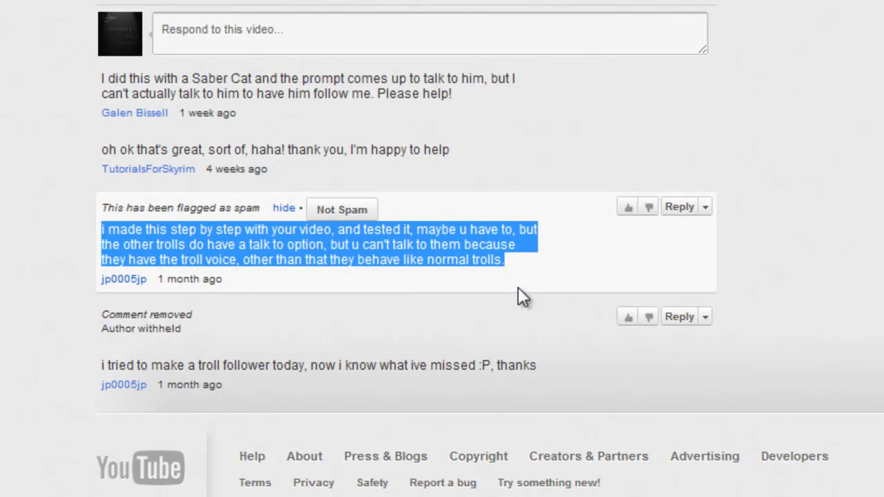
{"action": "left_click", "coordinate": [516, 263]}
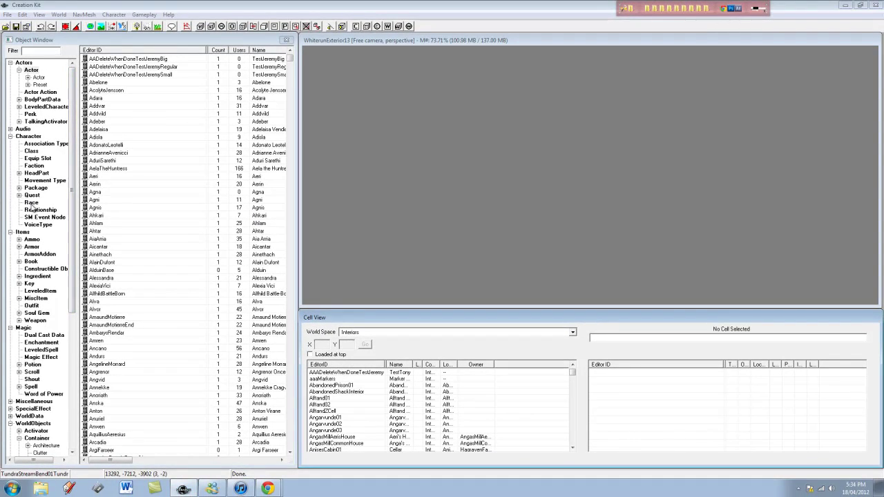
Inspect the Allow PC Dialogue option in the general data of SabreCatRace, and close the race without saving
{"action": "left_click", "coordinate": [31, 203]}
{"action": "left_click", "coordinate": [162, 176]}
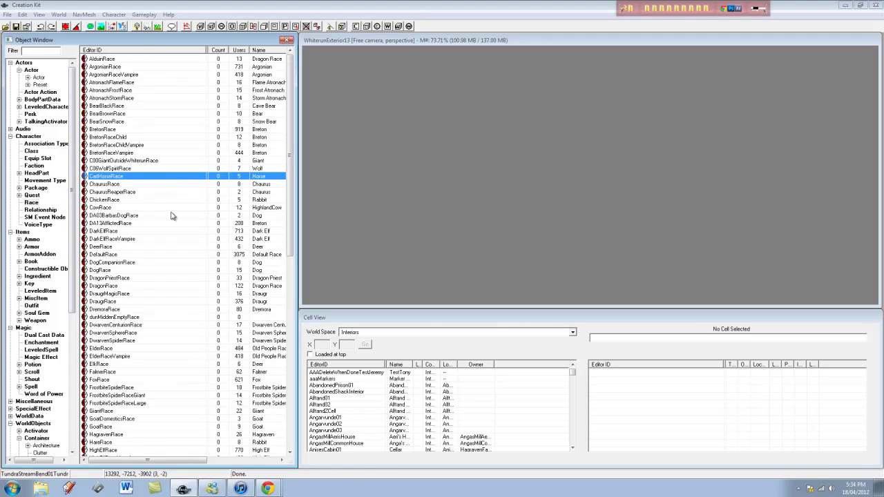
{"action": "scroll", "coordinate": [140, 352], "scroll_direction": "down", "scroll_amount": 13}
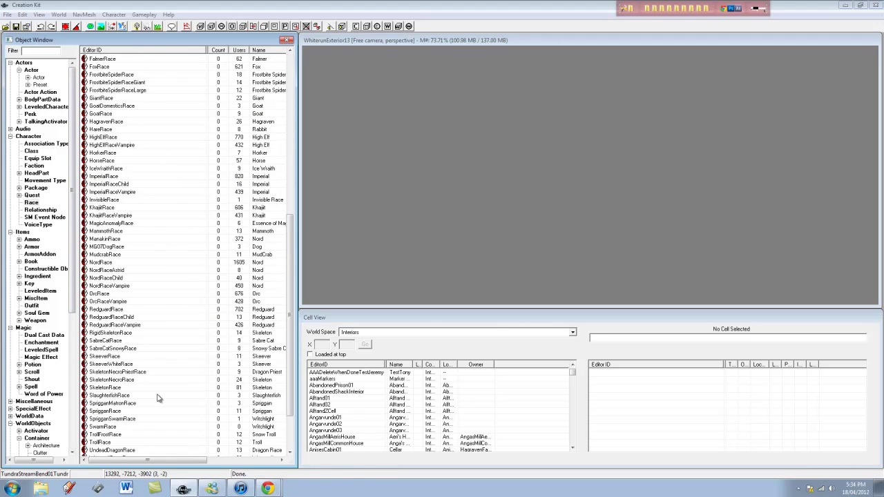
{"action": "right_click", "coordinate": [123, 342]}
{"action": "left_click", "coordinate": [166, 360]}
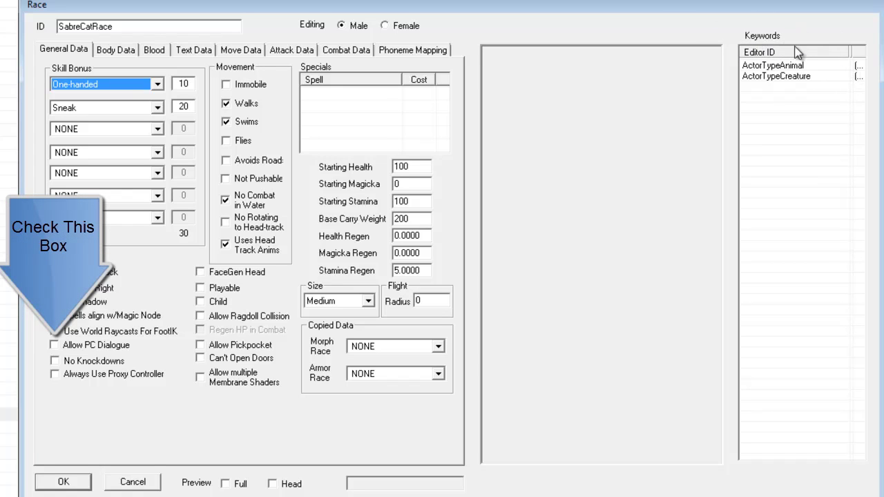
{"action": "left_click", "coordinate": [132, 482]}
Switch to Chrome and close the comments page of the Giant Follower tutorial
{"action": "mouse_move", "coordinate": [269, 489]}
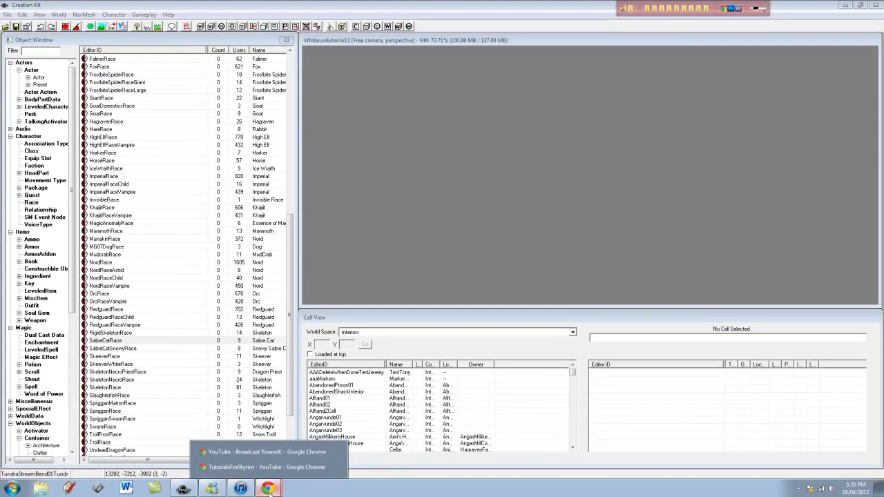
{"action": "left_click", "coordinate": [269, 464]}
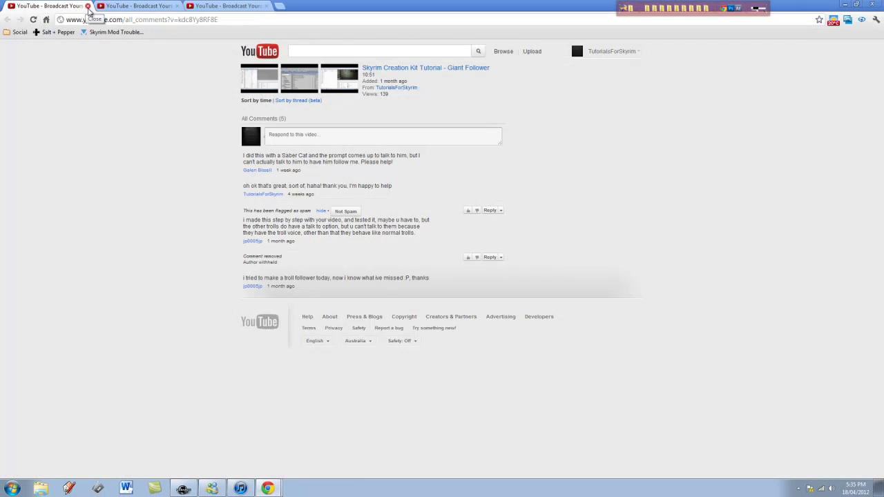
{"action": "left_click", "coordinate": [88, 6]}
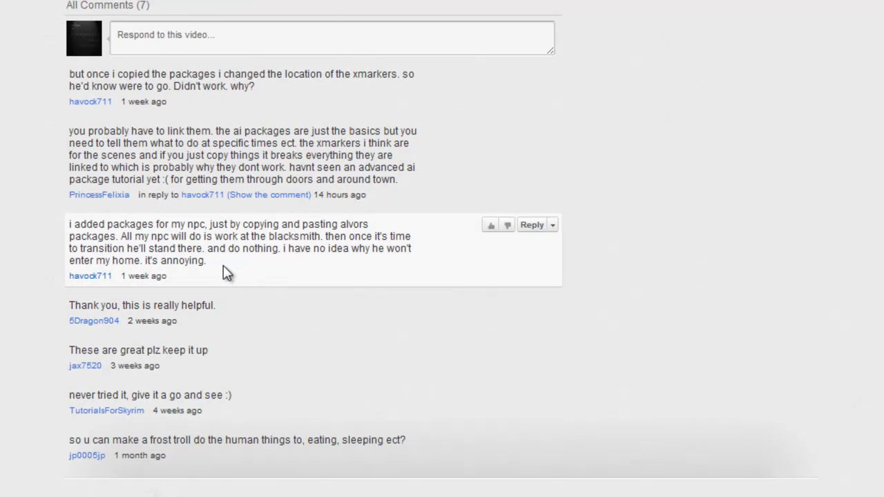
Read the Custom NPCs and AI Packages comments about copying Alvor's packages and linking the xmarkers
{"action": "left_click_drag", "start_coordinate": [227, 264], "coordinate": [56, 221]}
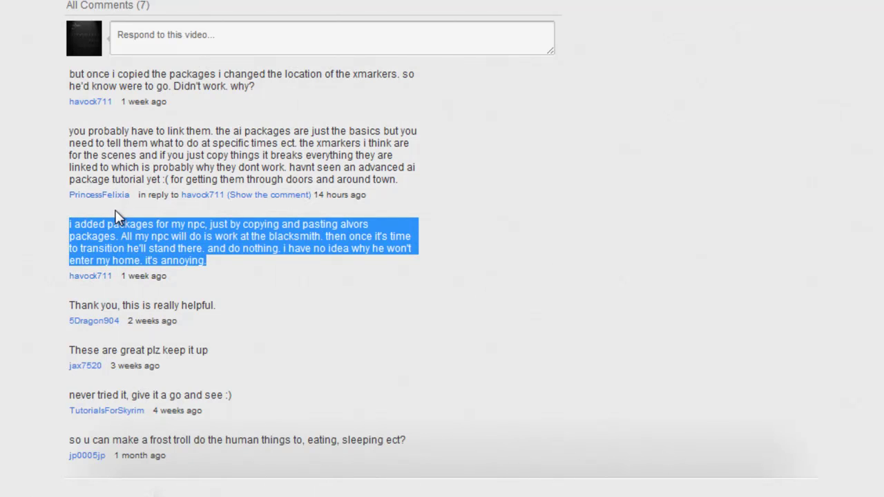
{"action": "left_click", "coordinate": [418, 165]}
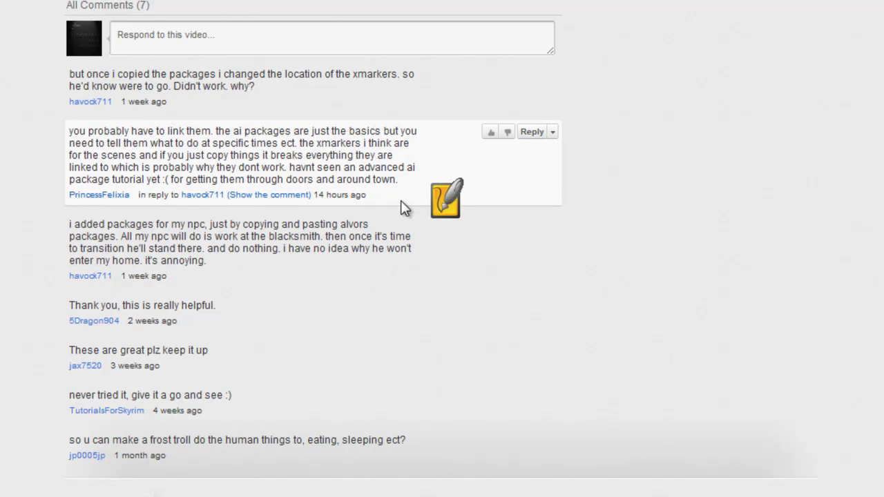
{"action": "left_click_drag", "start_coordinate": [403, 188], "coordinate": [59, 147]}
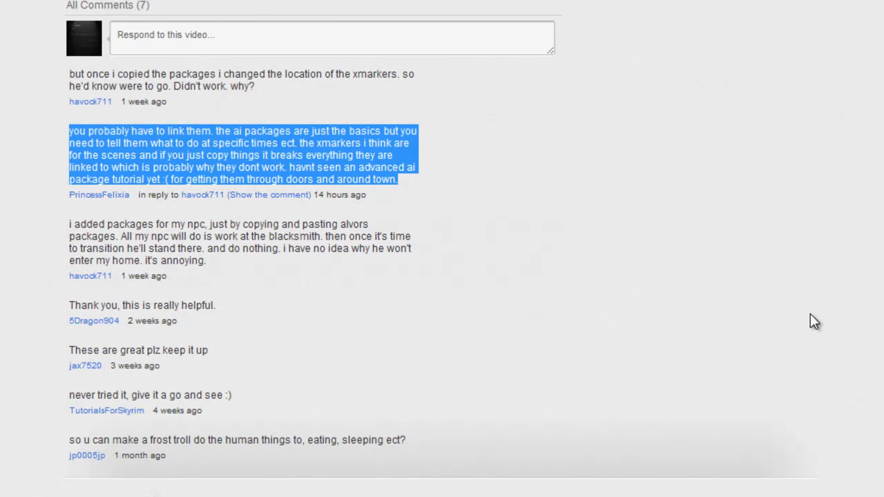
{"action": "left_click", "coordinate": [339, 273]}
{"action": "left_click", "coordinate": [434, 242]}
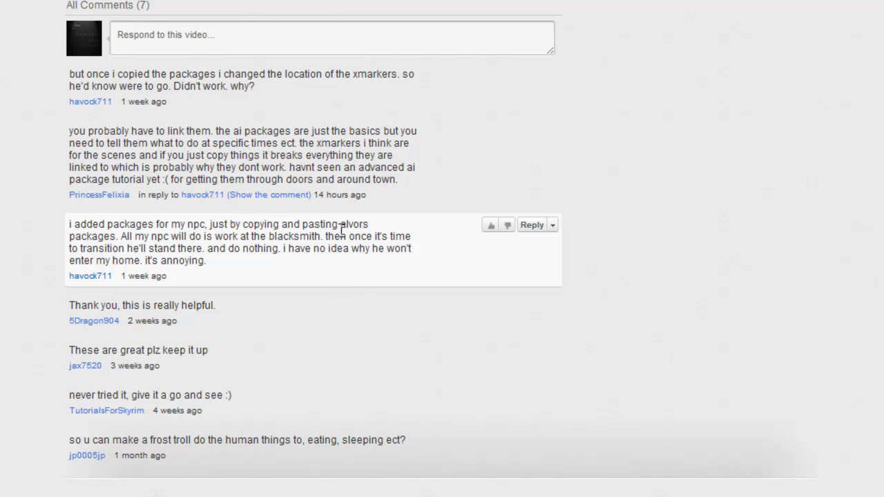
{"action": "mouse_move", "coordinate": [339, 228]}
{"action": "left_mouse_down"}
{"action": "mouse_move", "coordinate": [366, 225]}
{"action": "mouse_move", "coordinate": [279, 250]}
{"action": "mouse_move", "coordinate": [120, 238]}
{"action": "mouse_move", "coordinate": [375, 226]}
{"action": "mouse_move", "coordinate": [339, 226]}
{"action": "left_mouse_up"}
{"action": "left_click", "coordinate": [374, 226]}
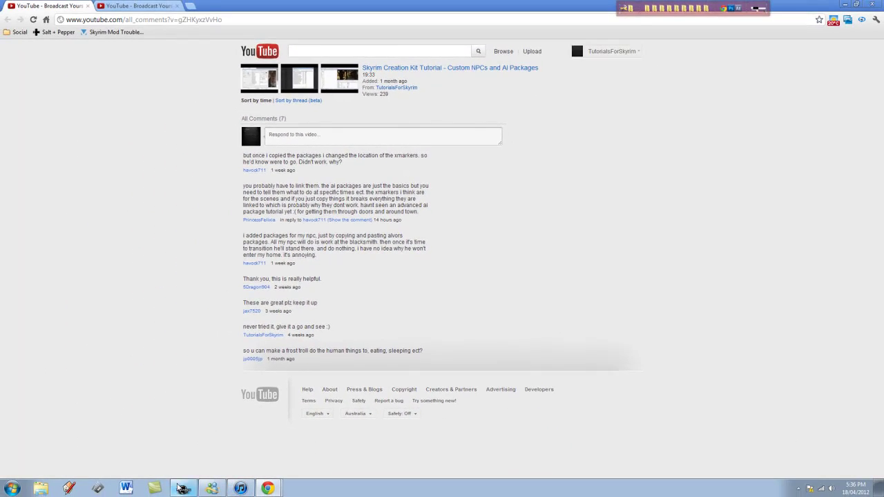
Switch to Creation Kit, list the Package objects and locate Alvor's packages, including AlvorSleepPackage
{"action": "left_click", "coordinate": [182, 489]}
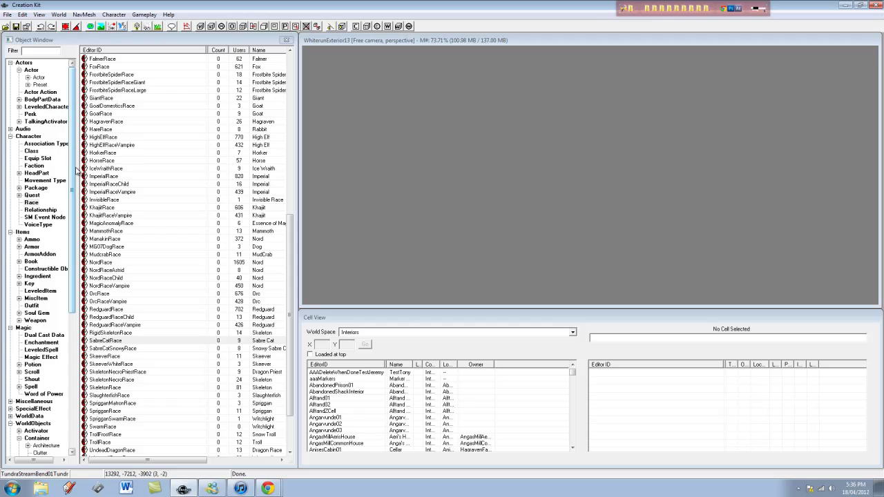
{"action": "left_click", "coordinate": [32, 195]}
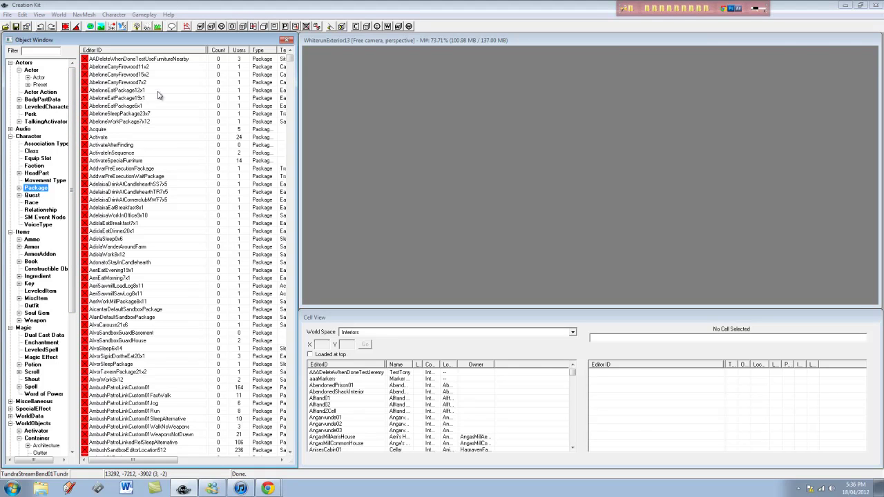
{"action": "left_click", "coordinate": [126, 136]}
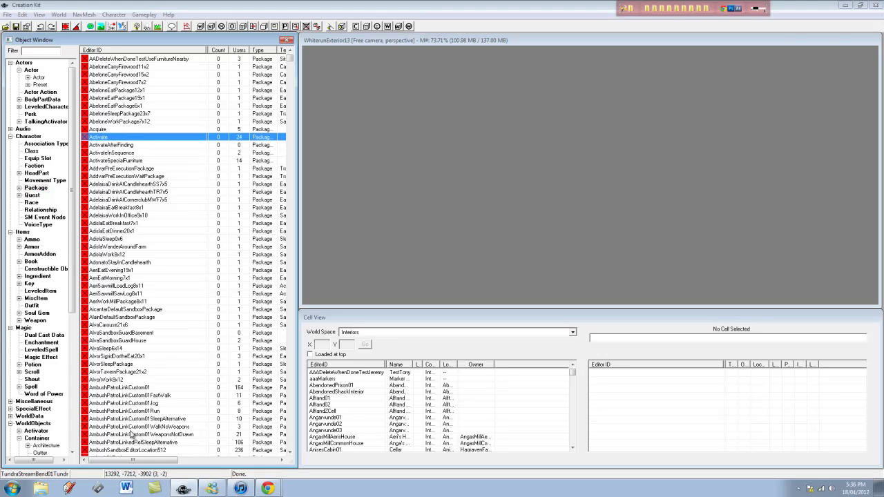
{"action": "left_click", "coordinate": [174, 350]}
{"action": "scroll", "coordinate": [175, 364], "scroll_direction": "down", "scroll_amount": 1}
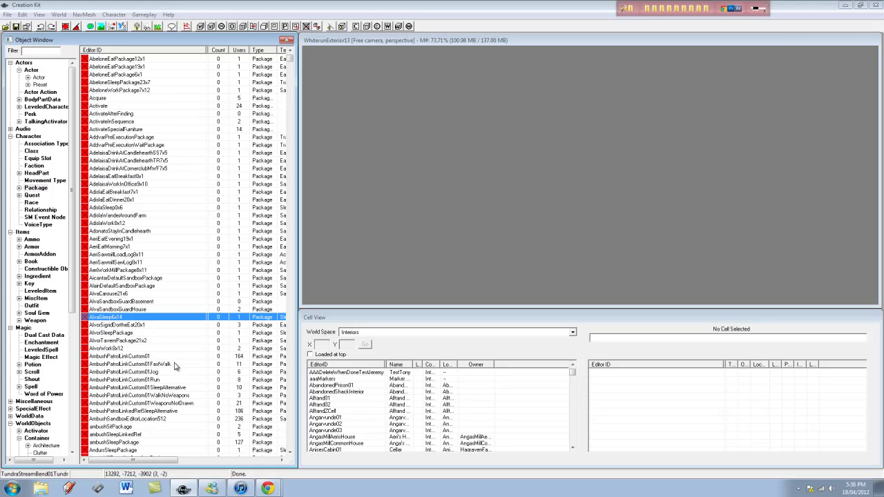
{"action": "left_click", "coordinate": [153, 341]}
{"action": "left_click", "coordinate": [142, 333]}
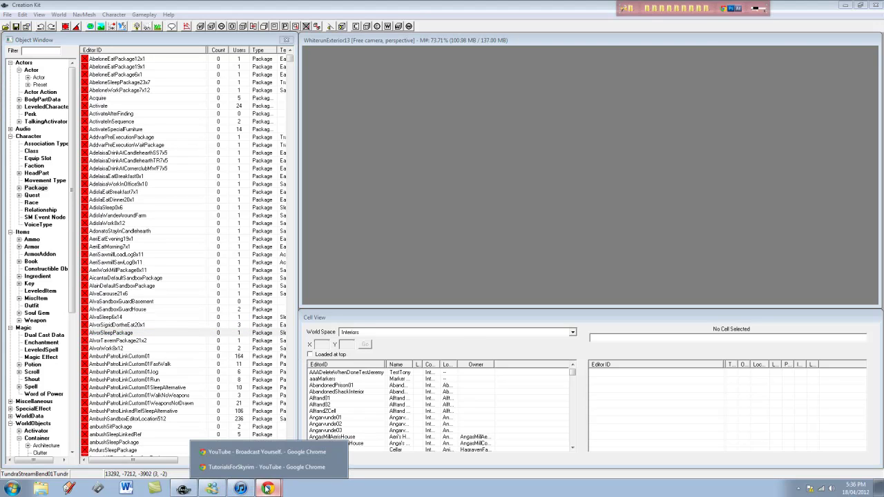
Return to the comments in Chrome and review the one about copying and pasting Alvor's packages
{"action": "left_click", "coordinate": [275, 466]}
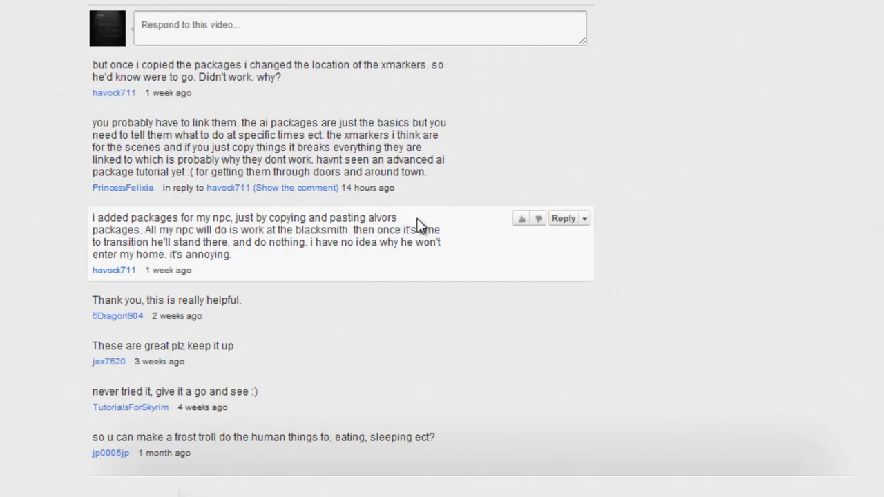
{"action": "left_click_drag", "start_coordinate": [398, 218], "coordinate": [368, 218]}
{"action": "right_click", "coordinate": [368, 218]}
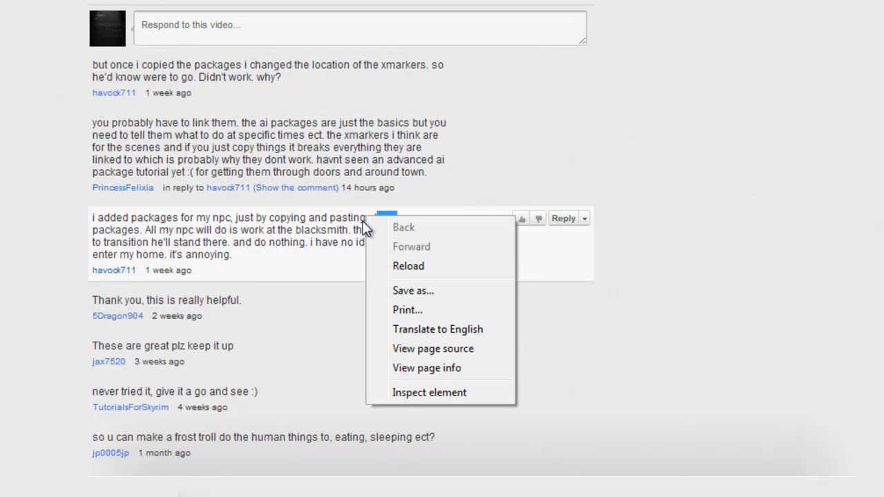
{"action": "left_click", "coordinate": [368, 227]}
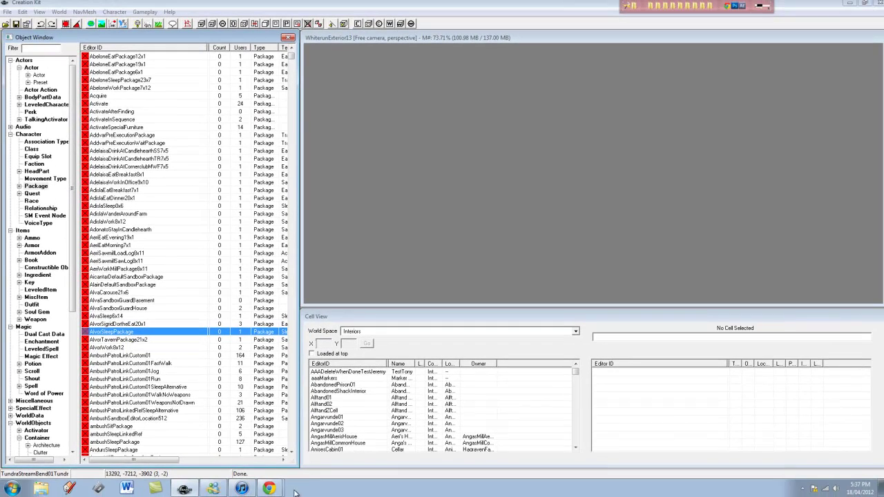
{"action": "left_click", "coordinate": [268, 487]}
{"action": "left_click", "coordinate": [268, 452]}
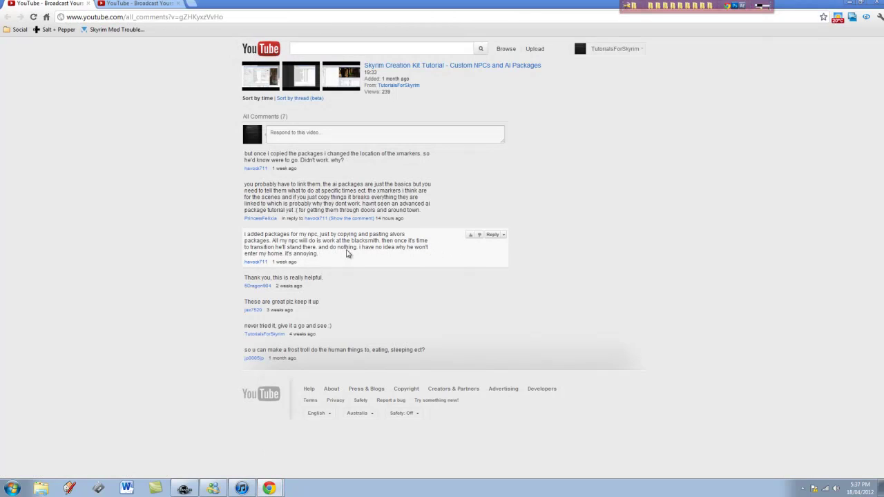
{"action": "left_click", "coordinate": [268, 488]}
Switch to Creation Kit, view the settings of AlvorSleepPackage and cancel out of them
{"action": "left_click", "coordinate": [184, 488]}
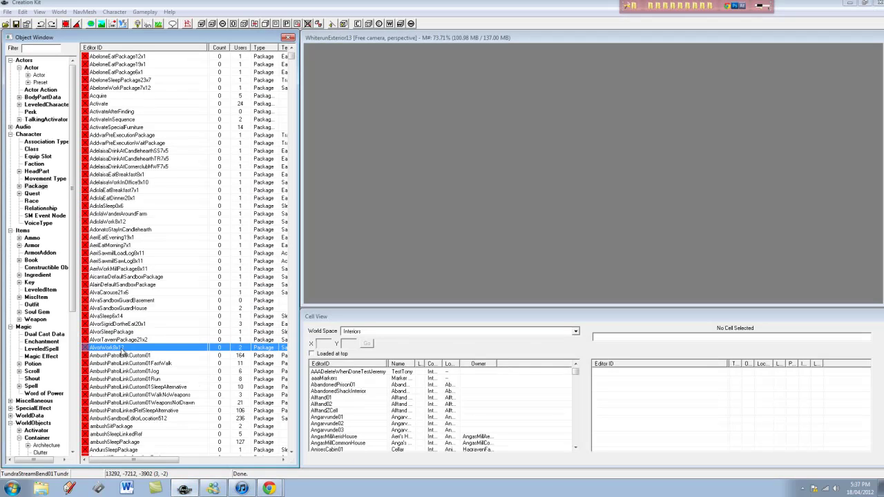
{"action": "left_click", "coordinate": [126, 324]}
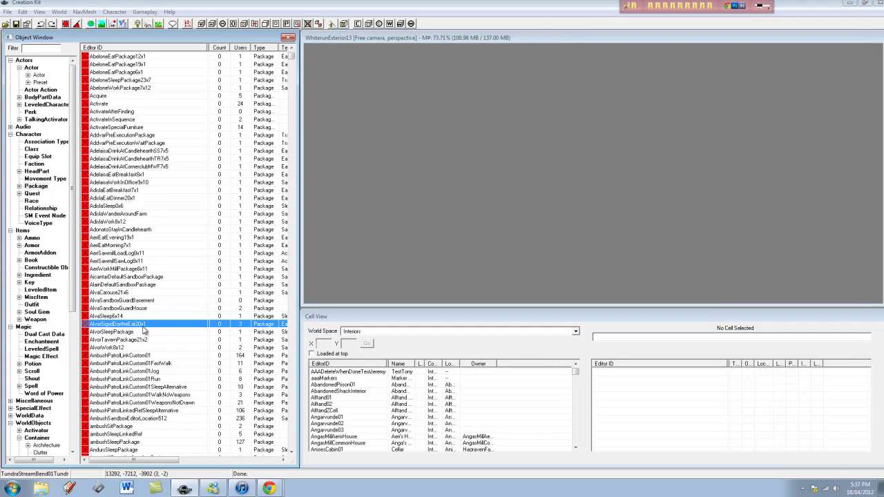
{"action": "double_click", "coordinate": [135, 332]}
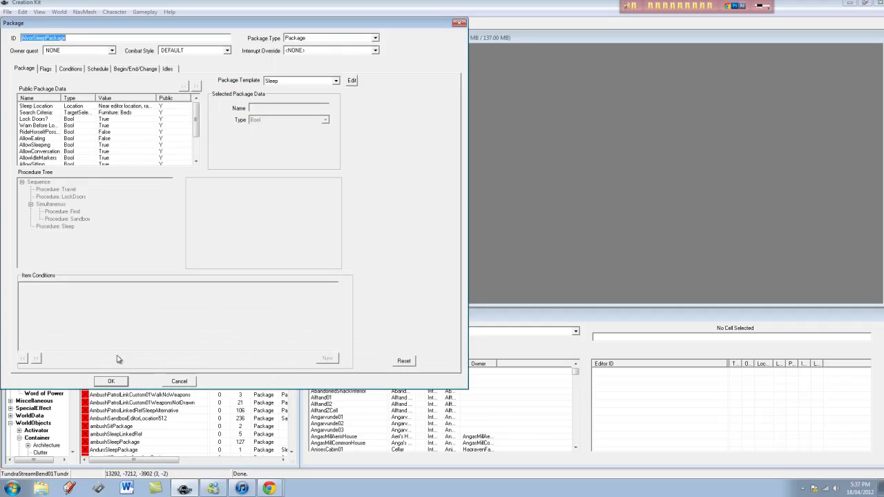
{"action": "left_click", "coordinate": [178, 381]}
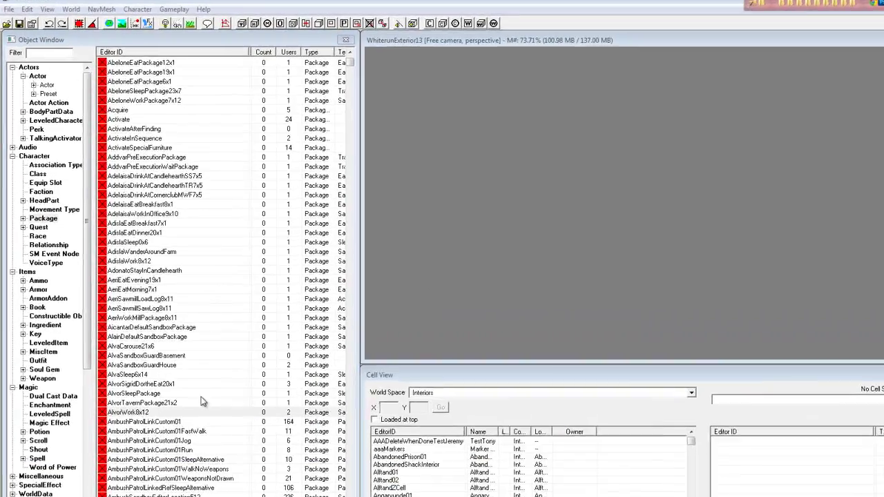
Examine the public package data of AlvorWork8x12, including its Location entry and radius, and close the package
{"action": "double_click", "coordinate": [123, 348]}
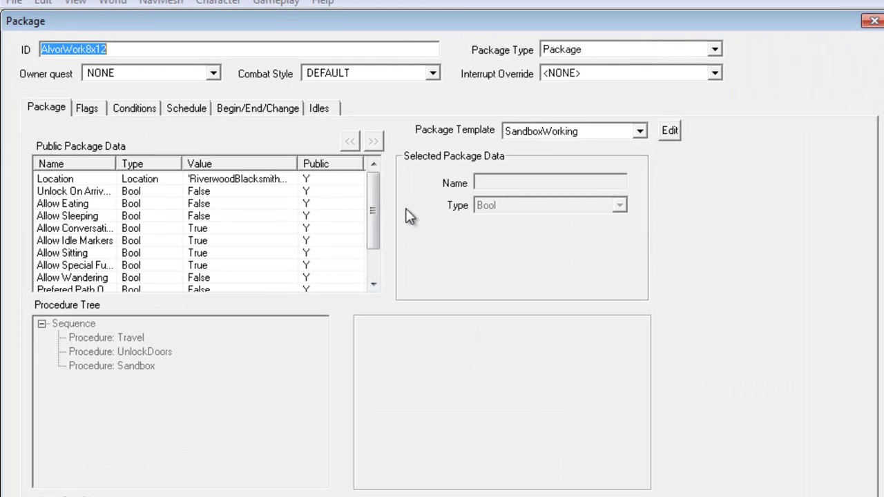
{"action": "scroll", "coordinate": [378, 243], "scroll_direction": "down", "scroll_amount": 1}
{"action": "left_click_drag", "start_coordinate": [379, 224], "coordinate": [389, 170]}
{"action": "left_click_drag", "start_coordinate": [116, 164], "coordinate": [131, 163]}
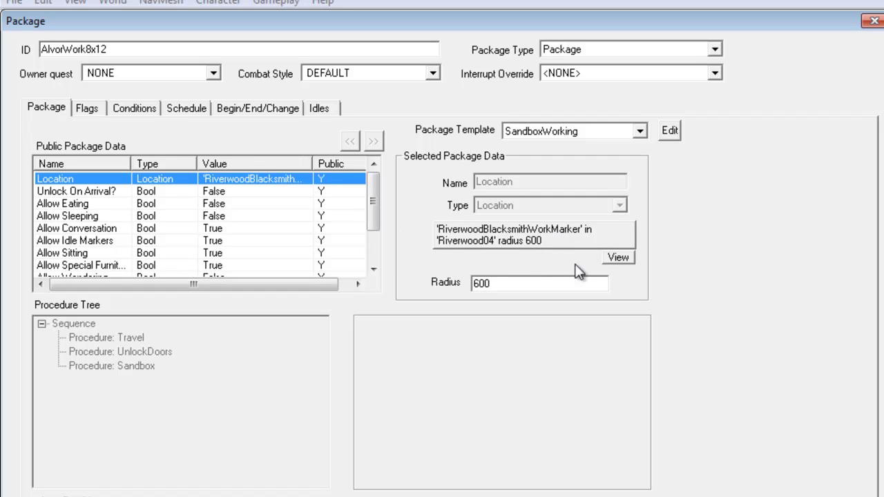
{"action": "left_click_drag", "start_coordinate": [376, 215], "coordinate": [379, 255]}
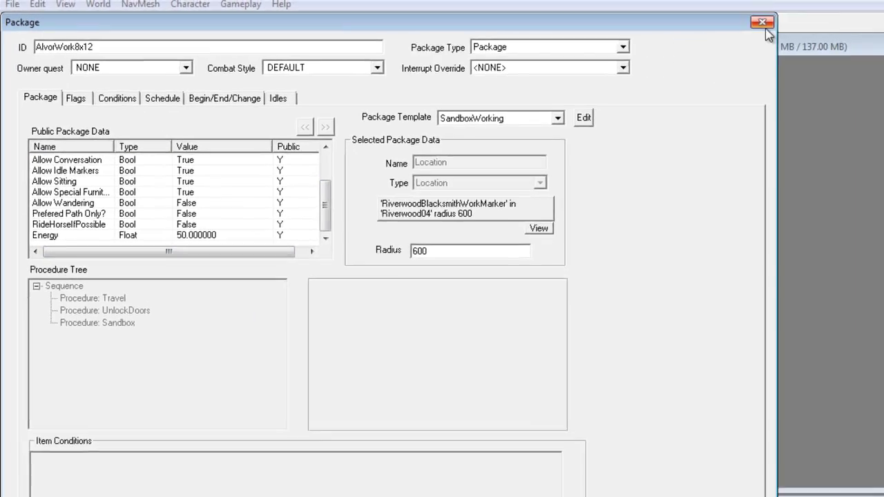
{"action": "left_click", "coordinate": [873, 21]}
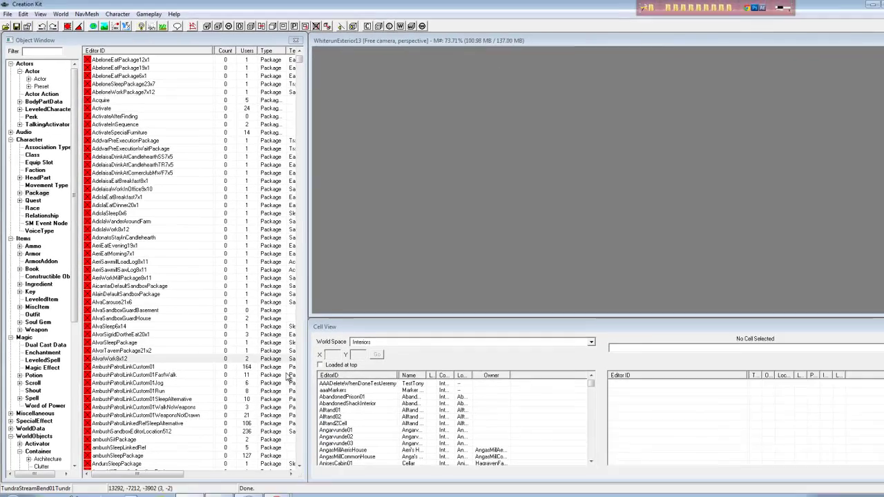
Filter the package list for "defaultwork"
{"action": "left_click", "coordinate": [150, 349]}
{"action": "left_click", "coordinate": [150, 348]}
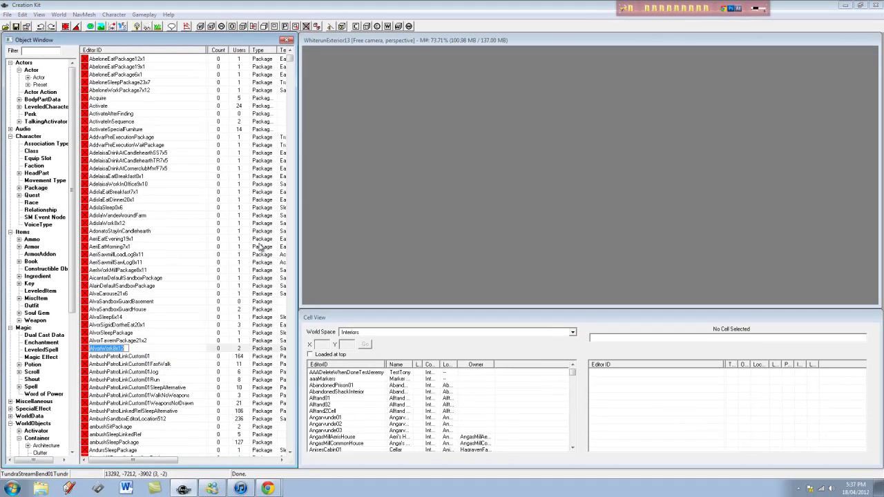
{"action": "left_click", "coordinate": [44, 51]}
{"action": "type", "text": "defa"}
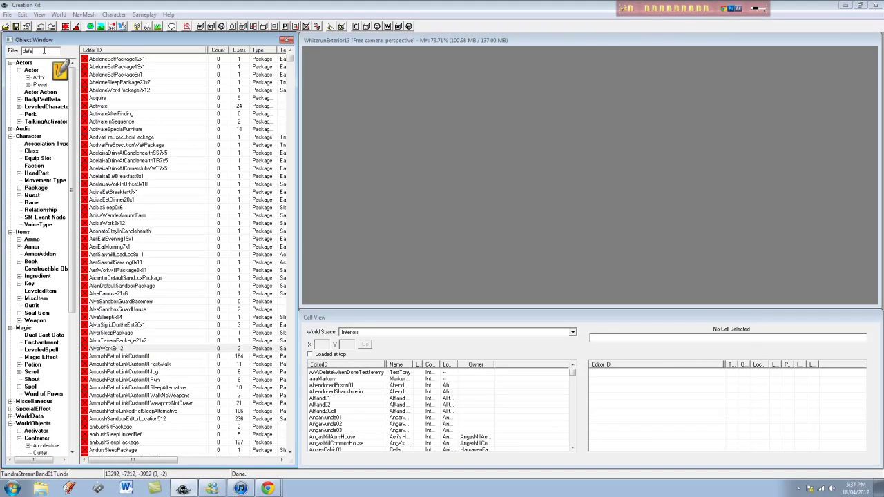
{"action": "type", "text": "ultwork"}
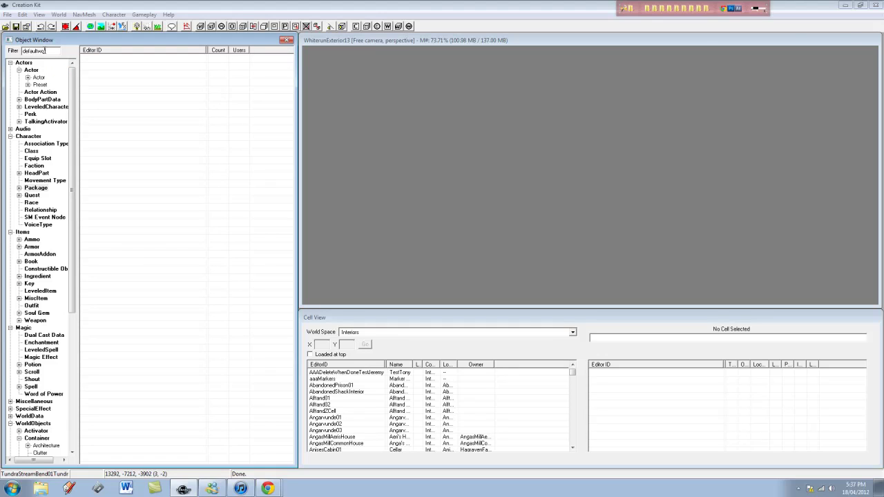
Expand the Package category and rework the filter text to search for the default packages
{"action": "left_click", "coordinate": [34, 188]}
{"action": "left_click", "coordinate": [19, 188]}
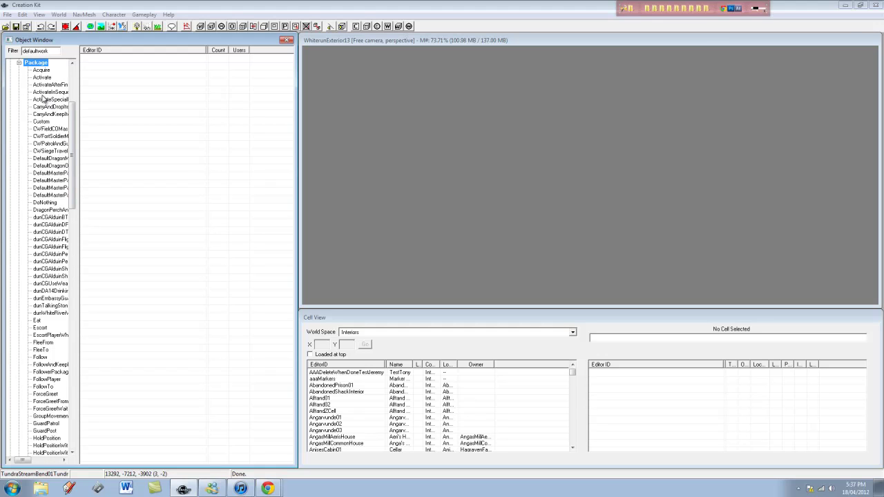
{"action": "left_click", "coordinate": [38, 51]}
{"action": "key", "text": "Delete"}
{"action": "key", "text": "Delete"}
{"action": "key", "text": "Delete"}
{"action": "key", "text": "Delete"}
{"action": "key", "text": "Delete"}
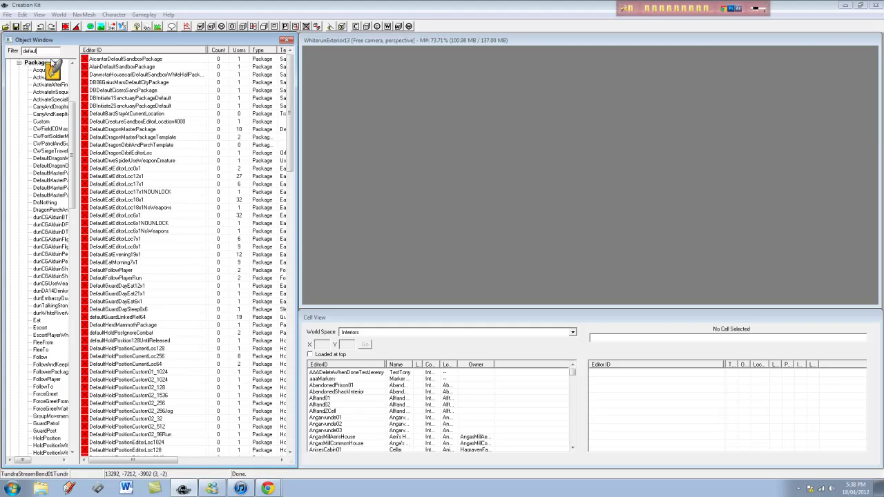
{"action": "type", "text": "tw"}
Clear the filter and browse the package types under the Package category
{"action": "double_click", "coordinate": [43, 51]}
{"action": "key", "text": "BackSpace"}
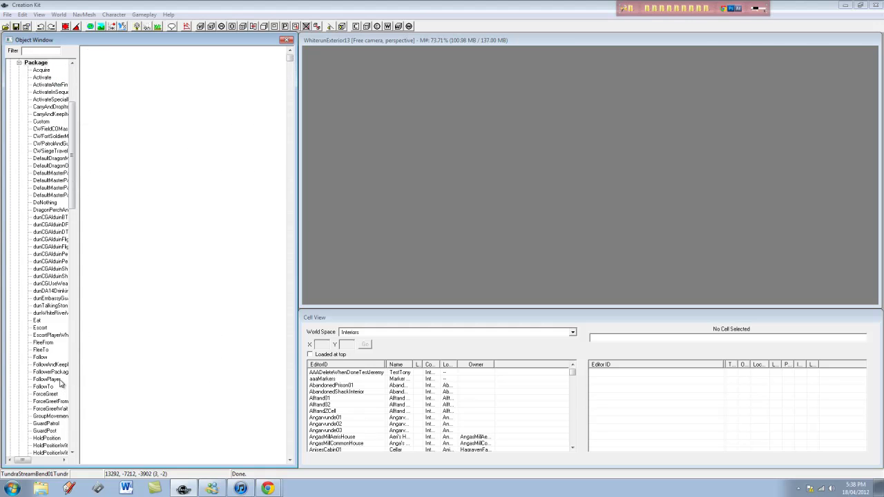
{"action": "scroll", "coordinate": [60, 384], "scroll_direction": "down", "scroll_amount": 15}
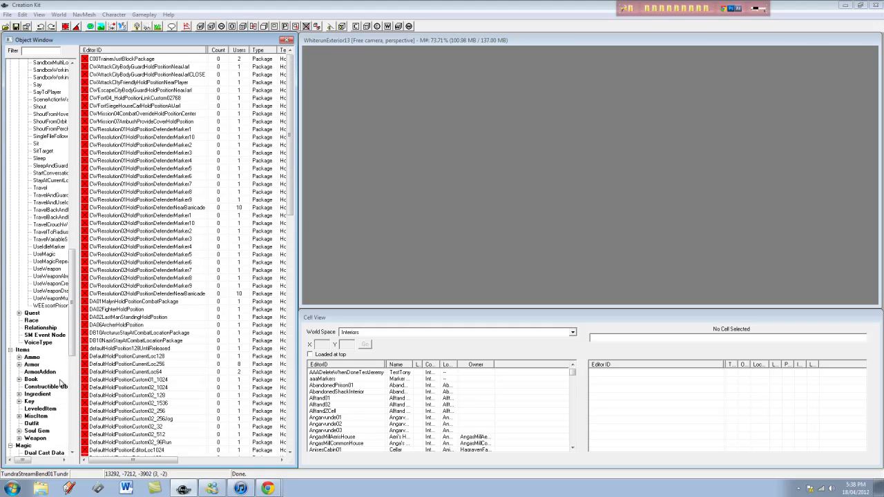
{"action": "scroll", "coordinate": [43, 241], "scroll_direction": "up", "scroll_amount": 8}
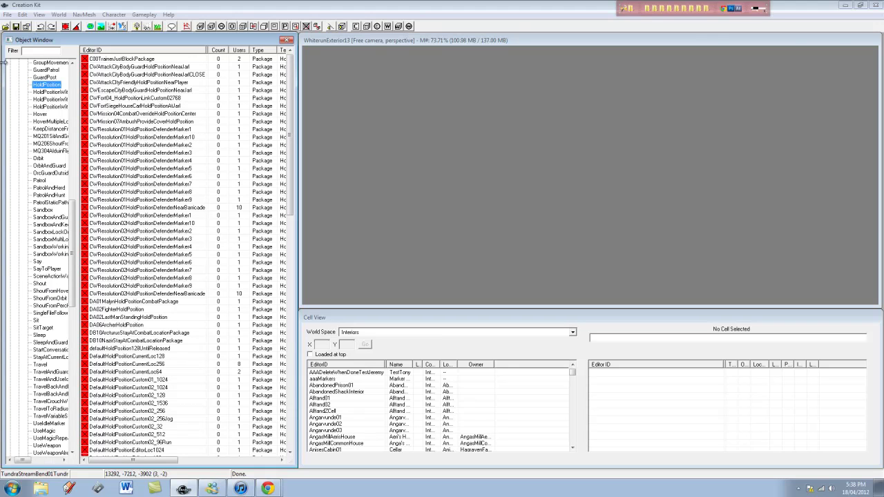
{"action": "scroll", "coordinate": [61, 136], "scroll_direction": "up", "scroll_amount": 15}
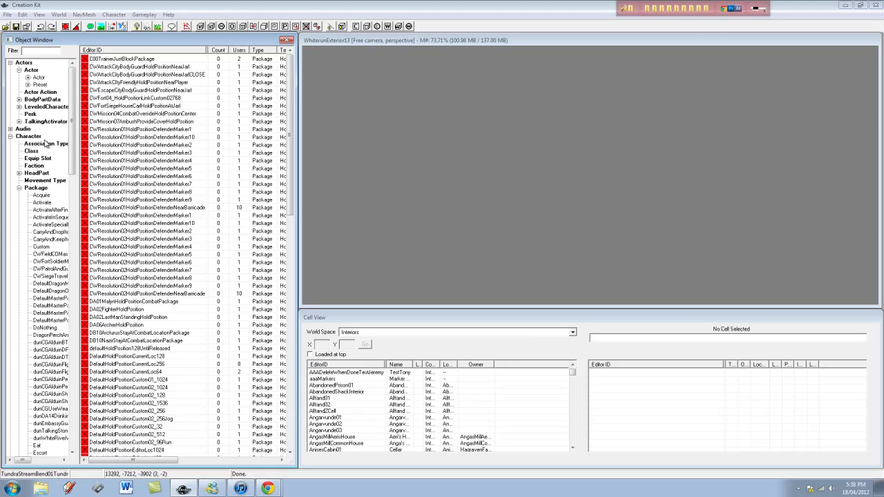
List all packages and filter them first for "work" and afresh for "default"
{"action": "left_click", "coordinate": [43, 195]}
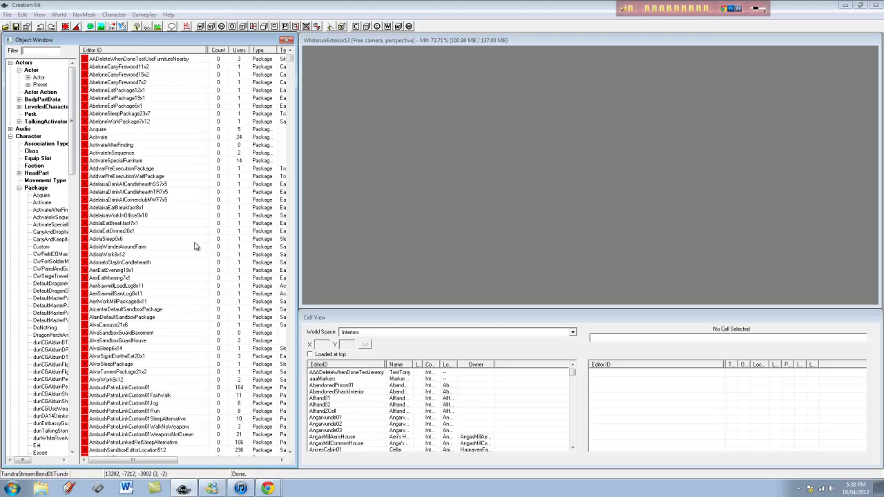
{"action": "type", "text": "work"}
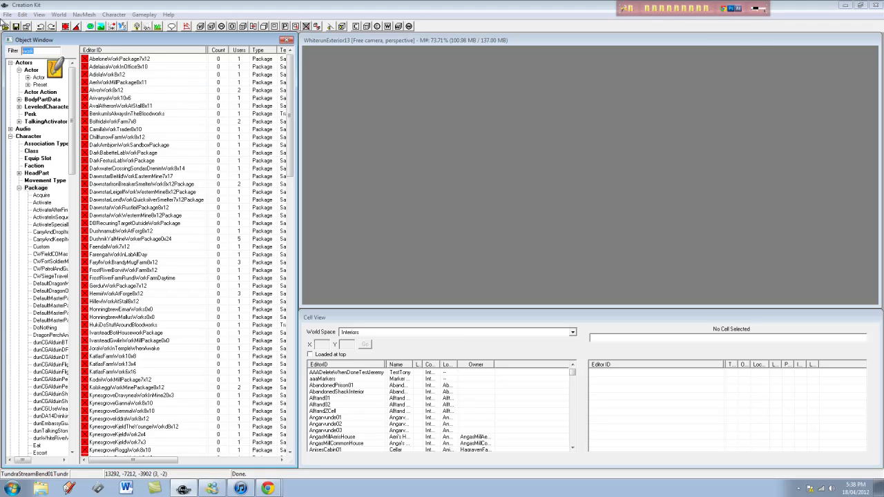
{"action": "type", "text": "ault"}
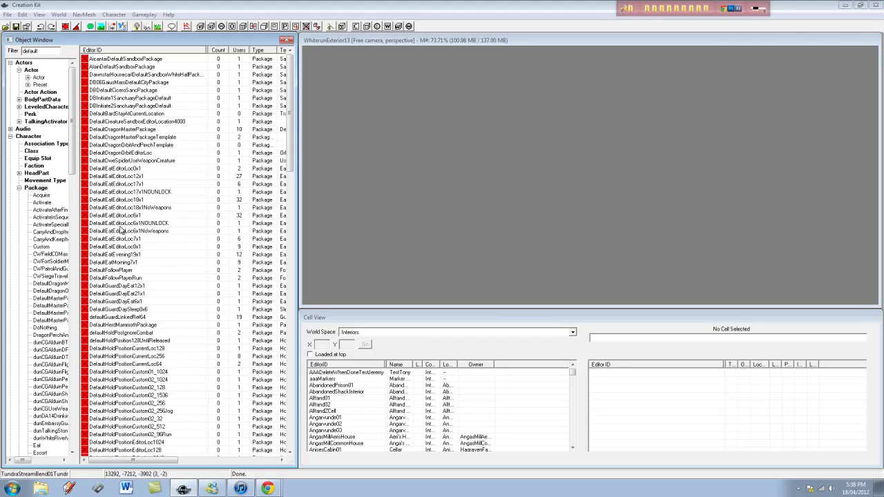
Switch to the YouTube window in Chrome, return to Creation Kit and clear the package filter
{"action": "left_click", "coordinate": [268, 489]}
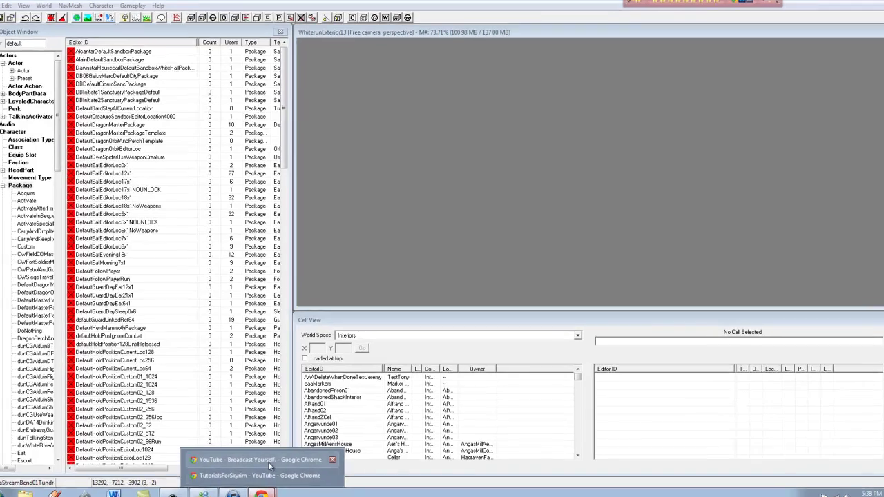
{"action": "left_click", "coordinate": [269, 463]}
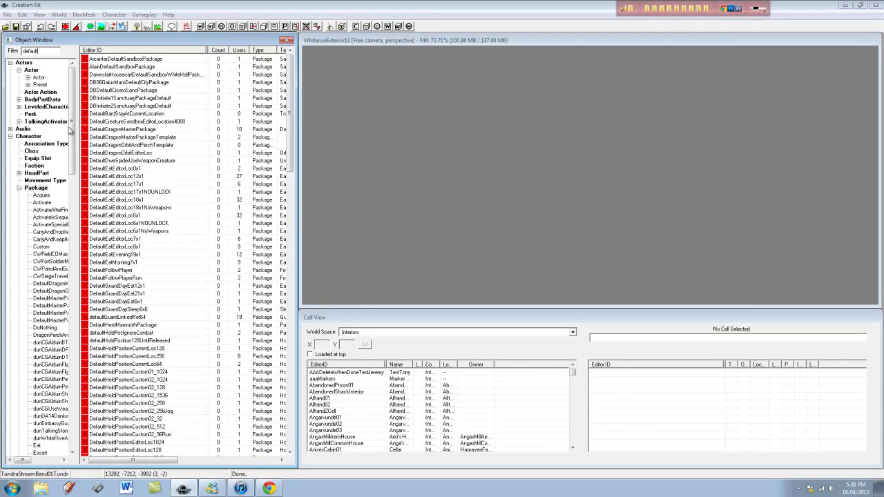
{"action": "double_click", "coordinate": [39, 51]}
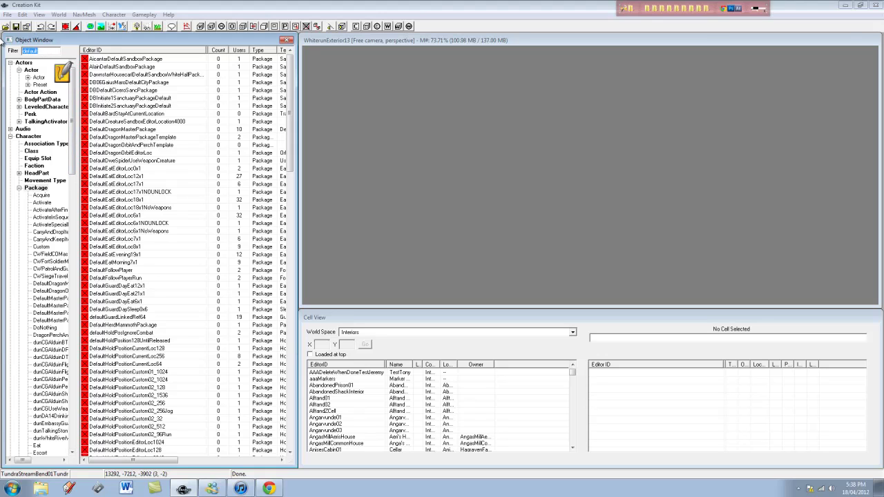
{"action": "key", "text": "BackSpace"}
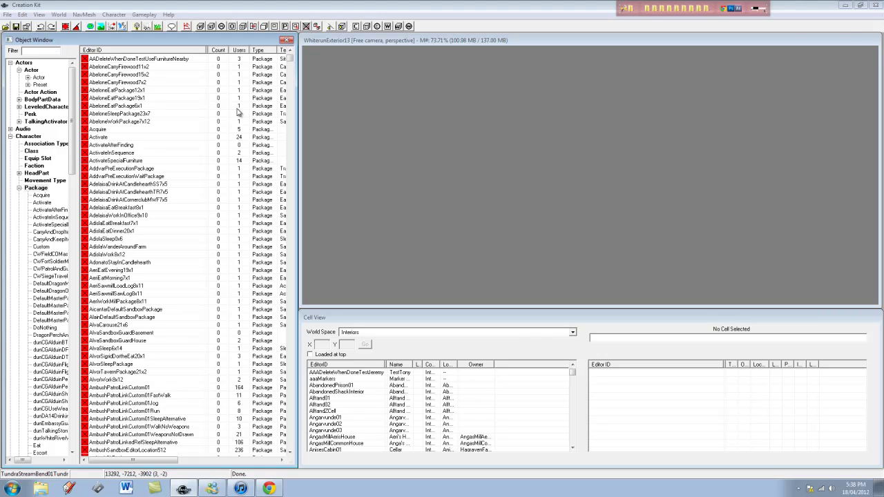
Set the Cell View's world space to WhiterunWorld
{"action": "left_click", "coordinate": [429, 332]}
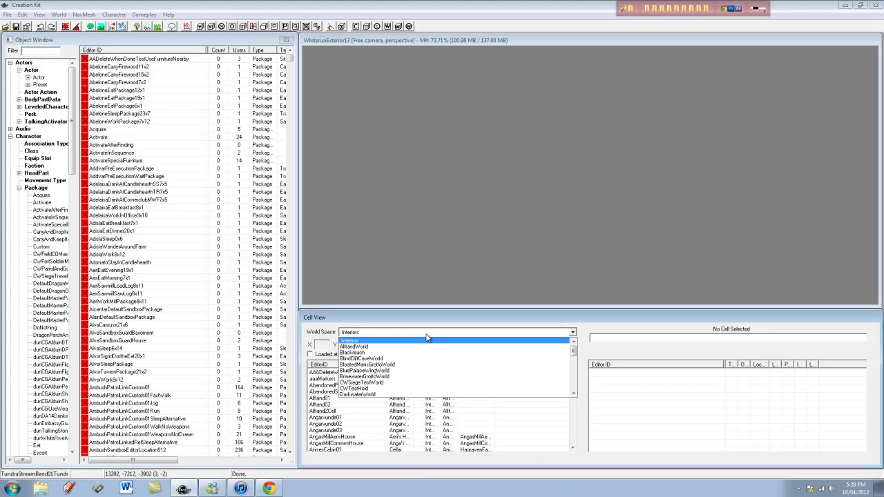
{"action": "scroll", "coordinate": [428, 355], "scroll_direction": "down", "scroll_amount": 12}
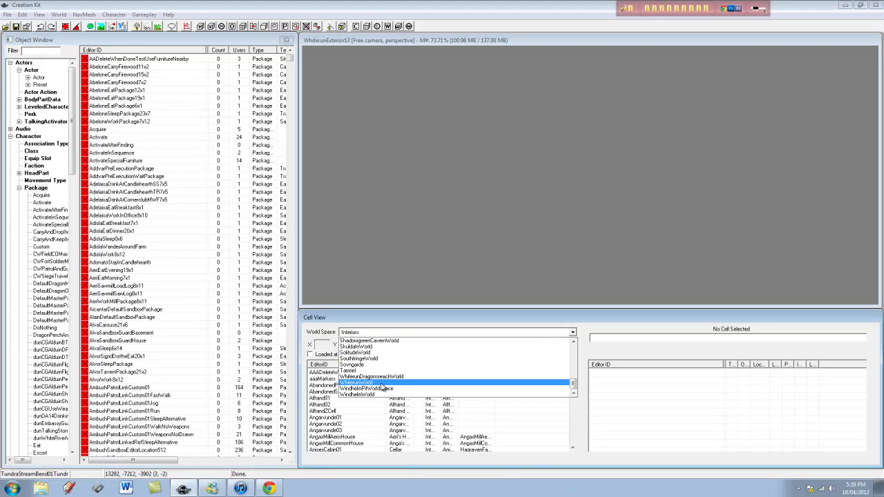
{"action": "left_click", "coordinate": [382, 384]}
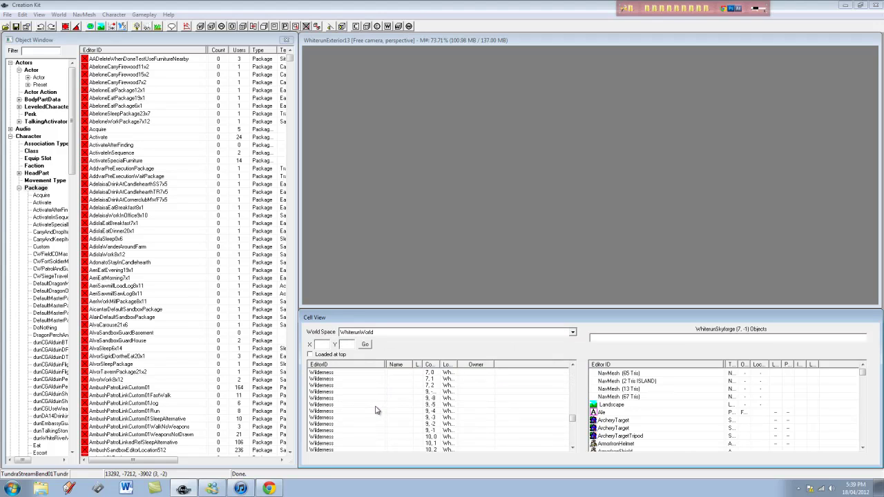
{"action": "left_click", "coordinate": [410, 334]}
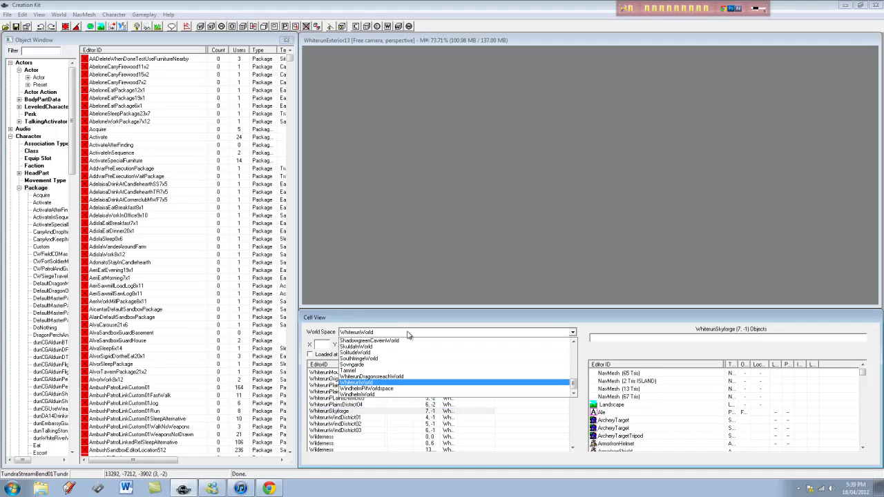
{"action": "left_click", "coordinate": [399, 335]}
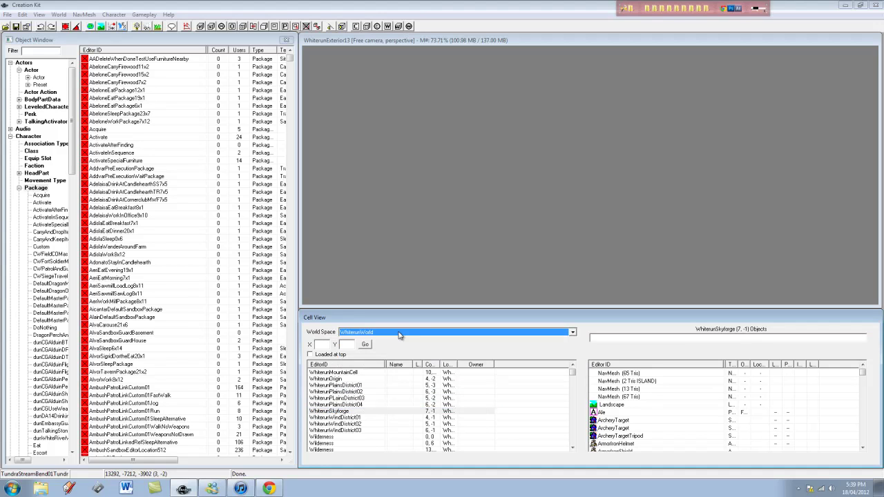
Load the WhiterunPlainsDistrict01 cell into the render window and accept all texture warnings
{"action": "left_click", "coordinate": [354, 386]}
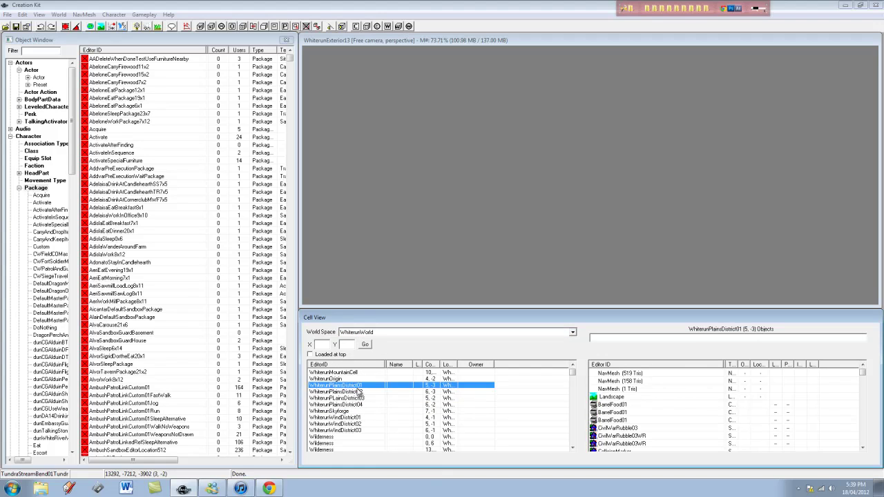
{"action": "double_click", "coordinate": [354, 385]}
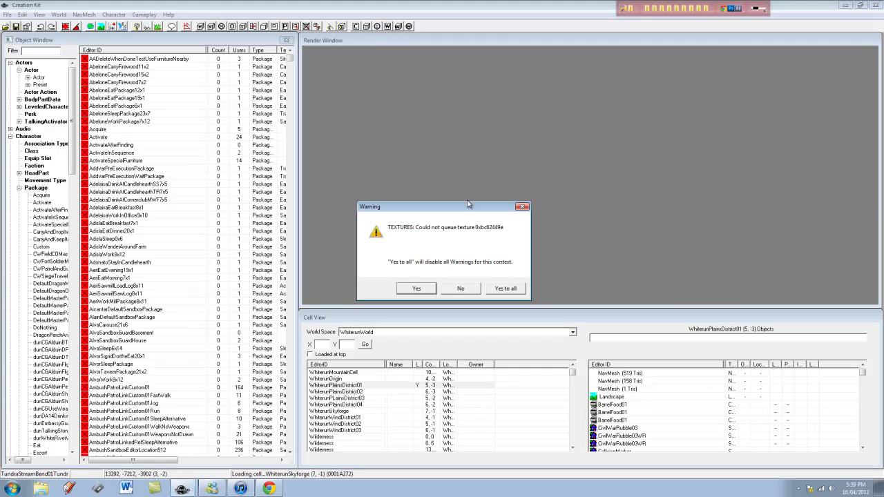
{"action": "left_click", "coordinate": [513, 289]}
{"action": "left_click", "coordinate": [528, 295]}
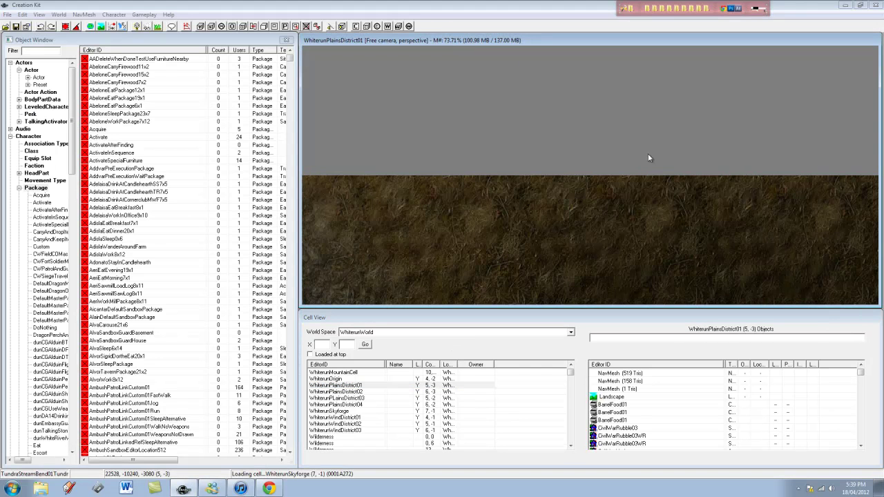
Set both the reference rotation speed and the camera rotation speed to 0.02 in the preferences and close them
{"action": "scroll", "coordinate": [577, 129], "scroll_direction": "down", "scroll_amount": 5}
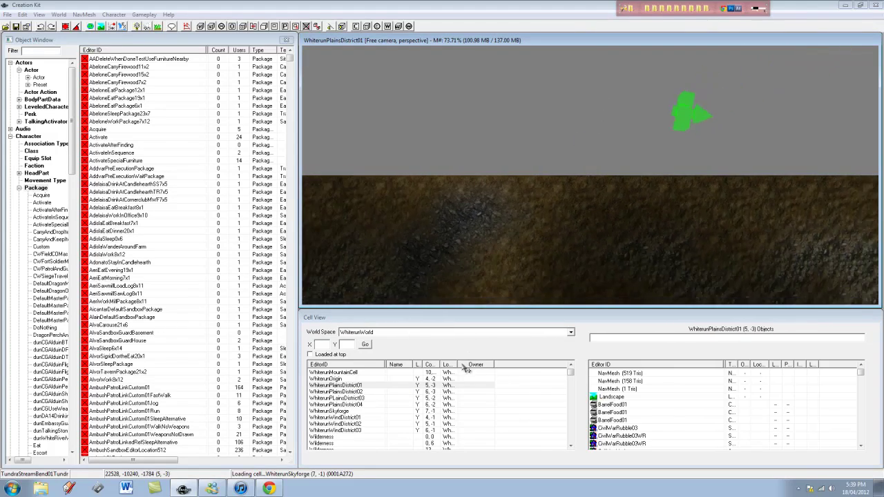
{"action": "scroll", "coordinate": [560, 143], "scroll_direction": "down", "scroll_amount": 2}
{"action": "middle_click_drag", "start_coordinate": [557, 142], "coordinate": [505, 79]}
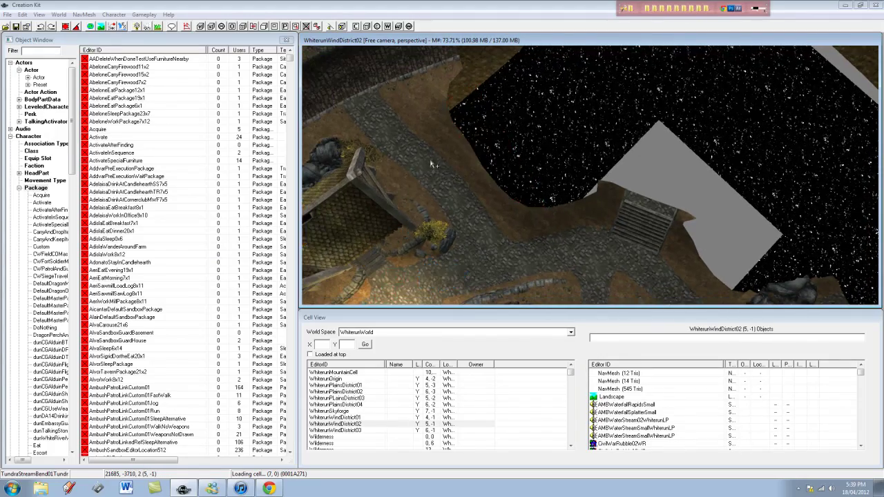
{"action": "middle_click_drag", "start_coordinate": [436, 173], "coordinate": [590, 170]}
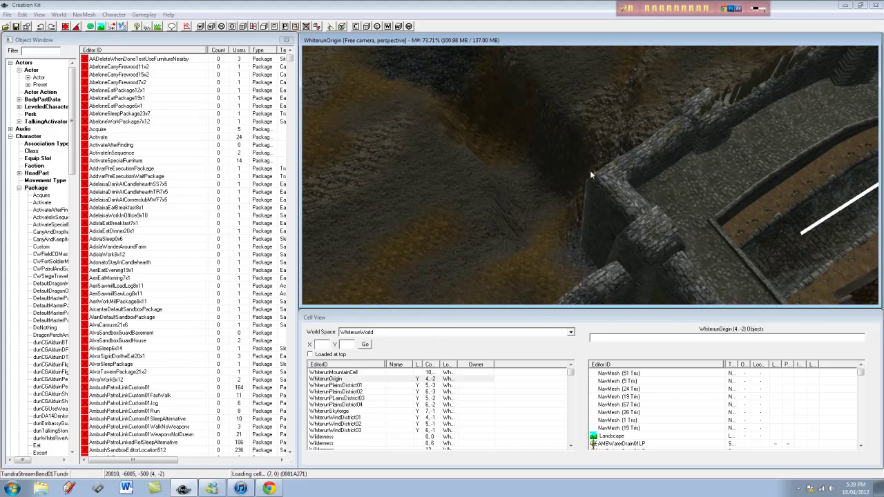
{"action": "right_click", "coordinate": [590, 170]}
{"action": "left_click", "coordinate": [600, 206]}
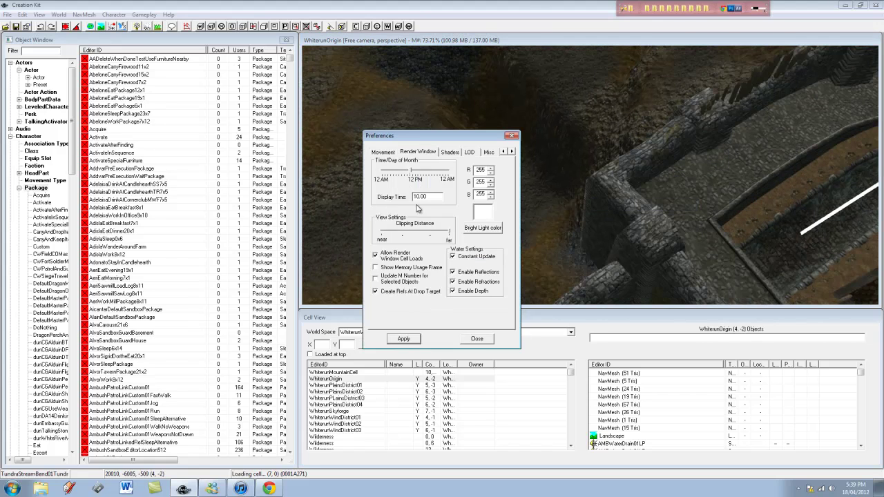
{"action": "left_click", "coordinate": [383, 151]}
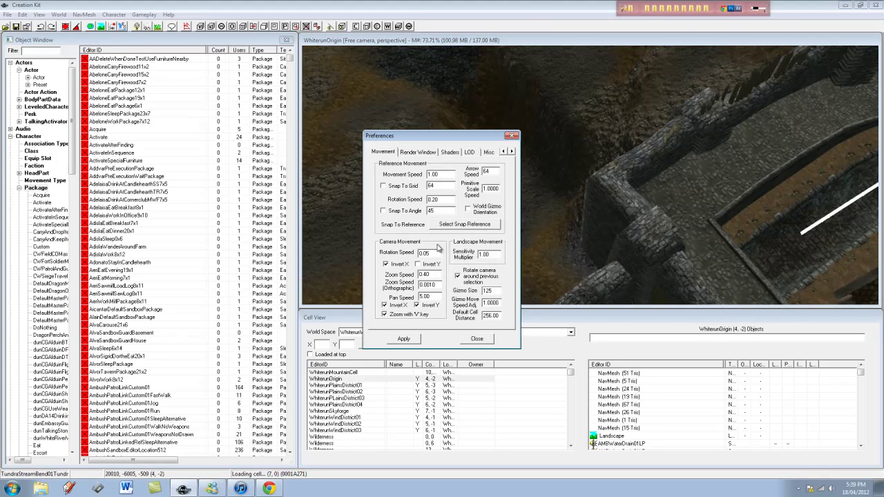
{"action": "left_click", "coordinate": [454, 201]}
{"action": "type", "text": "021"}
{"action": "left_click", "coordinate": [428, 254]}
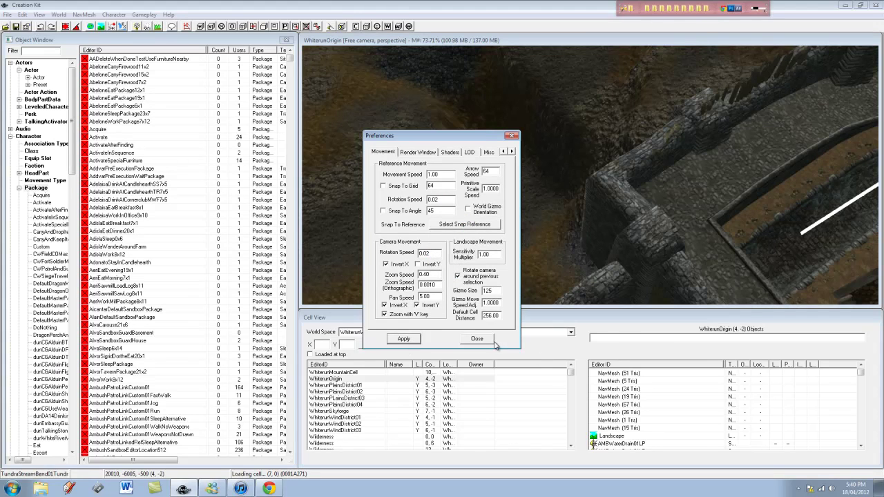
{"action": "left_click", "coordinate": [483, 339]}
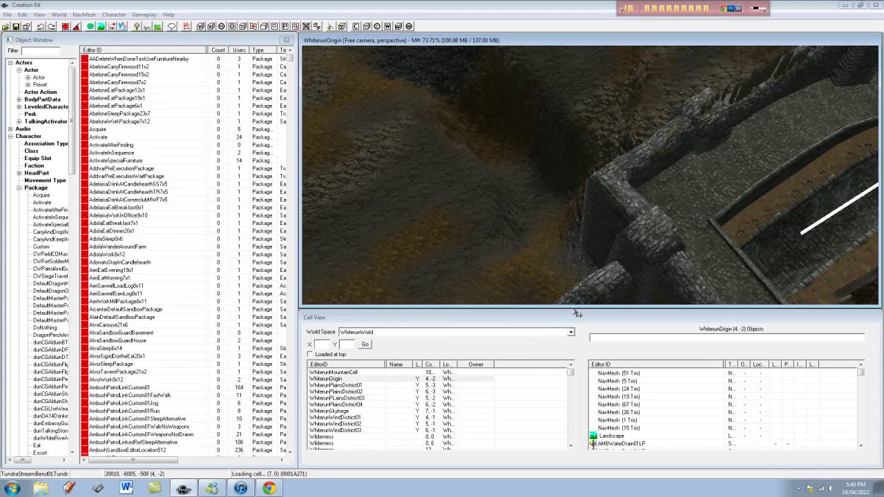
Examine the wooden-roofed gate in the stone wall of WhiterunWindDistrict02 up close
{"action": "middle_click_drag", "start_coordinate": [487, 47], "coordinate": [391, 8]}
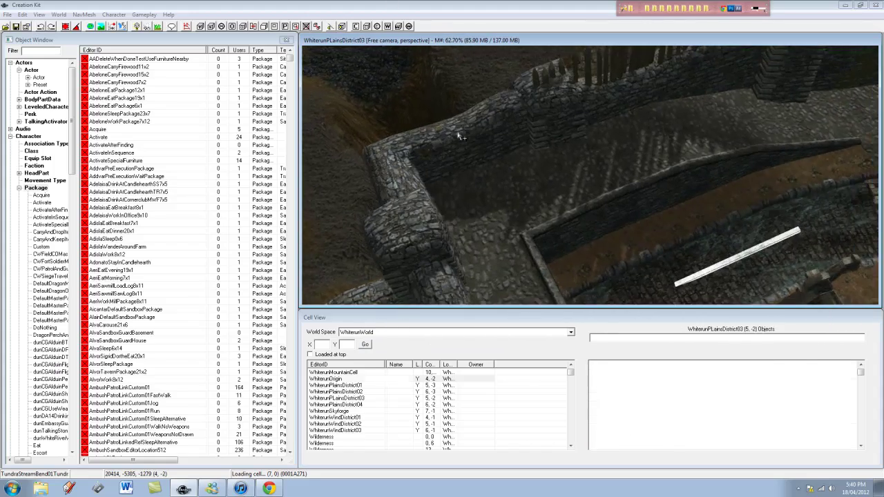
{"action": "mouse_move", "coordinate": [460, 134]}
{"action": "middle_mouse_down"}
{"action": "mouse_move", "coordinate": [531, 112]}
{"action": "mouse_move", "coordinate": [548, 90]}
{"action": "mouse_move", "coordinate": [566, 157]}
{"action": "mouse_move", "coordinate": [607, 184]}
{"action": "mouse_move", "coordinate": [532, 193]}
{"action": "mouse_move", "coordinate": [538, 240]}
{"action": "middle_mouse_up"}
{"action": "mouse_move", "coordinate": [785, 214]}
{"action": "middle_mouse_down"}
{"action": "mouse_move", "coordinate": [621, 200]}
{"action": "mouse_move", "coordinate": [552, 235]}
{"action": "middle_mouse_up"}
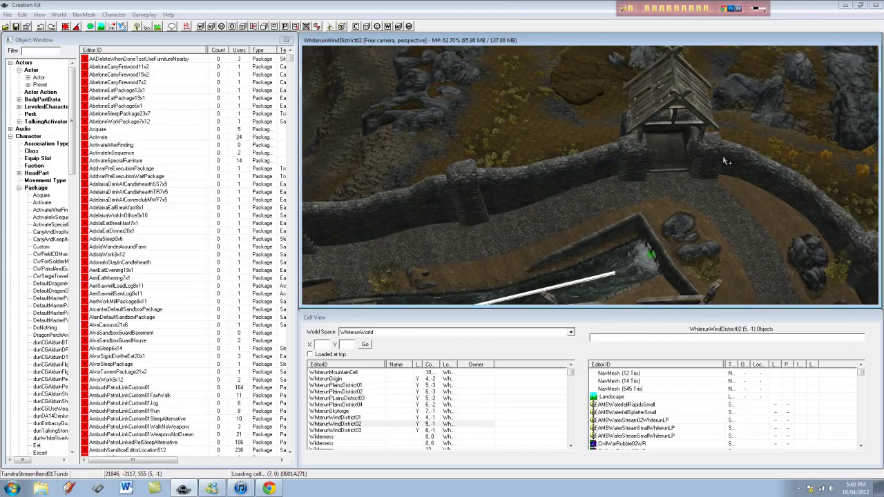
{"action": "middle_click_drag", "start_coordinate": [724, 159], "coordinate": [676, 190]}
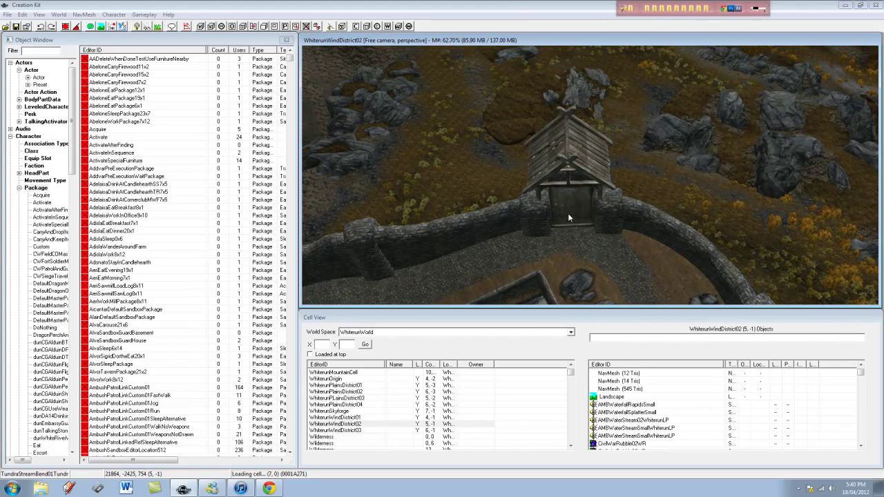
{"action": "middle_click_drag", "start_coordinate": [641, 110], "coordinate": [582, 173]}
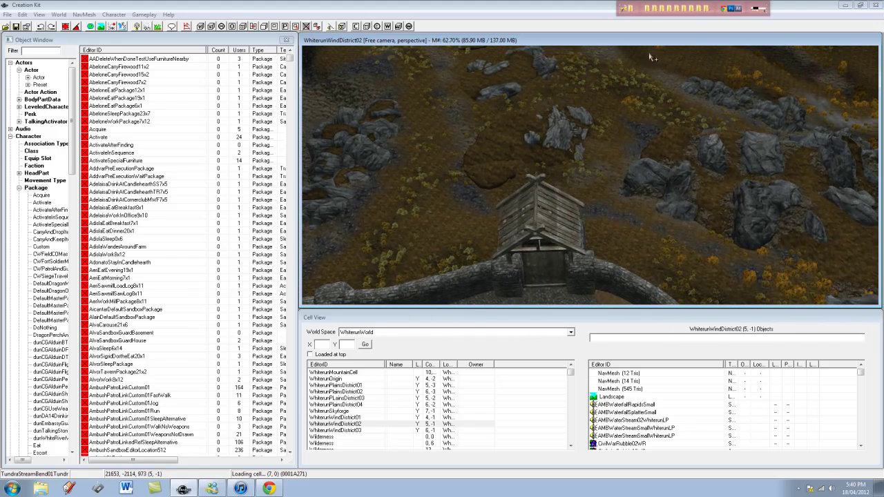
{"action": "scroll", "coordinate": [601, 96], "scroll_direction": "up", "scroll_amount": 4}
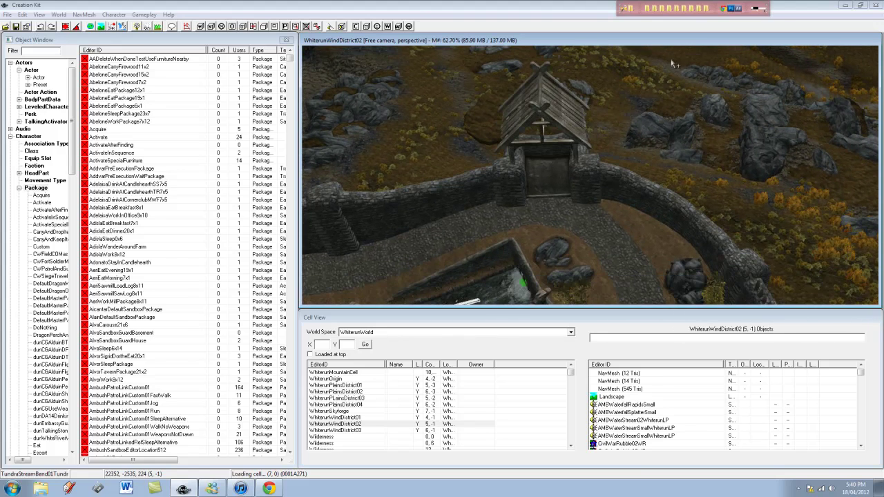
{"action": "middle_click_drag", "start_coordinate": [574, 131], "coordinate": [608, 208]}
{"action": "scroll", "coordinate": [607, 209], "scroll_direction": "up", "scroll_amount": 5}
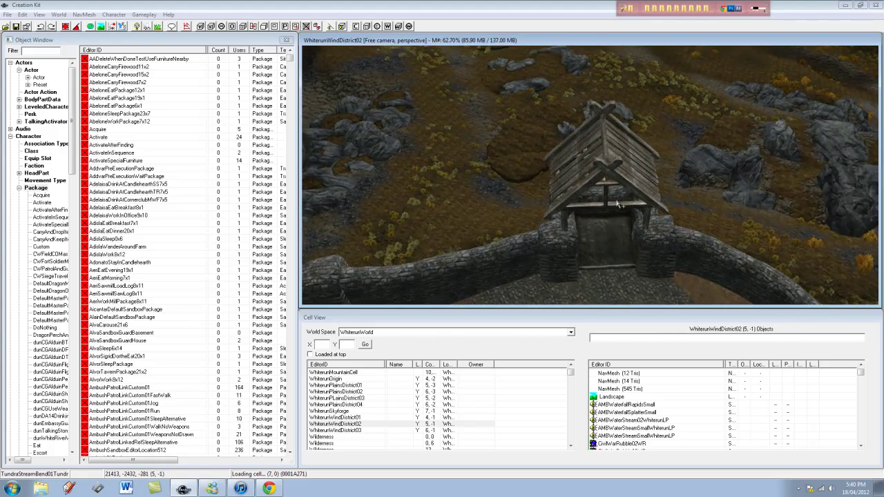
{"action": "scroll", "coordinate": [622, 216], "scroll_direction": "up", "scroll_amount": 3}
{"action": "middle_click_drag", "start_coordinate": [645, 253], "coordinate": [630, 191]}
{"action": "middle_click_drag", "start_coordinate": [630, 197], "coordinate": [608, 250]}
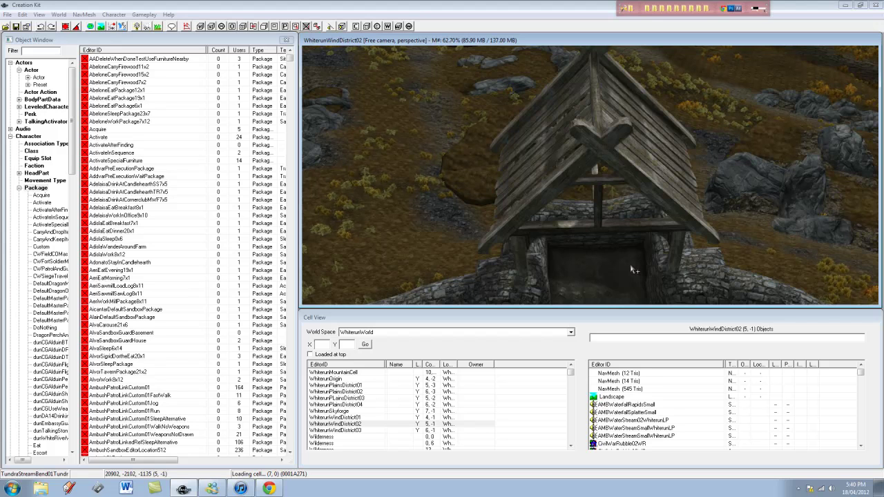
Inspect the teleport settings of the WRDoorMainGate01 door in WhiterunPlainsDistrict01 and close its reference unchanged
{"action": "middle_click_drag", "start_coordinate": [631, 269], "coordinate": [591, 146]}
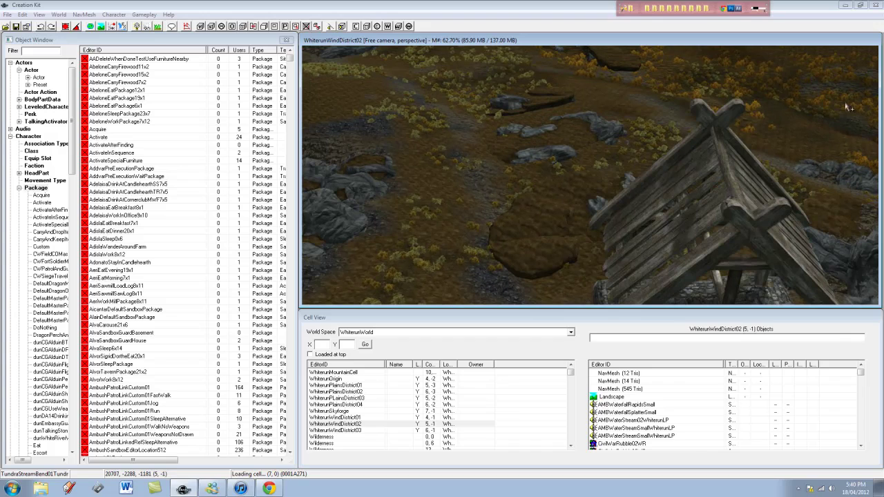
{"action": "middle_click_drag", "start_coordinate": [488, 116], "coordinate": [512, 205]}
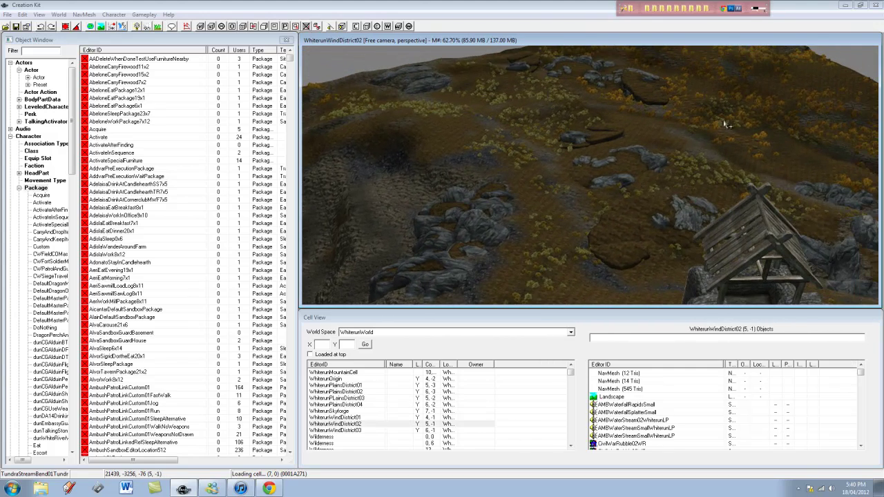
{"action": "middle_click_drag", "start_coordinate": [673, 123], "coordinate": [629, 238]}
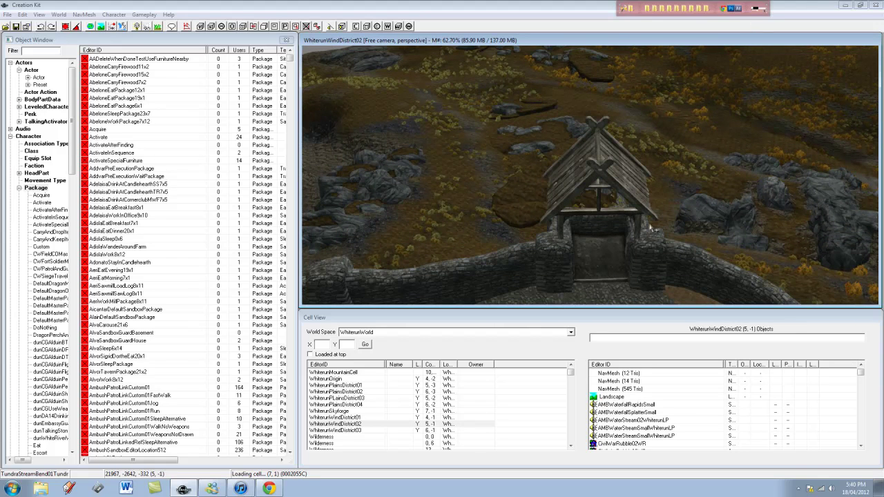
{"action": "middle_click_drag", "start_coordinate": [610, 221], "coordinate": [570, 242]}
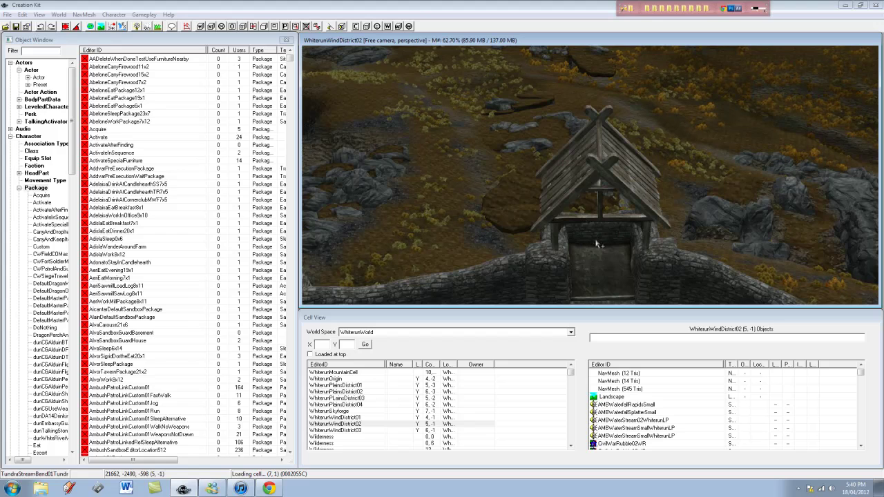
{"action": "middle_click_drag", "start_coordinate": [736, 137], "coordinate": [582, 145]}
{"action": "scroll", "coordinate": [594, 152], "scroll_direction": "up", "scroll_amount": 3}
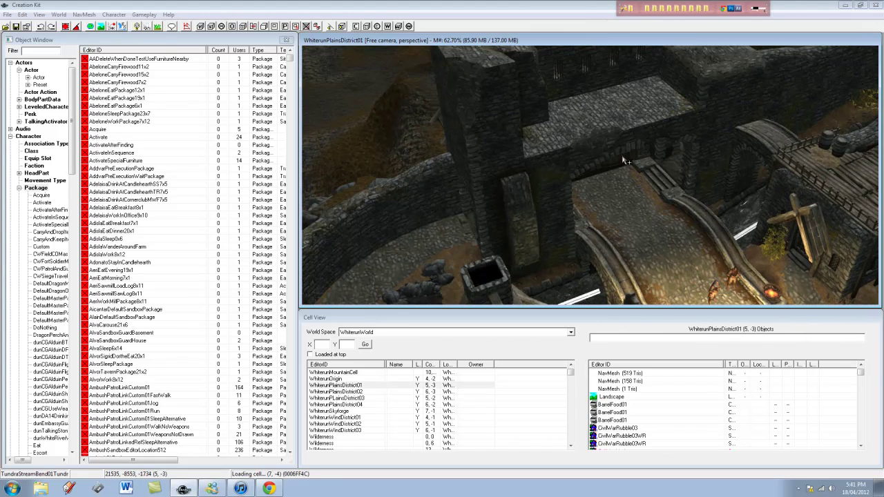
{"action": "double_click", "coordinate": [620, 166]}
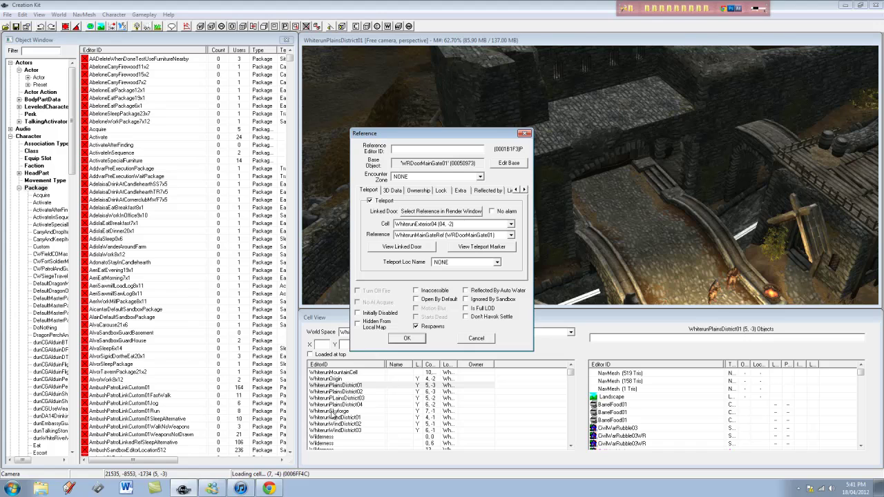
{"action": "left_click", "coordinate": [525, 133]}
Set the Cell View's world space to Tamriel and load the WhiterunExterior13 cell into the render window
{"action": "left_click", "coordinate": [442, 332]}
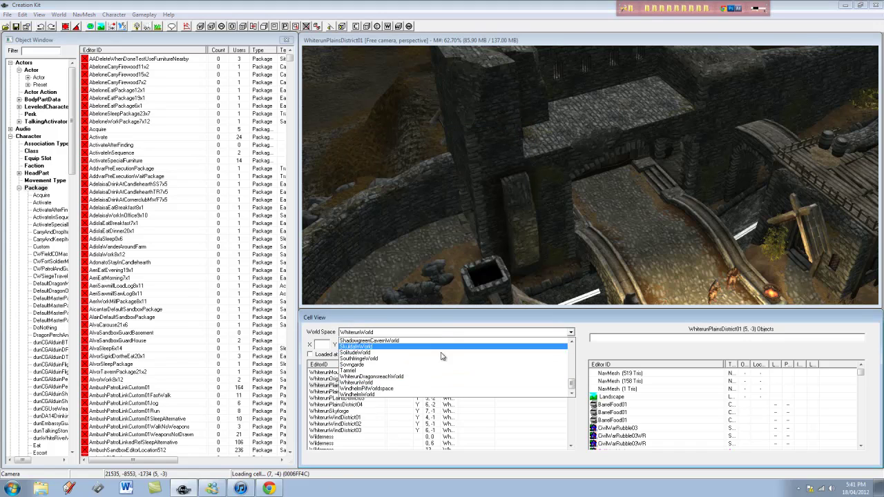
{"action": "left_click", "coordinate": [376, 373]}
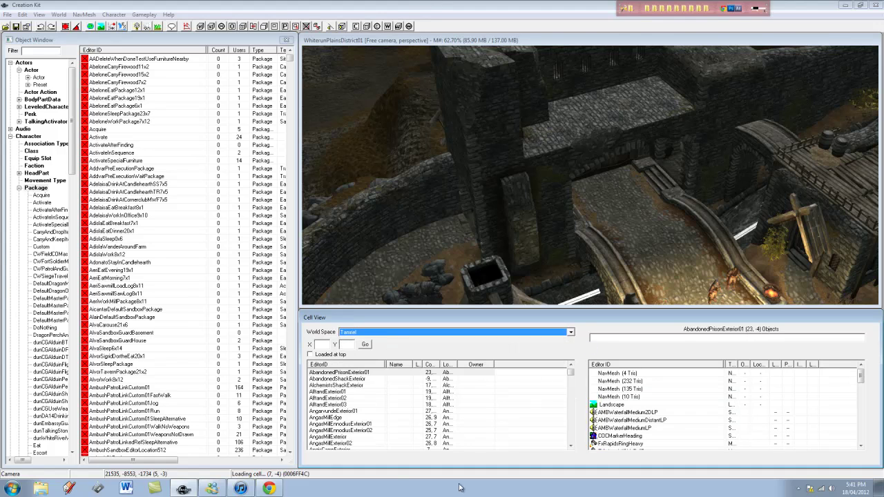
{"action": "left_click", "coordinate": [338, 399]}
{"action": "type", "text": "whiterun"}
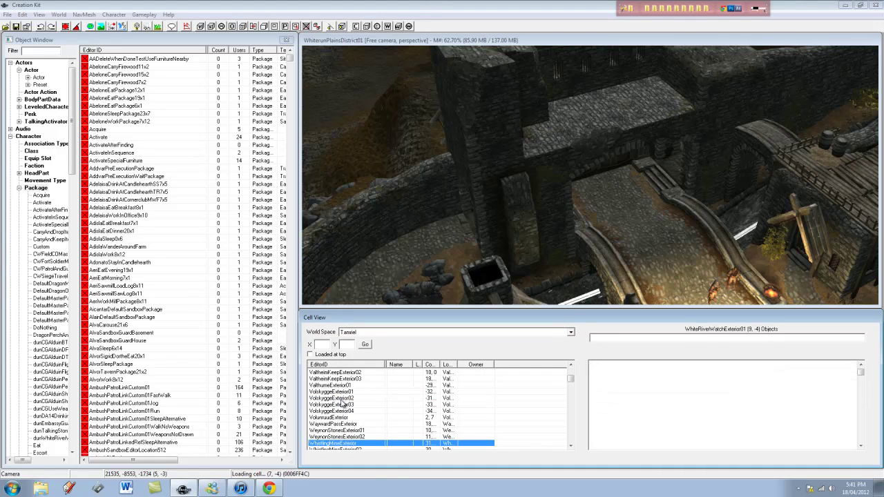
{"action": "scroll", "coordinate": [343, 406], "scroll_direction": "down", "scroll_amount": 4}
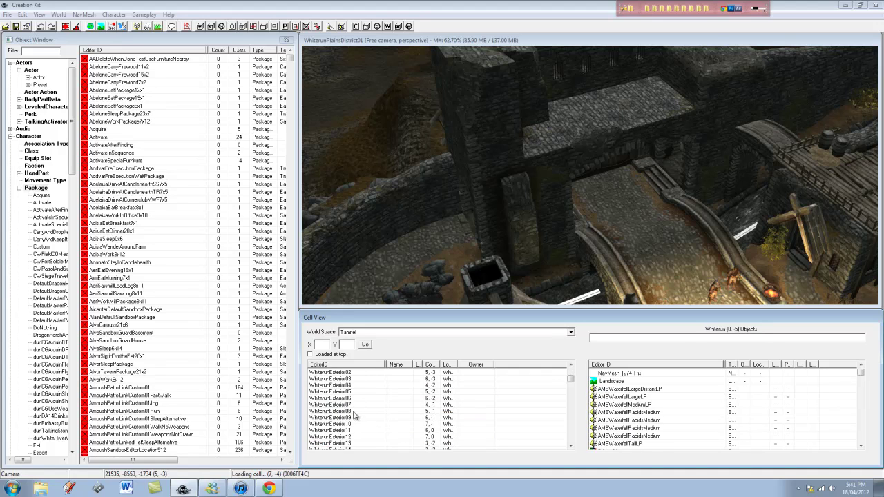
{"action": "left_click", "coordinate": [343, 417]}
{"action": "double_click", "coordinate": [343, 417]}
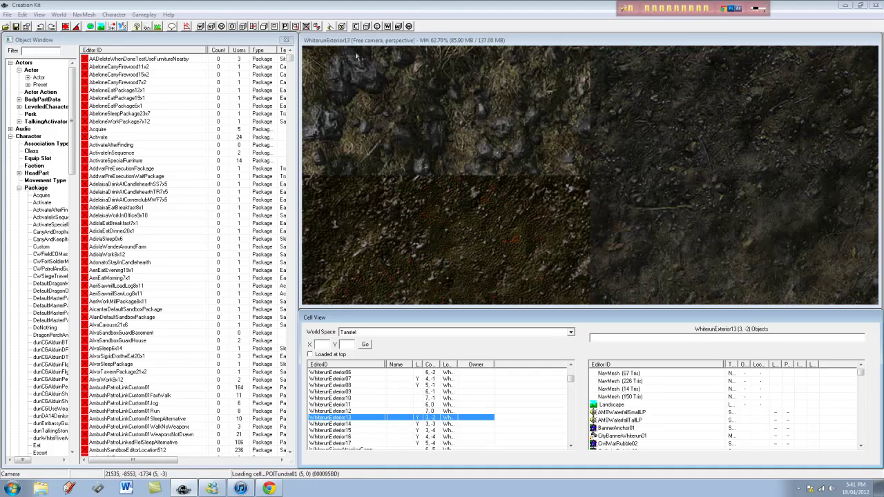
Explore WhiterunExterior13 for open ground between the stream and the rock walls
{"action": "scroll", "coordinate": [518, 180], "scroll_direction": "up", "scroll_amount": 10}
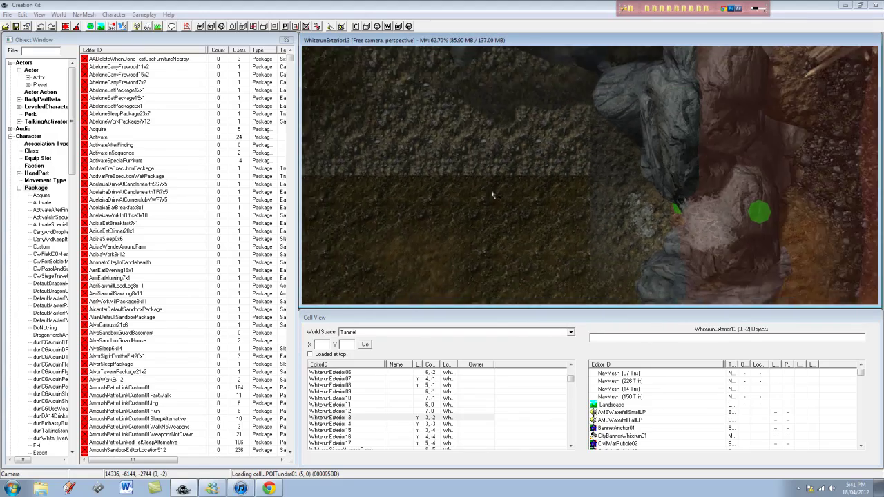
{"action": "scroll", "coordinate": [537, 243], "scroll_direction": "down", "scroll_amount": 5}
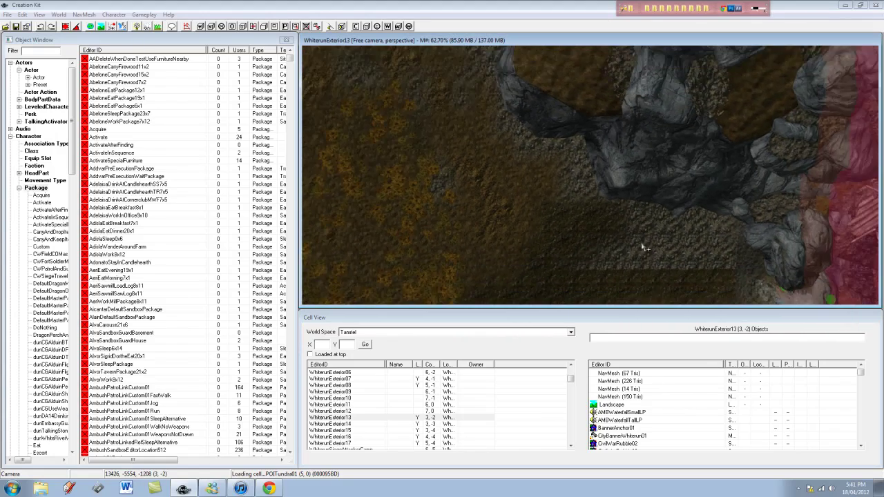
{"action": "scroll", "coordinate": [624, 206], "scroll_direction": "down", "scroll_amount": 2}
{"action": "middle_click_drag", "start_coordinate": [623, 198], "coordinate": [667, 301]}
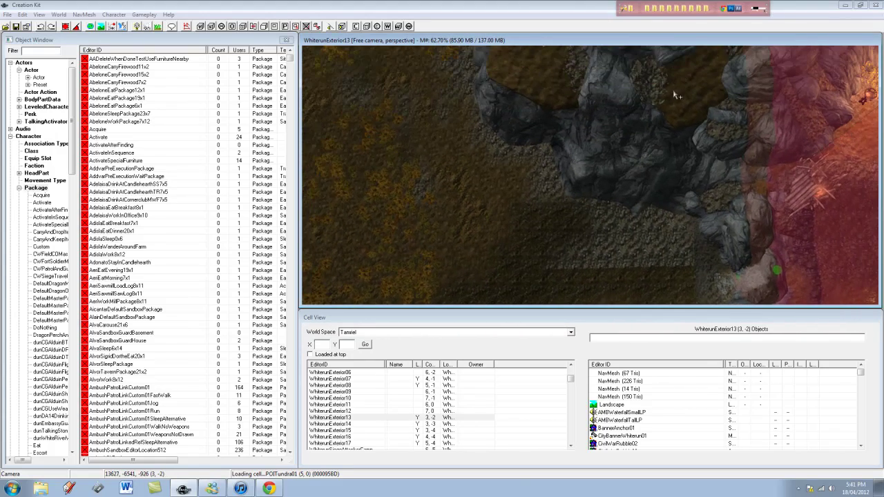
{"action": "middle_click_drag", "start_coordinate": [715, 126], "coordinate": [689, 190]}
{"action": "scroll", "coordinate": [689, 190], "scroll_direction": "up", "scroll_amount": 5}
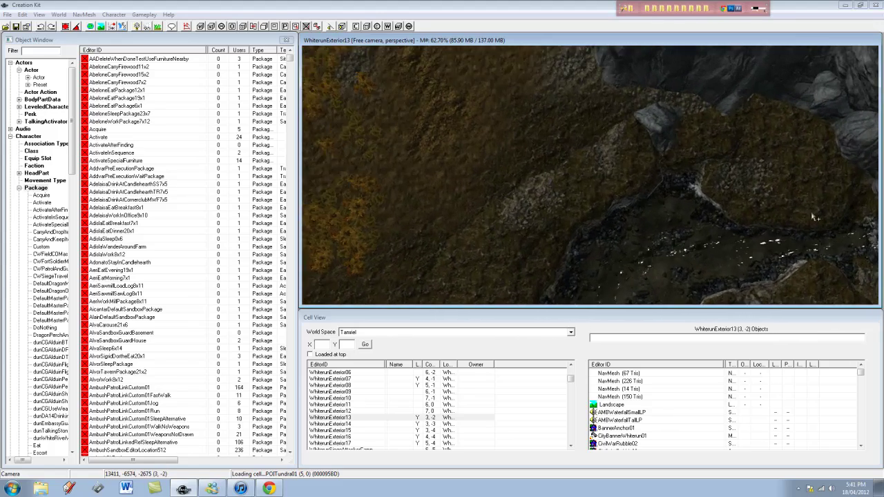
{"action": "scroll", "coordinate": [755, 212], "scroll_direction": "up", "scroll_amount": 8}
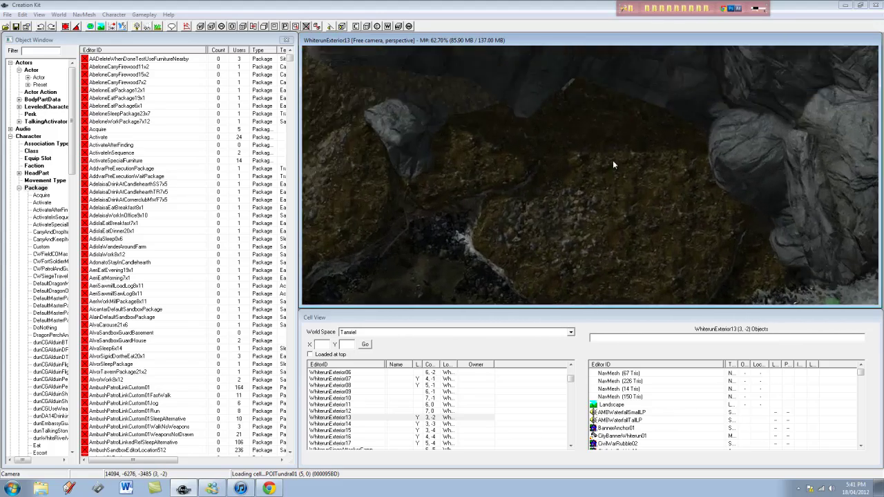
{"action": "scroll", "coordinate": [619, 194], "scroll_direction": "down", "scroll_amount": 5}
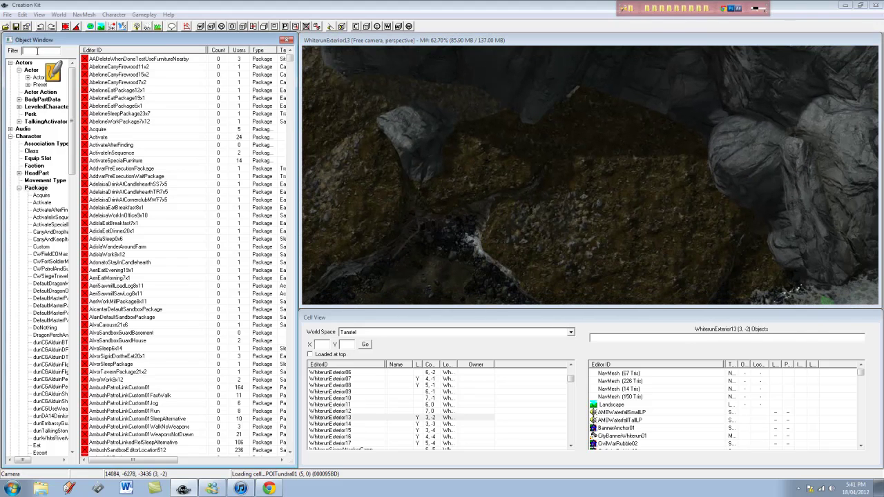
Filter all objects by "marketstand" and place WRMarketStand02 on the ground beside the stream
{"action": "type", "text": "marketstand"}
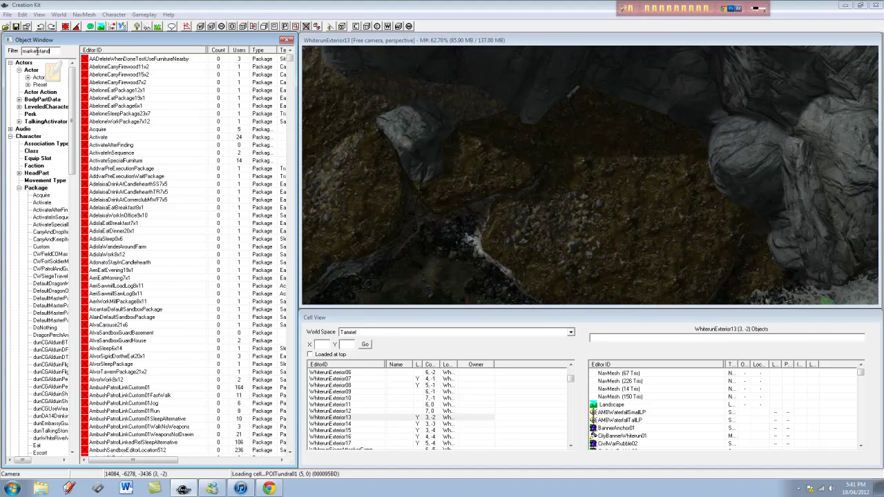
{"action": "scroll", "coordinate": [47, 354], "scroll_direction": "down", "scroll_amount": 10}
{"action": "scroll", "coordinate": [45, 354], "scroll_direction": "down", "scroll_amount": 5}
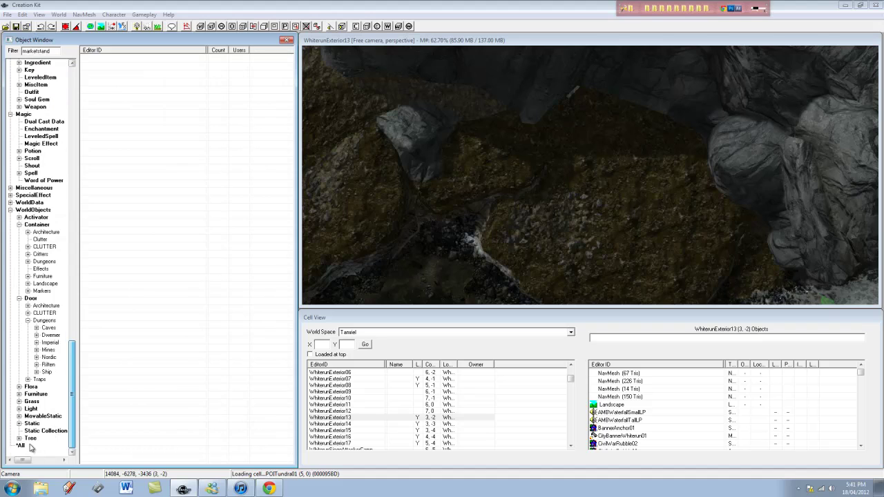
{"action": "left_click", "coordinate": [20, 445]}
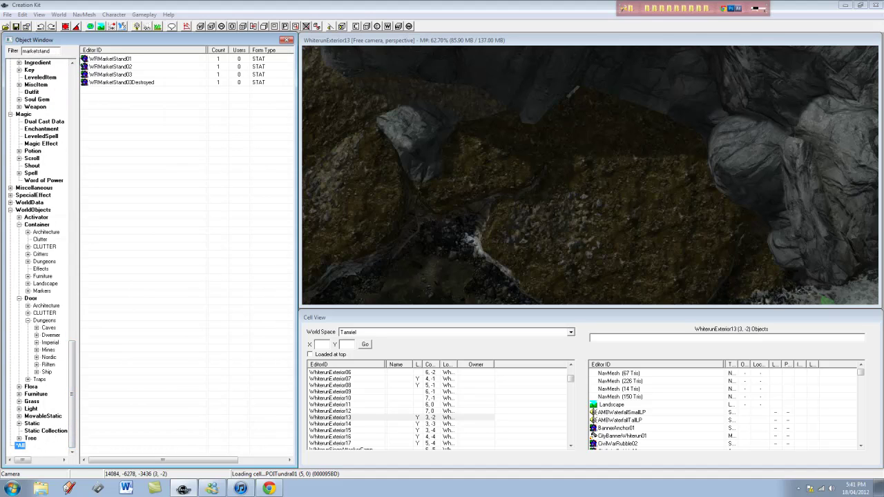
{"action": "left_click", "coordinate": [126, 67]}
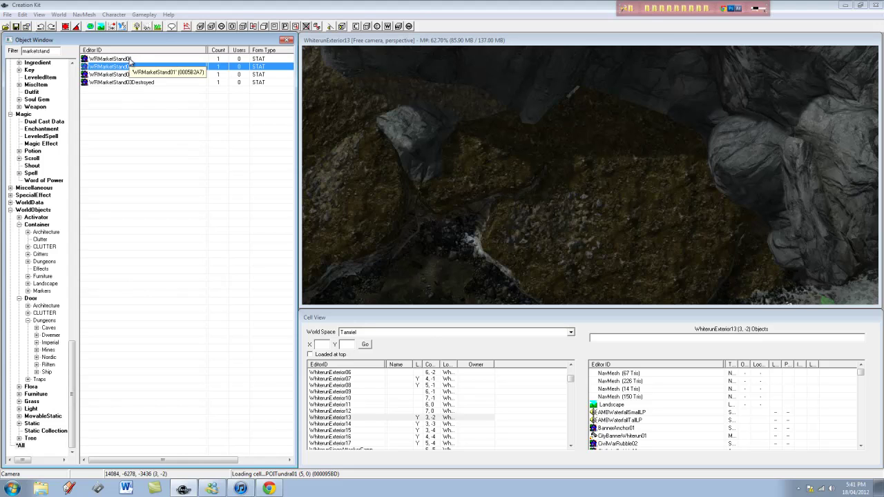
{"action": "left_click_drag", "start_coordinate": [118, 68], "coordinate": [622, 222]}
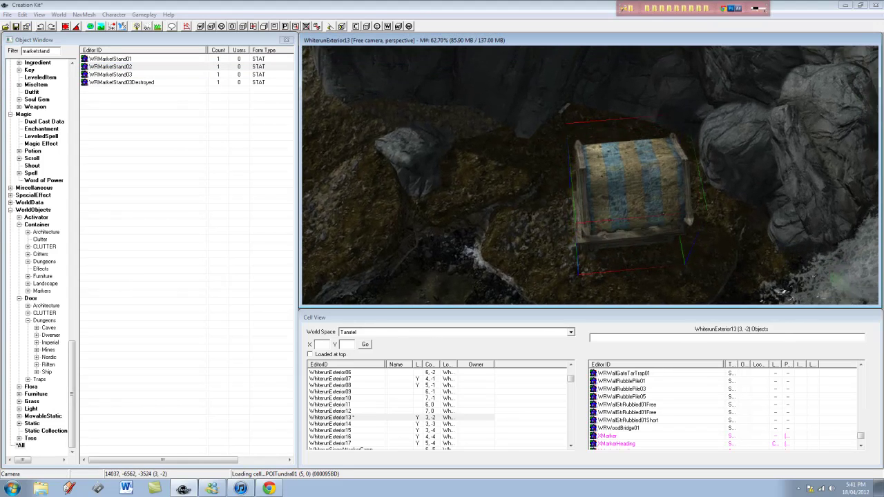
Tilt the placed market stand slightly around its X axis, to about -1.38
{"action": "middle_click_drag", "start_coordinate": [783, 290], "coordinate": [722, 193], "text": "shift"}
{"action": "key", "text": "e"}
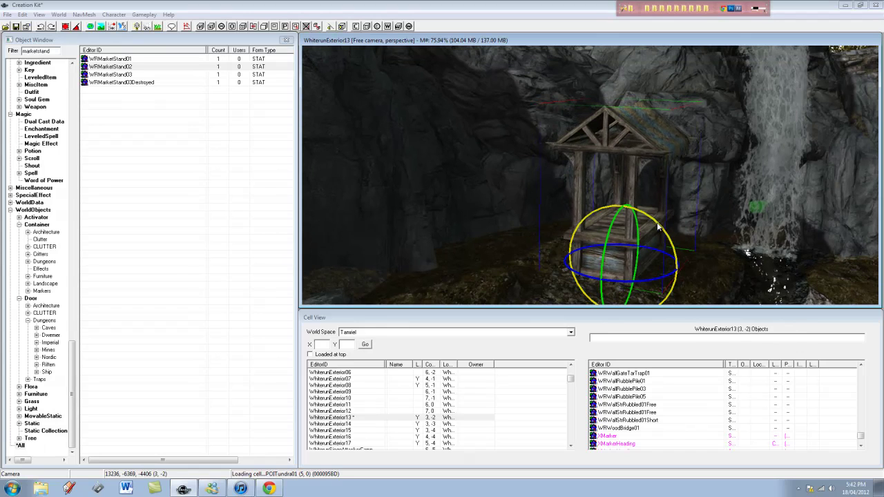
{"action": "key", "text": "e"}
{"action": "right_click_drag", "start_coordinate": [631, 228], "coordinate": [634, 229]}
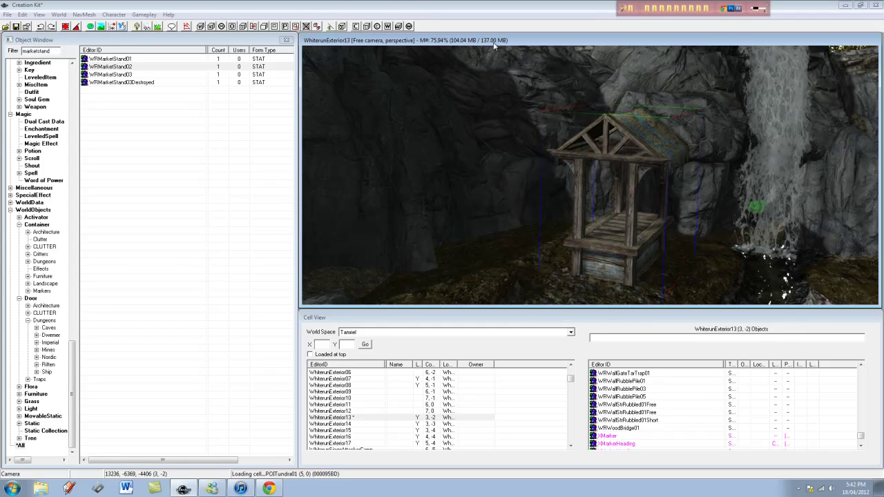
Set the market stand reference's scale to 0.8 and check the resized stand from its front and above
{"action": "middle_click_drag", "start_coordinate": [734, 251], "coordinate": [414, 183]}
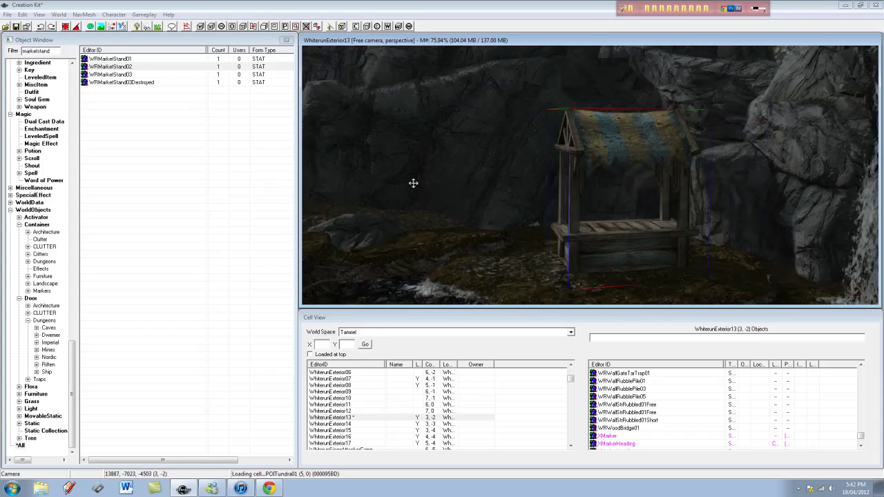
{"action": "double_click", "coordinate": [632, 247]}
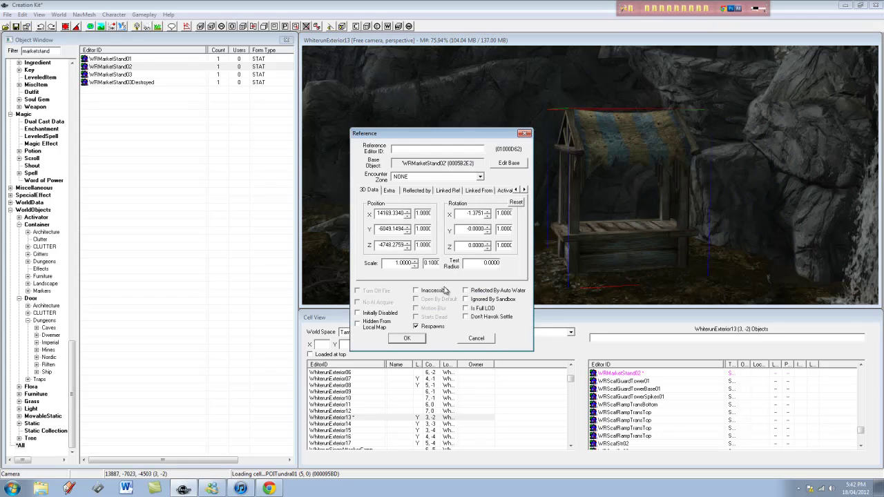
{"action": "double_click", "coordinate": [399, 266]}
{"action": "type", "text": "0.8"}
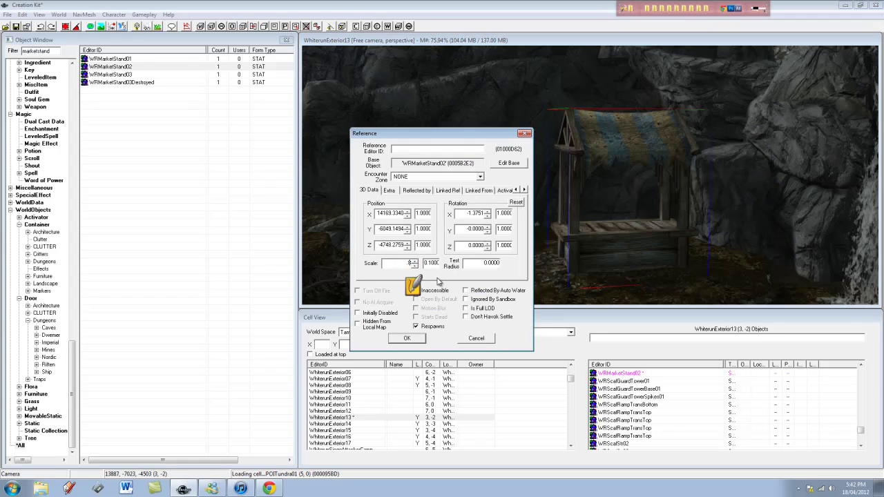
{"action": "key", "text": "Return"}
{"action": "middle_click_drag", "start_coordinate": [691, 250], "coordinate": [343, 495], "text": "shift"}
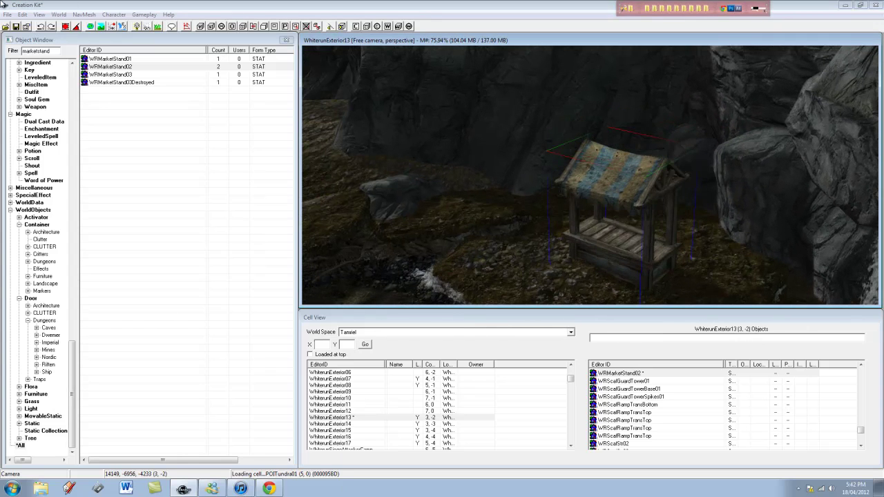
Filter the Container objects by "merchant" and look through the merchant chests
{"action": "left_click_drag", "start_coordinate": [71, 364], "coordinate": [84, 75]}
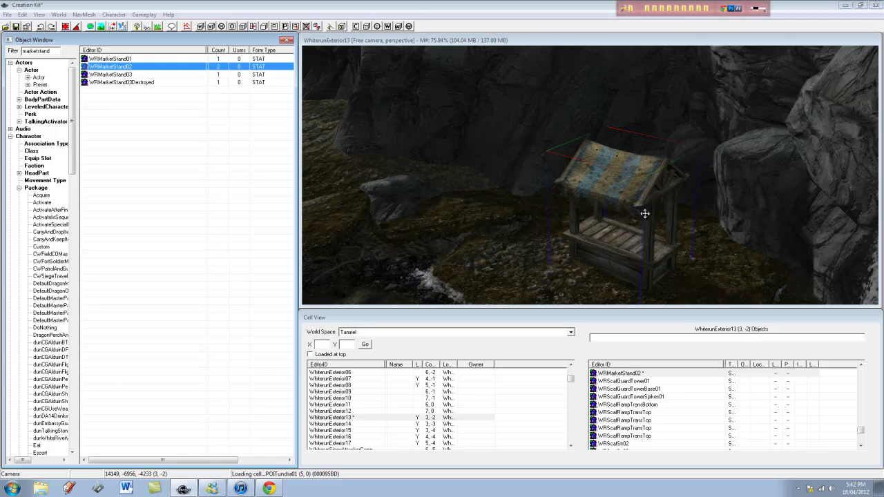
{"action": "middle_click_drag", "start_coordinate": [653, 217], "coordinate": [643, 220]}
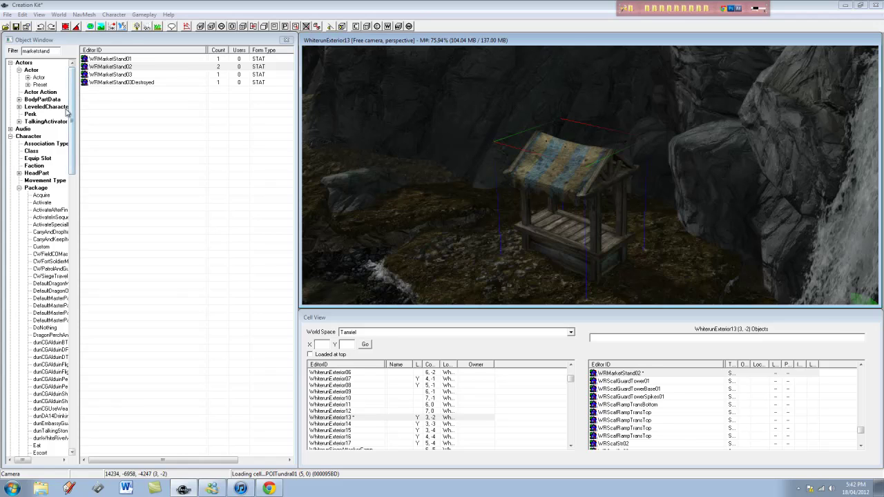
{"action": "left_click", "coordinate": [10, 136]}
{"action": "scroll", "coordinate": [46, 266], "scroll_direction": "down", "scroll_amount": 6}
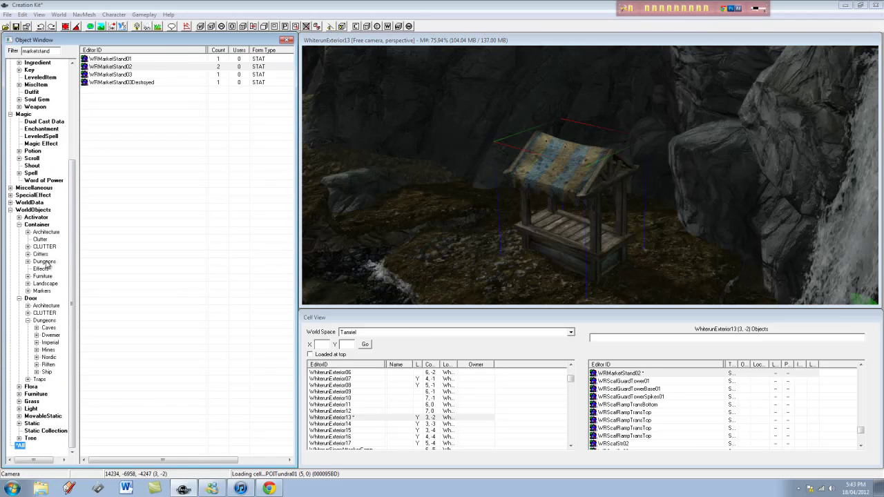
{"action": "left_click", "coordinate": [38, 224]}
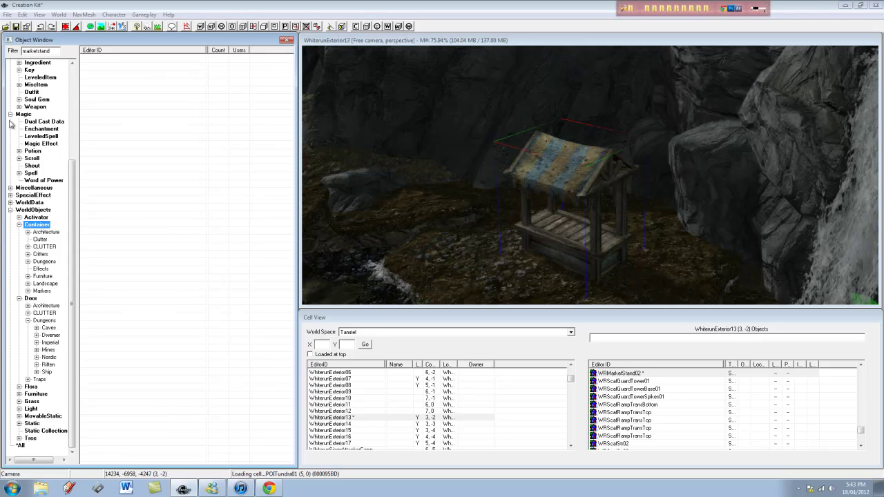
{"action": "key", "text": "shift+Tab"}
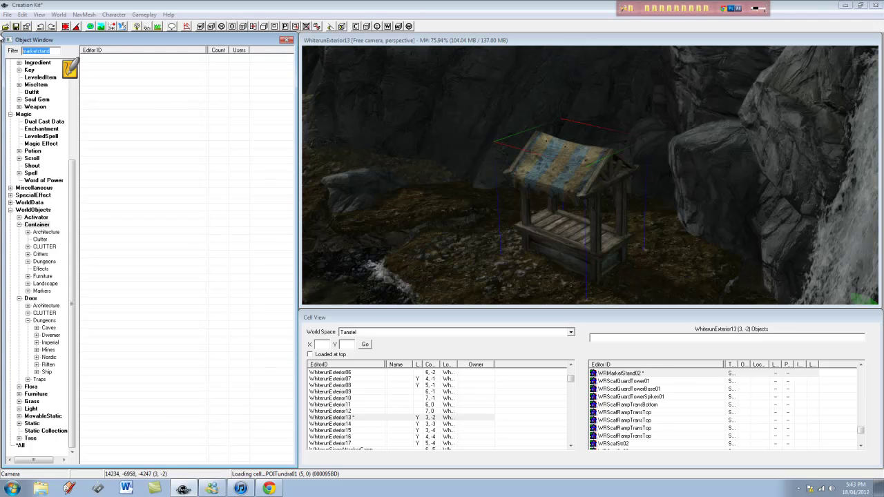
{"action": "type", "text": "merchant"}
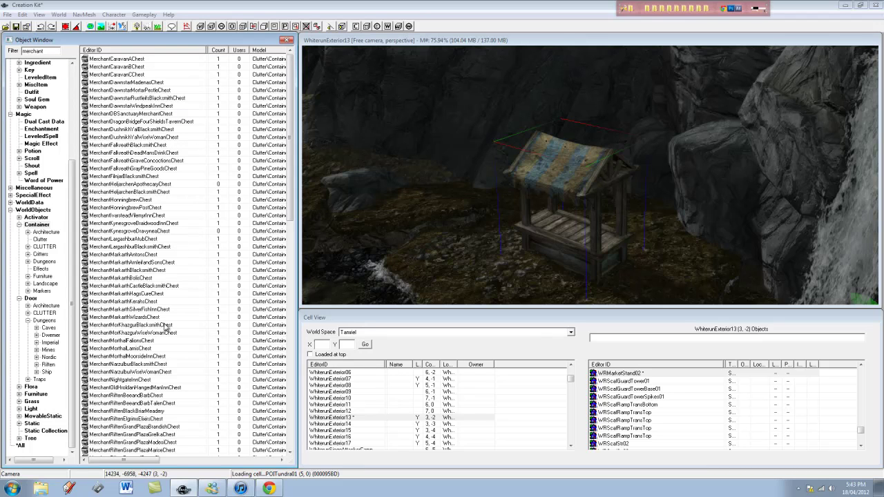
{"action": "left_click", "coordinate": [166, 340]}
{"action": "scroll", "coordinate": [167, 325], "scroll_direction": "down", "scroll_amount": 15}
{"action": "scroll", "coordinate": [168, 326], "scroll_direction": "up", "scroll_amount": 3}
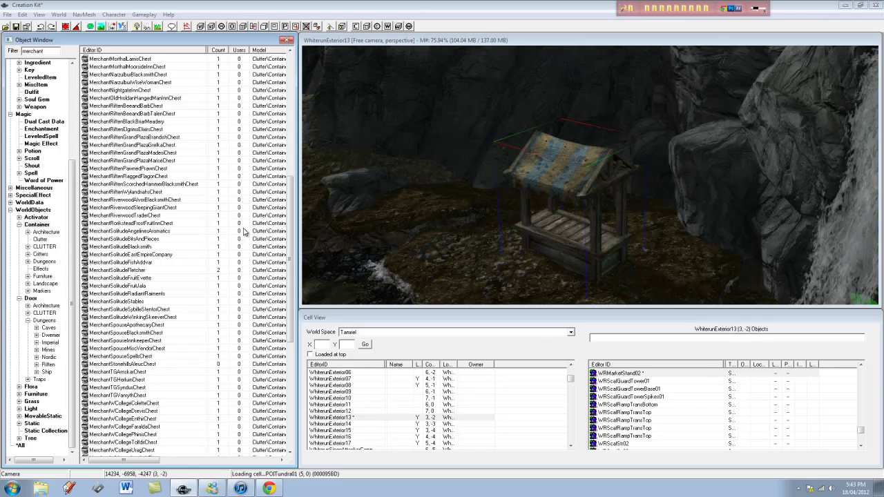
Duplicate the MerchantCaravanAChest container found in the filtered list of merchant chests
{"action": "left_click", "coordinate": [207, 247]}
{"action": "scroll", "coordinate": [230, 249], "scroll_direction": "up", "scroll_amount": 1}
{"action": "scroll", "coordinate": [256, 249], "scroll_direction": "up", "scroll_amount": 8}
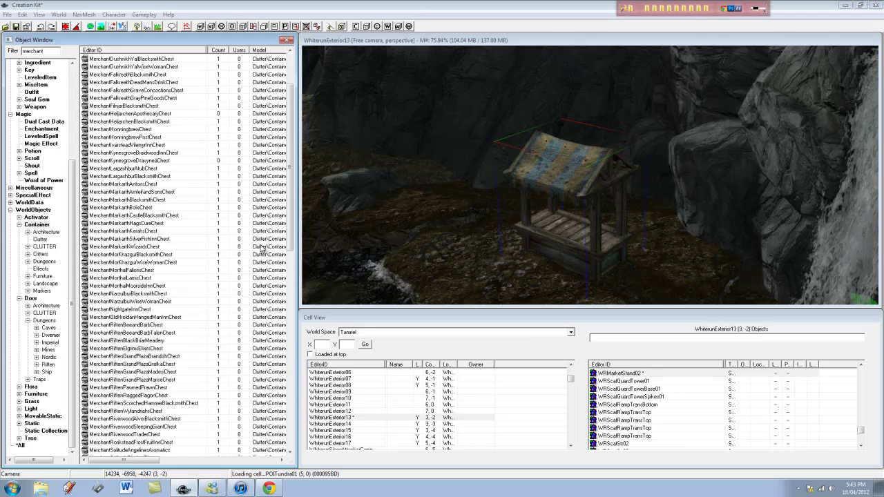
{"action": "scroll", "coordinate": [259, 246], "scroll_direction": "up", "scroll_amount": 3}
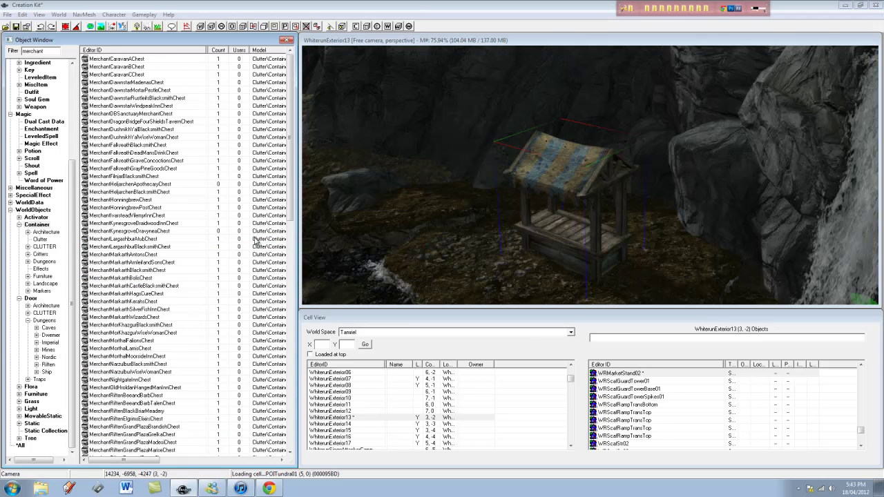
{"action": "right_click", "coordinate": [165, 59]}
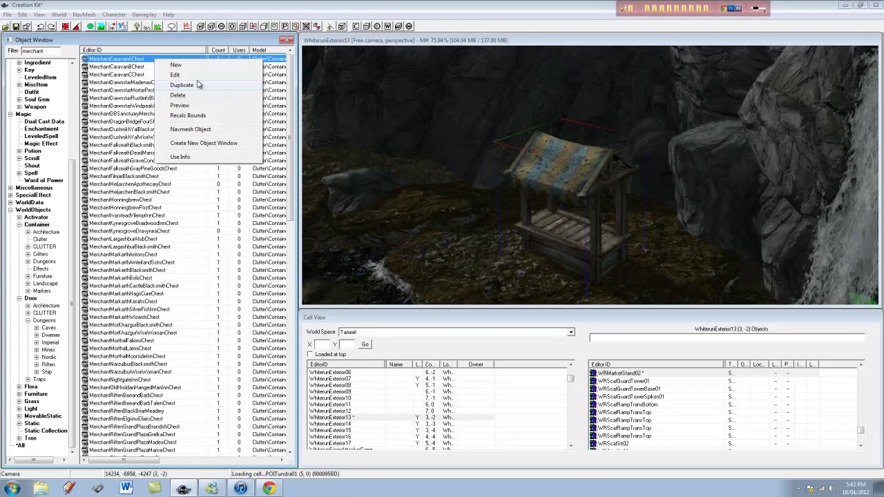
{"action": "left_click", "coordinate": [196, 86]}
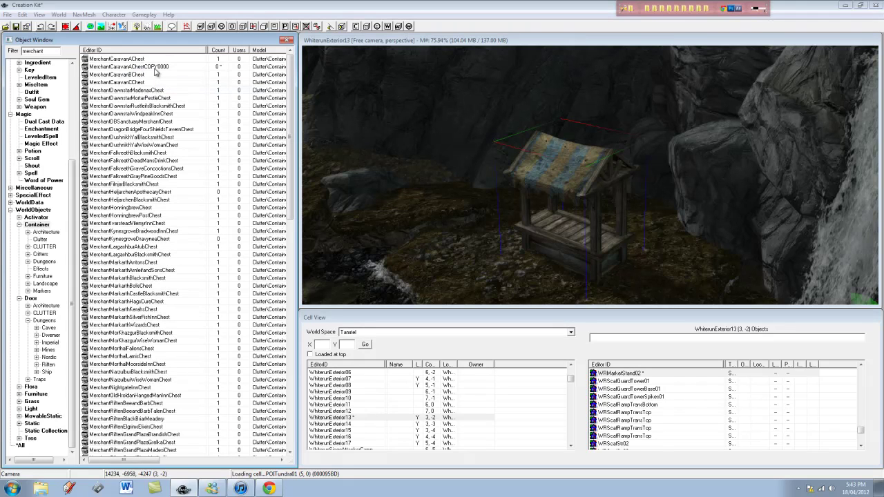
Open the duplicated caravan chest and set its ID to NewMerchantContainter
{"action": "left_click", "coordinate": [155, 67]}
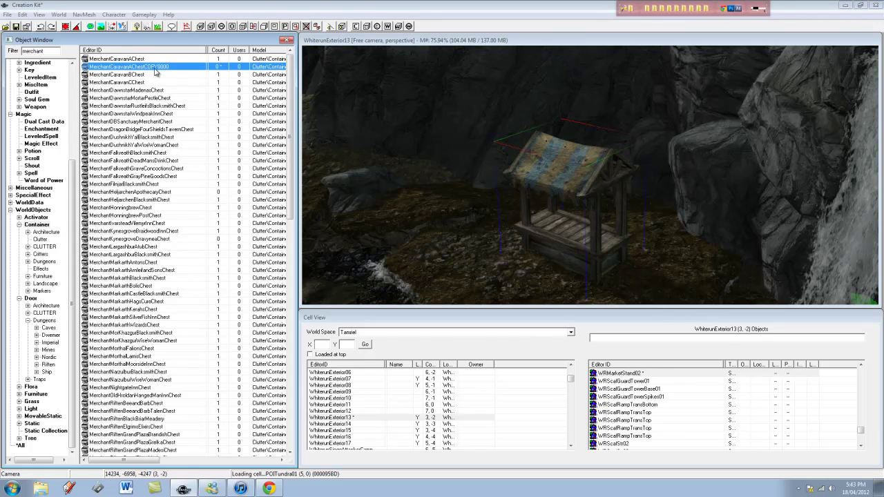
{"action": "double_click", "coordinate": [156, 68]}
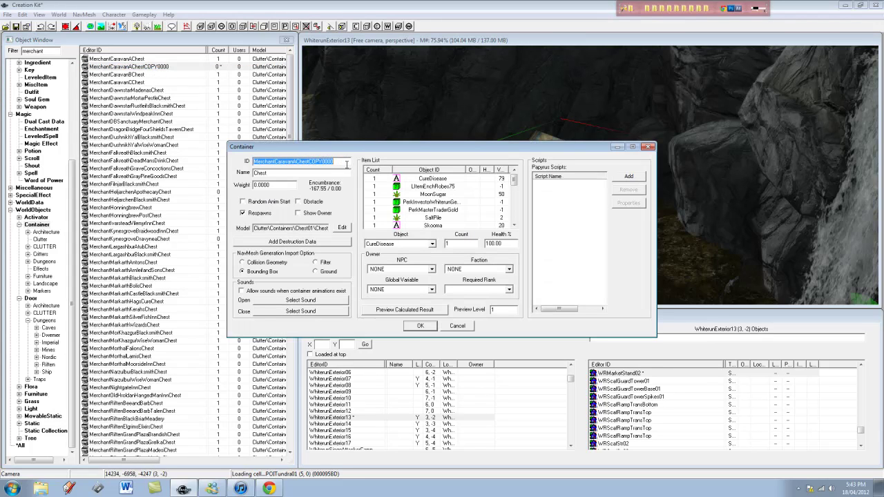
{"action": "type", "text": "NewMerchantContainter"}
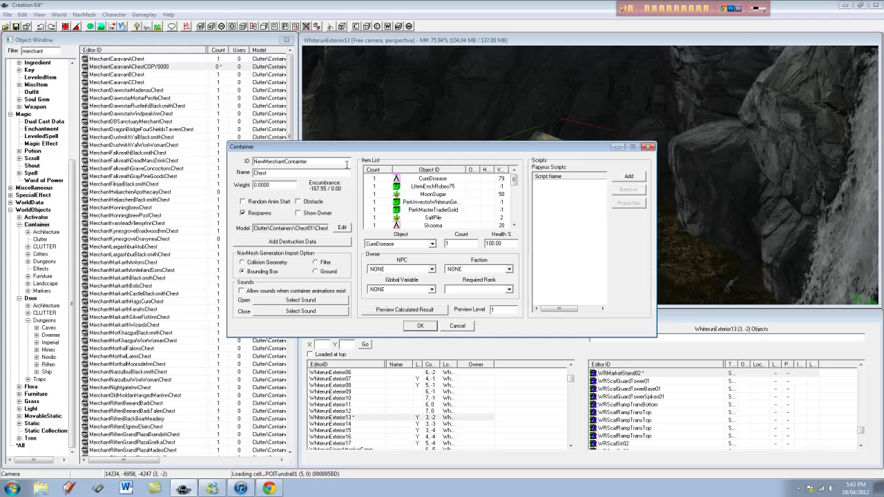
{"action": "left_click", "coordinate": [280, 173]}
Delete every entry, from CureDisease through Gold001, from the new merchant container's item list
{"action": "scroll", "coordinate": [447, 181], "scroll_direction": "down", "scroll_amount": 5}
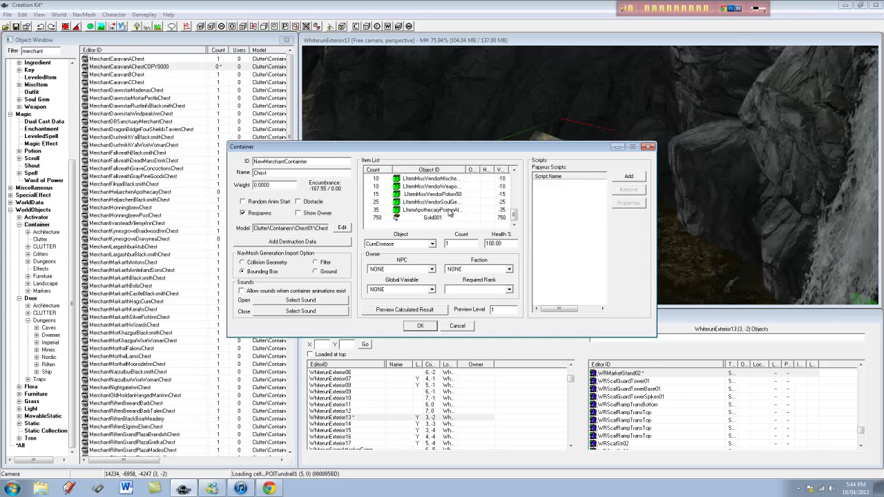
{"action": "left_click", "coordinate": [448, 217]}
{"action": "key", "text": "shift+Home"}
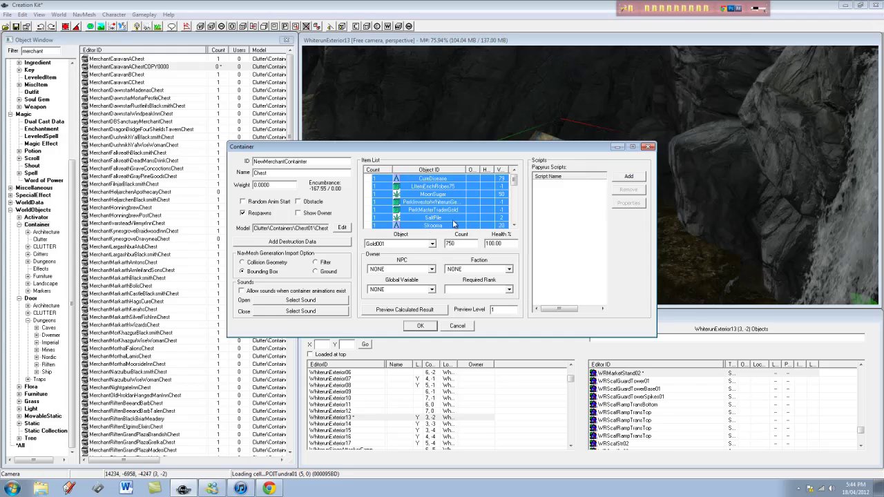
{"action": "key", "text": "Delete"}
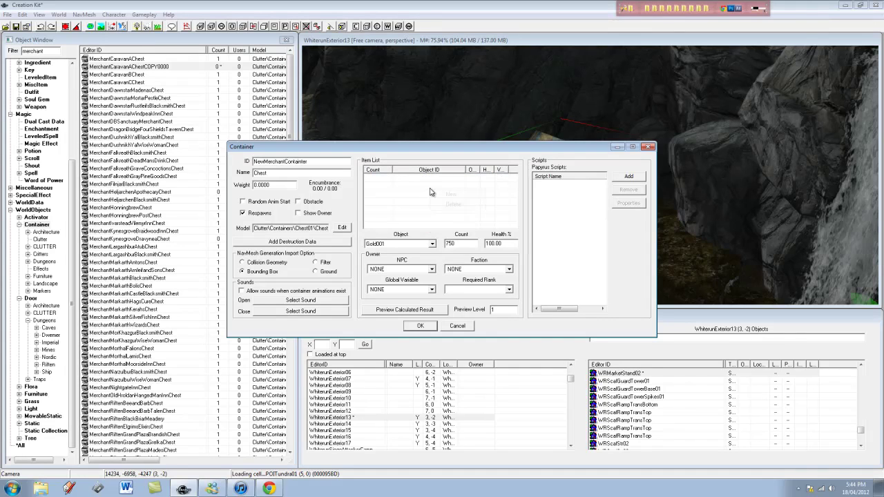
Add one Ale to the emptied item list of the merchant container
{"action": "right_click", "coordinate": [430, 188]}
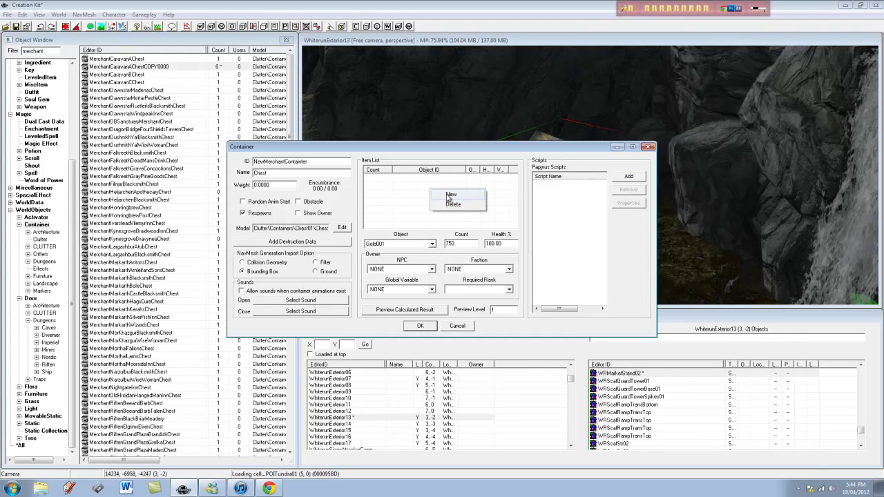
{"action": "left_click", "coordinate": [451, 196]}
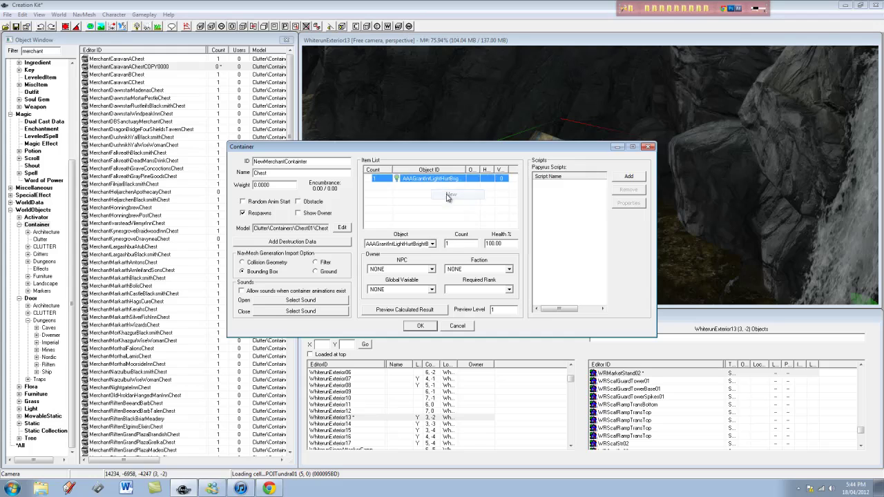
{"action": "left_click", "coordinate": [415, 244]}
{"action": "left_click", "coordinate": [424, 270]}
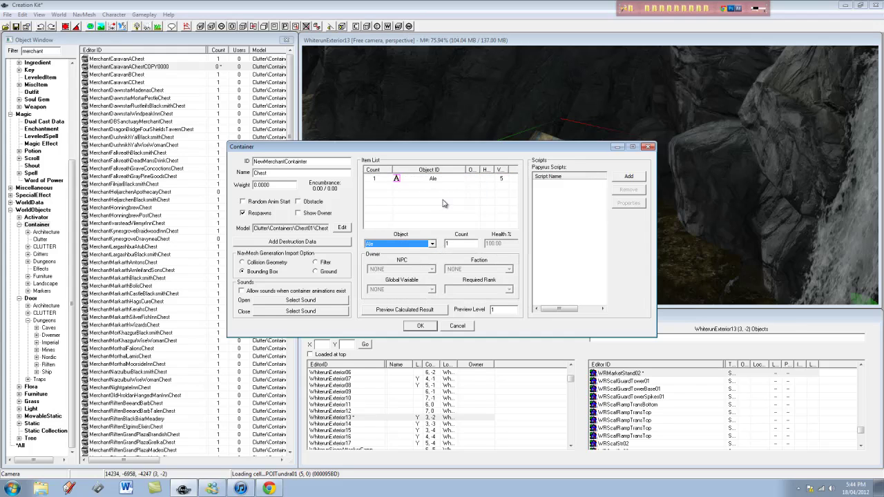
Add one JewelryNecklaceGold to the merchant container's item list
{"action": "left_click", "coordinate": [418, 244]}
{"action": "scroll", "coordinate": [418, 280], "scroll_direction": "down", "scroll_amount": 5}
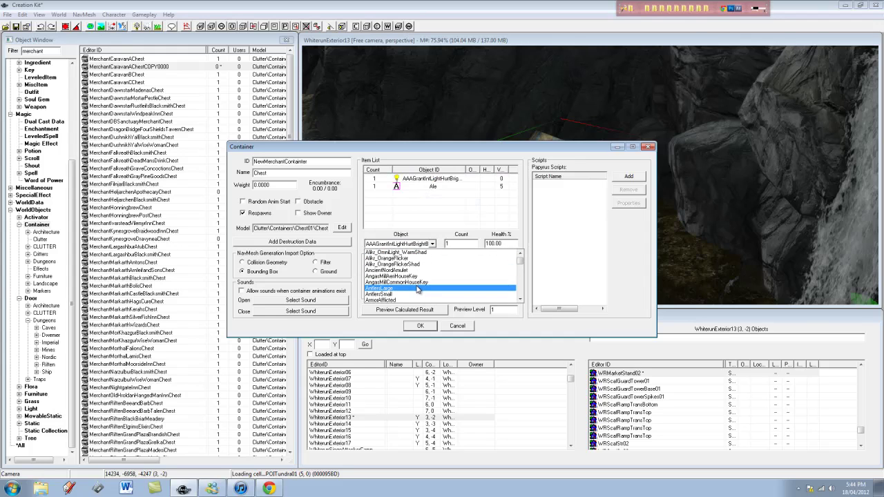
{"action": "scroll", "coordinate": [421, 287], "scroll_direction": "down", "scroll_amount": 5}
{"action": "scroll", "coordinate": [428, 293], "scroll_direction": "down", "scroll_amount": 3}
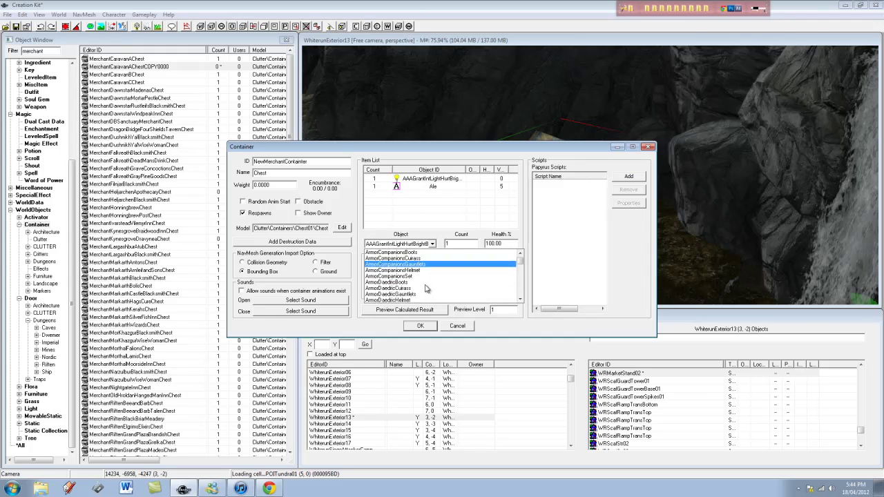
{"action": "type", "text": "jew"}
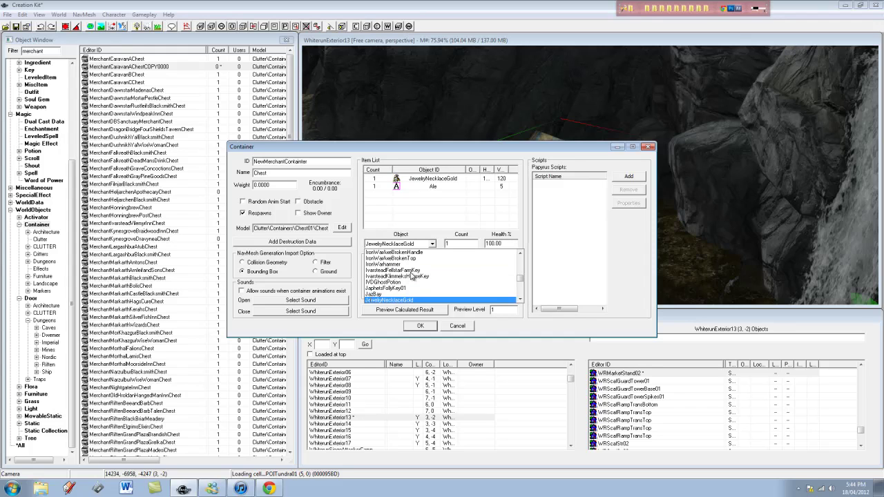
{"action": "key", "text": "Return"}
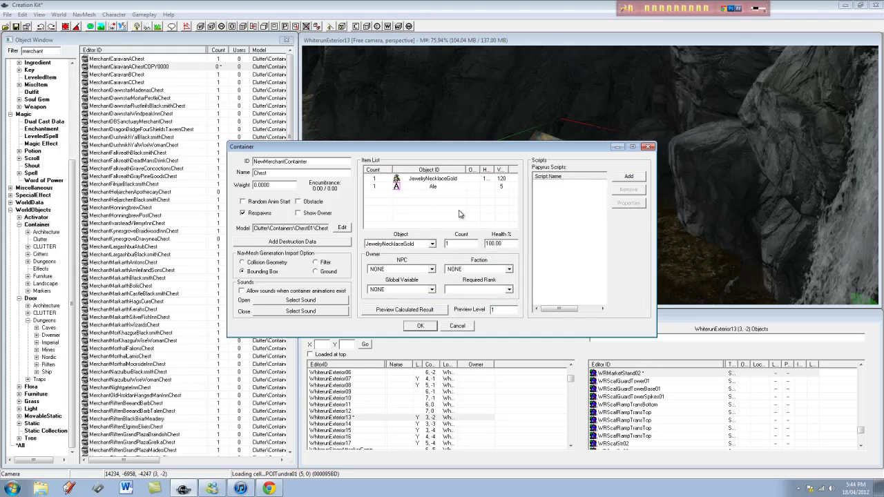
Filter all objects by "jester" to find the exact IDs of the jester clothing
{"action": "left_click_drag", "start_coordinate": [60, 52], "coordinate": [14, 52]}
{"action": "key", "text": "BackSpace"}
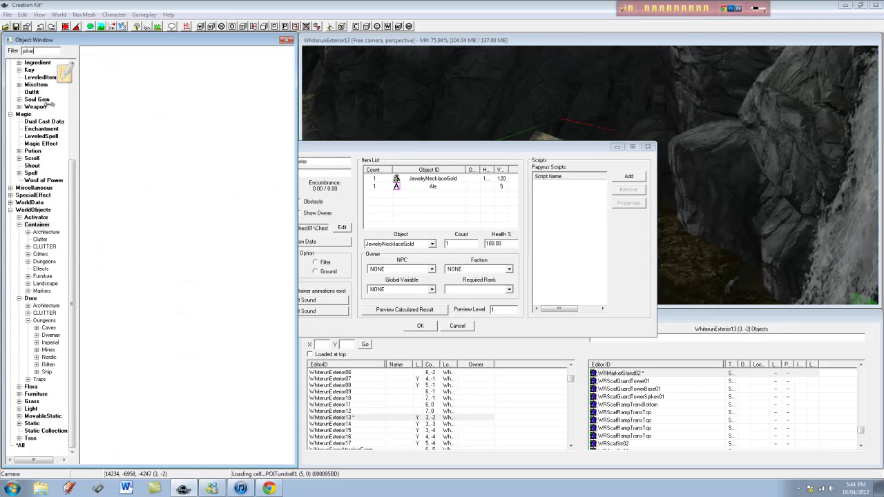
{"action": "key", "text": "BackSpace"}
{"action": "key", "text": "BackSpace"}
{"action": "key", "text": "BackSpace"}
{"action": "key", "text": "BackSpace"}
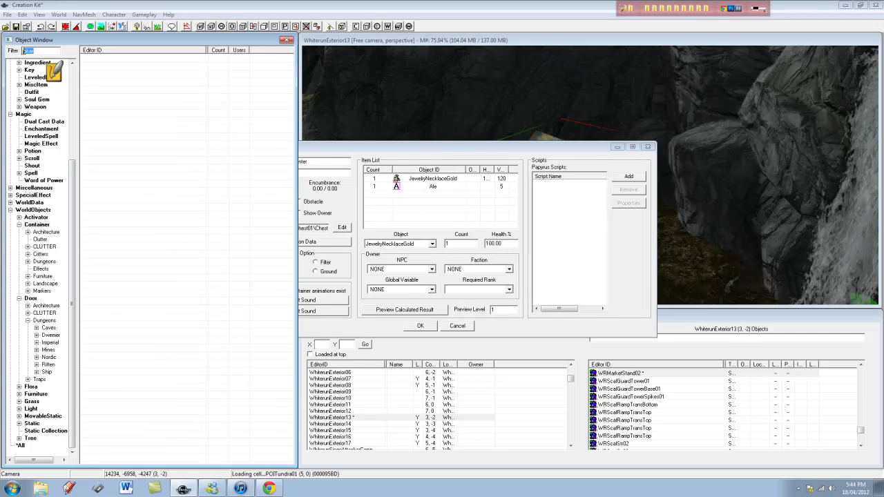
{"action": "type", "text": "ester"}
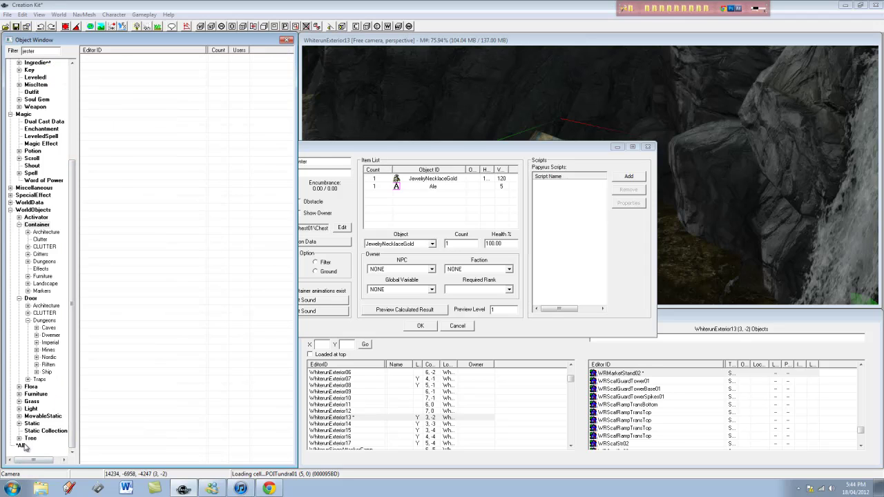
Add one DBClothesJester to the merchant container's item list
{"action": "right_click", "coordinate": [426, 202]}
{"action": "left_click", "coordinate": [452, 210]}
{"action": "left_click", "coordinate": [424, 245]}
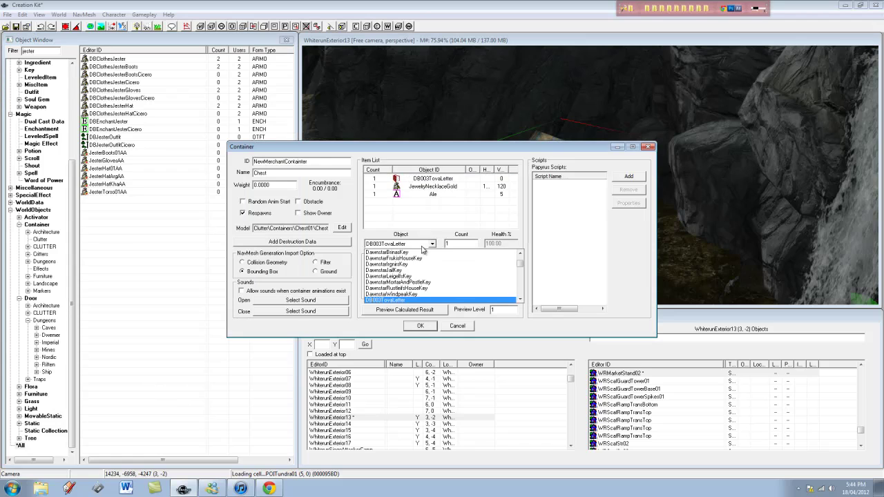
{"action": "key", "text": "Up"}
{"action": "key", "text": "Up"}
{"action": "key", "text": "Up"}
{"action": "key", "text": "Up"}
{"action": "key", "text": "Up"}
{"action": "key", "text": "Up"}
{"action": "key", "text": "Up"}
{"action": "key", "text": "Up"}
{"action": "key", "text": "Up"}
{"action": "key", "text": "Up"}
{"action": "key", "text": "Up"}
{"action": "key", "text": "Up"}
{"action": "key", "text": "Up"}
{"action": "key", "text": "Up"}
{"action": "key", "text": "Up"}
{"action": "key", "text": "Up"}
{"action": "key", "text": "Up"}
{"action": "key", "text": "Up"}
{"action": "key", "text": "Up"}
{"action": "key", "text": "Up"}
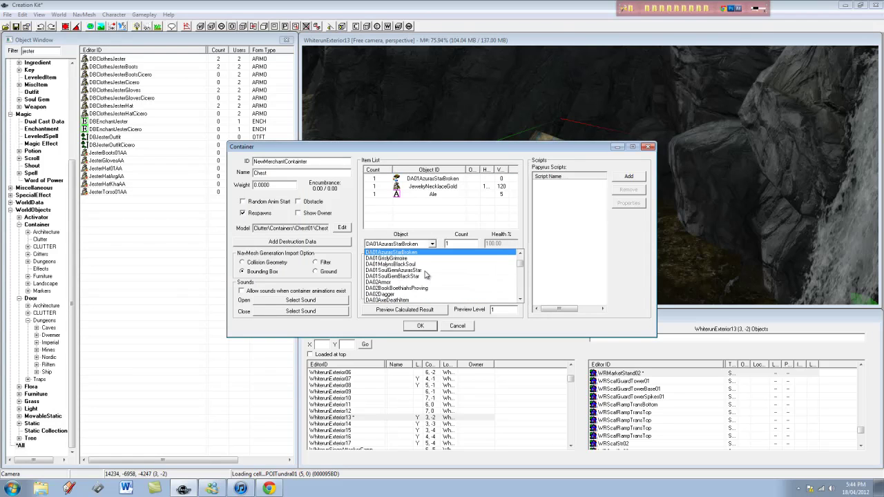
{"action": "key", "text": "Down"}
{"action": "key", "text": "Down"}
{"action": "key", "text": "Down"}
{"action": "key", "text": "Down"}
{"action": "key", "text": "Down"}
{"action": "key", "text": "Down"}
{"action": "key", "text": "Down"}
{"action": "key", "text": "Down"}
{"action": "key", "text": "Down"}
{"action": "key", "text": "Down"}
{"action": "key", "text": "Down"}
{"action": "key", "text": "Down"}
{"action": "key", "text": "Down"}
{"action": "key", "text": "Down"}
{"action": "key", "text": "Down"}
{"action": "key", "text": "Down"}
{"action": "key", "text": "Down"}
{"action": "key", "text": "Down"}
{"action": "key", "text": "Down"}
{"action": "key", "text": "Down"}
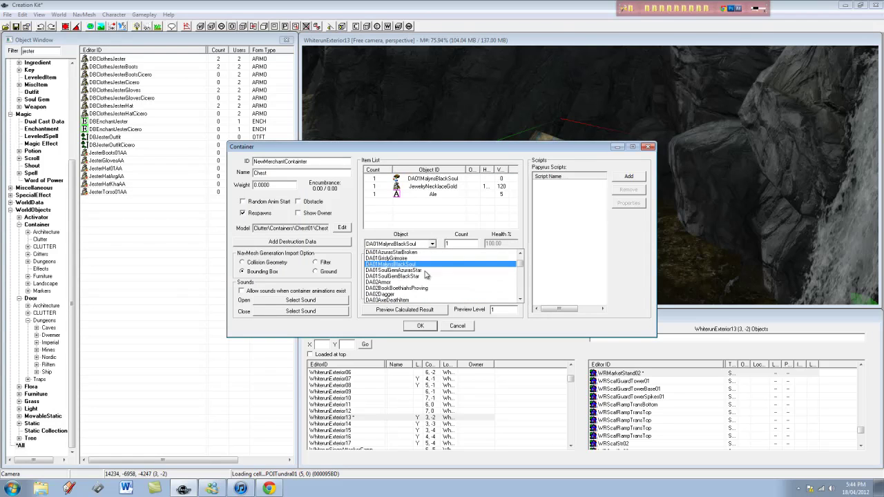
{"action": "key", "text": "Down"}
{"action": "key", "text": "Down"}
{"action": "key", "text": "Down"}
{"action": "key", "text": "Down"}
{"action": "key", "text": "Down"}
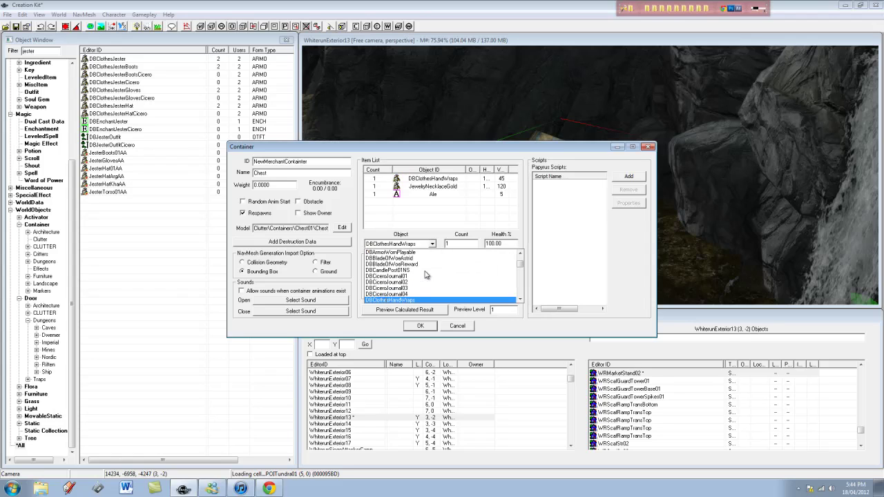
{"action": "scroll", "coordinate": [424, 276], "scroll_direction": "down", "scroll_amount": 3}
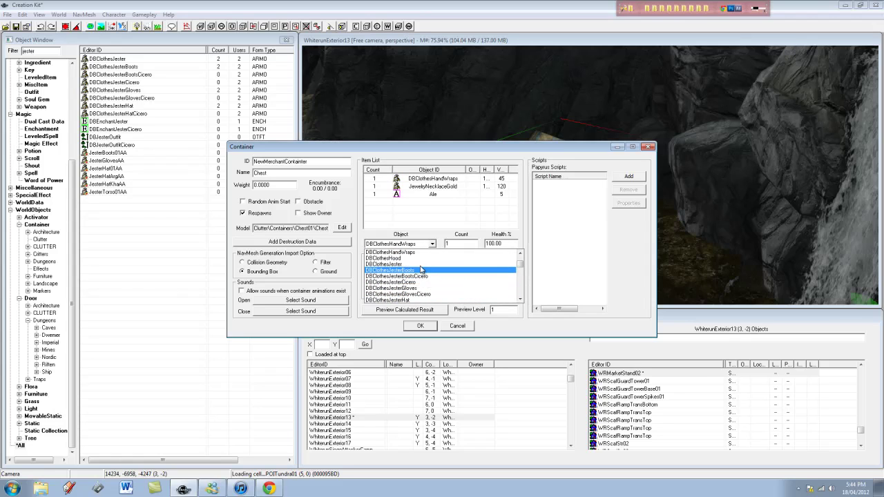
{"action": "left_click", "coordinate": [415, 264]}
Add one DBClothesJesterHat to the merchant container's item list
{"action": "right_click", "coordinate": [432, 201]}
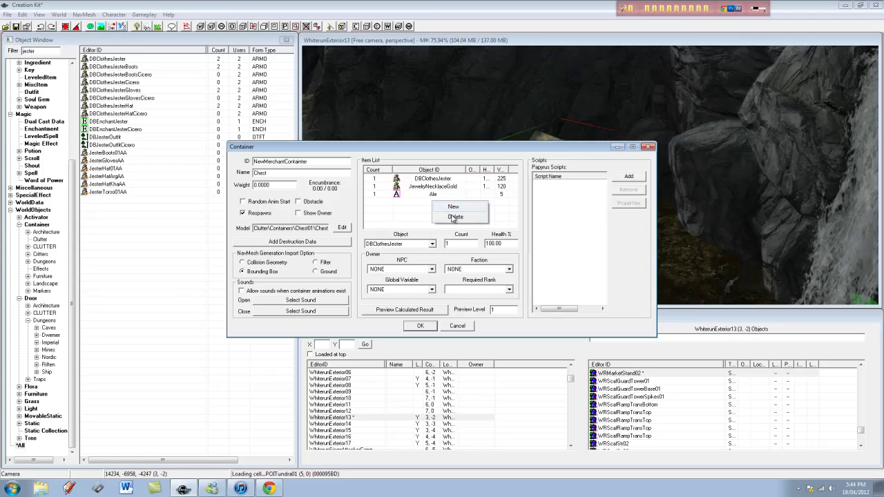
{"action": "left_click", "coordinate": [453, 207]}
{"action": "left_click", "coordinate": [417, 245]}
{"action": "type", "text": "db"}
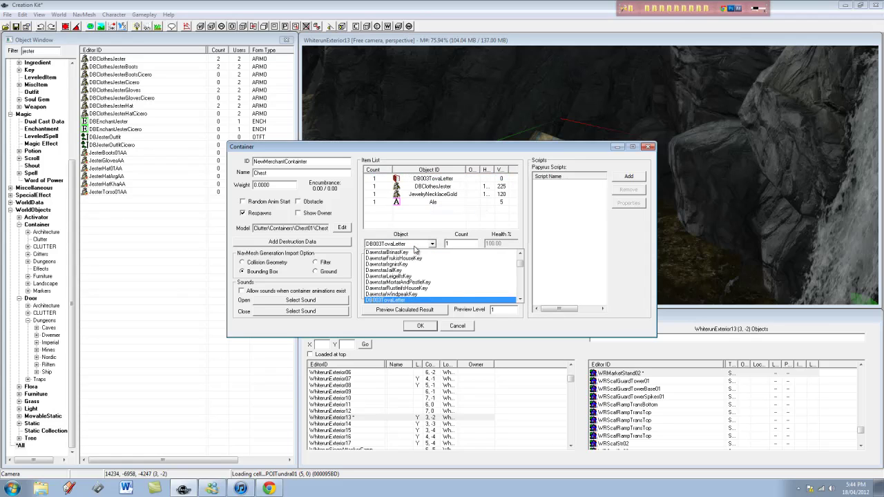
{"action": "type", "text": "cl"}
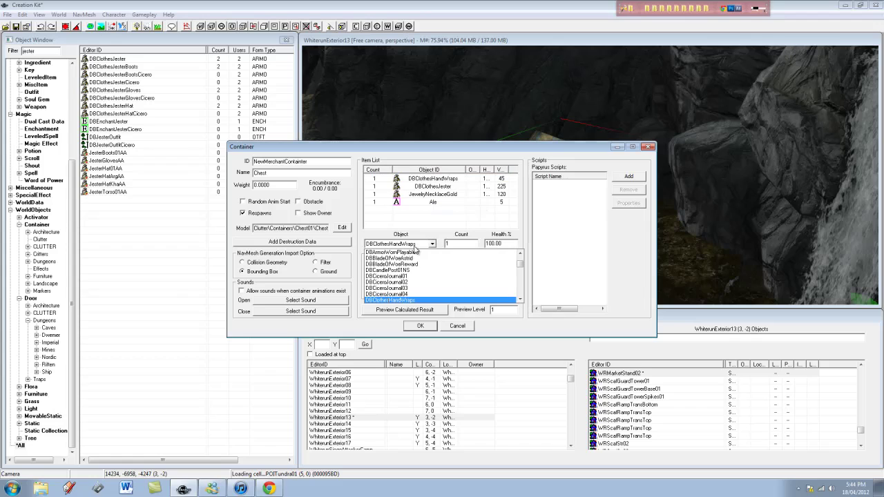
{"action": "type", "text": "j"}
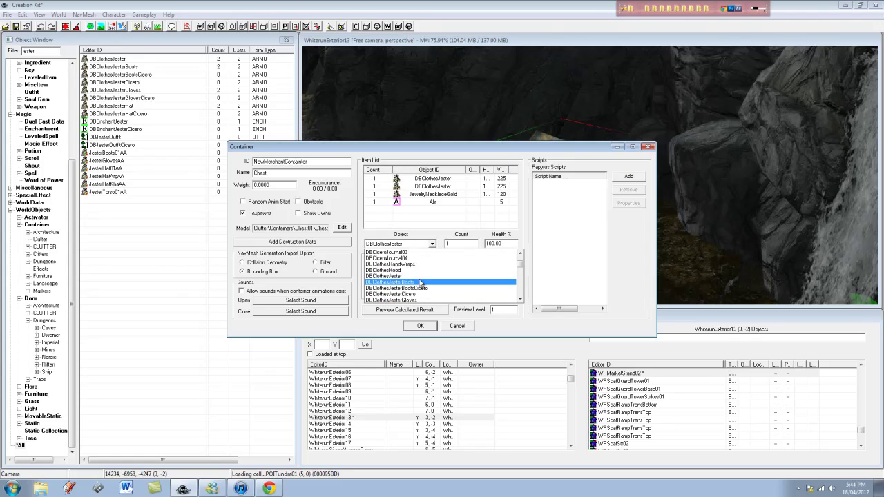
{"action": "scroll", "coordinate": [419, 282], "scroll_direction": "down", "scroll_amount": 2}
{"action": "left_click", "coordinate": [414, 290]}
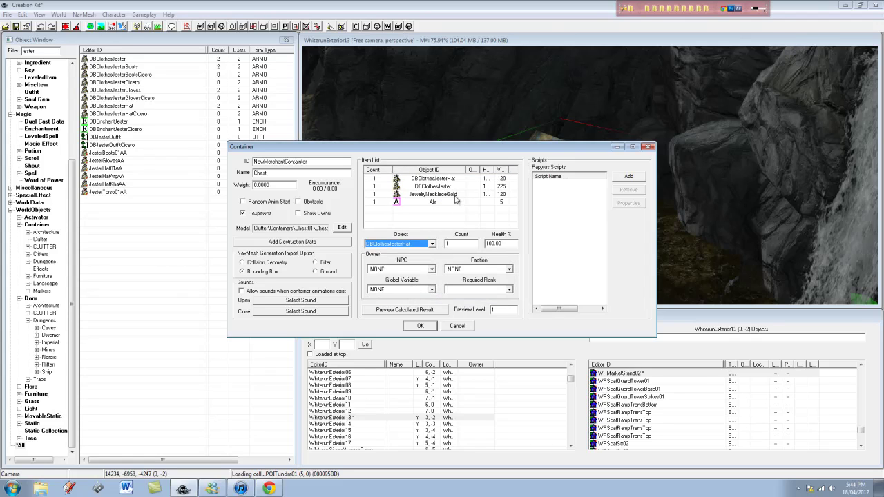
Select the DBClothesJester entry in the container and preview that armor's model from the filtered objects, closing the preview
{"action": "left_click", "coordinate": [446, 188]}
{"action": "right_click", "coordinate": [444, 190]}
{"action": "left_click", "coordinate": [378, 221]}
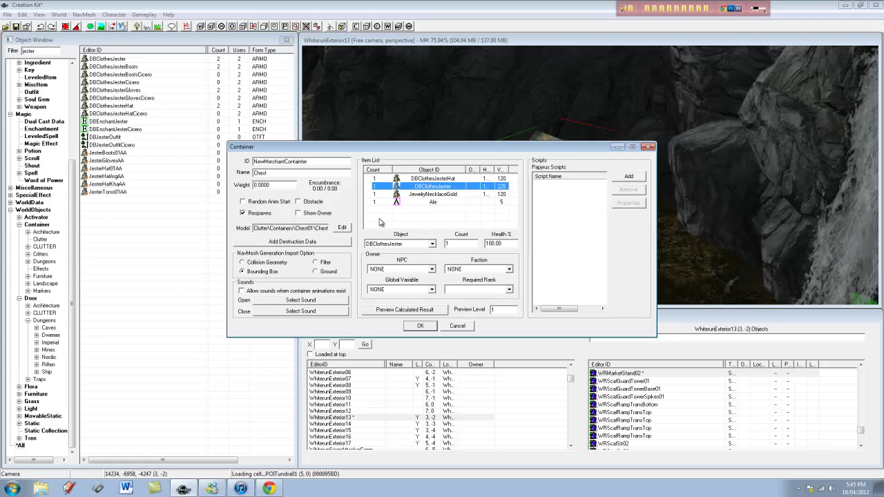
{"action": "right_click", "coordinate": [122, 60]}
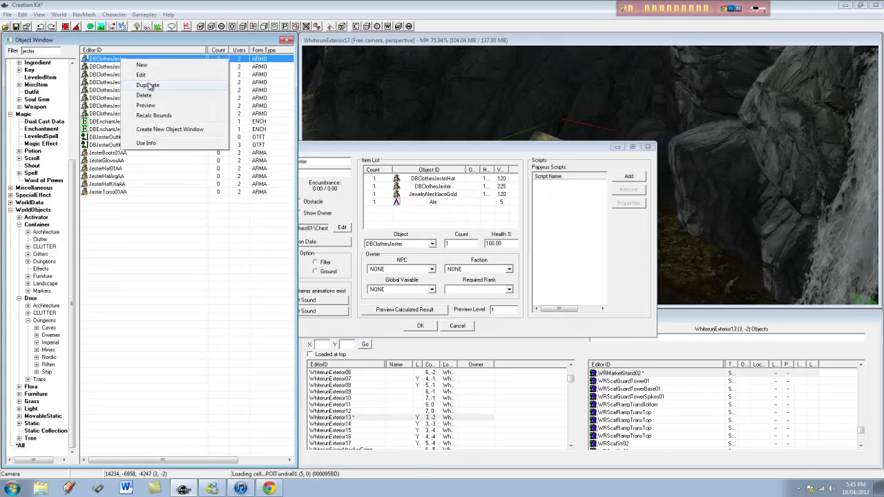
{"action": "left_click", "coordinate": [145, 105]}
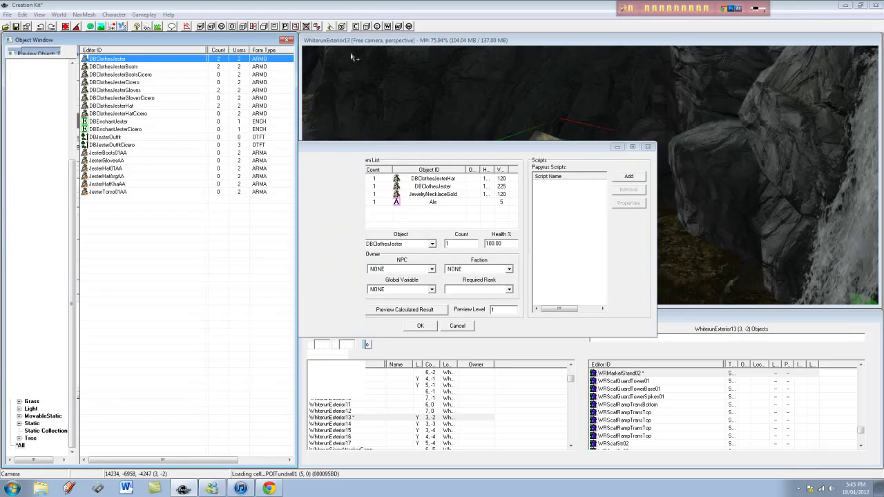
{"action": "left_click", "coordinate": [353, 53]}
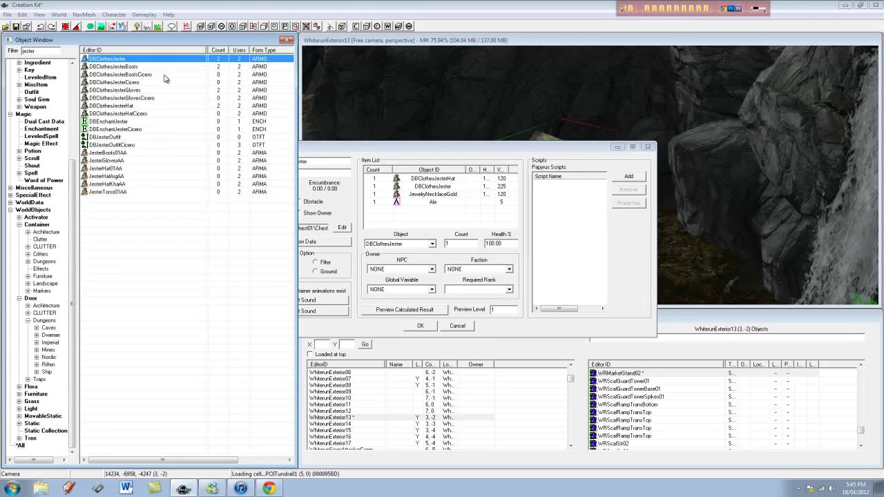
Add the seven filtered jester armor pieces from DBClothesJesterBoots through DBClothesJesterHatCicero to the merchant container's item list in one go
{"action": "right_click", "coordinate": [124, 139]}
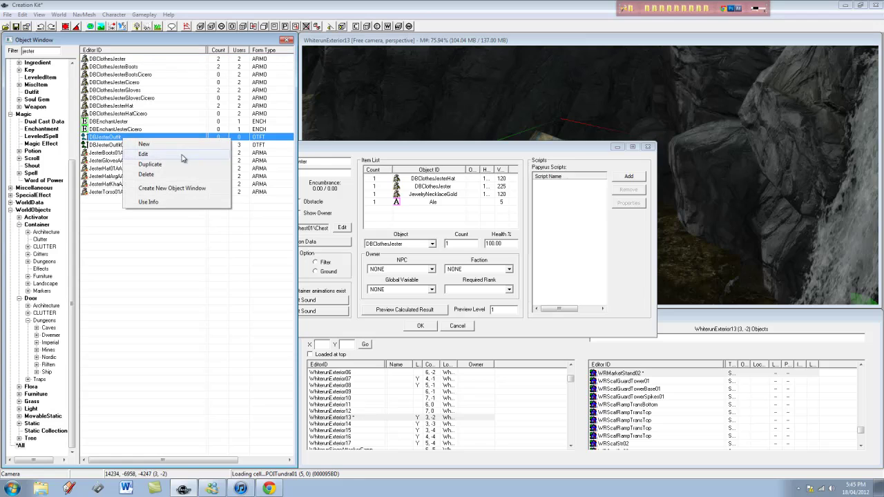
{"action": "left_click", "coordinate": [103, 225]}
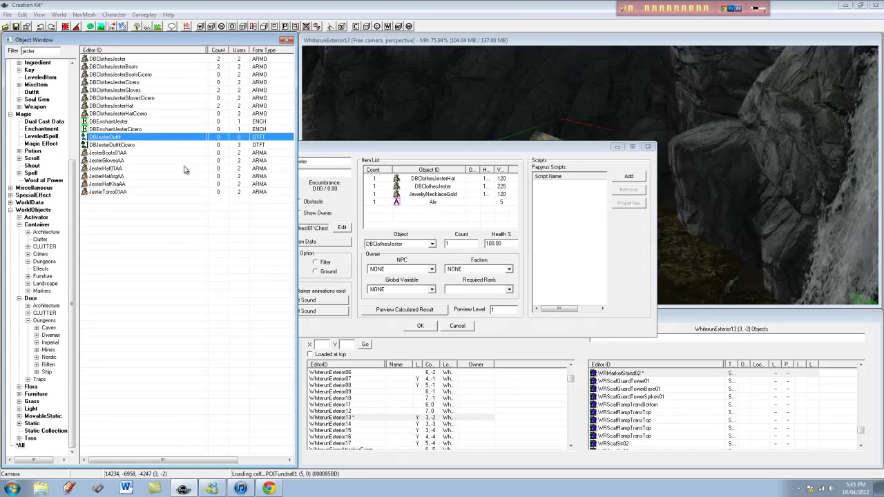
{"action": "left_click", "coordinate": [122, 114]}
{"action": "left_click", "coordinate": [118, 67], "text": "shift"}
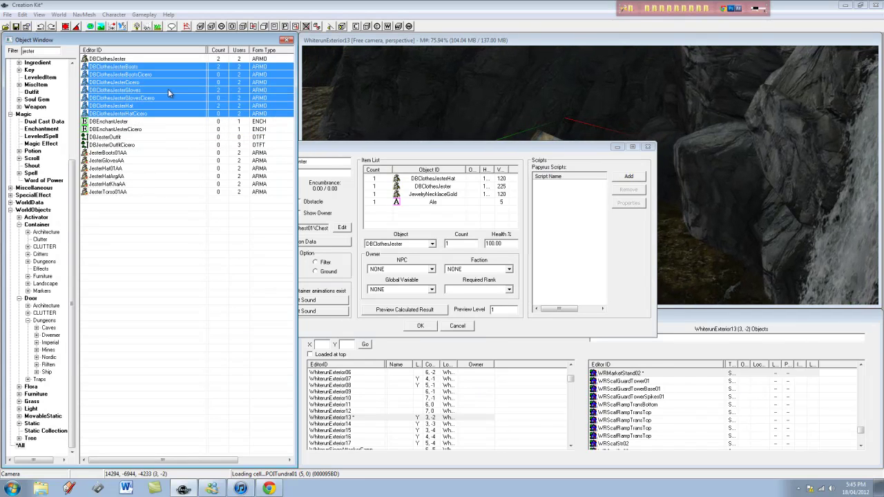
{"action": "left_click_drag", "start_coordinate": [123, 73], "coordinate": [440, 219]}
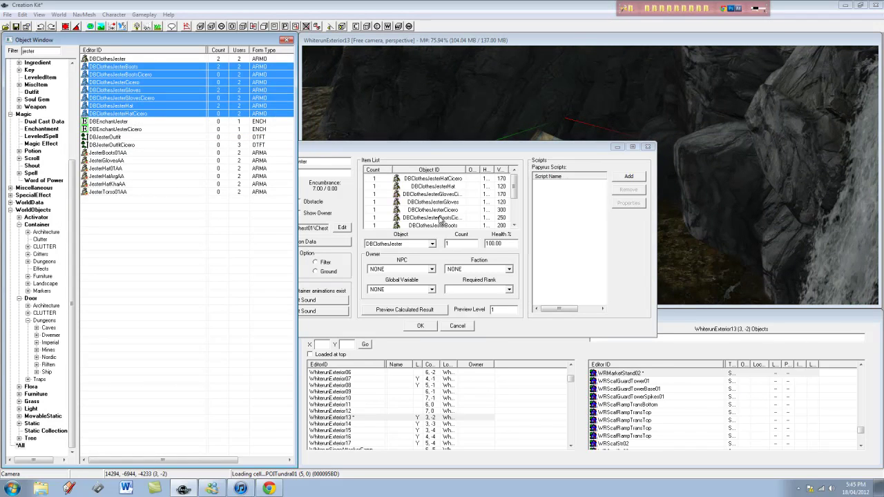
{"action": "left_click", "coordinate": [514, 181]}
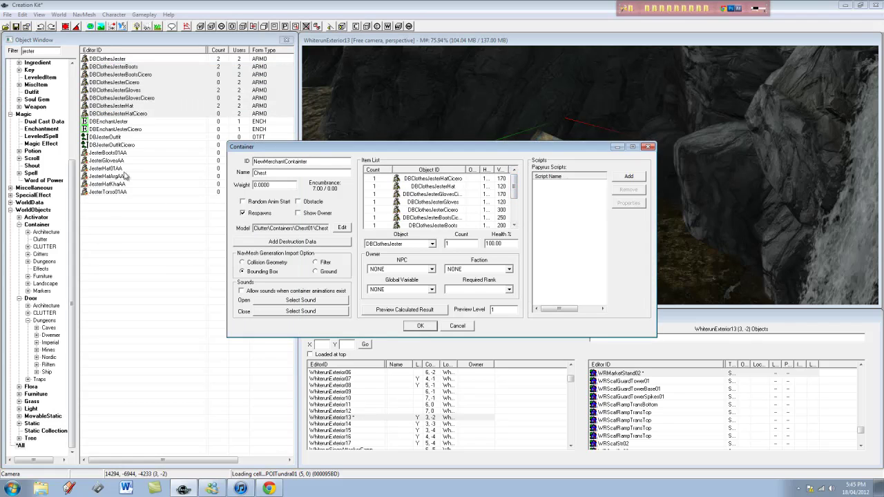
Filter the objects by "bowl" and add DwarvenBowl01 to 03 and DwarvenHighBowl01 and 02 to the merchant container's item list
{"action": "left_click", "coordinate": [45, 53]}
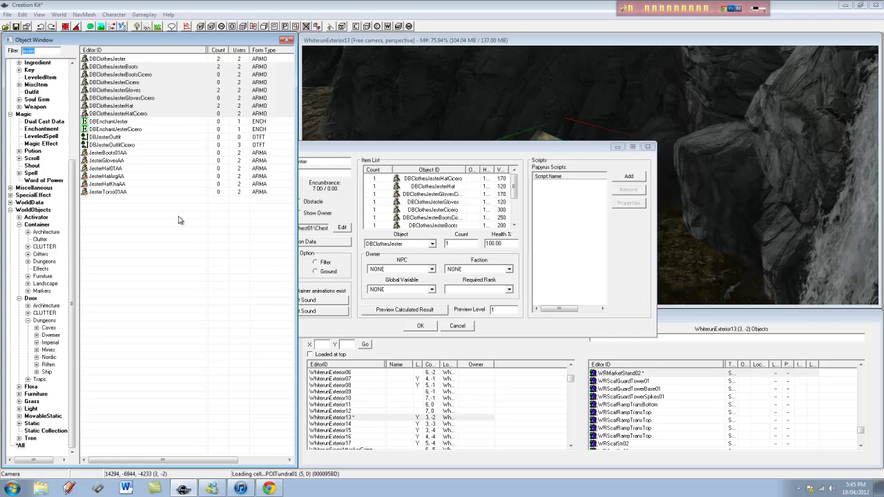
{"action": "type", "text": "l"}
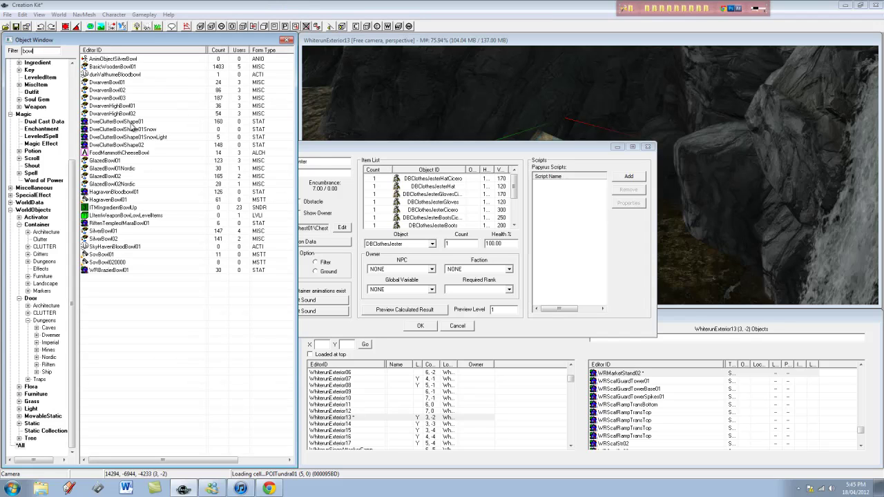
{"action": "left_click", "coordinate": [128, 82]}
{"action": "left_click", "coordinate": [132, 114], "text": "shift"}
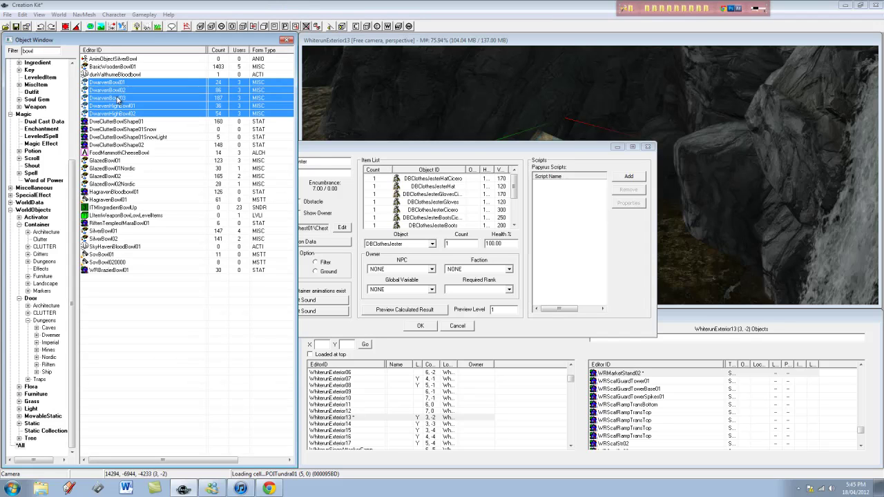
{"action": "left_click_drag", "start_coordinate": [107, 84], "coordinate": [457, 225]}
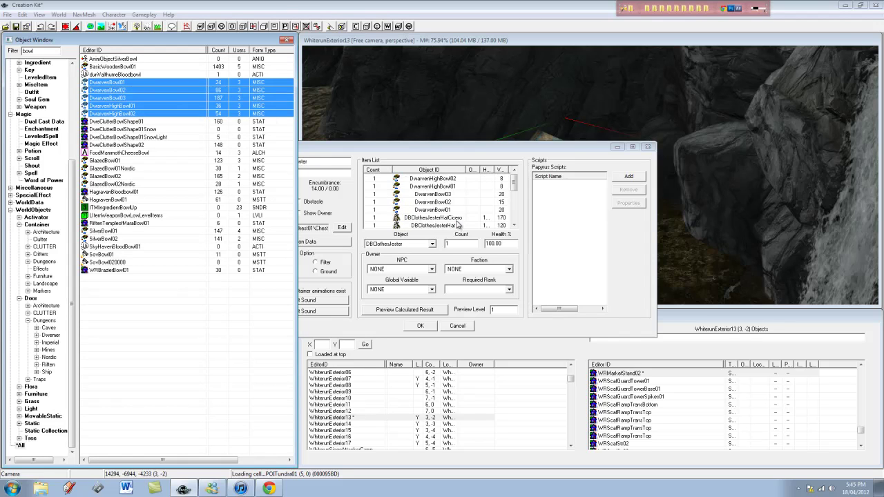
{"action": "left_click_drag", "start_coordinate": [417, 144], "coordinate": [482, 160]}
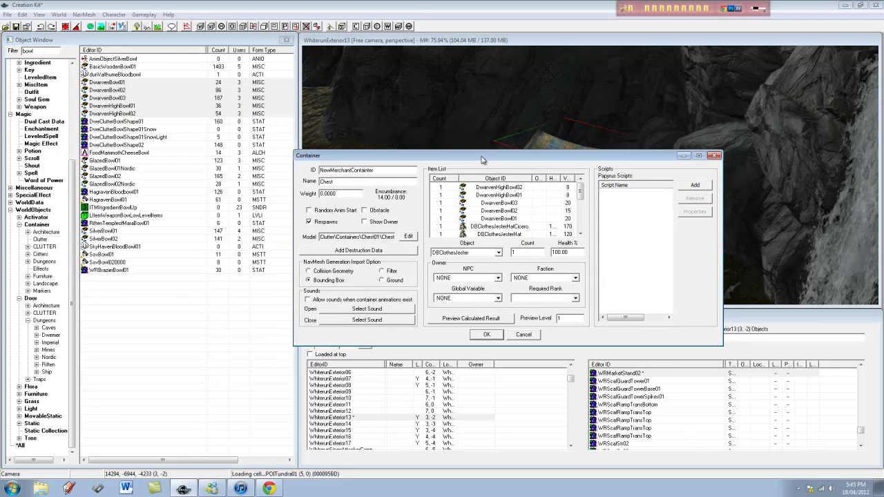
{"action": "scroll", "coordinate": [504, 207], "scroll_direction": "down", "scroll_amount": 2}
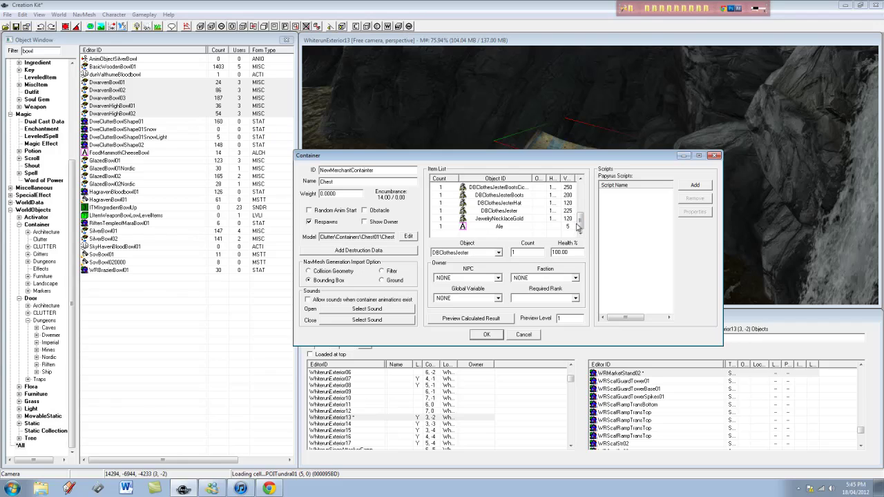
{"action": "scroll", "coordinate": [491, 210], "scroll_direction": "up", "scroll_amount": 3}
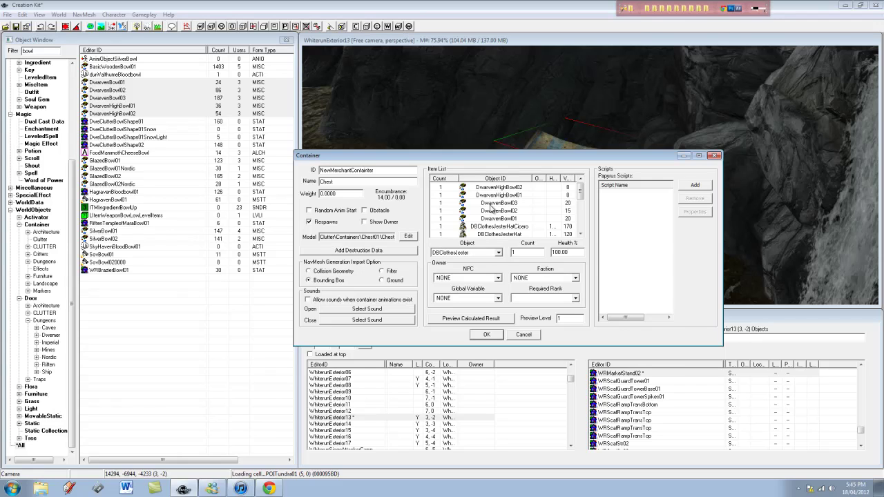
Add a new entry to the merchant container's item list and set its object to VendorGoldBlacksmith
{"action": "left_click_drag", "start_coordinate": [580, 188], "coordinate": [580, 230]}
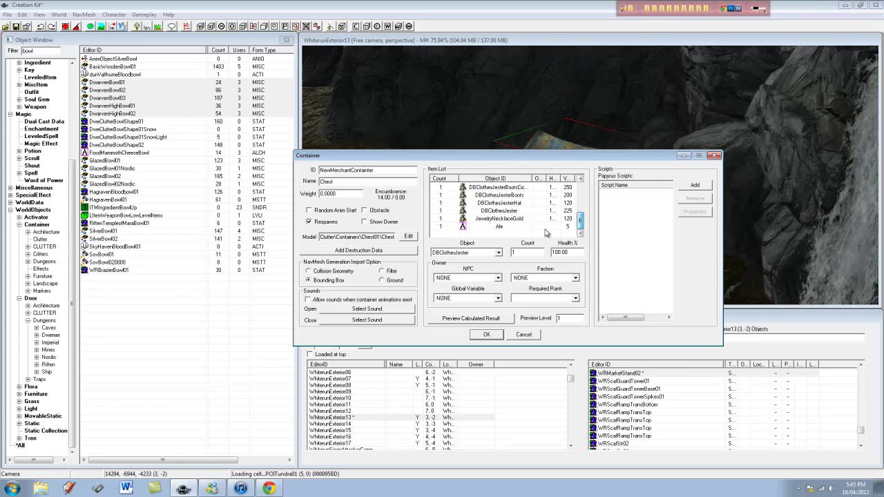
{"action": "right_click", "coordinate": [531, 235]}
{"action": "left_click", "coordinate": [551, 237]}
{"action": "left_click", "coordinate": [470, 254]}
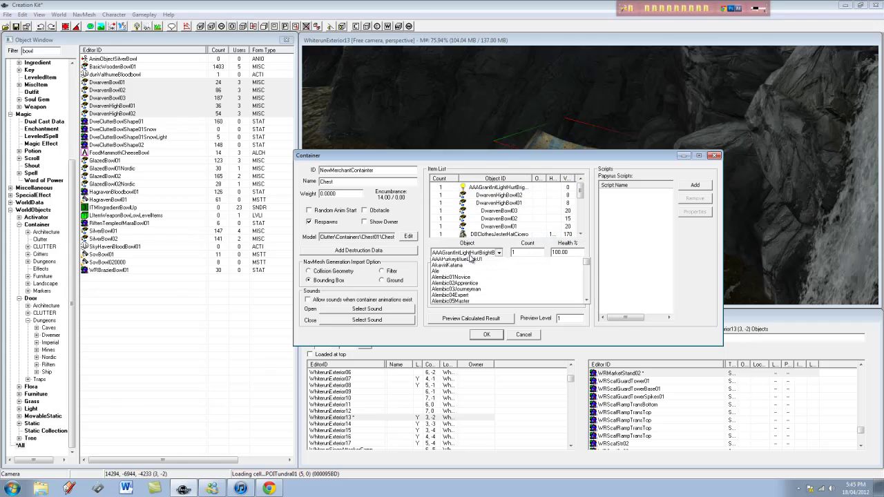
{"action": "type", "text": "VendorGoldApothecary"}
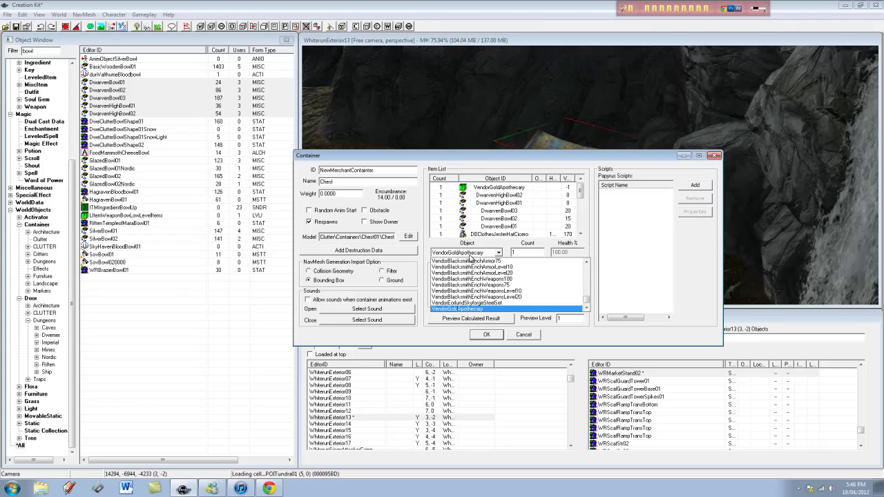
{"action": "scroll", "coordinate": [508, 287], "scroll_direction": "down", "scroll_amount": 5}
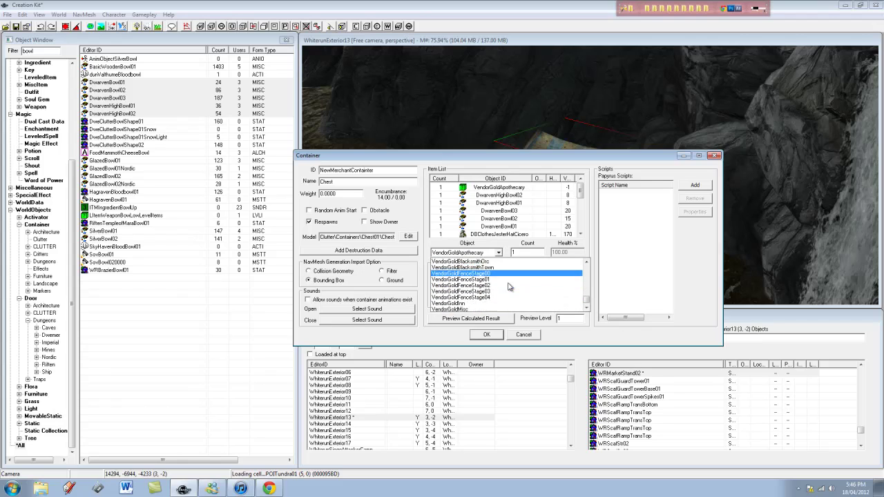
{"action": "scroll", "coordinate": [508, 286], "scroll_direction": "down", "scroll_amount": 3}
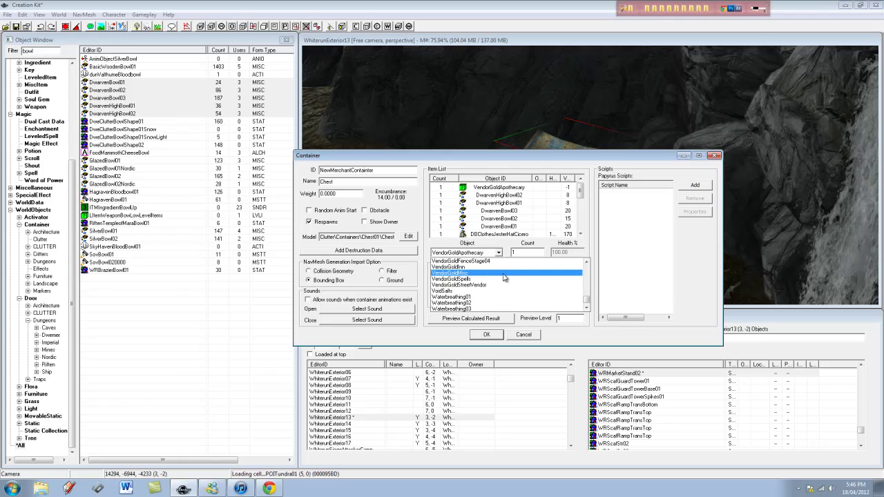
{"action": "scroll", "coordinate": [507, 277], "scroll_direction": "up", "scroll_amount": 2}
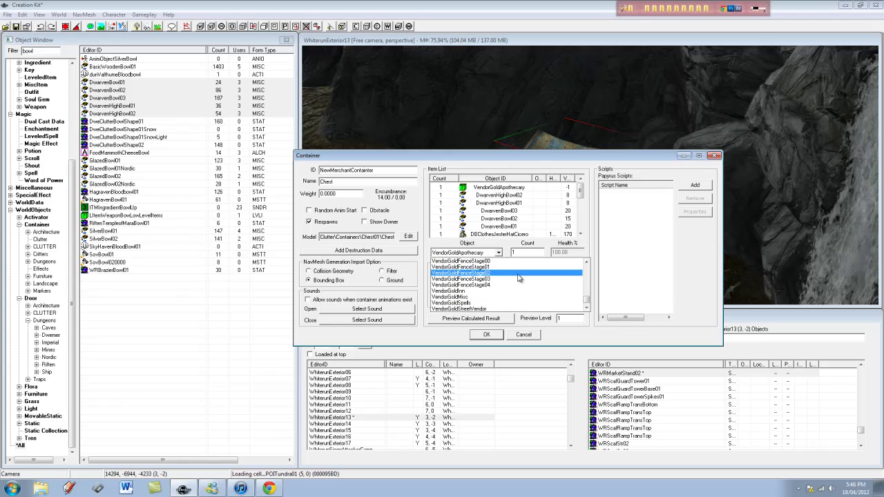
{"action": "scroll", "coordinate": [521, 277], "scroll_direction": "up", "scroll_amount": 1}
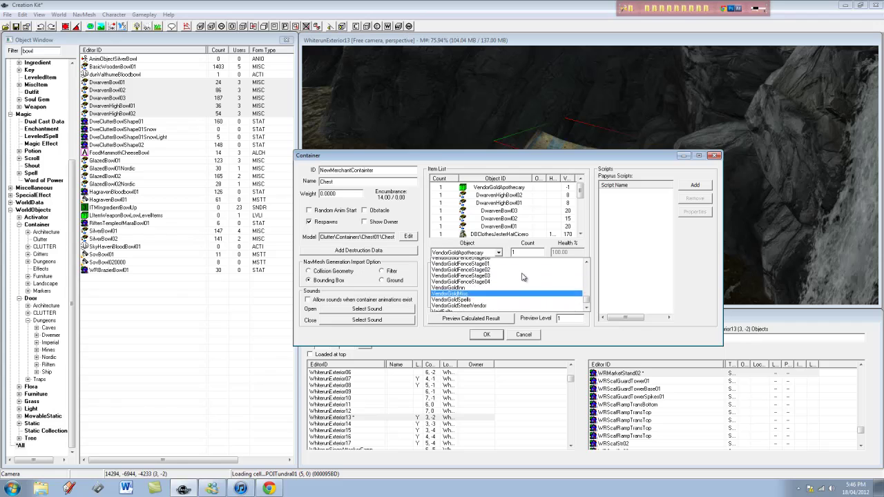
{"action": "scroll", "coordinate": [524, 281], "scroll_direction": "up", "scroll_amount": 3}
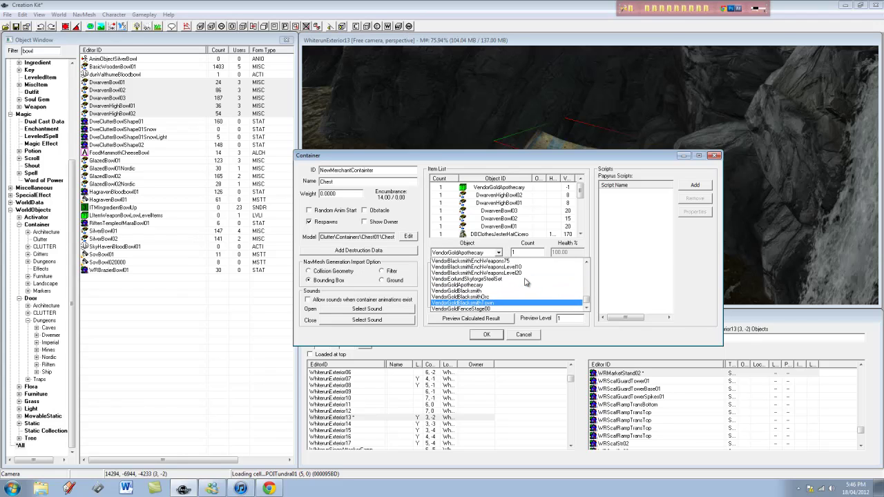
{"action": "scroll", "coordinate": [524, 281], "scroll_direction": "down", "scroll_amount": 2}
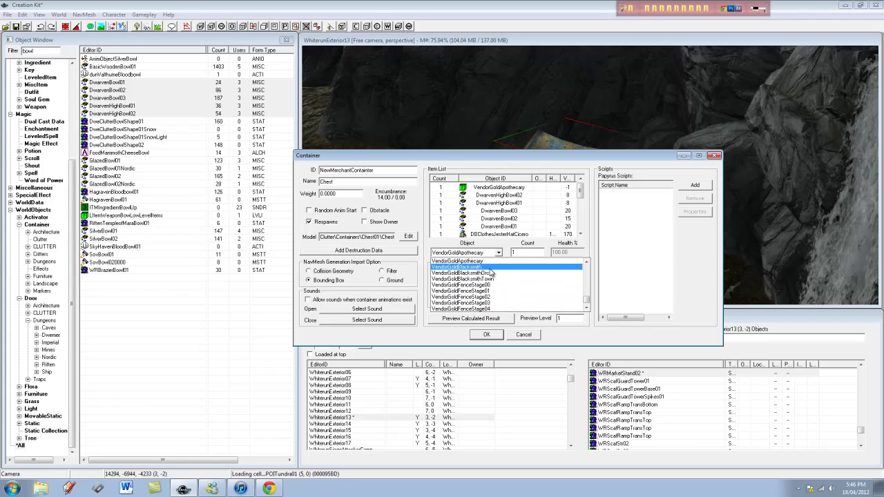
{"action": "left_click", "coordinate": [490, 267]}
{"action": "left_click", "coordinate": [513, 187]}
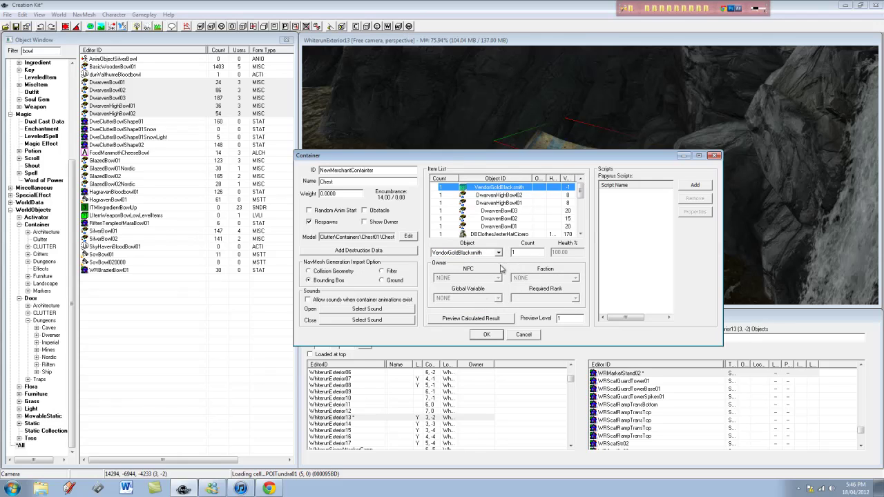
Preview the merchant container's calculated result, check the Gold001 entry, and close the preview
{"action": "left_click", "coordinate": [488, 319]}
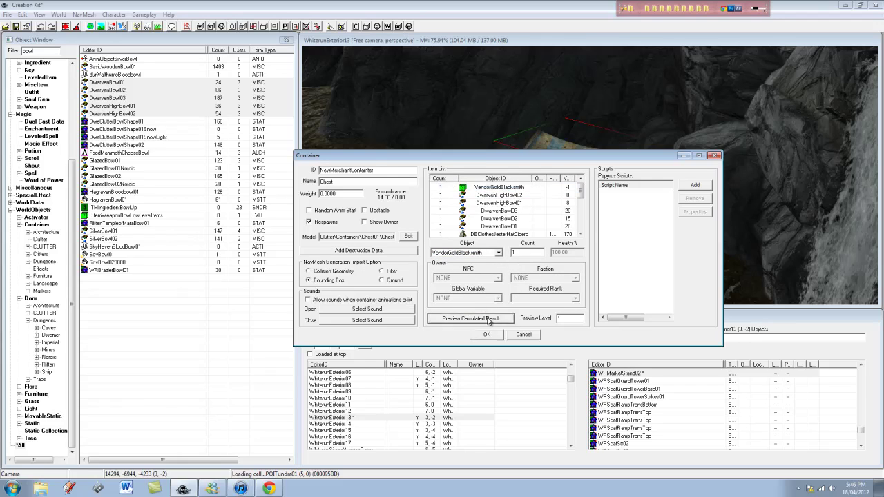
{"action": "left_click", "coordinate": [443, 290]}
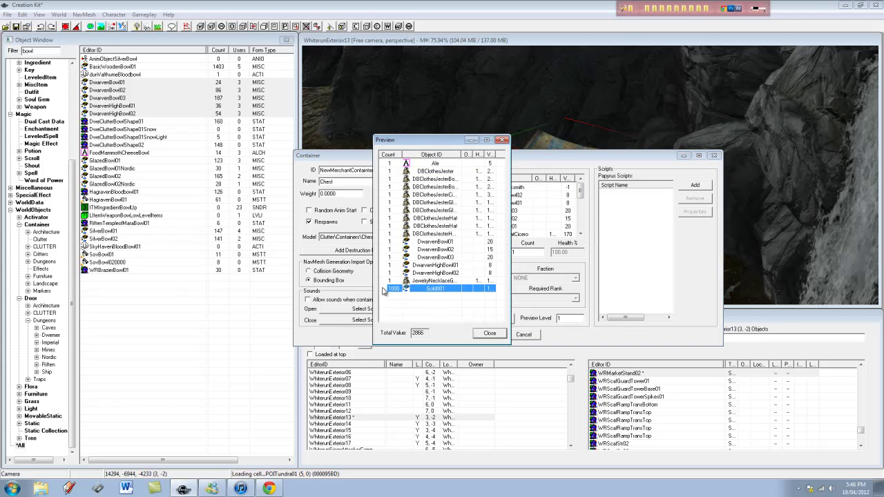
{"action": "left_click", "coordinate": [489, 333]}
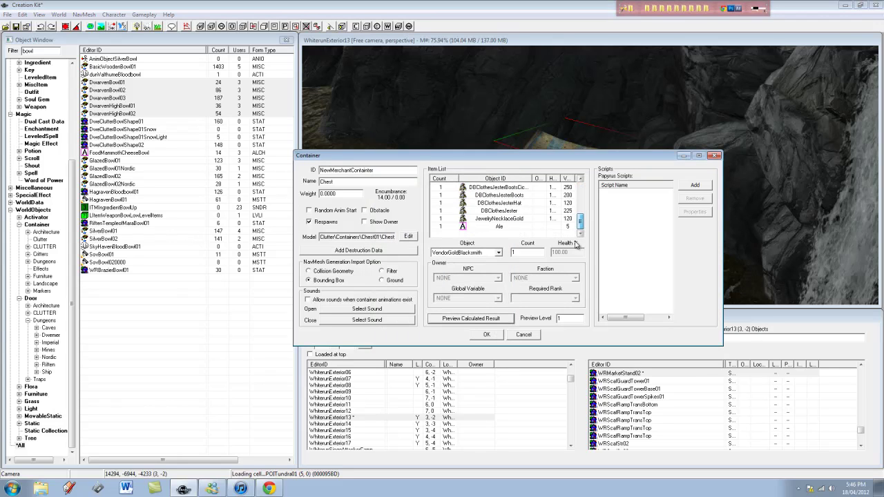
Add a Gold001 entry with a count of 1000 to the merchant container and check it in the calculated result preview
{"action": "scroll", "coordinate": [525, 221], "scroll_direction": "down", "scroll_amount": 3}
{"action": "right_click", "coordinate": [515, 227]}
{"action": "right_click", "coordinate": [494, 228]}
{"action": "left_click", "coordinate": [516, 239]}
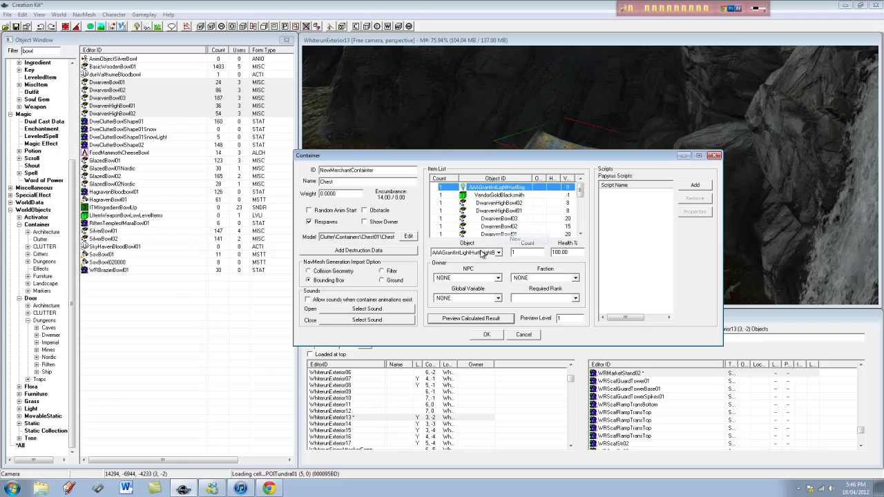
{"action": "left_click", "coordinate": [471, 252]}
{"action": "type", "text": "ld001"}
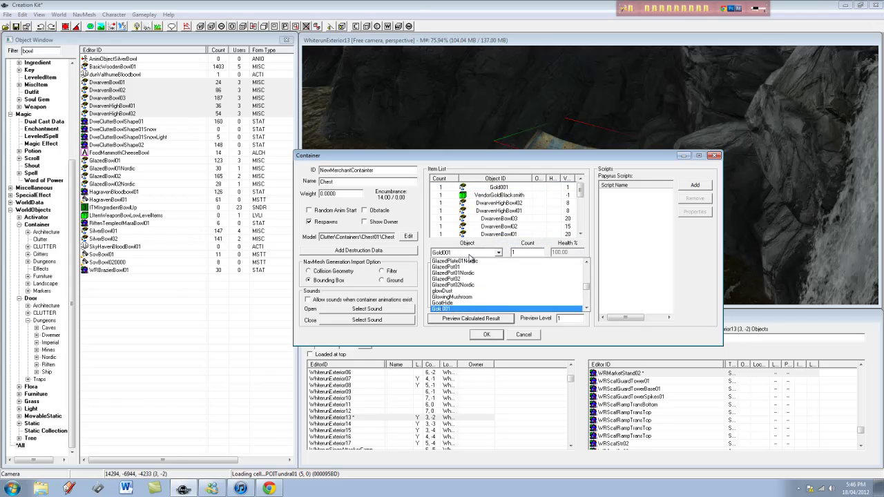
{"action": "left_click", "coordinate": [461, 309]}
{"action": "left_click", "coordinate": [524, 251]}
{"action": "type", "text": "000"}
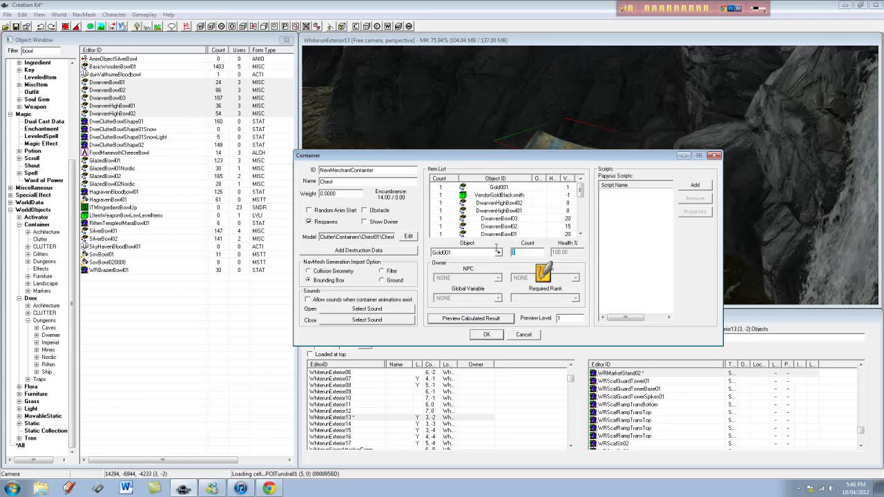
{"action": "left_click", "coordinate": [485, 317]}
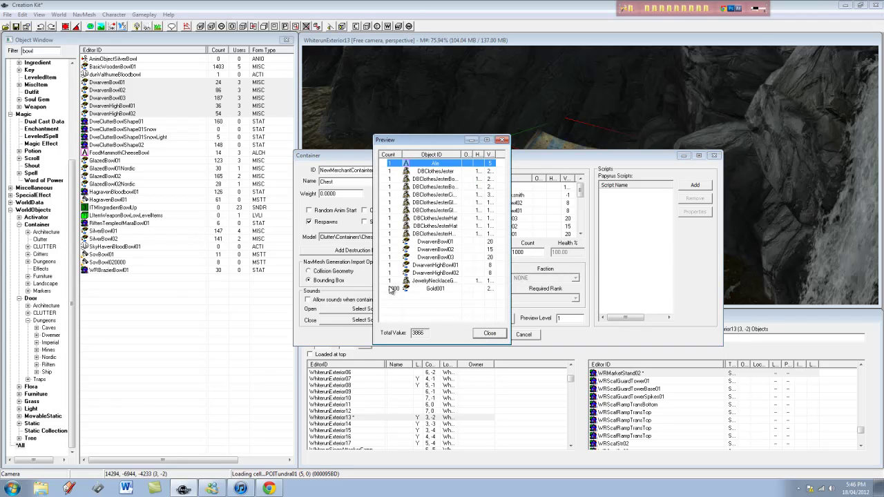
{"action": "left_click", "coordinate": [489, 333]}
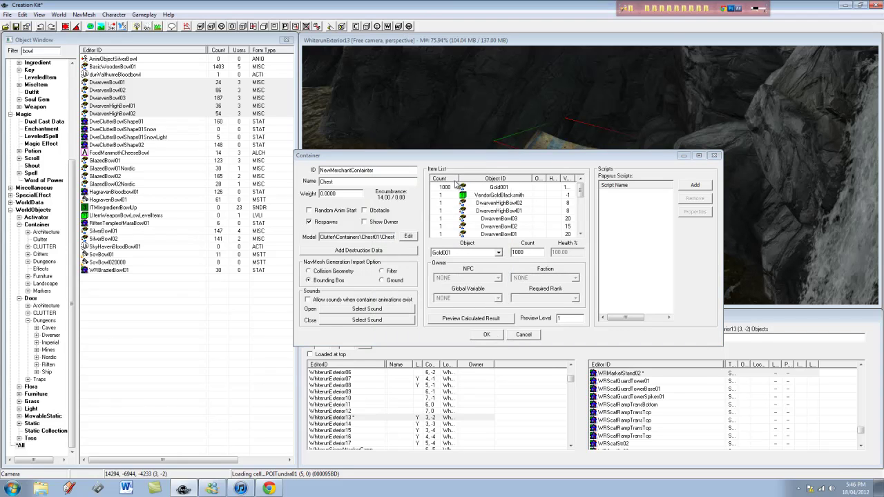
Delete the VendorGoldBlacksmith entry from the merchant container's item list and select the Gold001 entry
{"action": "left_click", "coordinate": [514, 195]}
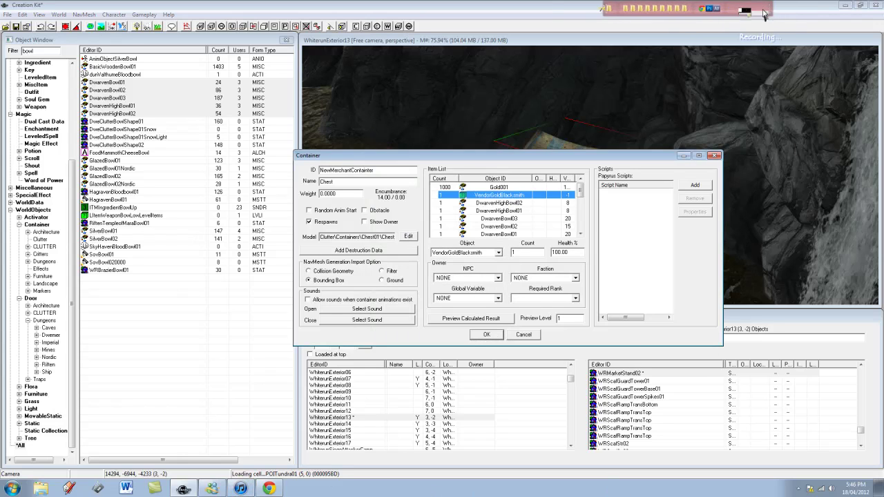
{"action": "left_click", "coordinate": [762, 36]}
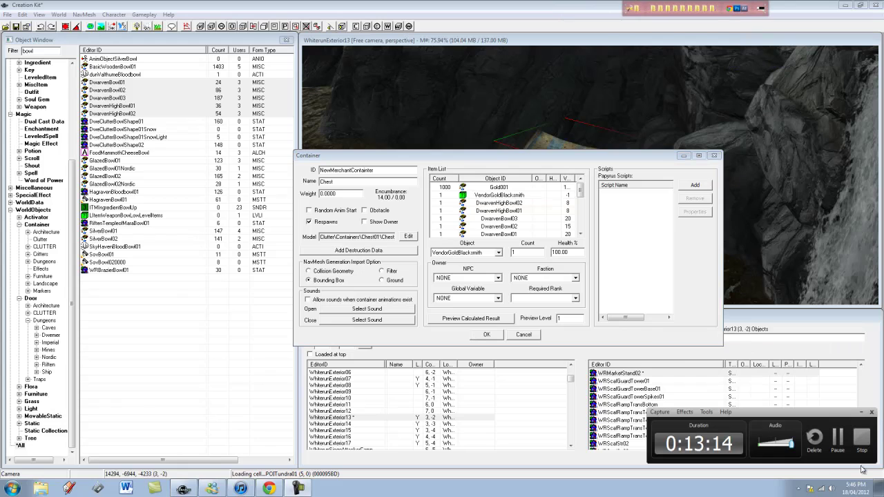
{"action": "left_click", "coordinate": [844, 446]}
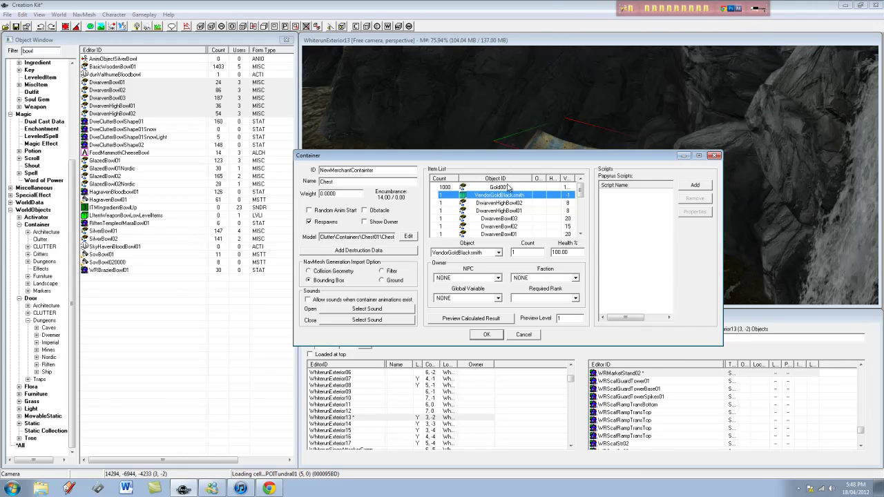
{"action": "right_click", "coordinate": [517, 196]}
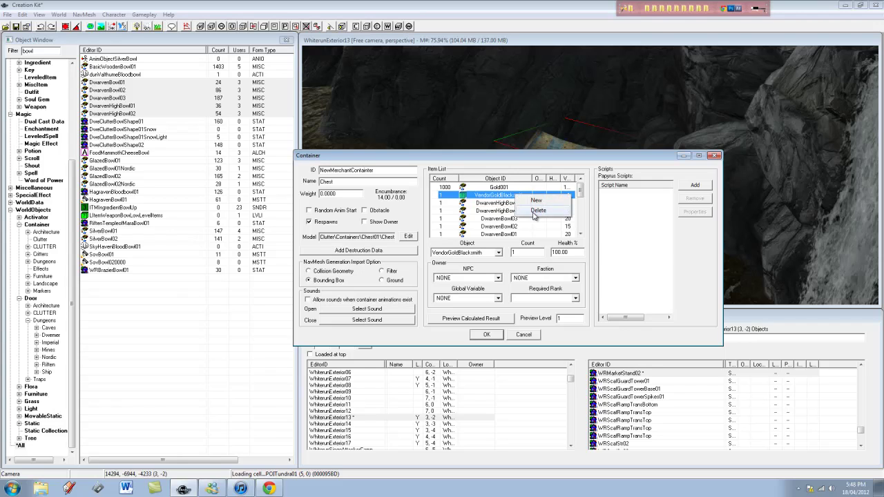
{"action": "left_click", "coordinate": [536, 217]}
{"action": "left_click", "coordinate": [506, 189]}
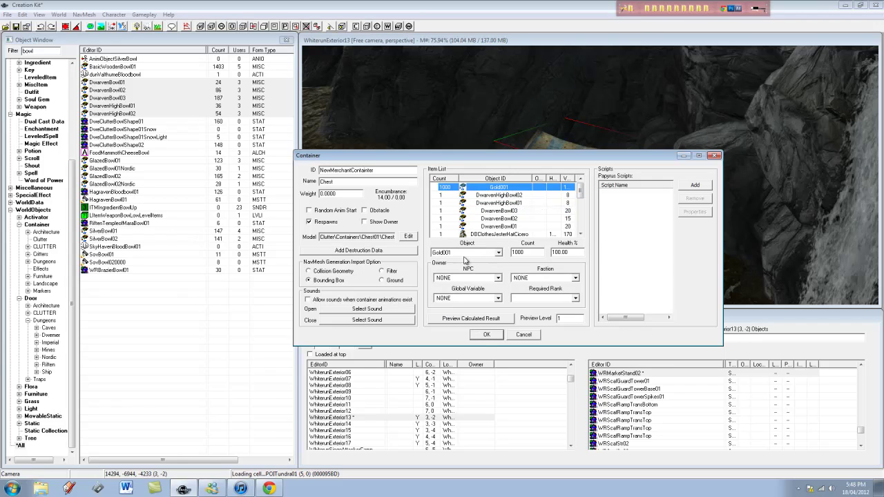
Set the count of the merchant container's Gold001 entry to 2000 and check the rest of the item list
{"action": "left_click_drag", "start_coordinate": [528, 252], "coordinate": [486, 267]}
{"action": "type", "text": "2000"}
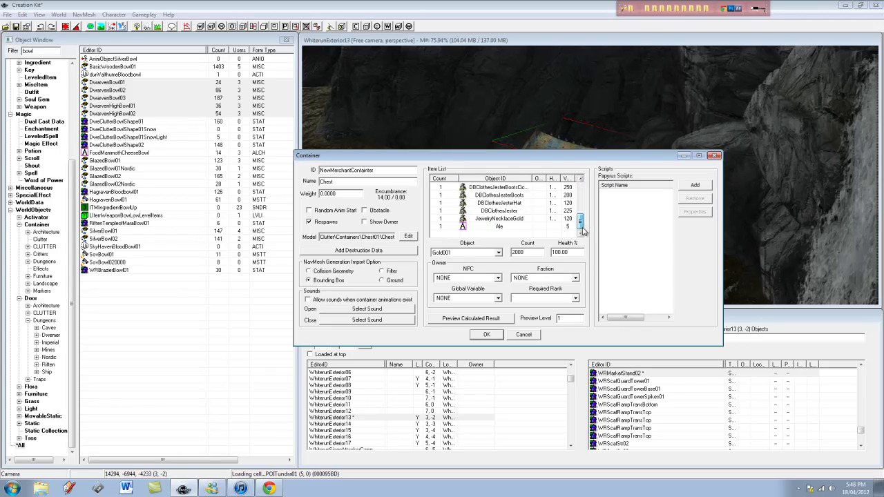
{"action": "scroll", "coordinate": [542, 228], "scroll_direction": "down", "scroll_amount": 4}
Add a new entry to the merchant container's item list and set its object to VendorGoldMisc
{"action": "right_click", "coordinate": [538, 236]}
{"action": "left_click", "coordinate": [556, 239]}
{"action": "left_click", "coordinate": [472, 253]}
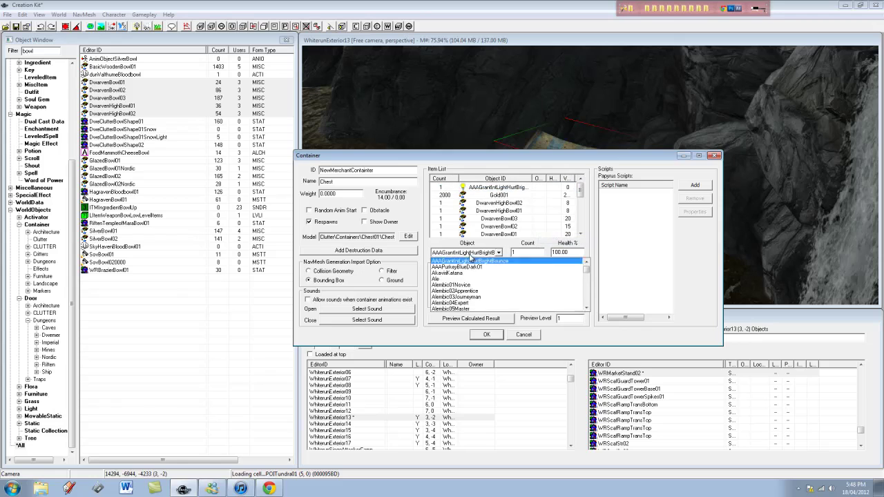
{"action": "type", "text": "VendorGoldApothecary"}
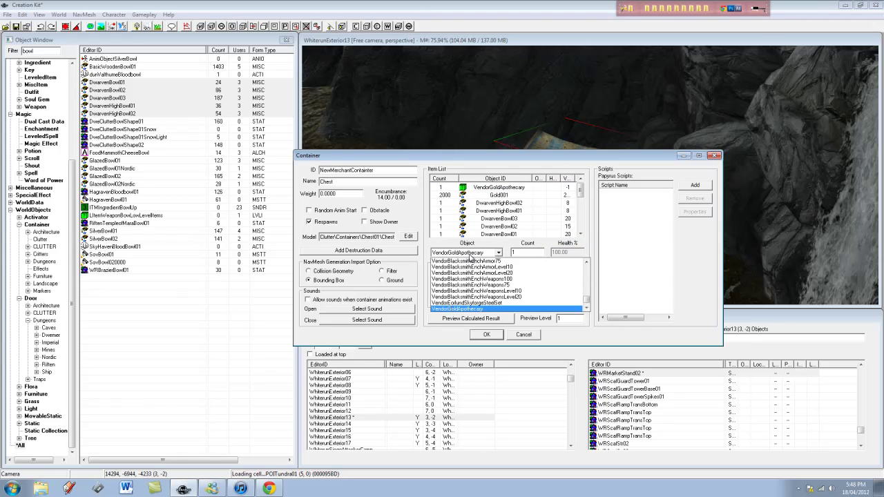
{"action": "scroll", "coordinate": [477, 269], "scroll_direction": "down", "scroll_amount": 3}
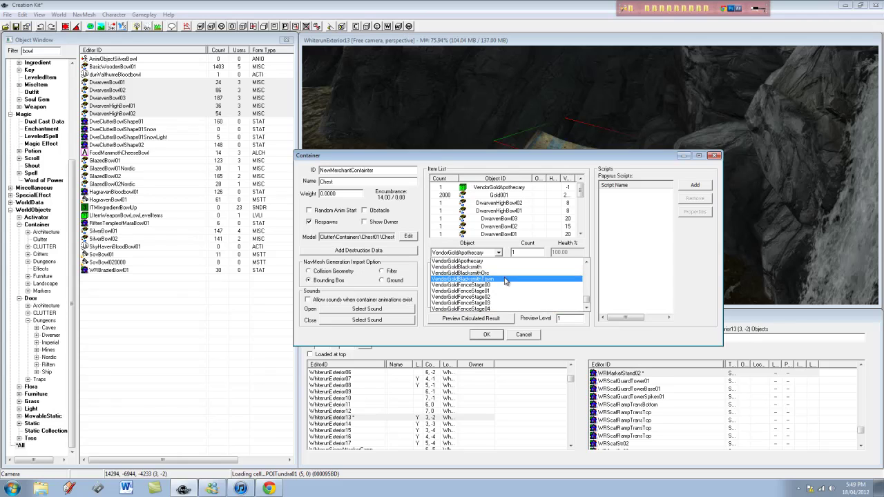
{"action": "scroll", "coordinate": [502, 285], "scroll_direction": "down", "scroll_amount": 2}
{"action": "left_click", "coordinate": [496, 297]}
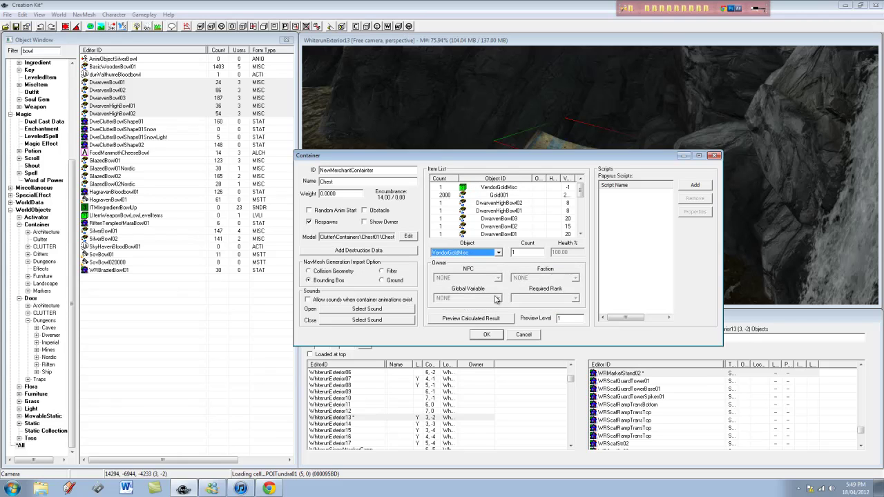
Preview the merchant container's calculated result, repeat the preview at level 50, and check the Gold001 entry
{"action": "left_click", "coordinate": [501, 319]}
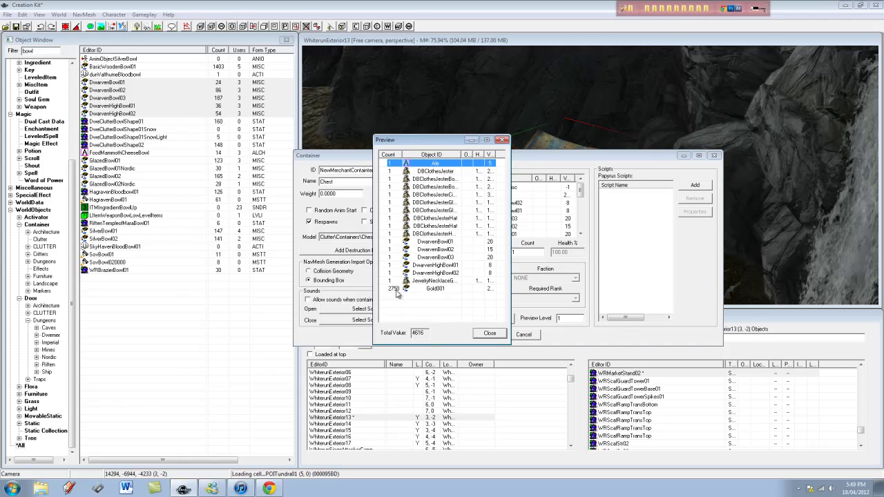
{"action": "left_click", "coordinate": [489, 333]}
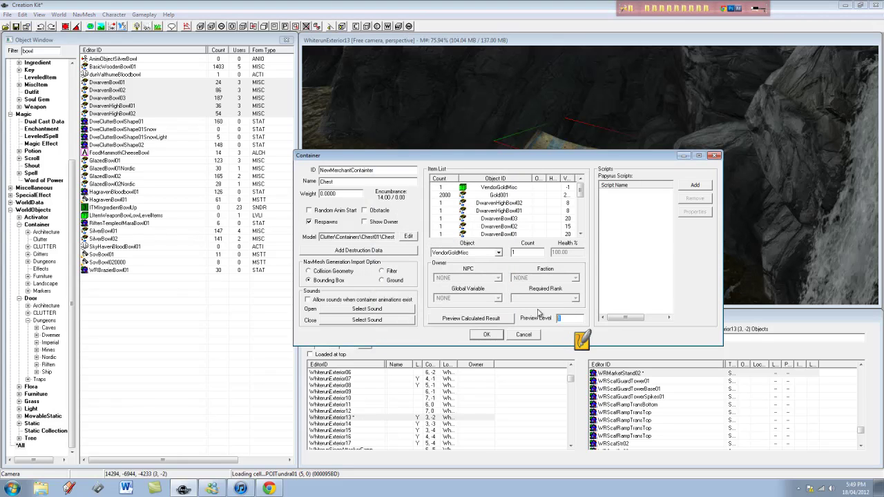
{"action": "type", "text": "502"}
{"action": "left_click", "coordinate": [475, 318]}
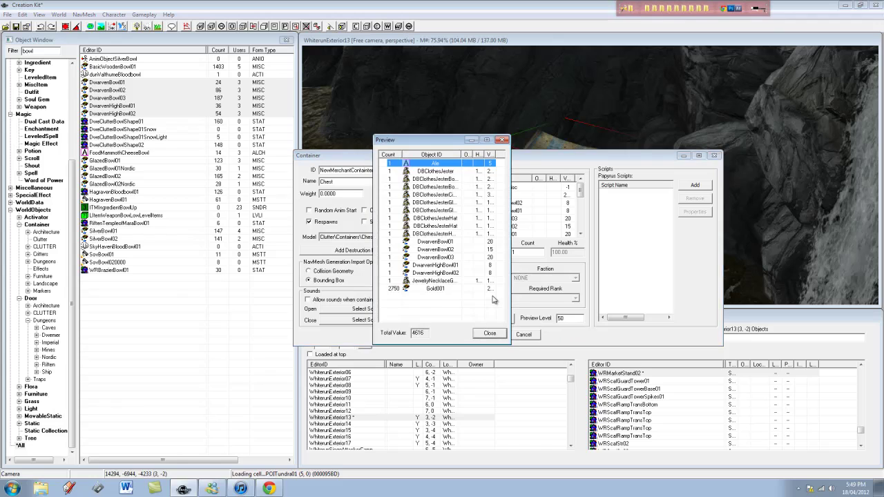
{"action": "left_click", "coordinate": [397, 289]}
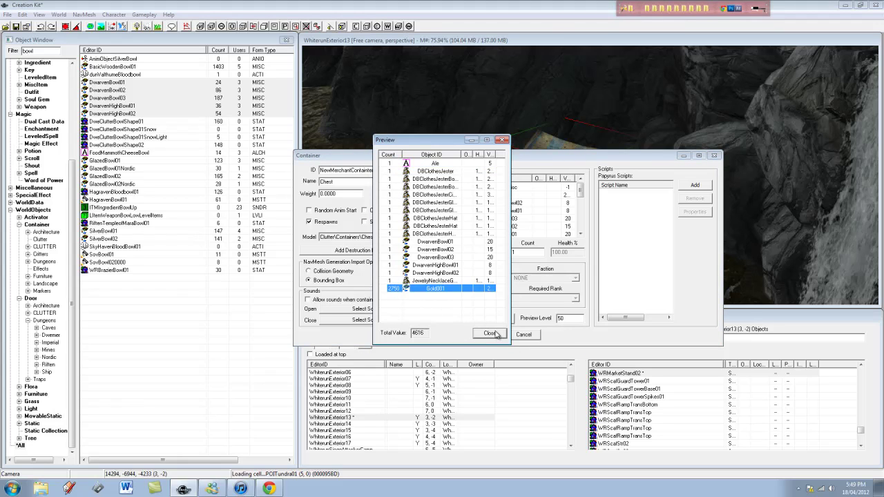
{"action": "left_click", "coordinate": [489, 334]}
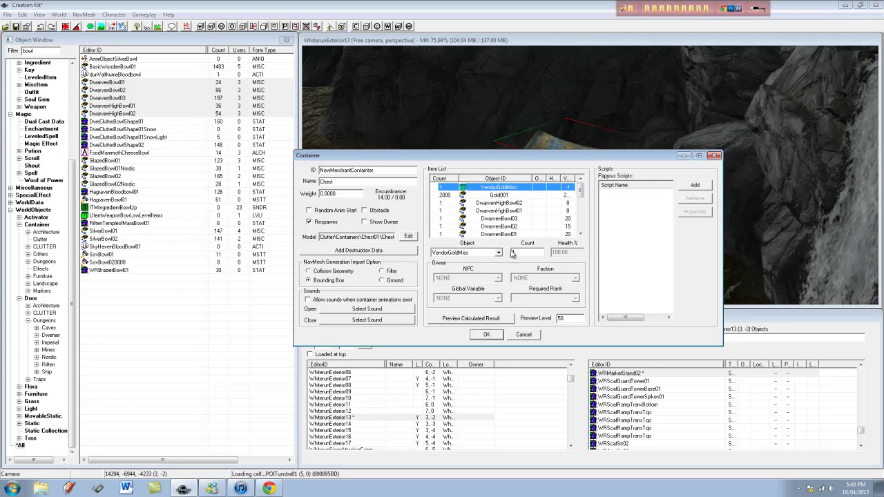
Save the container as NewMerchantContainter by renaming the existing form instead of creating a new one
{"action": "left_click", "coordinate": [487, 335]}
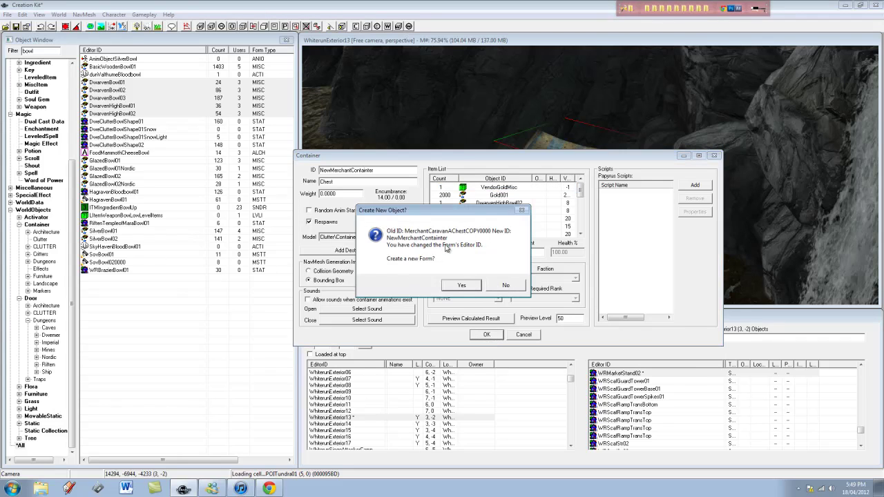
{"action": "left_click", "coordinate": [516, 287]}
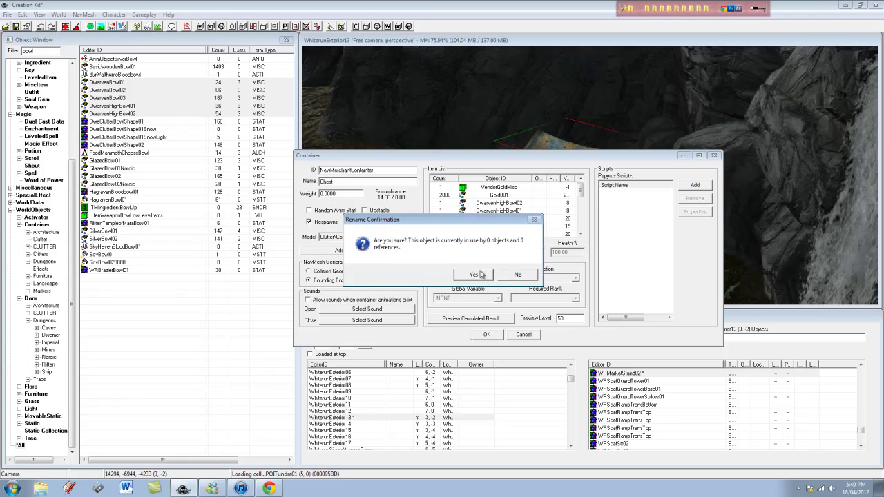
{"action": "left_click", "coordinate": [474, 275]}
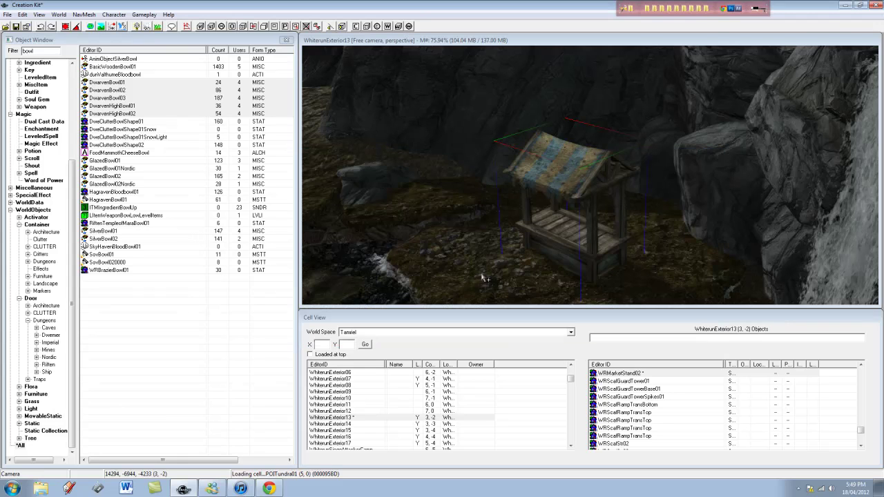
Filter the container objects by "merchant" and open MerchantCaravanAChest
{"action": "left_click", "coordinate": [40, 225]}
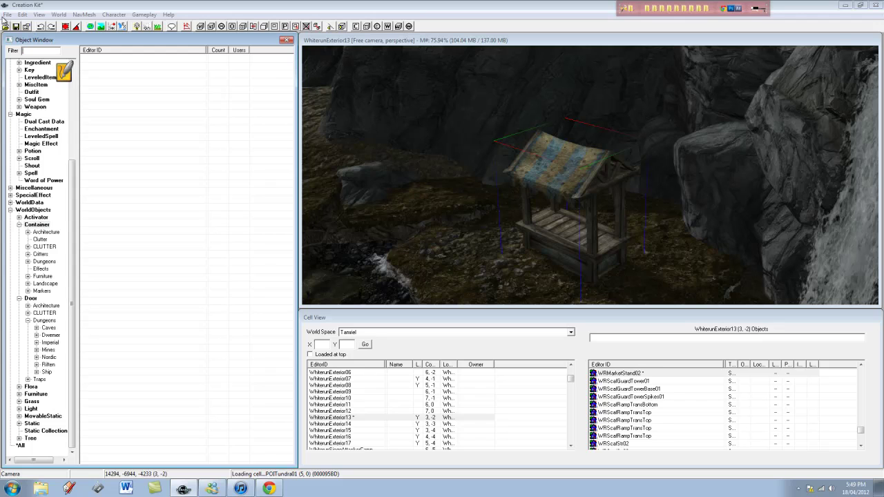
{"action": "key", "text": "BackSpace"}
{"action": "key", "text": "BackSpace"}
{"action": "key", "text": "BackSpace"}
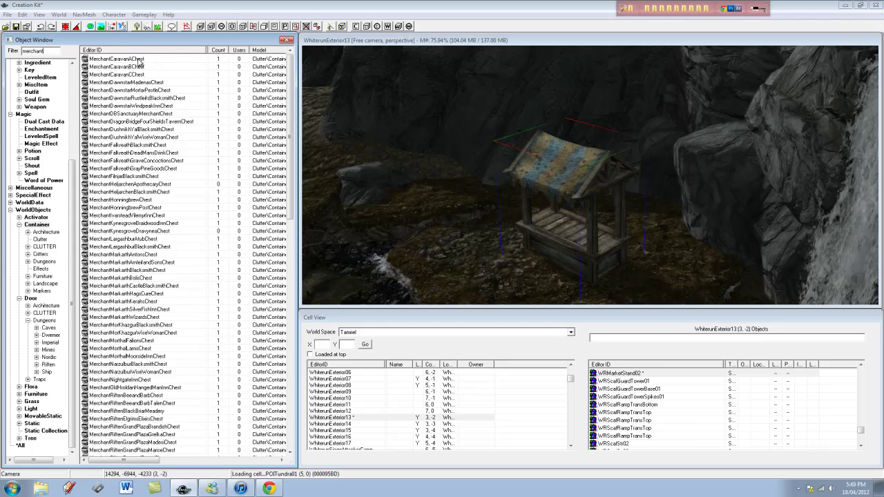
{"action": "double_click", "coordinate": [137, 58]}
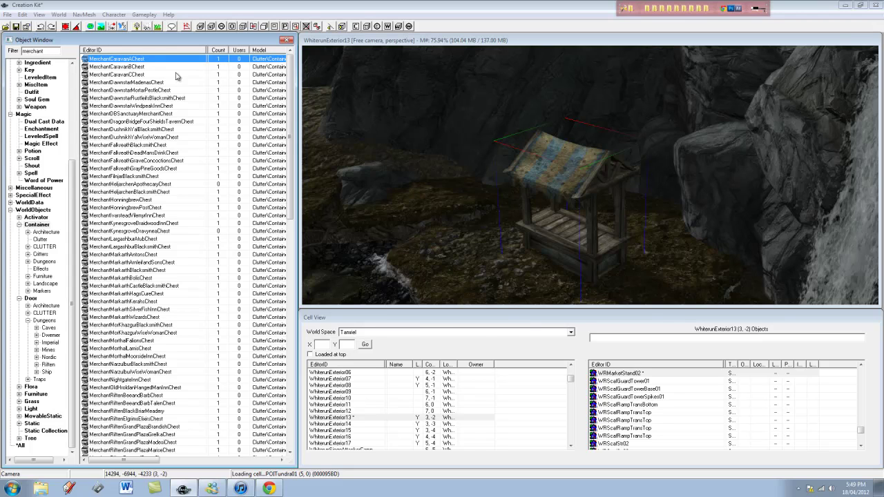
Examine the item list of MerchantCaravanAChest through to its last entry
{"action": "left_click", "coordinate": [514, 225]}
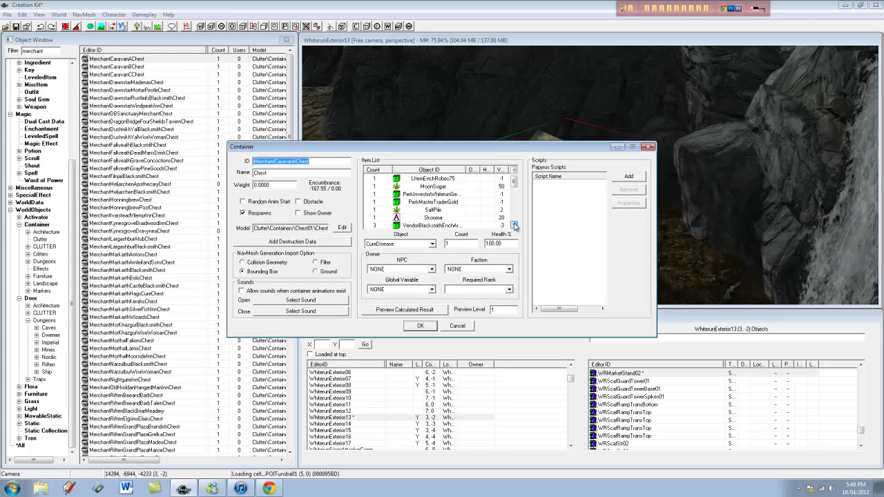
{"action": "left_click", "coordinate": [514, 226]}
{"action": "left_click", "coordinate": [514, 225]}
{"action": "left_click", "coordinate": [514, 225]}
{"action": "left_click", "coordinate": [513, 225]}
{"action": "left_click", "coordinate": [514, 225]}
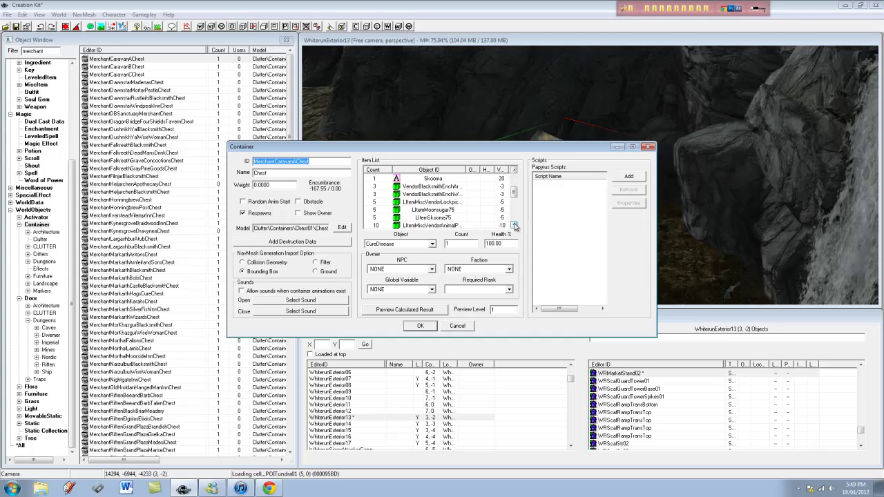
{"action": "left_click", "coordinate": [514, 225]}
{"action": "left_click", "coordinate": [514, 225]}
{"action": "left_click", "coordinate": [514, 225]}
{"action": "left_click", "coordinate": [514, 225]}
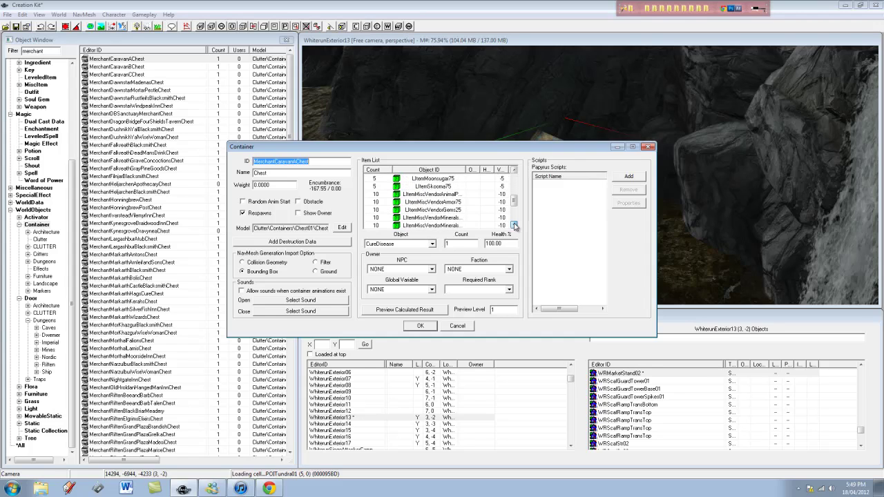
{"action": "left_click", "coordinate": [514, 225]}
{"action": "left_click", "coordinate": [514, 225]}
{"action": "left_click", "coordinate": [513, 225]}
{"action": "left_click", "coordinate": [514, 225]}
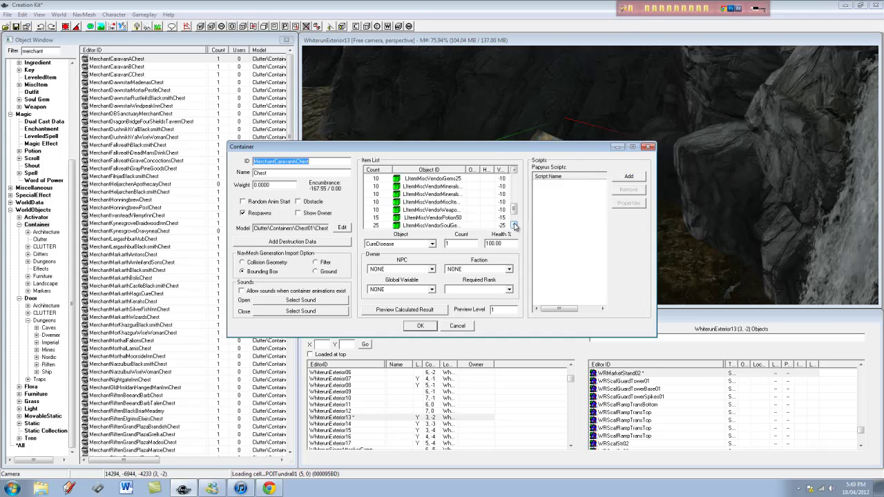
{"action": "left_click", "coordinate": [514, 225]}
{"action": "left_click", "coordinate": [514, 225]}
{"action": "left_click", "coordinate": [514, 226]}
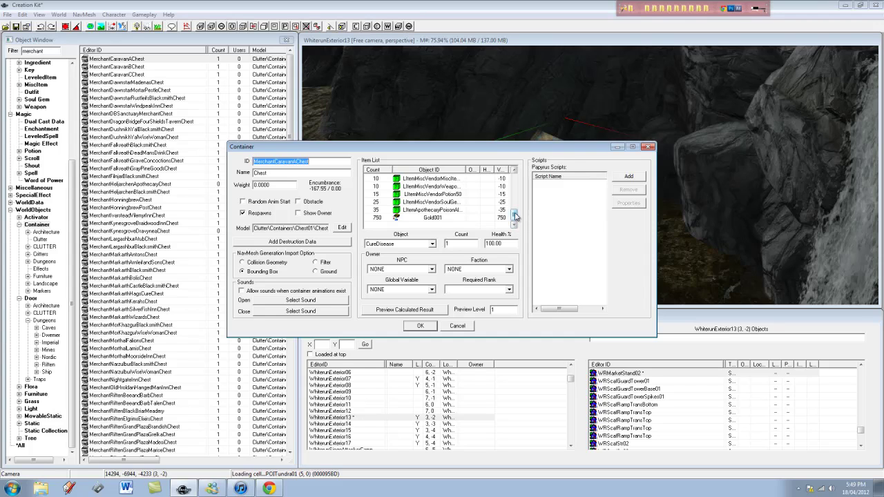
Widen the Object ID column of the caravan chest's item list and select the PerkMasterTraderGold entry
{"action": "left_click_drag", "start_coordinate": [513, 216], "coordinate": [483, 172]}
{"action": "left_click", "coordinate": [471, 187]}
{"action": "left_click", "coordinate": [463, 195]}
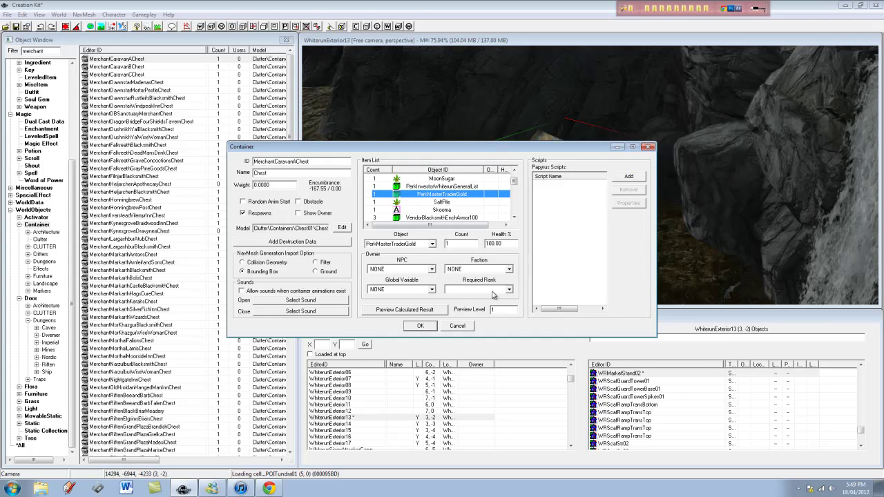
Preview the caravan chest's calculated result, and preview it again with the preview level set to 2
{"action": "left_click", "coordinate": [406, 310]}
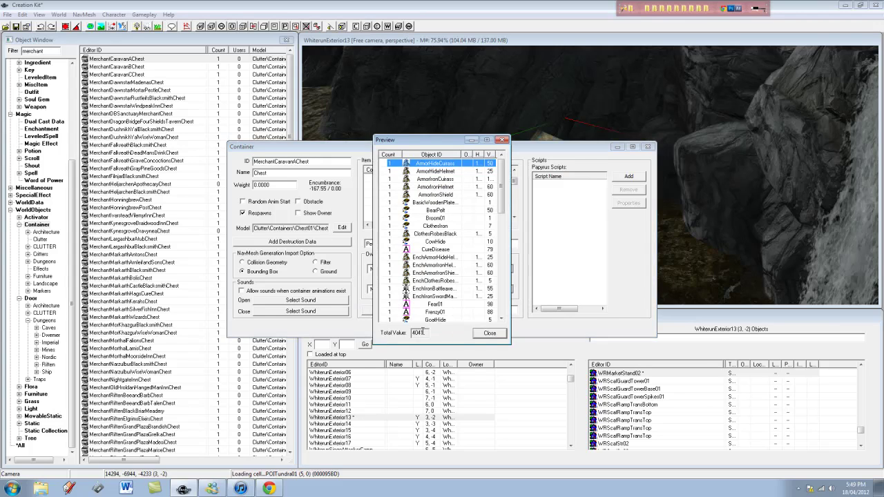
{"action": "left_click", "coordinate": [488, 335]}
{"action": "left_click", "coordinate": [428, 310]}
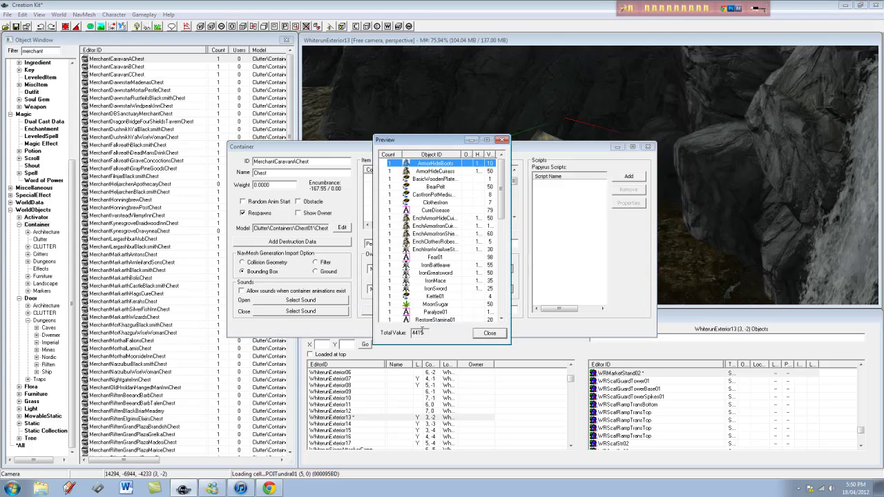
{"action": "left_click", "coordinate": [497, 334]}
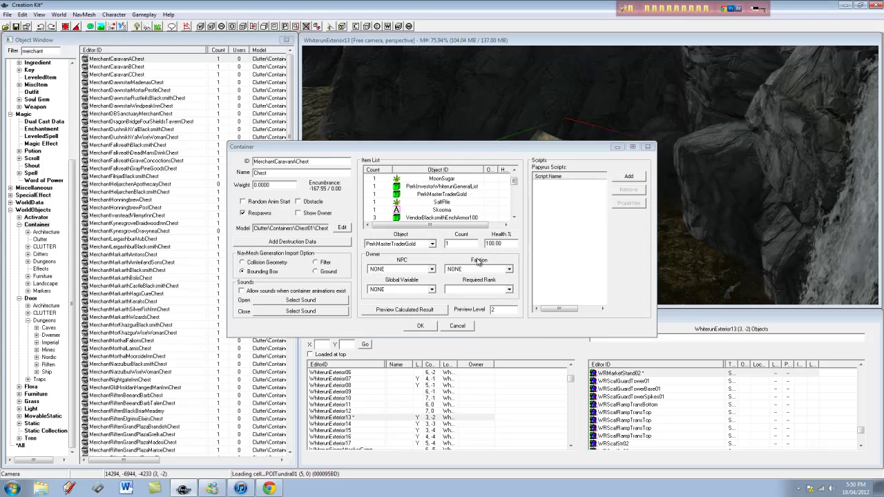
Select the caravan chest's PerkMasterTraderGold entry again, and close the container without saving changes
{"action": "left_click", "coordinate": [456, 197]}
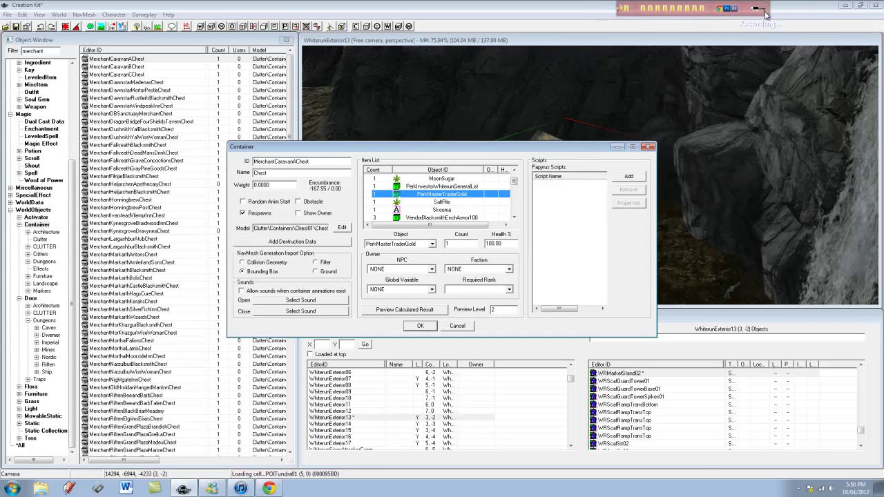
{"action": "left_click", "coordinate": [767, 31]}
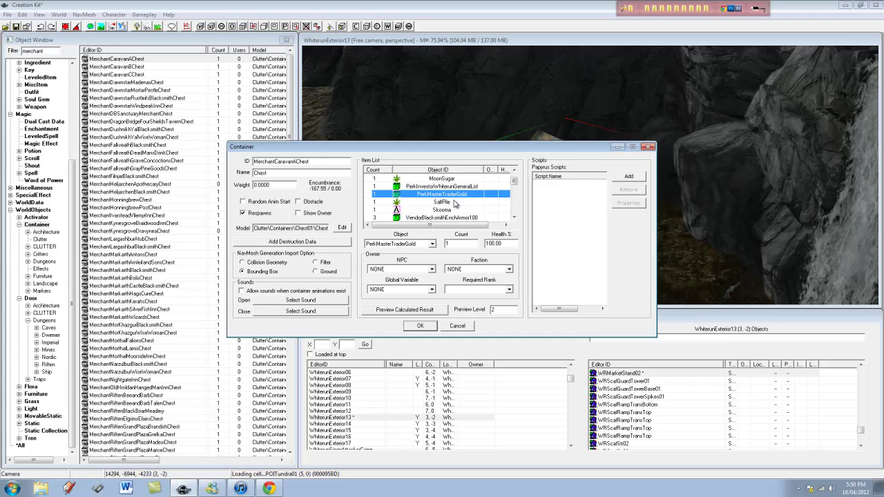
{"action": "left_click", "coordinate": [458, 326]}
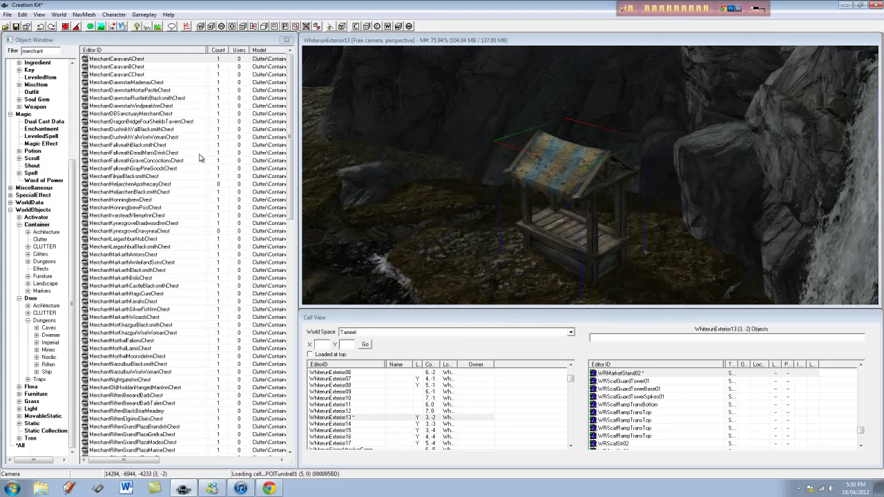
Find MerchantSolitudeBlacksmith among the filtered merchant containers and open it
{"action": "left_click", "coordinate": [173, 153]}
{"action": "scroll", "coordinate": [168, 163], "scroll_direction": "down", "scroll_amount": 1}
{"action": "scroll", "coordinate": [165, 173], "scroll_direction": "down", "scroll_amount": 15}
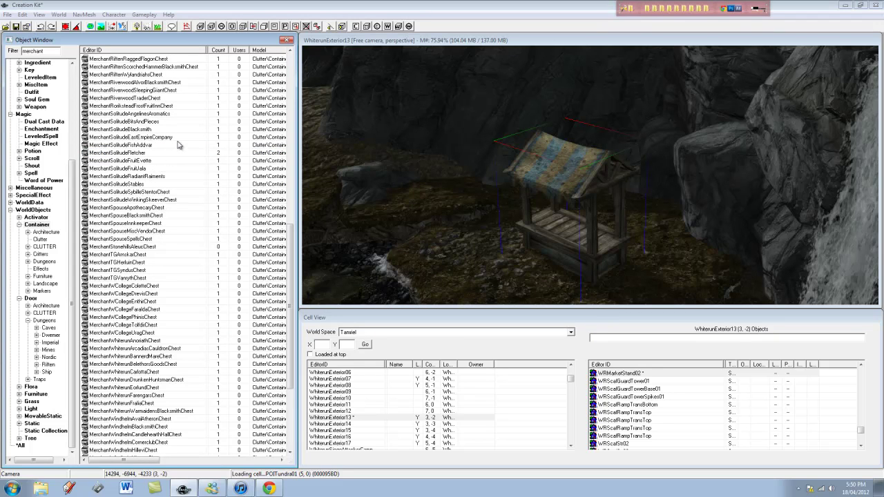
{"action": "left_click", "coordinate": [131, 131]}
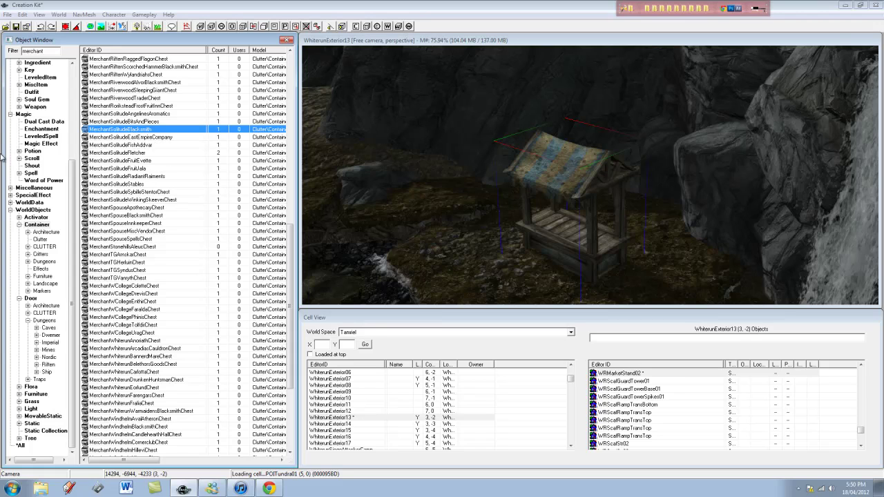
{"action": "key", "text": "Return"}
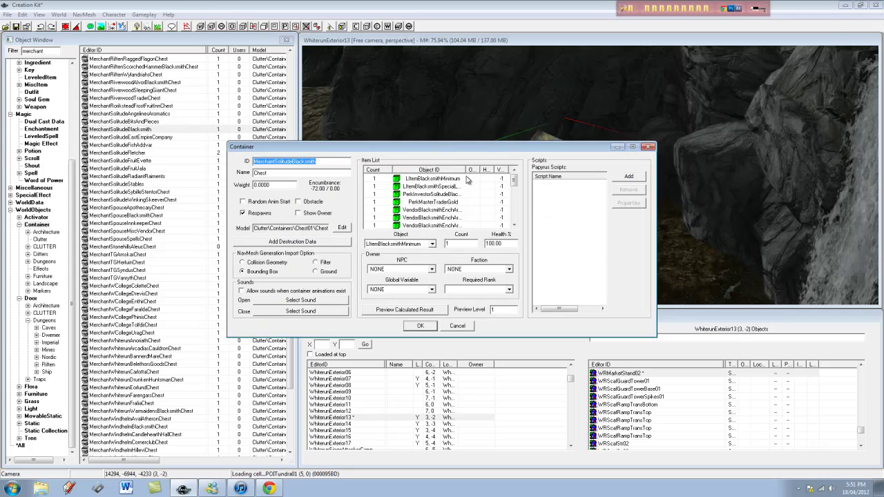
Check the PerkMasterTraderGold entry and remaining items of the Solitude blacksmith's chest with a wider Object ID column, and close it without saving
{"action": "left_click_drag", "start_coordinate": [469, 170], "coordinate": [478, 170]}
{"action": "left_click", "coordinate": [456, 201]}
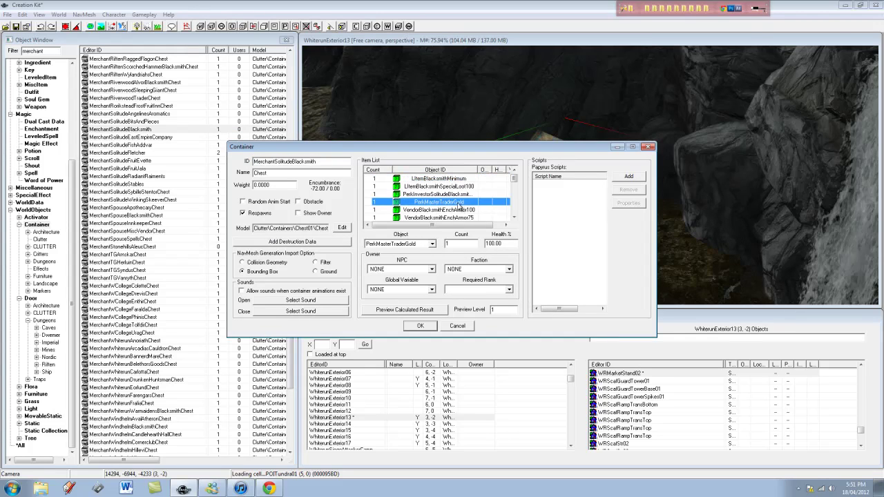
{"action": "scroll", "coordinate": [461, 197], "scroll_direction": "up", "scroll_amount": 1}
{"action": "scroll", "coordinate": [463, 198], "scroll_direction": "down", "scroll_amount": 5}
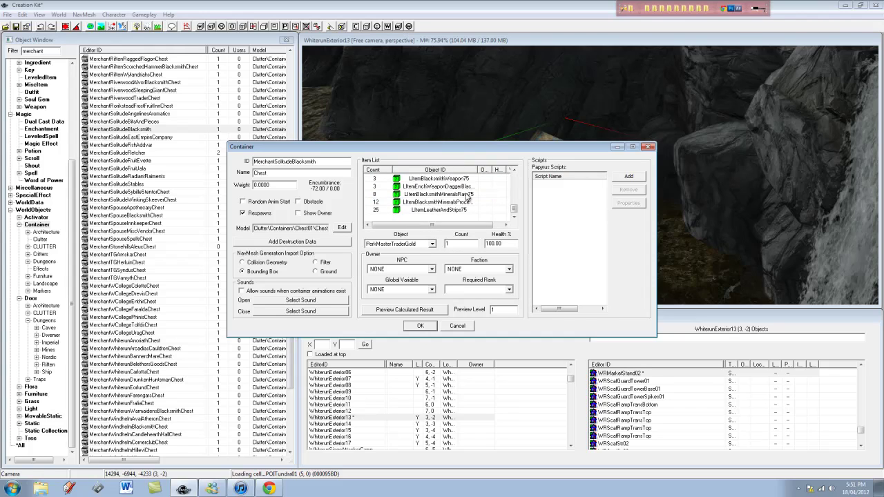
{"action": "scroll", "coordinate": [475, 218], "scroll_direction": "up", "scroll_amount": 2}
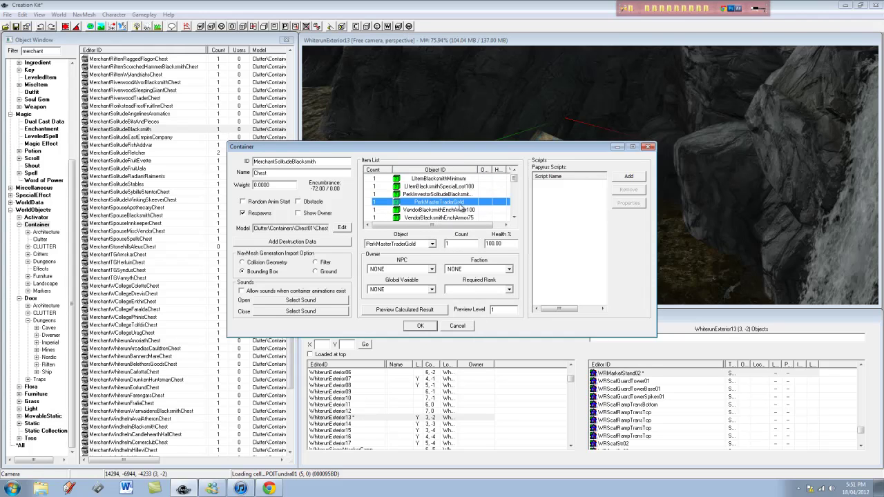
{"action": "left_click", "coordinate": [458, 327]}
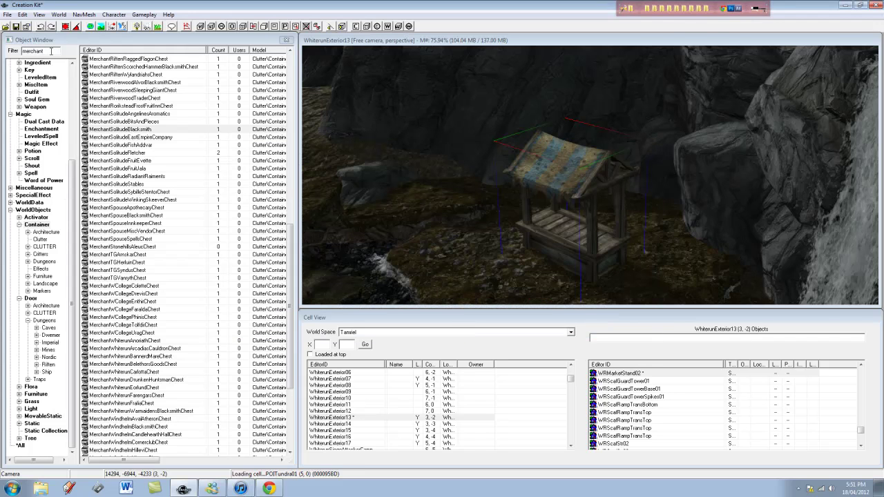
Find NewMerchantContainter among the filtered merchant containers and open it for editing
{"action": "left_click", "coordinate": [178, 117]}
{"action": "scroll", "coordinate": [168, 164], "scroll_direction": "down", "scroll_amount": 6}
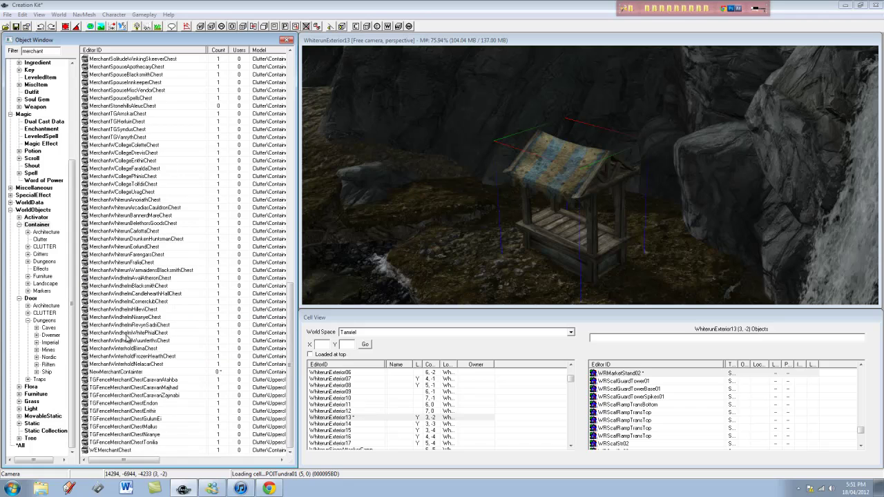
{"action": "left_click", "coordinate": [126, 373]}
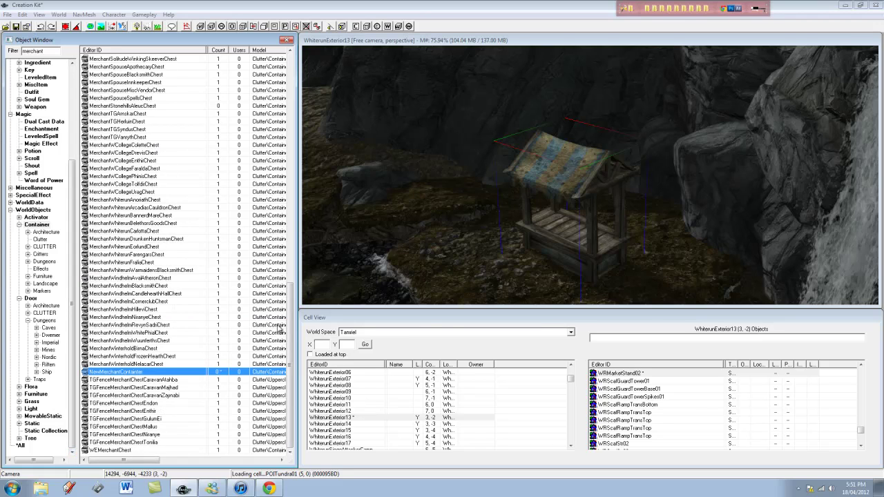
{"action": "double_click", "coordinate": [284, 371]}
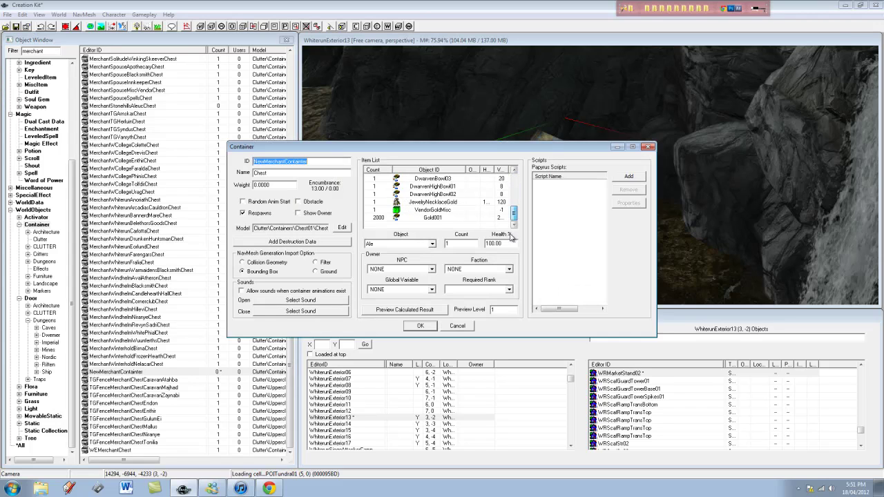
Add a new entry to the NewMerchantContainter item list and set its object to PerkMasterTraderGold
{"action": "right_click", "coordinate": [456, 221]}
{"action": "left_click", "coordinate": [469, 227]}
{"action": "left_click", "coordinate": [411, 245]}
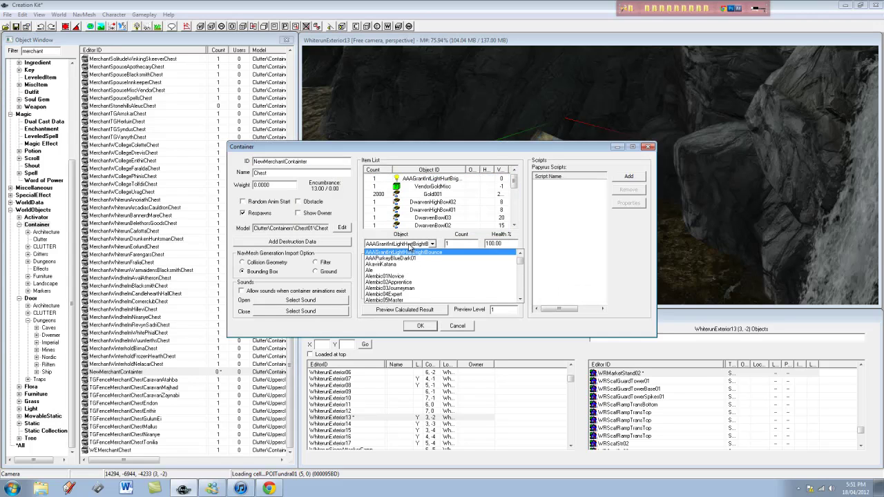
{"action": "type", "text": "perk"}
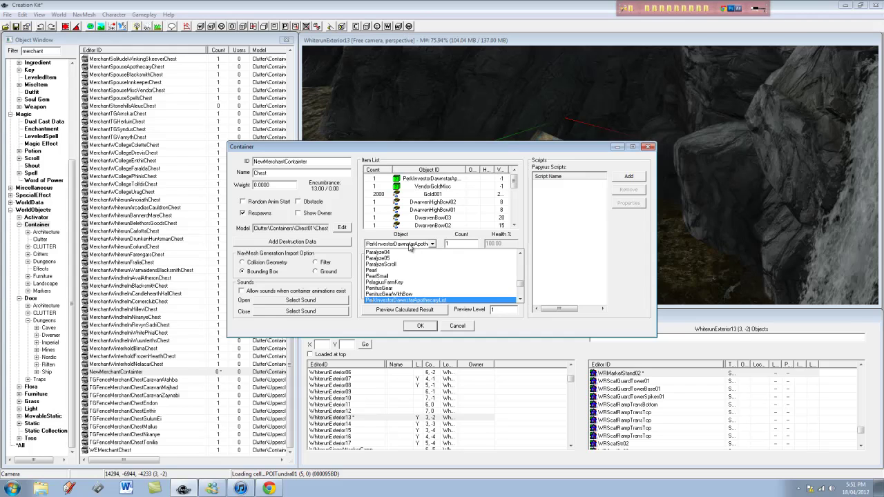
{"action": "scroll", "coordinate": [407, 272], "scroll_direction": "down", "scroll_amount": 10}
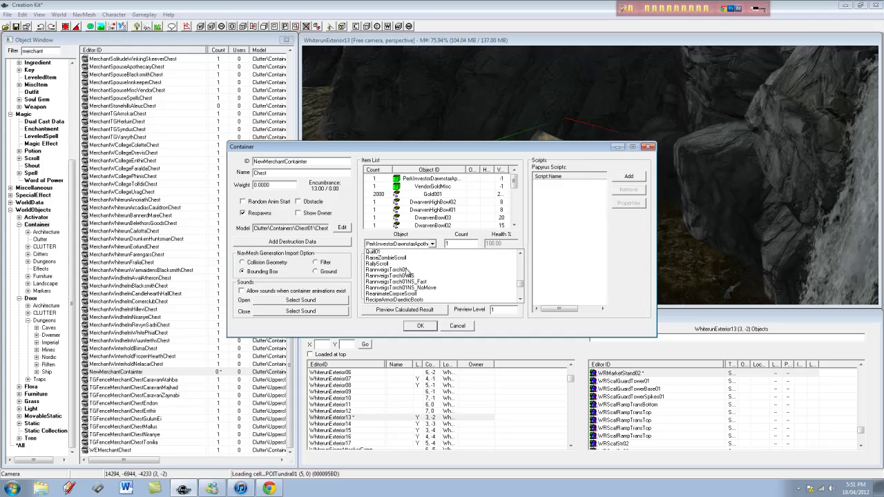
{"action": "scroll", "coordinate": [408, 271], "scroll_direction": "up", "scroll_amount": 8}
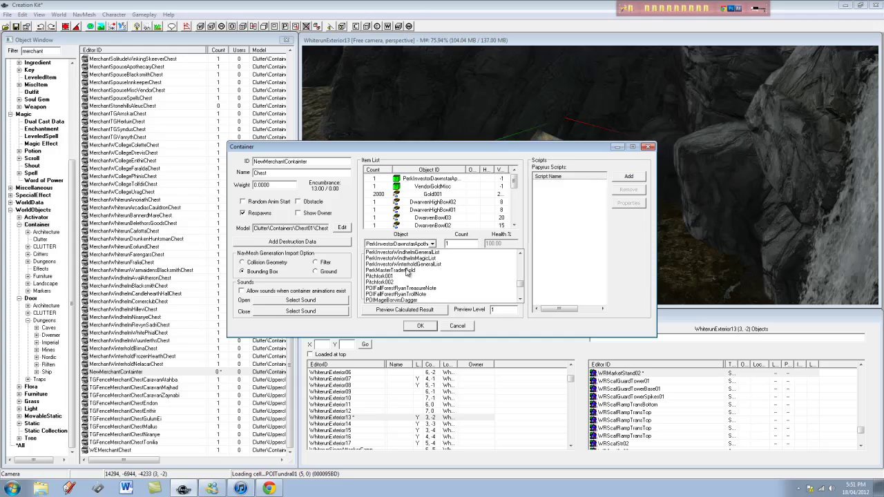
{"action": "left_click", "coordinate": [407, 270]}
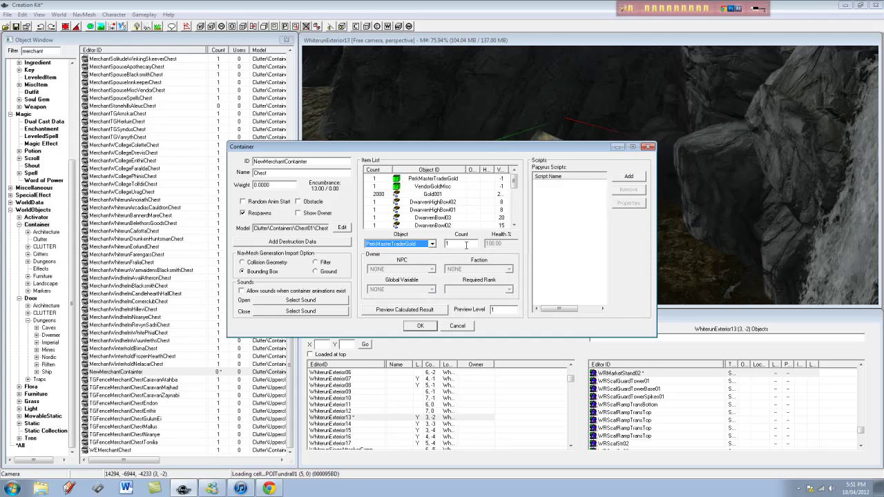
Delete the VendorGoldMisc and Gold001 entries from the NewMerchantContainter item list
{"action": "left_click", "coordinate": [445, 188]}
{"action": "key", "text": "Delete"}
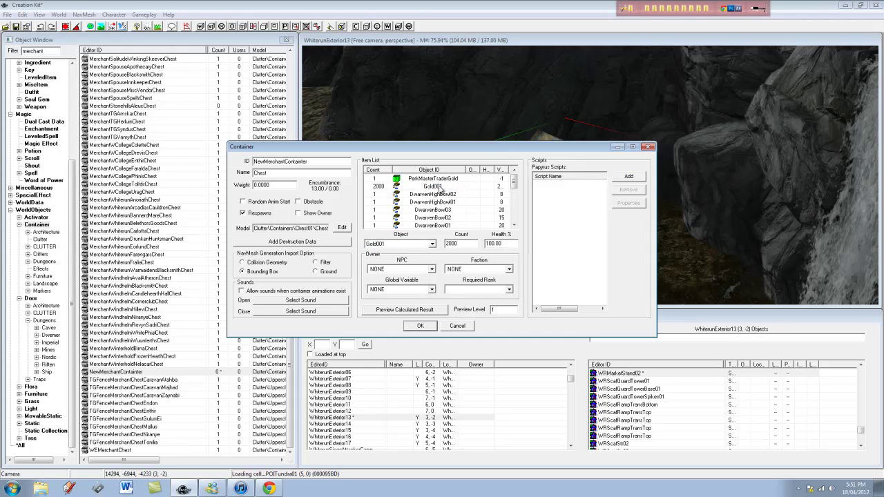
{"action": "left_click", "coordinate": [439, 188]}
{"action": "key", "text": "Delete"}
Preview the container's calculated result twice, and remove the PerkMasterTraderGold entry from its item list
{"action": "left_click", "coordinate": [441, 179]}
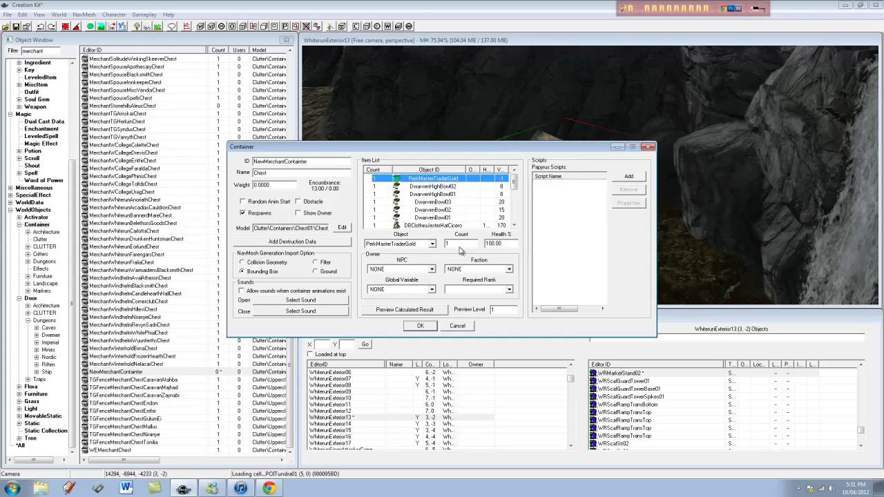
{"action": "left_click", "coordinate": [428, 311]}
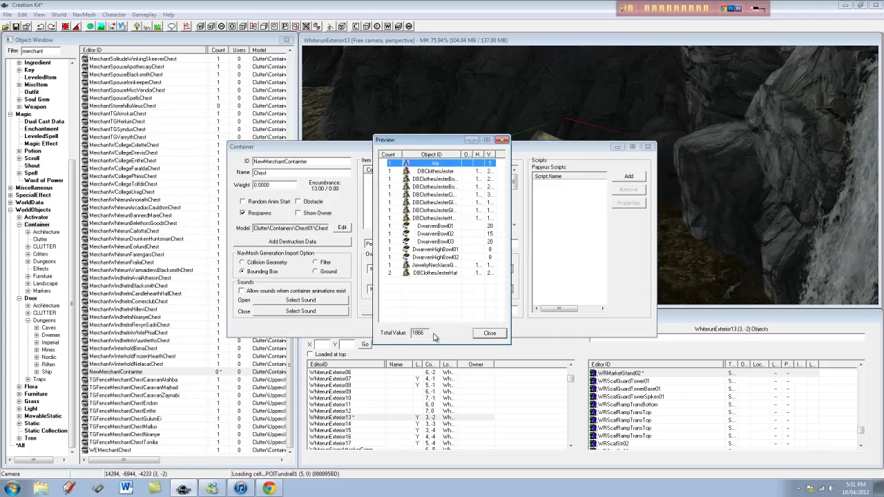
{"action": "double_click", "coordinate": [424, 332]}
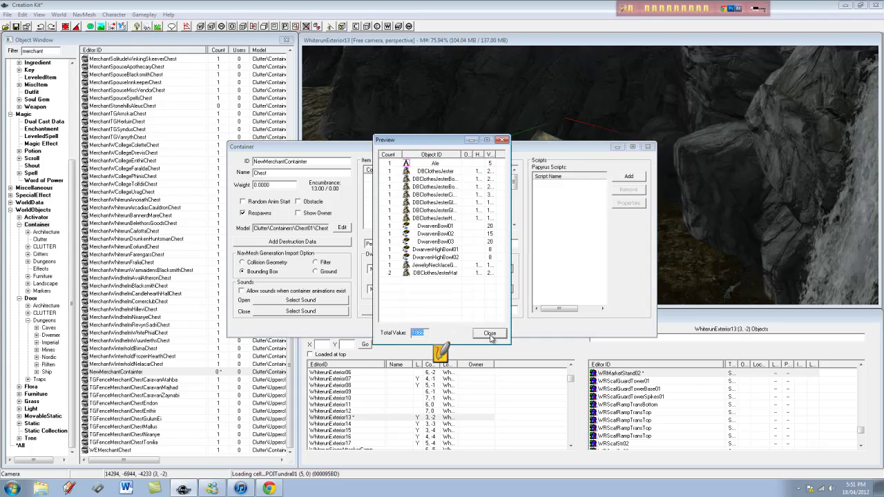
{"action": "left_click", "coordinate": [490, 334]}
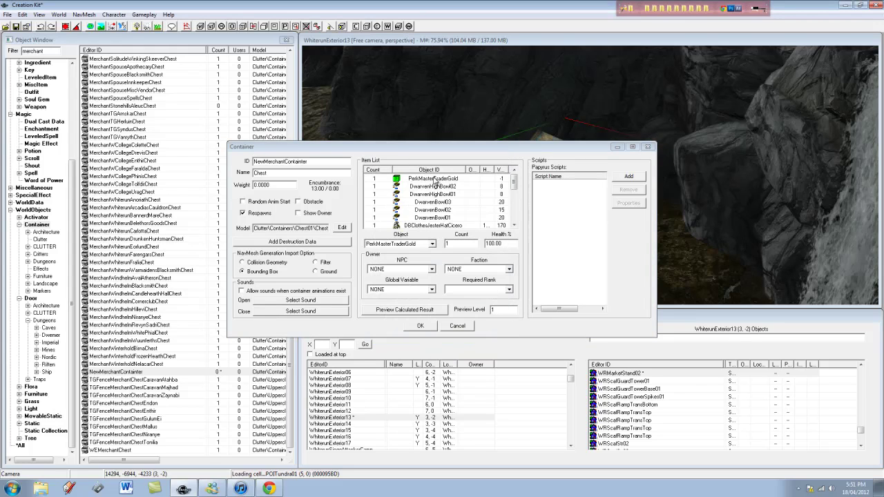
{"action": "left_click", "coordinate": [426, 310]}
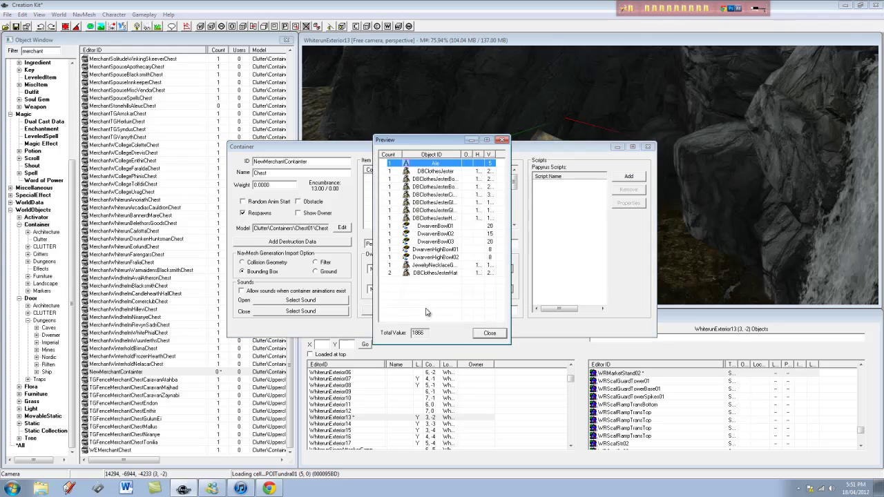
{"action": "left_click", "coordinate": [489, 334]}
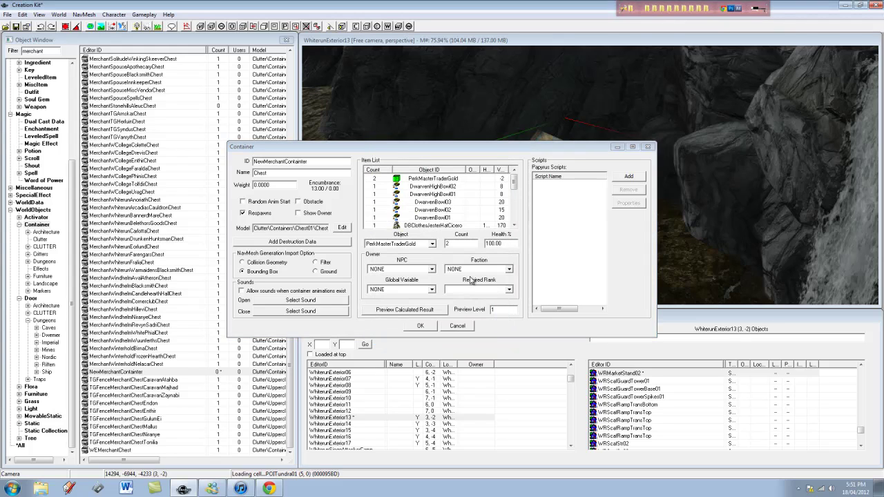
{"action": "left_click", "coordinate": [449, 180]}
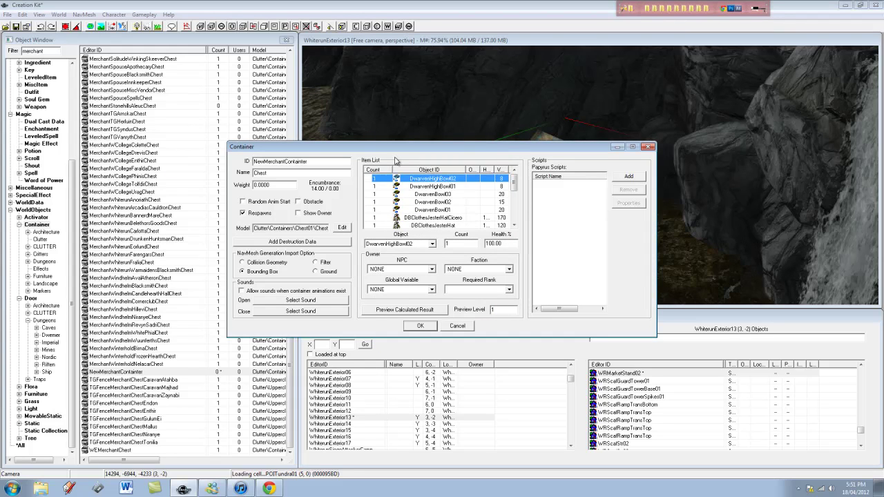
Move the open NewMerchantContainter window clear of the object list and duplicate MerchantWindhelmBlacksmithChest
{"action": "left_click_drag", "start_coordinate": [457, 151], "coordinate": [593, 93]}
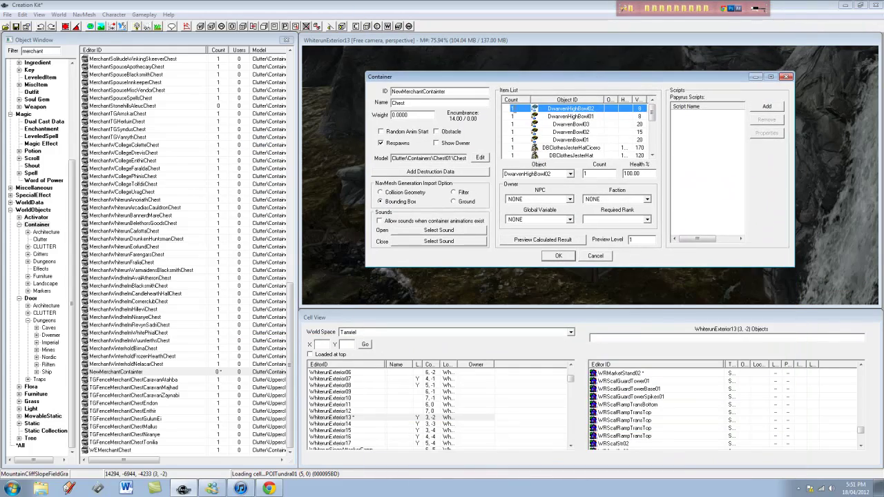
{"action": "left_click", "coordinate": [152, 365]}
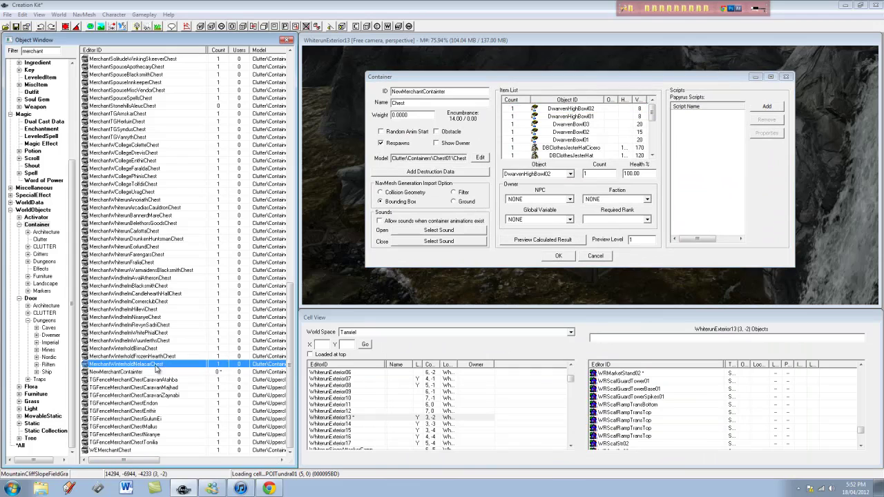
{"action": "right_click", "coordinate": [167, 287]}
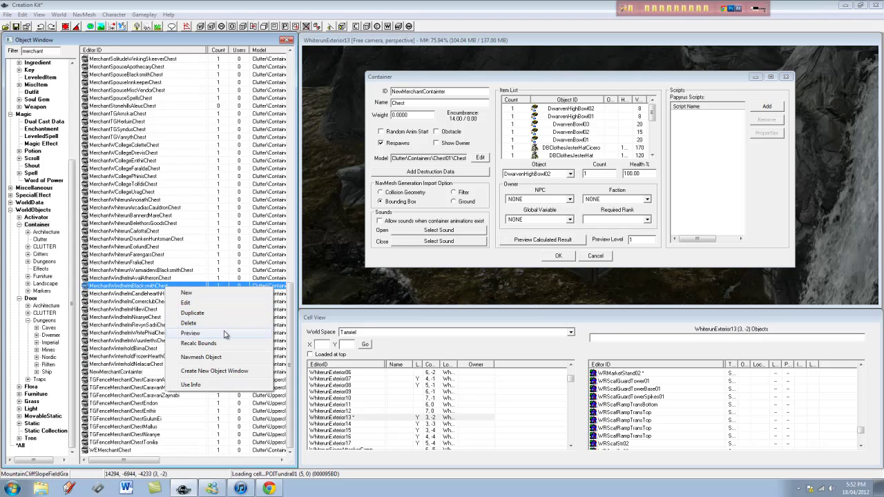
{"action": "left_click", "coordinate": [220, 314]}
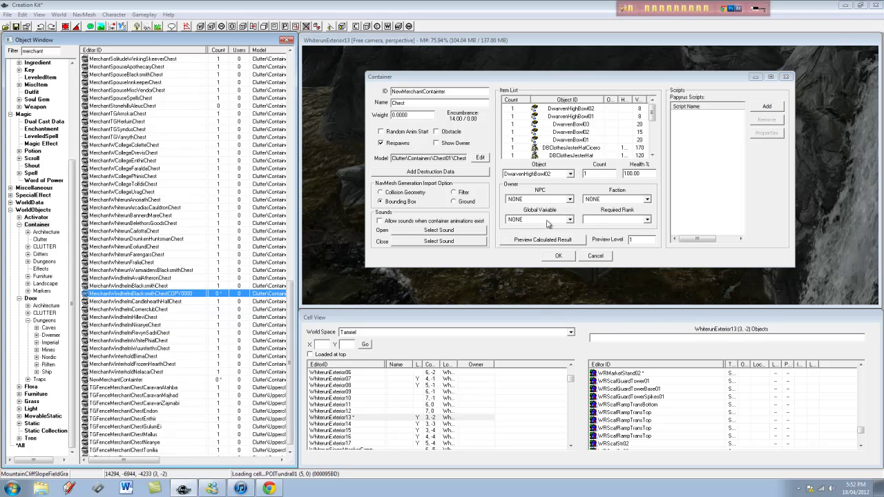
Open the duplicated Windhelm blacksmith chest, look through its item list, and close it without saving
{"action": "double_click", "coordinate": [237, 294]}
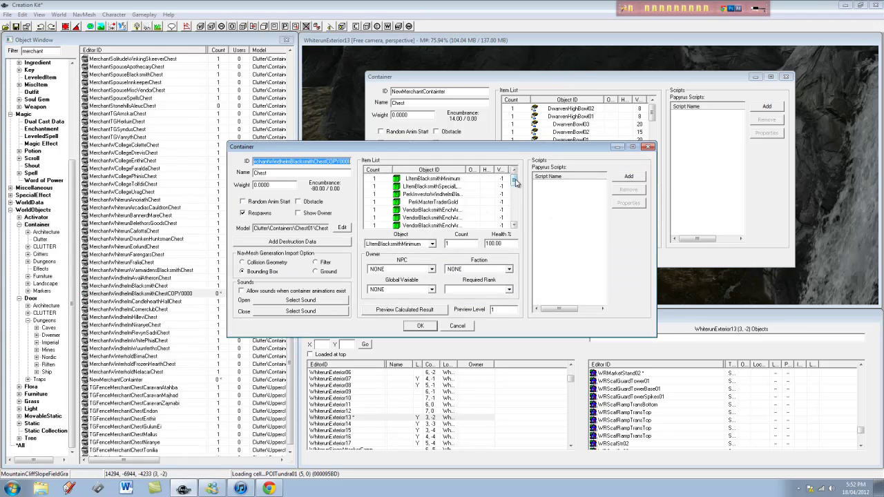
{"action": "left_click_drag", "start_coordinate": [514, 182], "coordinate": [515, 219]}
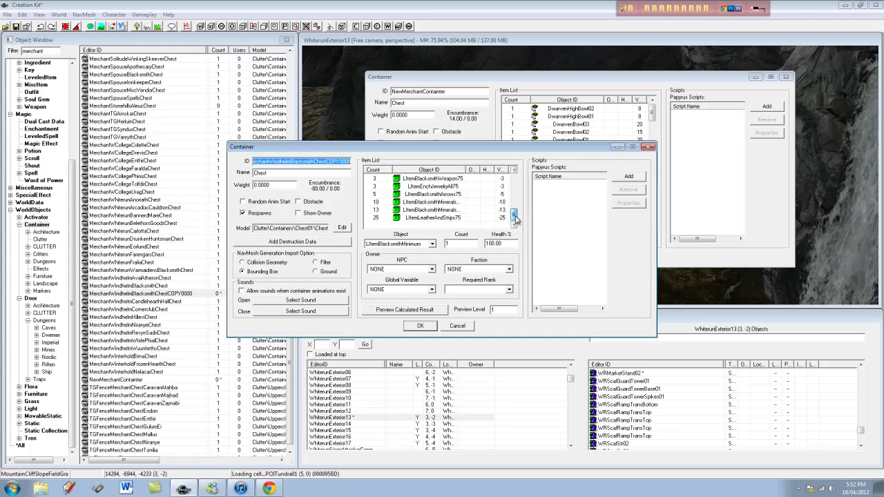
{"action": "left_click", "coordinate": [464, 326]}
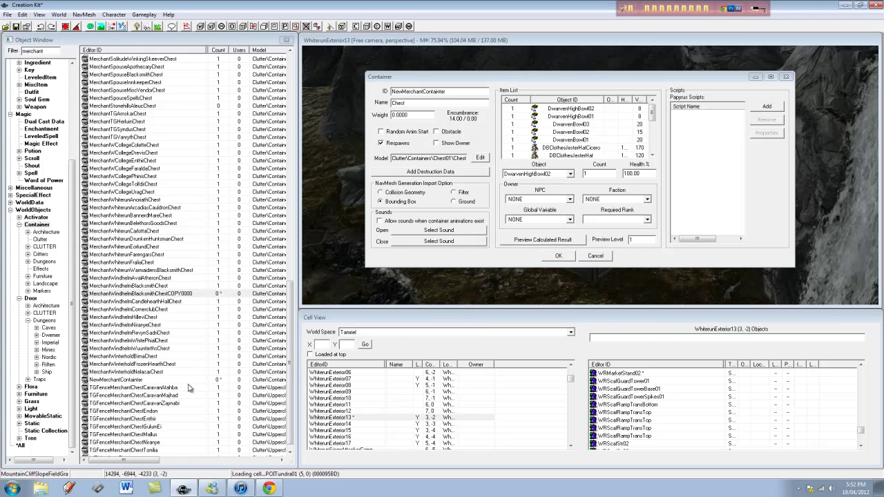
Browse the merchant chests for another one to copy, and filter the containers by "misc"
{"action": "left_click", "coordinate": [184, 402]}
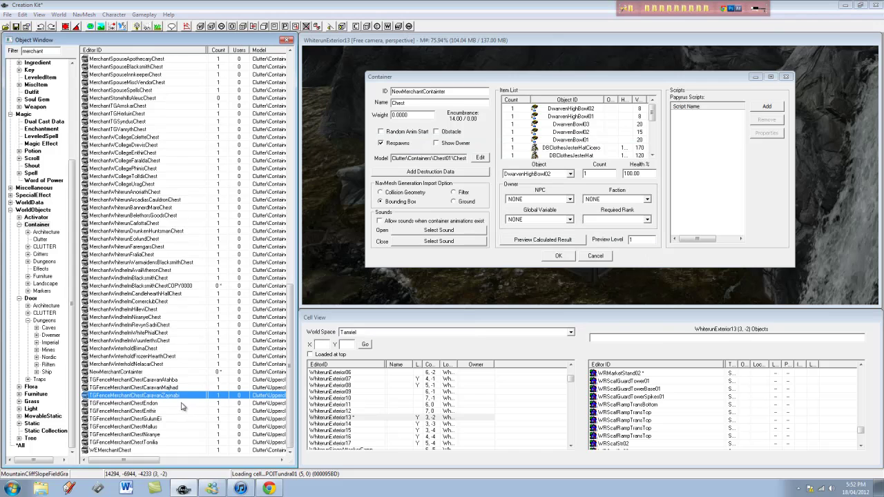
{"action": "scroll", "coordinate": [185, 396], "scroll_direction": "up", "scroll_amount": 7}
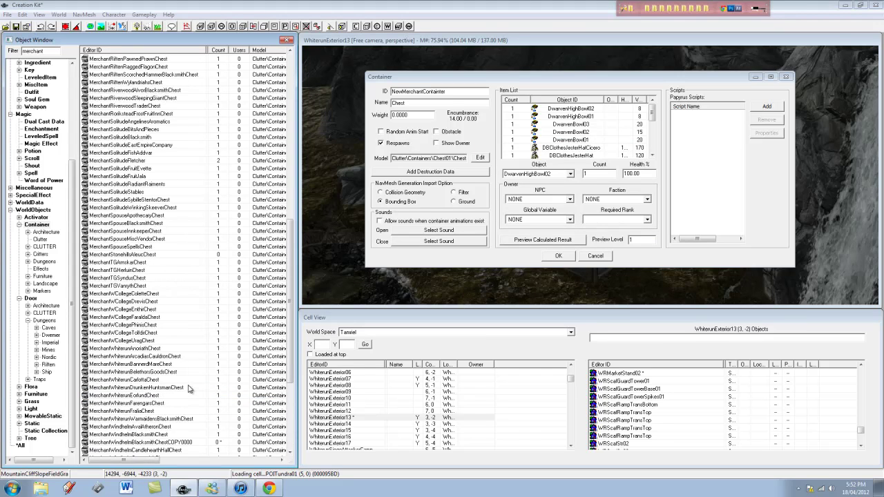
{"action": "scroll", "coordinate": [194, 374], "scroll_direction": "up", "scroll_amount": 1}
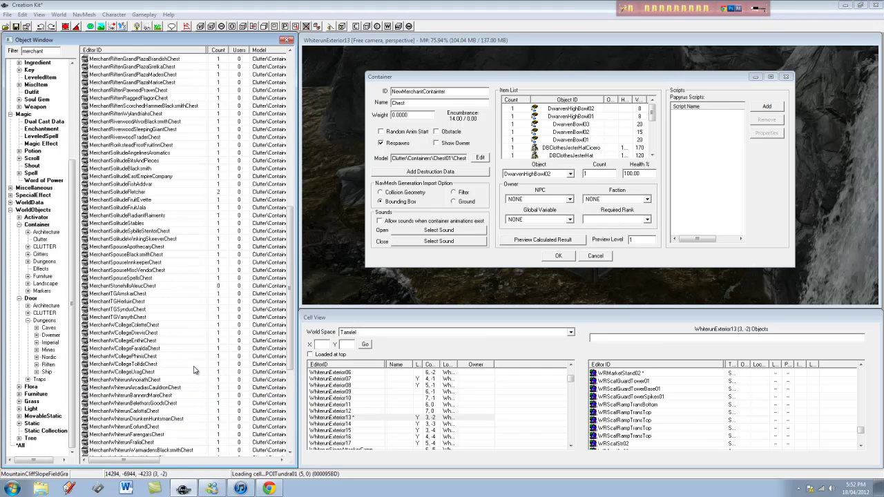
{"action": "left_click", "coordinate": [186, 114]}
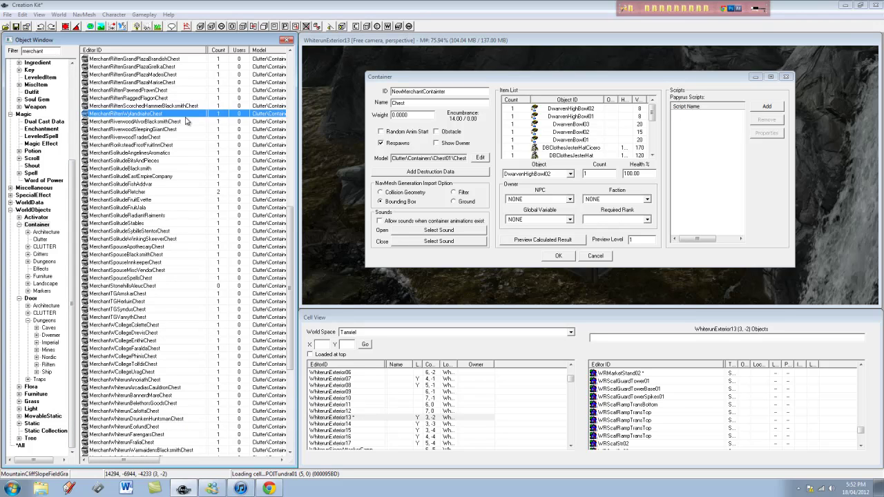
{"action": "scroll", "coordinate": [214, 140], "scroll_direction": "up", "scroll_amount": 1}
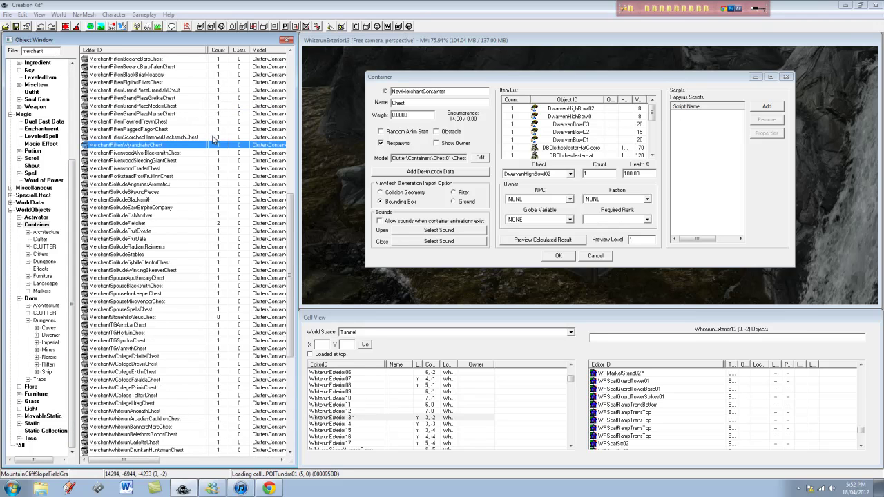
{"action": "double_click", "coordinate": [53, 52]}
{"action": "type", "text": "misc"}
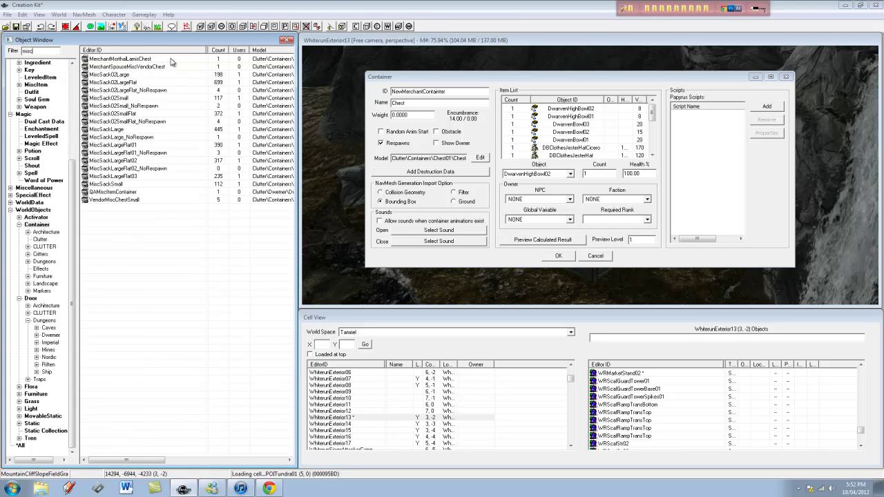
Duplicate the MerchantSpouseMiscVendorChest container
{"action": "left_click", "coordinate": [171, 60]}
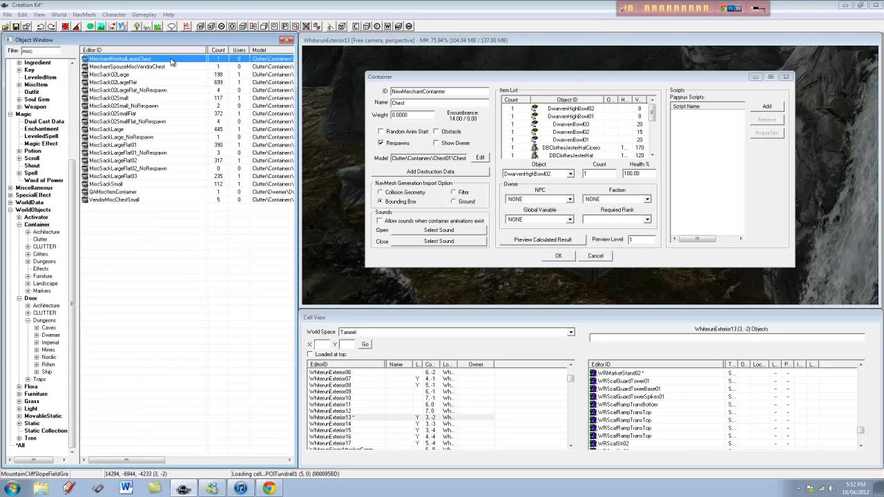
{"action": "right_click", "coordinate": [172, 67]}
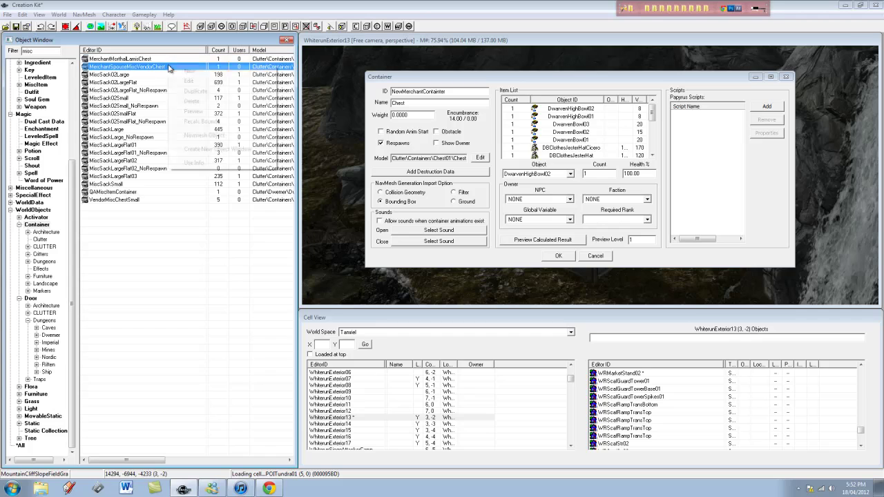
{"action": "left_click", "coordinate": [200, 91]}
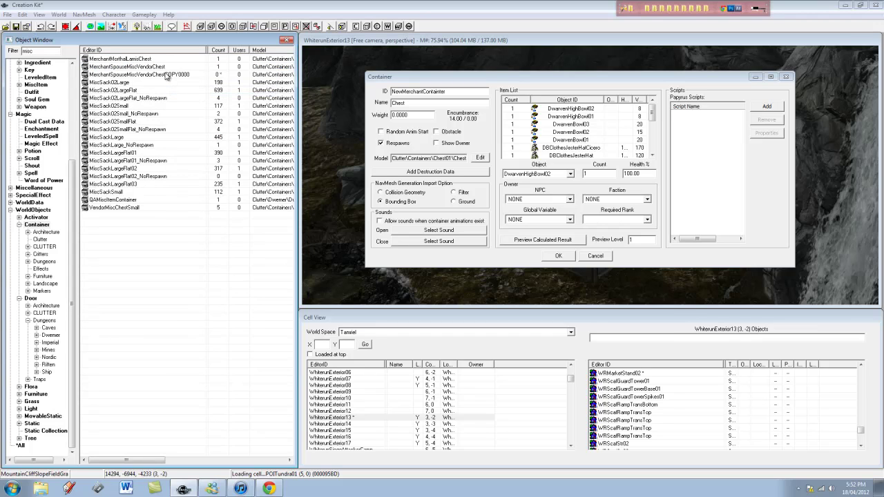
Open the duplicated MerchantSpouseMiscVendorChest, preview its calculated contents at level 1, and look through its item list
{"action": "left_click", "coordinate": [155, 75]}
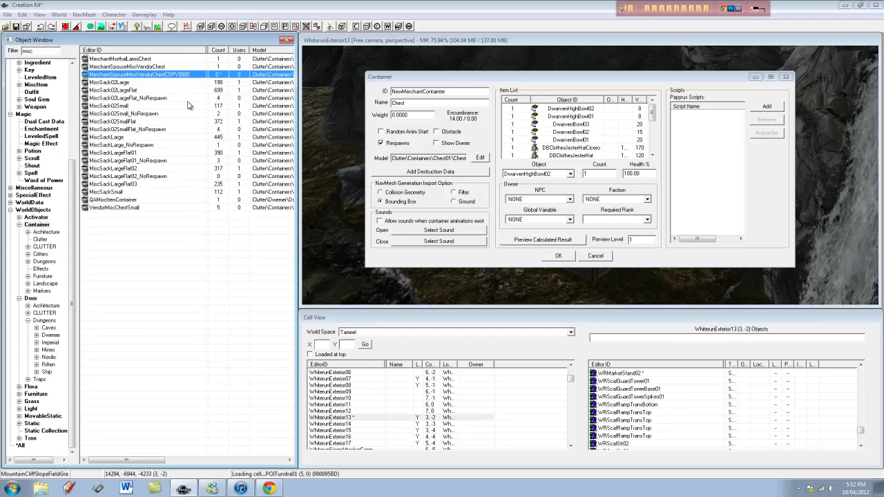
{"action": "double_click", "coordinate": [179, 74]}
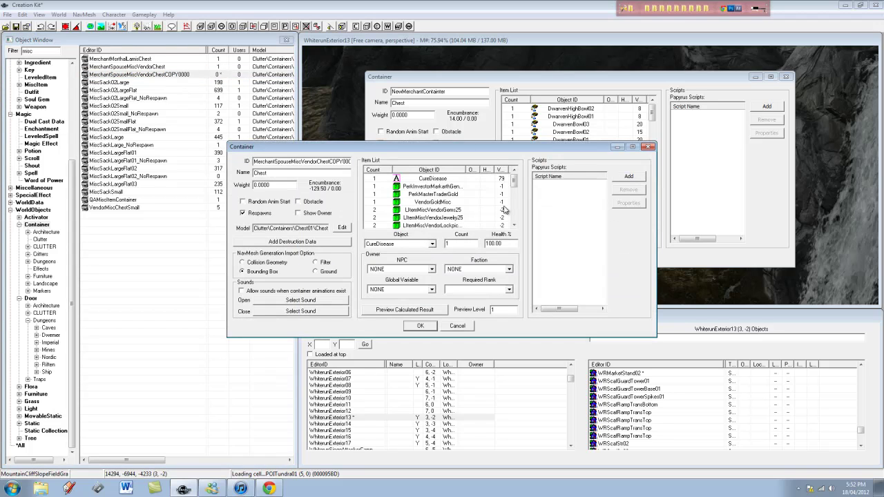
{"action": "scroll", "coordinate": [513, 183], "scroll_direction": "down", "scroll_amount": 2}
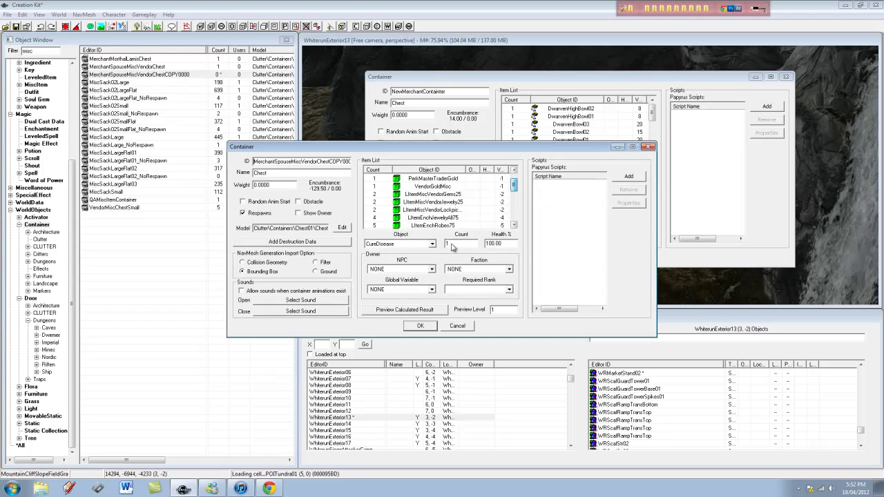
{"action": "left_click", "coordinate": [424, 312]}
{"action": "left_click", "coordinate": [465, 268]}
{"action": "scroll", "coordinate": [467, 254], "scroll_direction": "down", "scroll_amount": 4}
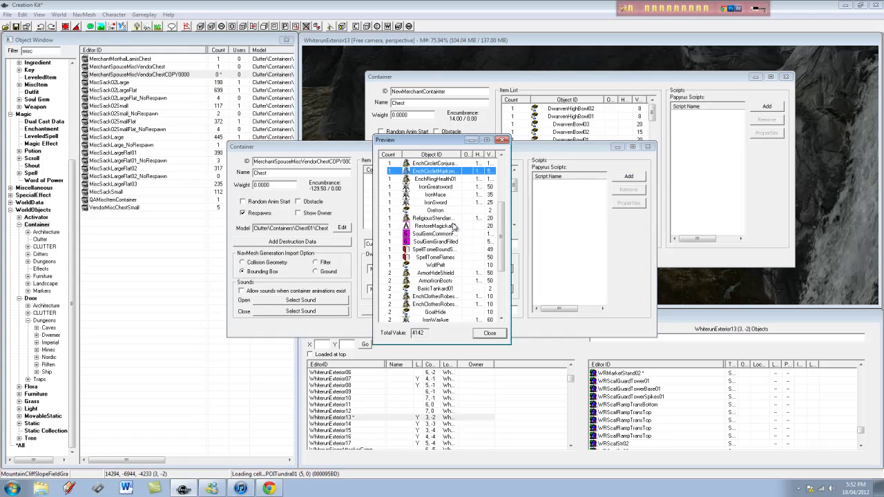
{"action": "scroll", "coordinate": [454, 228], "scroll_direction": "down", "scroll_amount": 4}
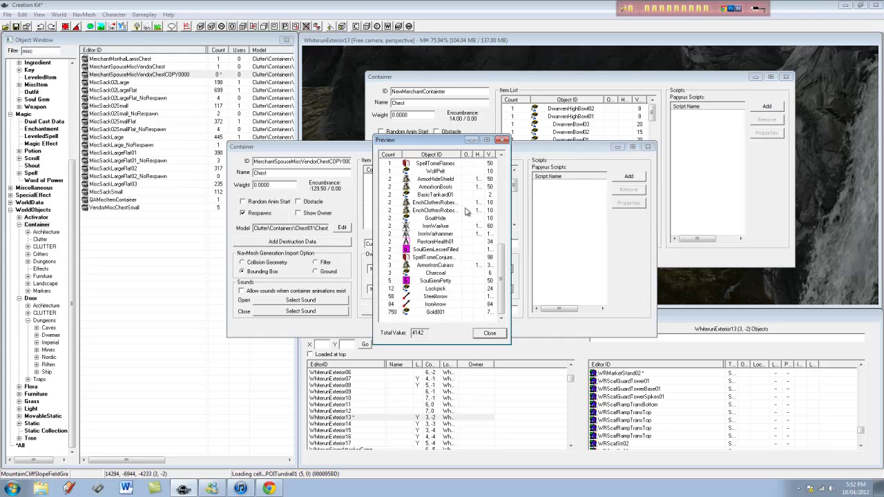
{"action": "left_click", "coordinate": [490, 335]}
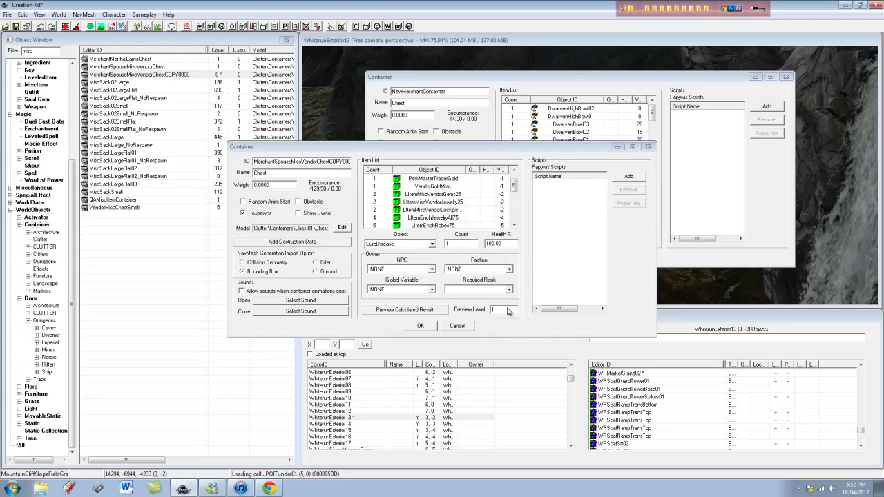
{"action": "scroll", "coordinate": [518, 207], "scroll_direction": "down", "scroll_amount": 2}
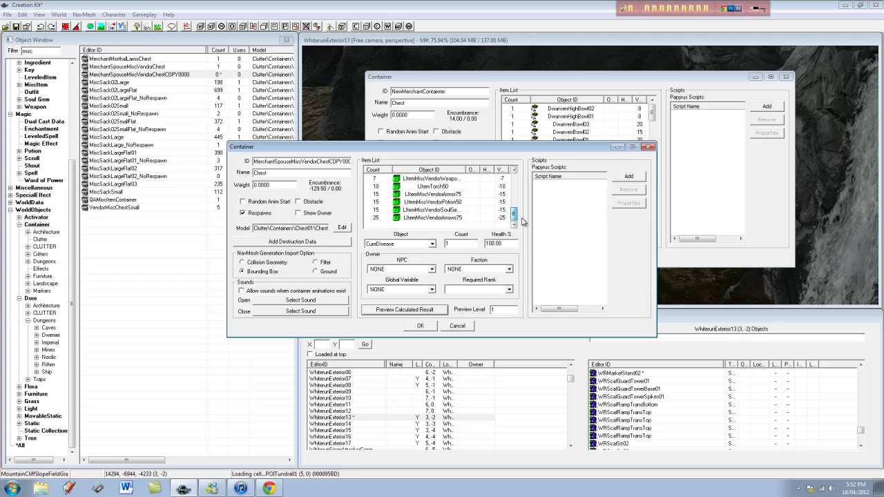
Try to reuse the jester clothing entries from the NewMerchantContainter item list, and close that container without saving
{"action": "left_click", "coordinate": [601, 82]}
{"action": "scroll", "coordinate": [576, 124], "scroll_direction": "down", "scroll_amount": 2}
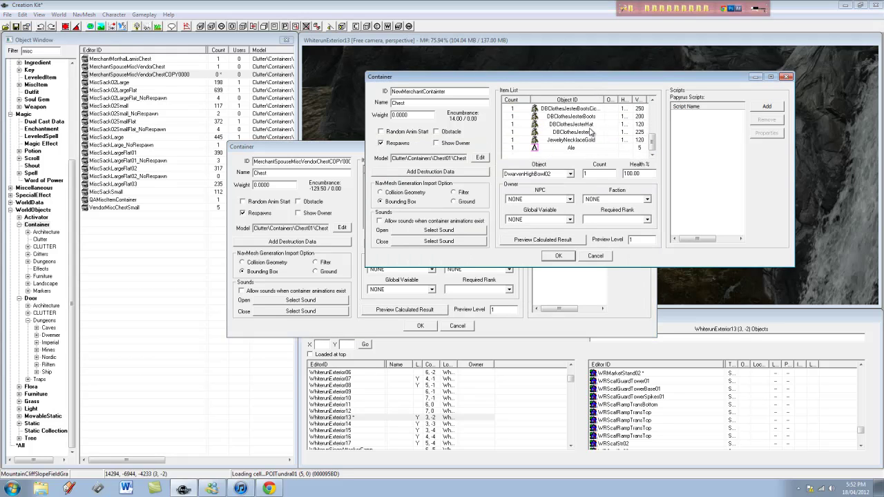
{"action": "scroll", "coordinate": [592, 138], "scroll_direction": "down", "scroll_amount": 2}
{"action": "left_click", "coordinate": [593, 142]}
{"action": "left_click", "coordinate": [573, 109], "text": "shift"}
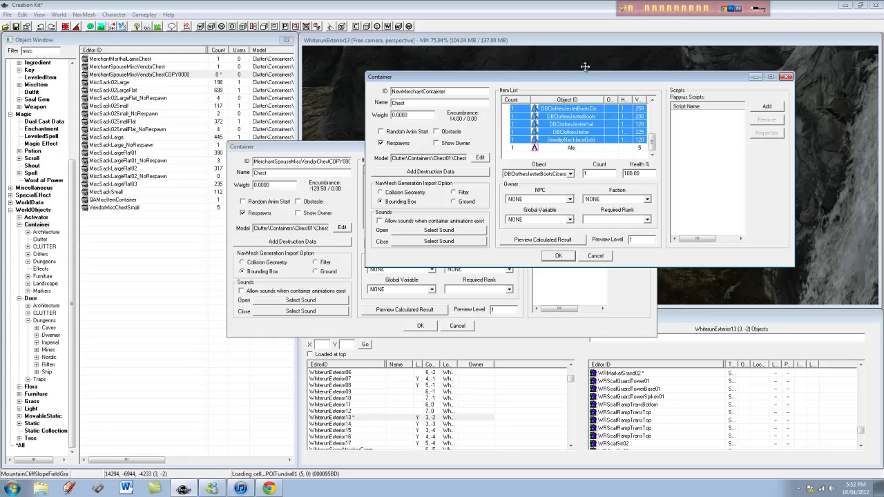
{"action": "left_click_drag", "start_coordinate": [673, 72], "coordinate": [791, 64]}
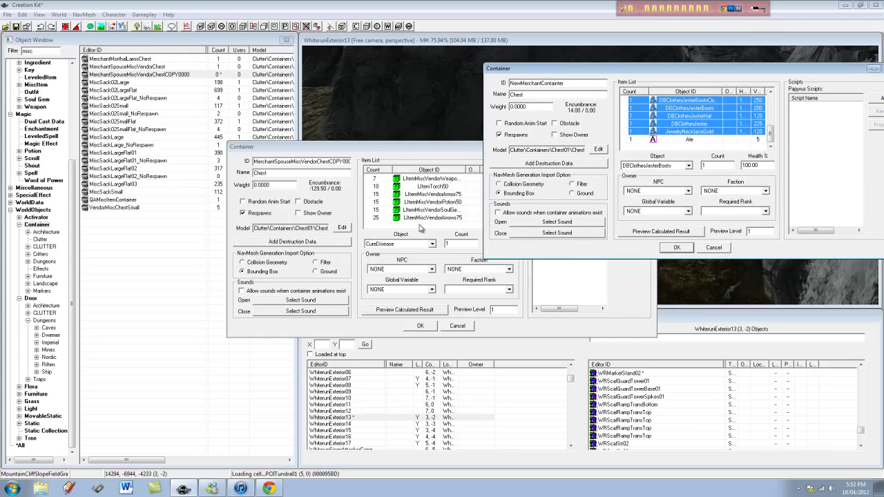
{"action": "left_click", "coordinate": [703, 131]}
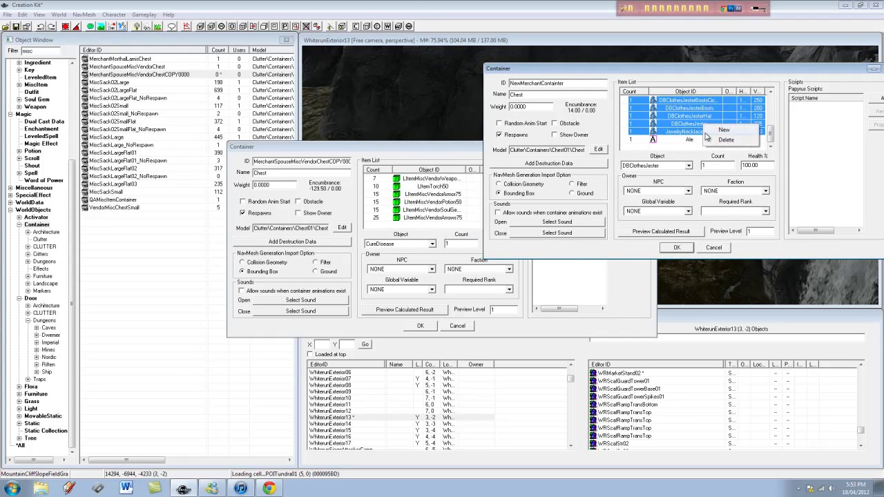
{"action": "scroll", "coordinate": [700, 128], "scroll_direction": "up", "scroll_amount": 2}
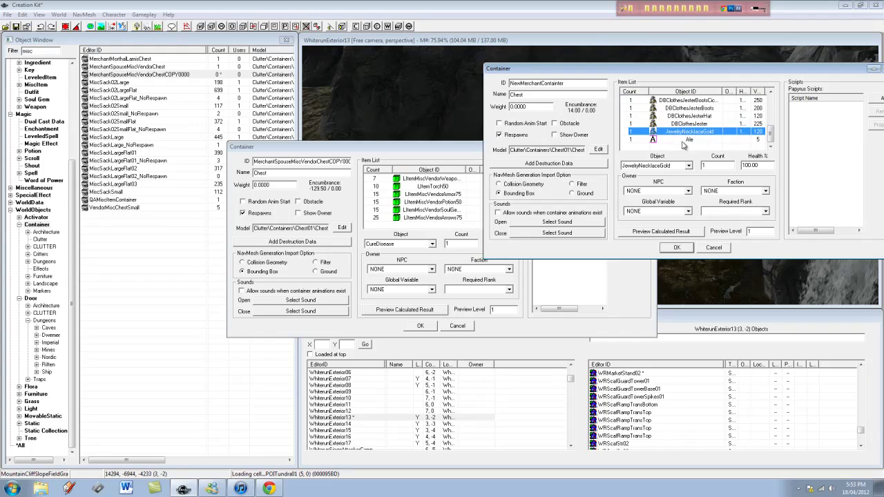
{"action": "left_click", "coordinate": [714, 249]}
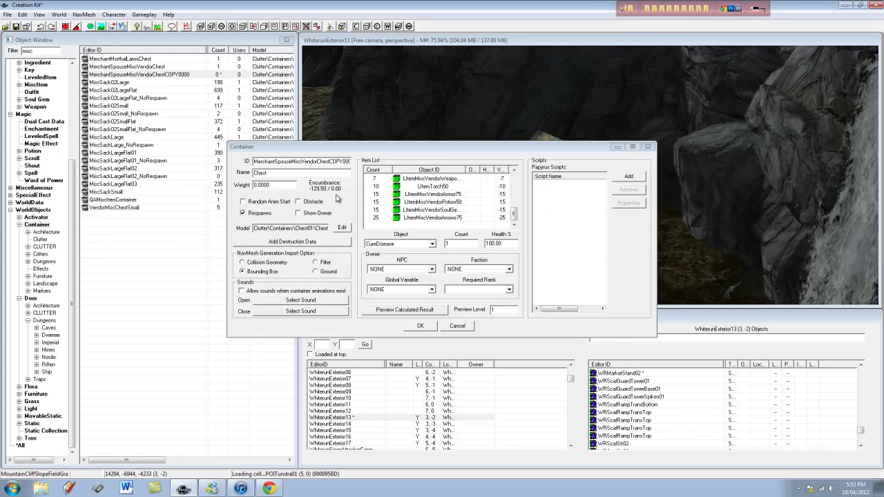
Filter all objects by "jester" and add the eight jester clothing items, DBClothesJester through DBClothesJesterHatCicero, to the duplicated chest's item list
{"action": "left_click", "coordinate": [42, 51]}
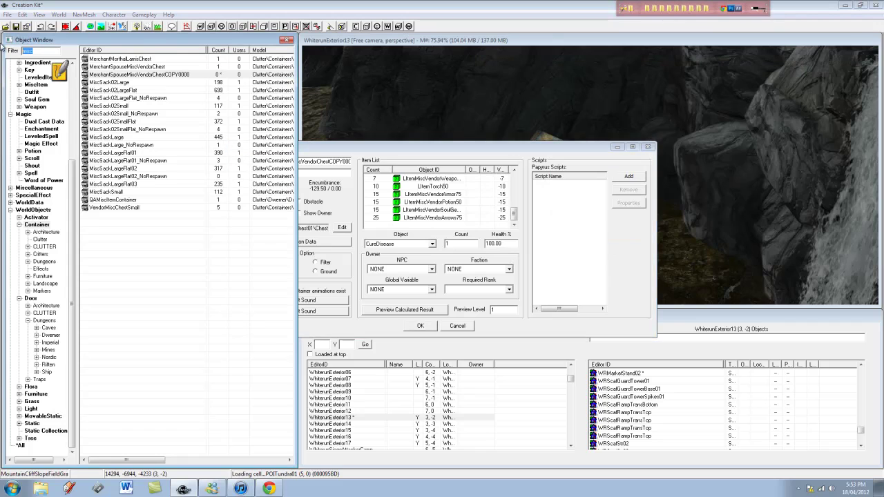
{"action": "type", "text": "jester"}
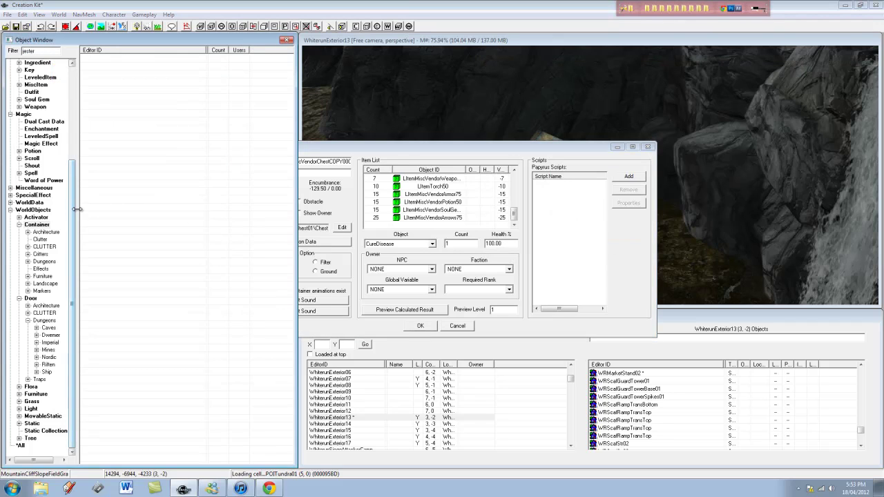
{"action": "left_click", "coordinate": [27, 446]}
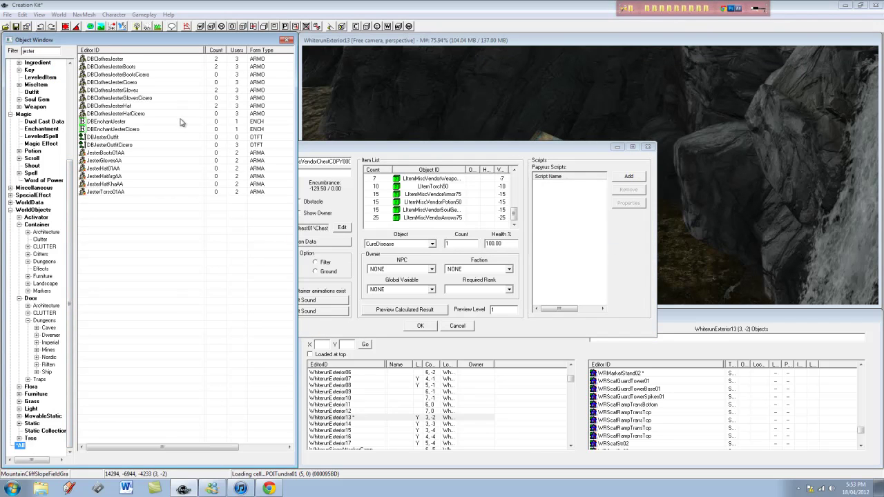
{"action": "left_click", "coordinate": [132, 113]}
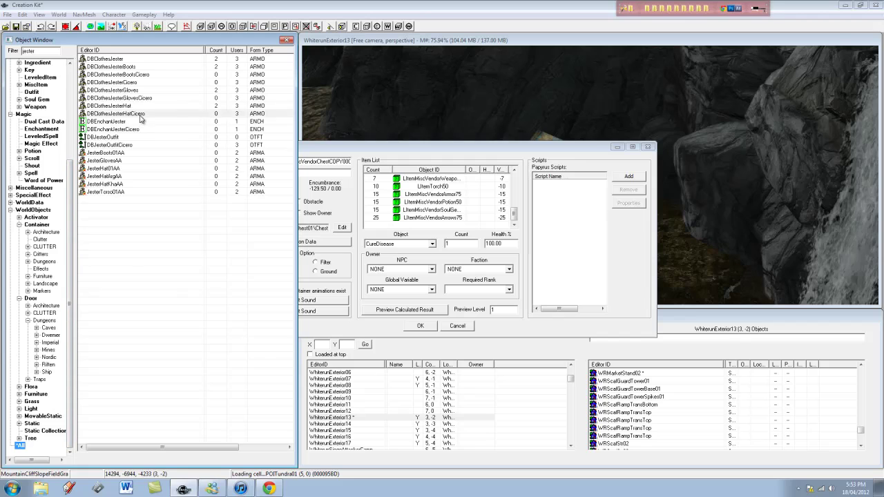
{"action": "left_click", "coordinate": [128, 58], "text": "shift"}
{"action": "left_click_drag", "start_coordinate": [125, 61], "coordinate": [461, 228]}
{"action": "left_click", "coordinate": [516, 205]}
{"action": "scroll", "coordinate": [516, 205], "scroll_direction": "up", "scroll_amount": 5}
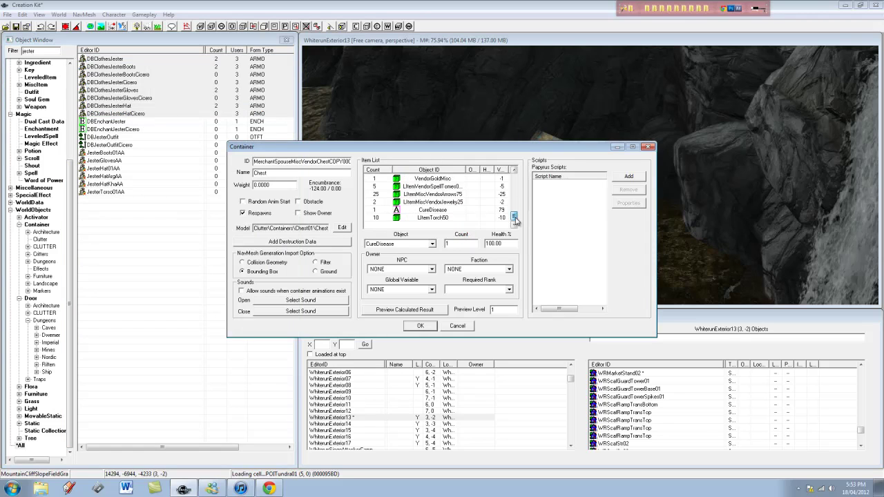
Move the chest window clear of the object list, review its items, and preview the calculated contents
{"action": "left_click_drag", "start_coordinate": [485, 154], "coordinate": [591, 149]}
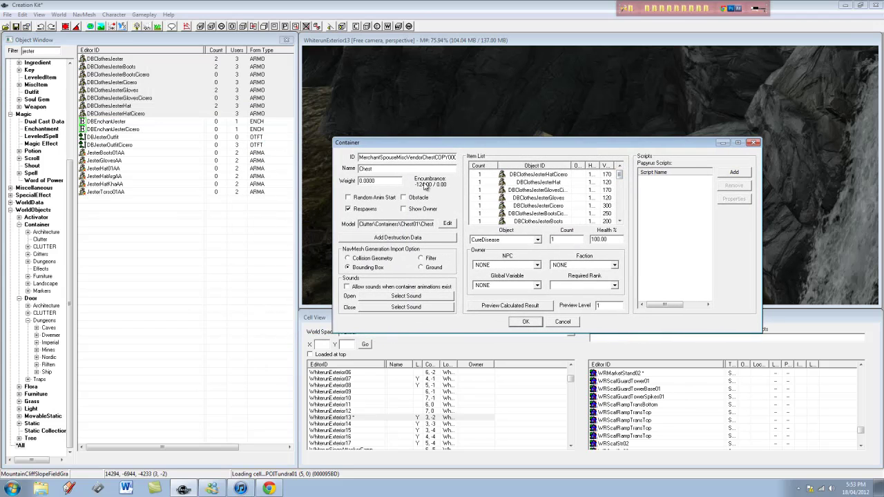
{"action": "left_click", "coordinate": [546, 190]}
{"action": "scroll", "coordinate": [546, 193], "scroll_direction": "down", "scroll_amount": 5}
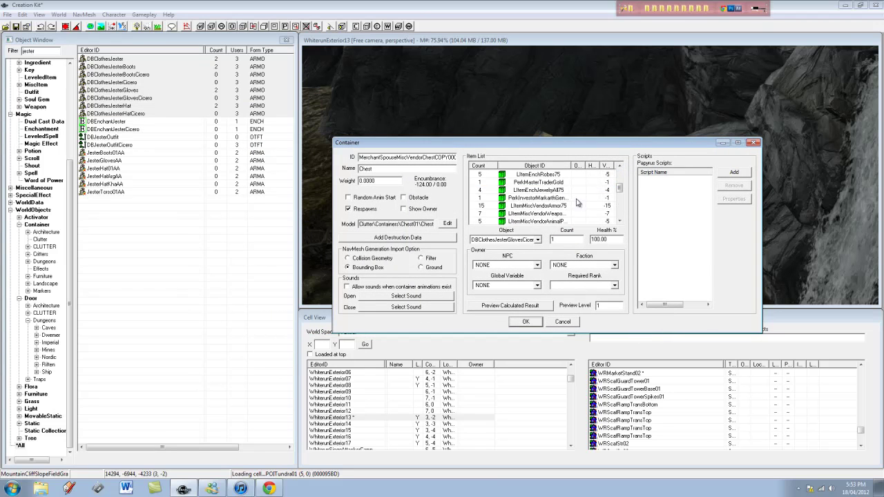
{"action": "left_click", "coordinate": [523, 308]}
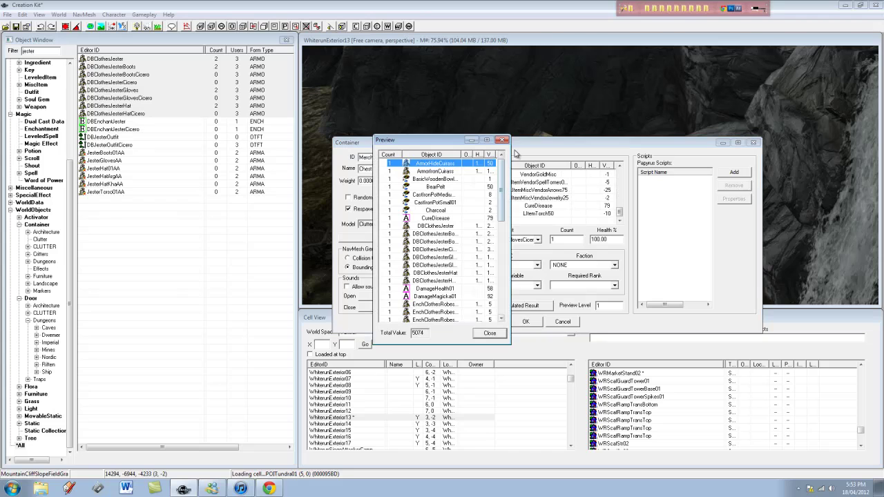
{"action": "left_click_drag", "start_coordinate": [501, 181], "coordinate": [499, 297]}
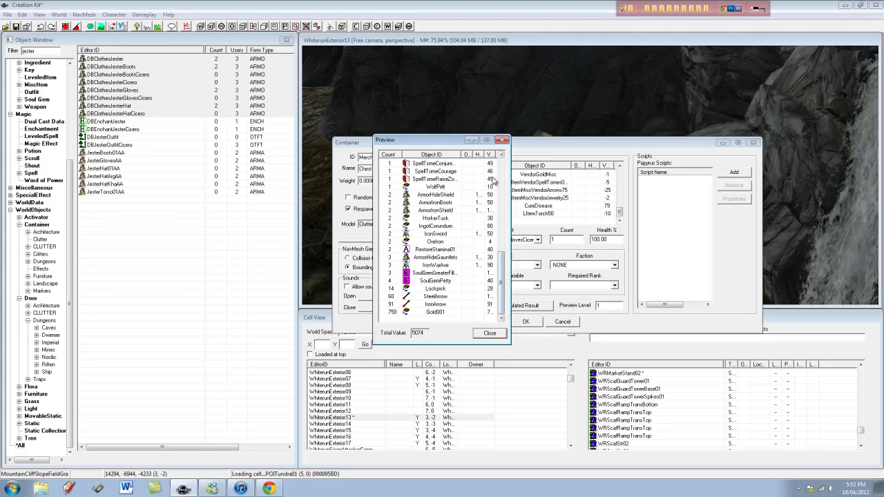
{"action": "left_click", "coordinate": [502, 140]}
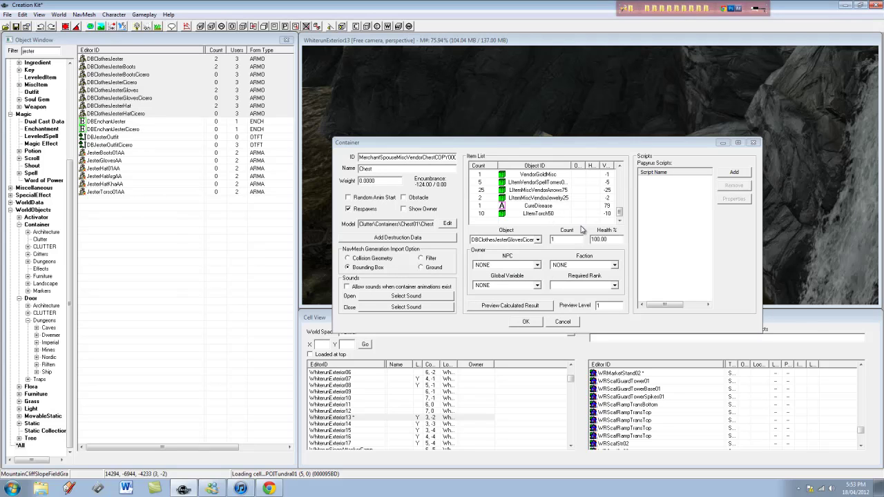
Recalculate the chest preview and check its jester clothing and Gold001 entries
{"action": "left_click", "coordinate": [515, 305]}
{"action": "left_click", "coordinate": [437, 249]}
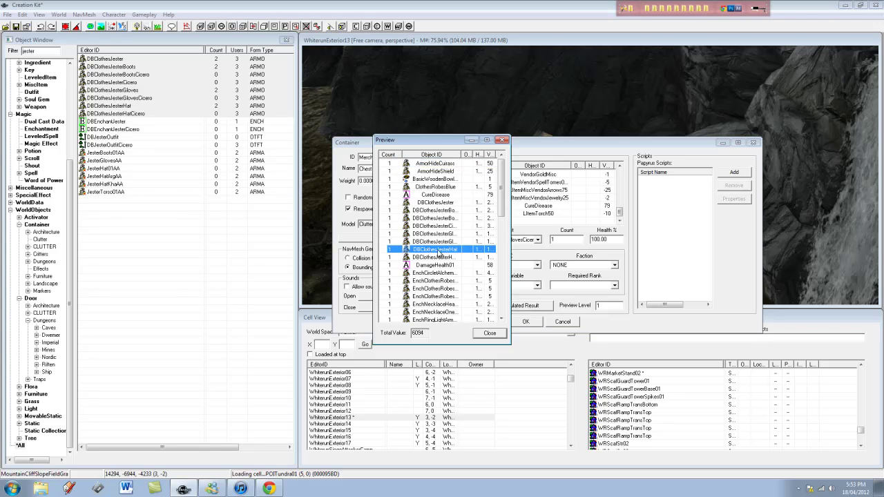
{"action": "scroll", "coordinate": [437, 252], "scroll_direction": "down", "scroll_amount": 6}
{"action": "left_click", "coordinate": [444, 312]}
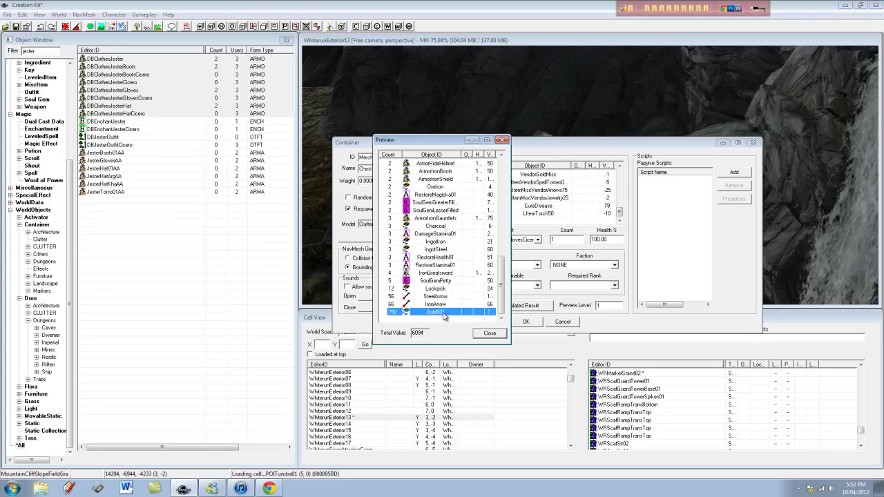
{"action": "left_click", "coordinate": [490, 333]}
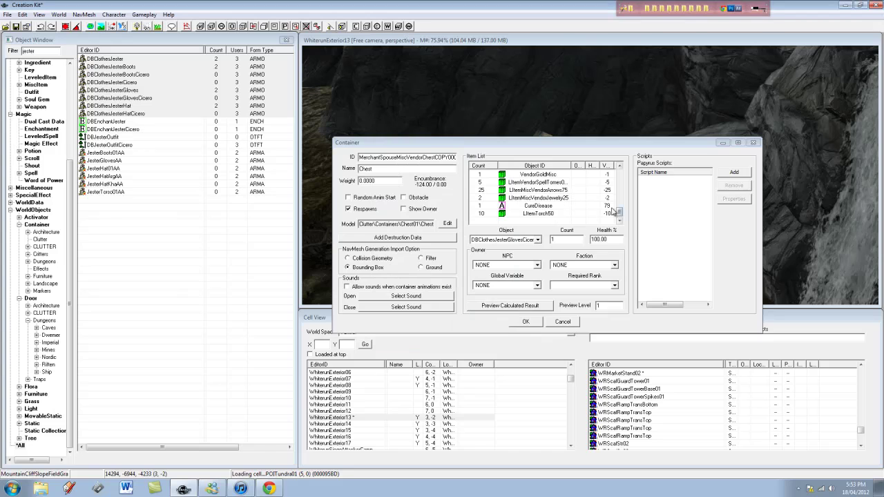
Set the VendorGoldMisc count in the duplicated chest to 2 and preview the calculated contents
{"action": "left_click", "coordinate": [529, 174]}
{"action": "double_click", "coordinate": [564, 239]}
{"action": "type", "text": "2"}
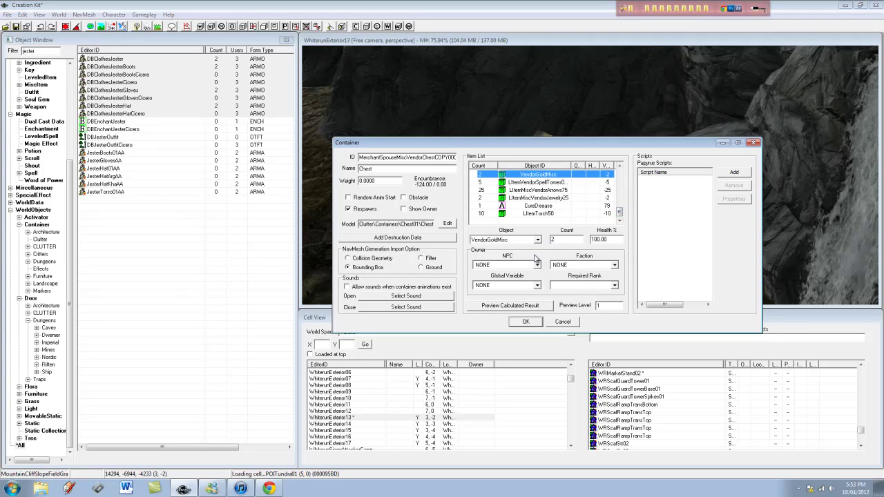
{"action": "left_click", "coordinate": [520, 306]}
{"action": "scroll", "coordinate": [459, 306], "scroll_direction": "down", "scroll_amount": 8}
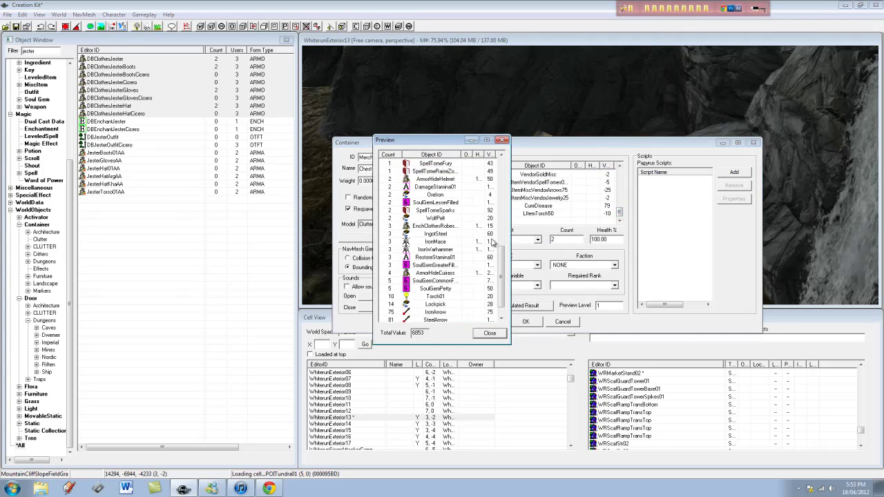
{"action": "left_click", "coordinate": [494, 335]}
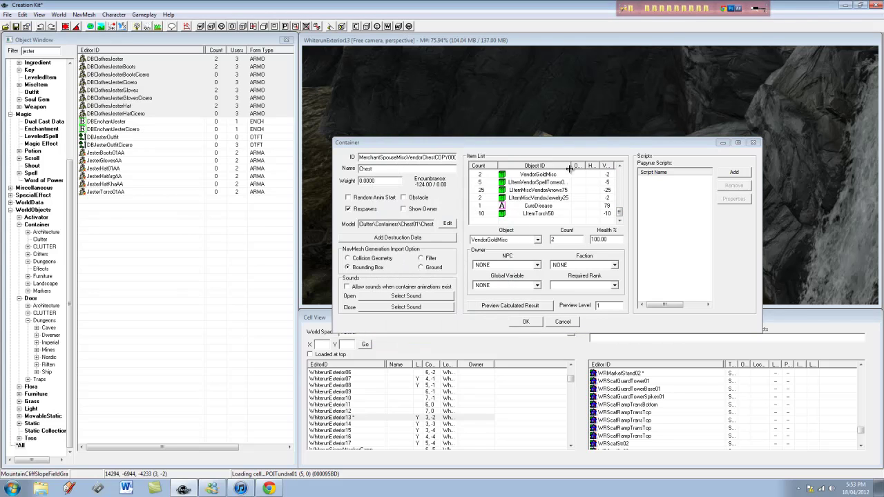
Set the preview level to 50 and look through the chest's calculated contents and total value
{"action": "key", "text": "BackSpace"}
{"action": "type", "text": "50"}
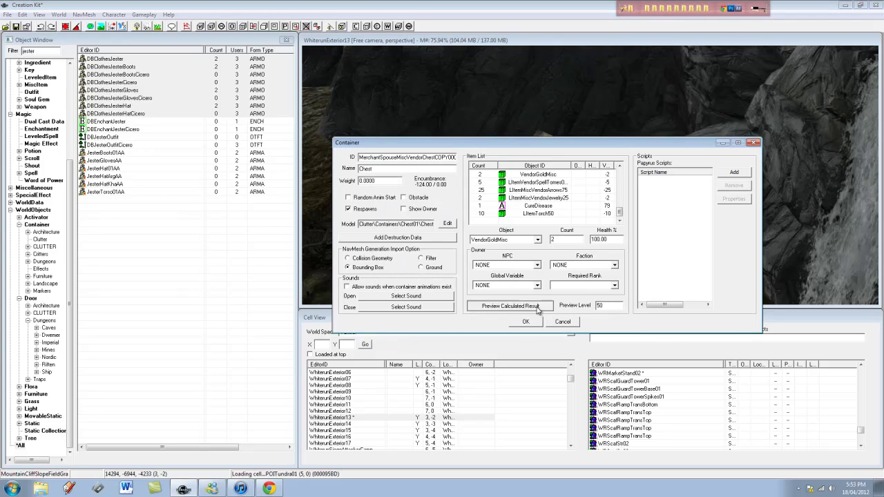
{"action": "left_click", "coordinate": [522, 307]}
{"action": "left_click", "coordinate": [467, 227]}
{"action": "scroll", "coordinate": [467, 227], "scroll_direction": "down", "scroll_amount": 8}
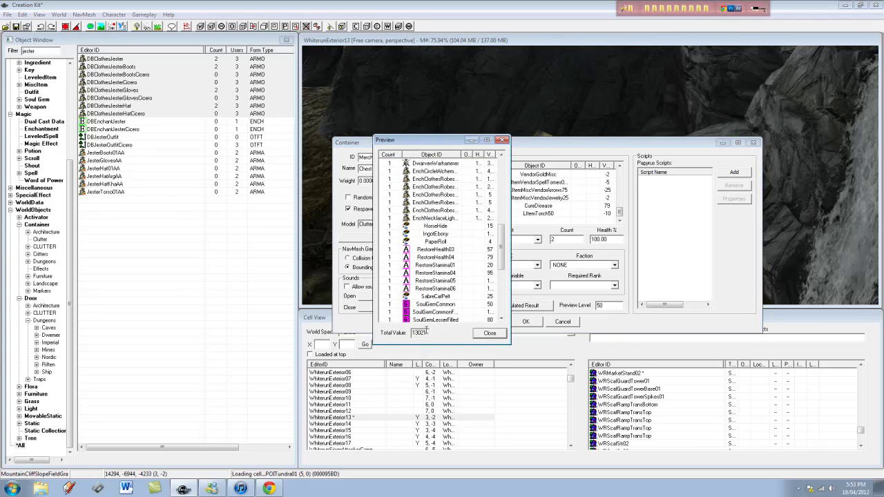
{"action": "scroll", "coordinate": [494, 265], "scroll_direction": "up", "scroll_amount": 5}
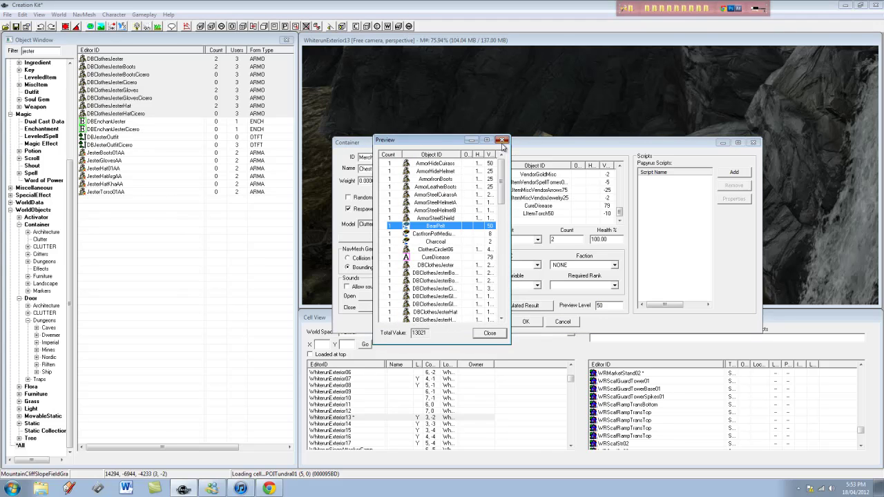
{"action": "left_click", "coordinate": [501, 141]}
Set the preview level back to 1, check the calculated contents again, and return to the chest's item list
{"action": "type", "text": "1"}
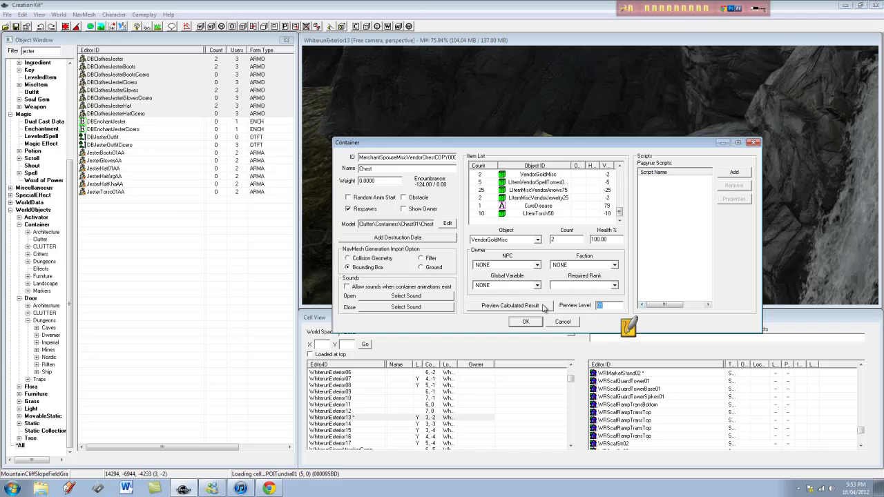
{"action": "left_click", "coordinate": [518, 309]}
{"action": "left_click_drag", "start_coordinate": [502, 208], "coordinate": [508, 335]}
{"action": "left_click", "coordinate": [493, 334]}
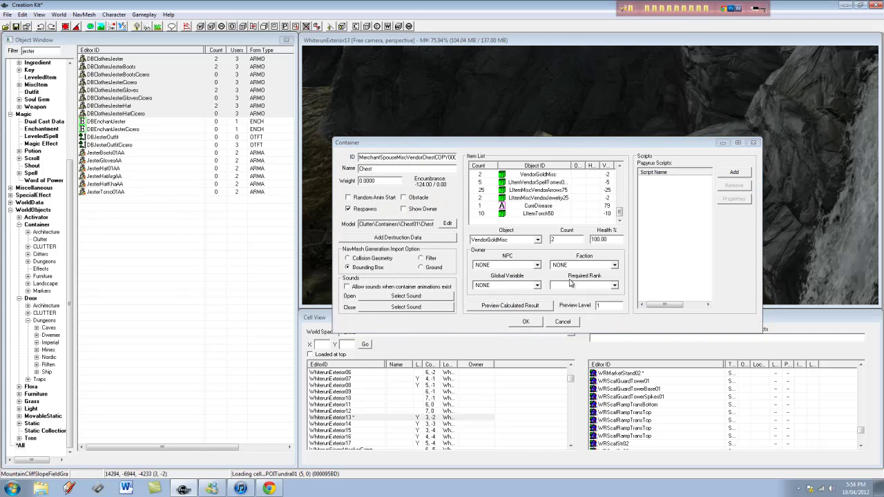
{"action": "left_click_drag", "start_coordinate": [618, 213], "coordinate": [621, 193]}
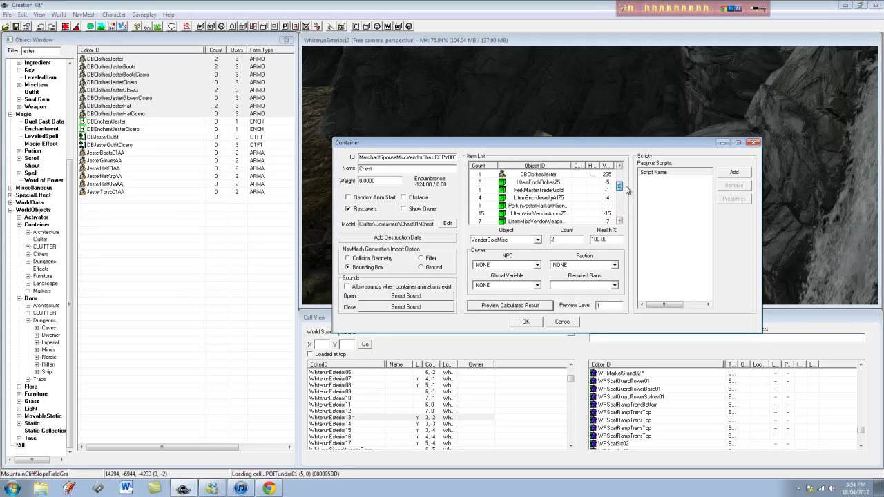
Set the LItemMiscVendorLockpicks75 count in the duplicated chest to 4 and preview the calculated contents
{"action": "left_click_drag", "start_coordinate": [579, 174], "coordinate": [601, 174]}
{"action": "left_click", "coordinate": [593, 191]}
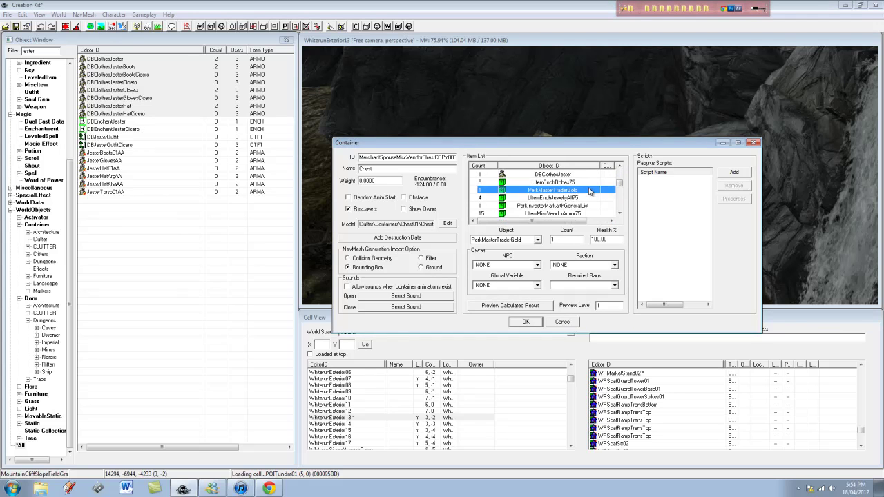
{"action": "scroll", "coordinate": [594, 197], "scroll_direction": "down", "scroll_amount": 3}
{"action": "left_click", "coordinate": [583, 198]}
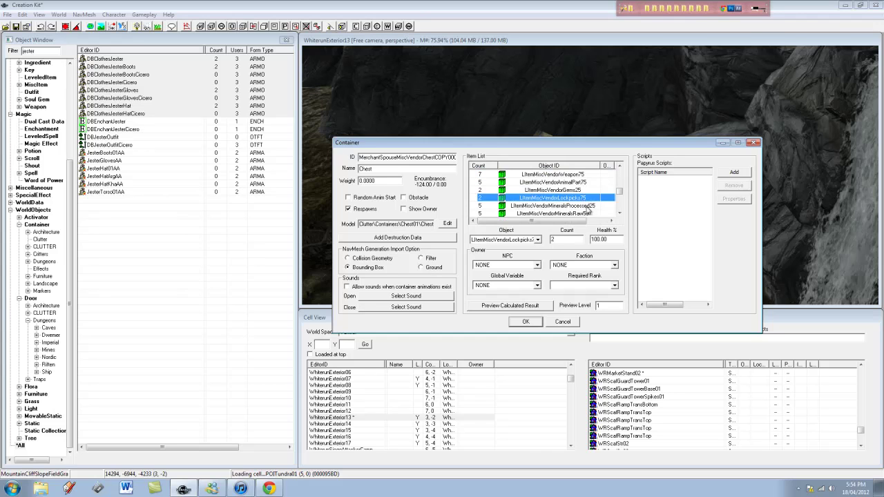
{"action": "double_click", "coordinate": [567, 240]}
{"action": "type", "text": "4"}
{"action": "left_click", "coordinate": [526, 305]}
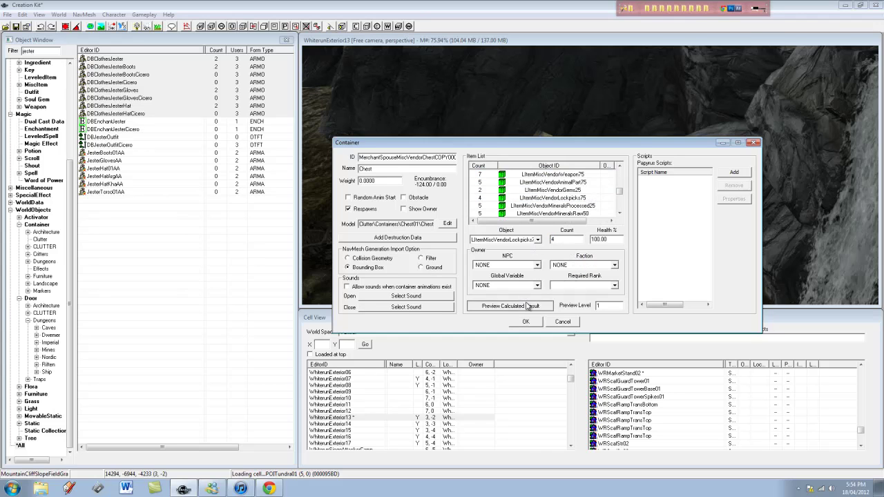
{"action": "scroll", "coordinate": [450, 274], "scroll_direction": "down", "scroll_amount": 10}
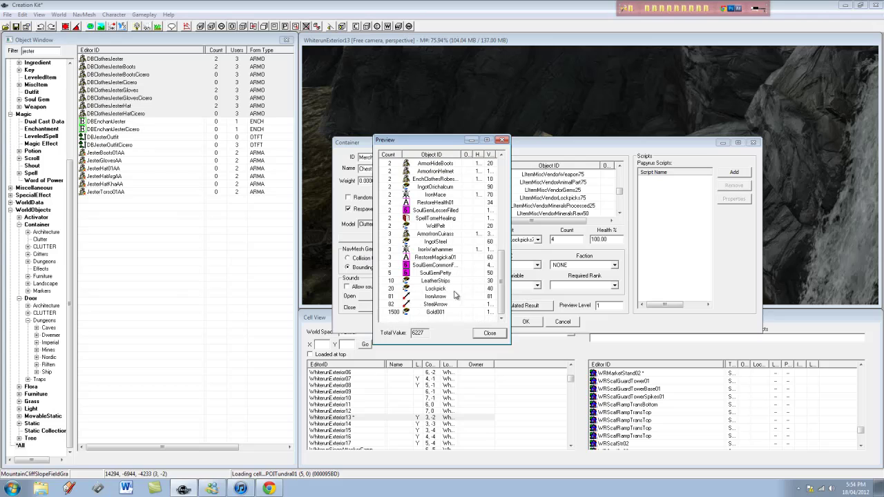
{"action": "left_click", "coordinate": [499, 334]}
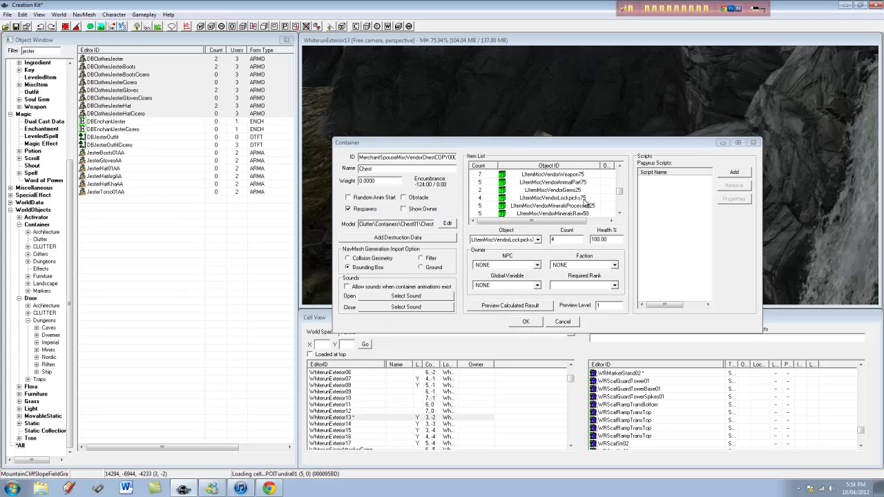
Raise the LItemMiscVendorLockpicks75 count in the chest's item list to 5
{"action": "double_click", "coordinate": [559, 240]}
{"action": "type", "text": "5"}
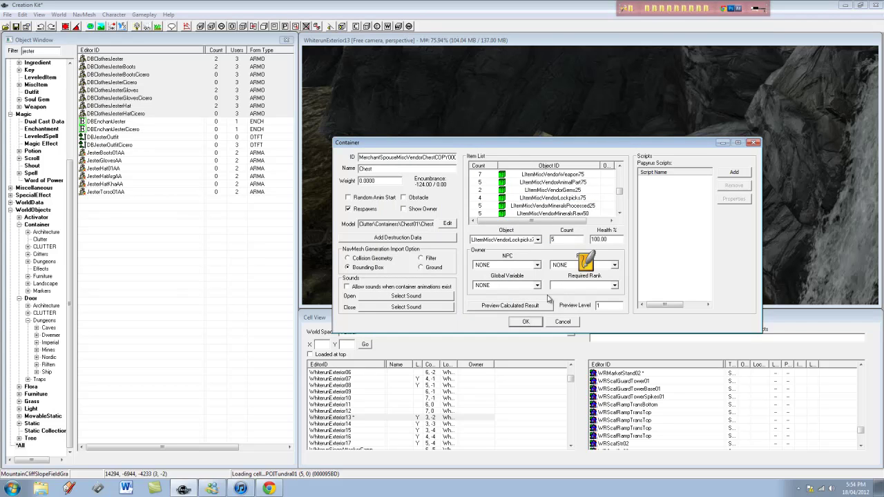
{"action": "left_click", "coordinate": [583, 182]}
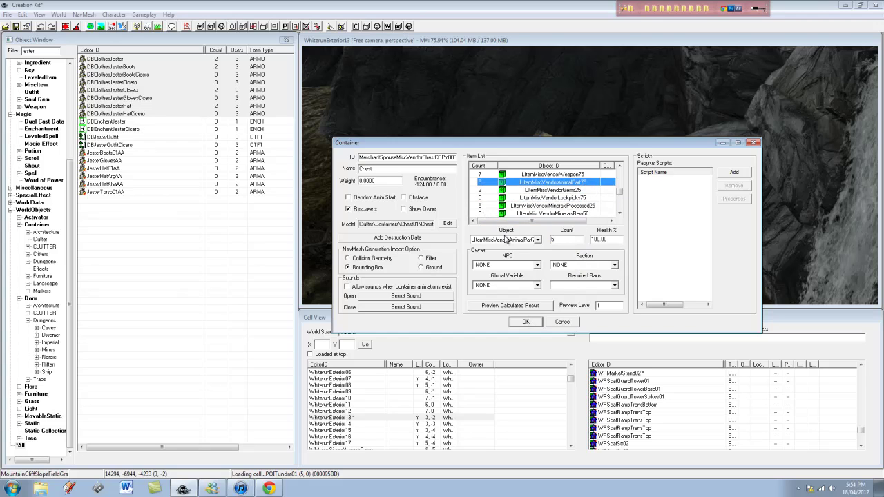
Change the duplicated chest's ID to NNewMerchantChest and save the container
{"action": "double_click", "coordinate": [360, 158]}
{"action": "type", "text": "ew"}
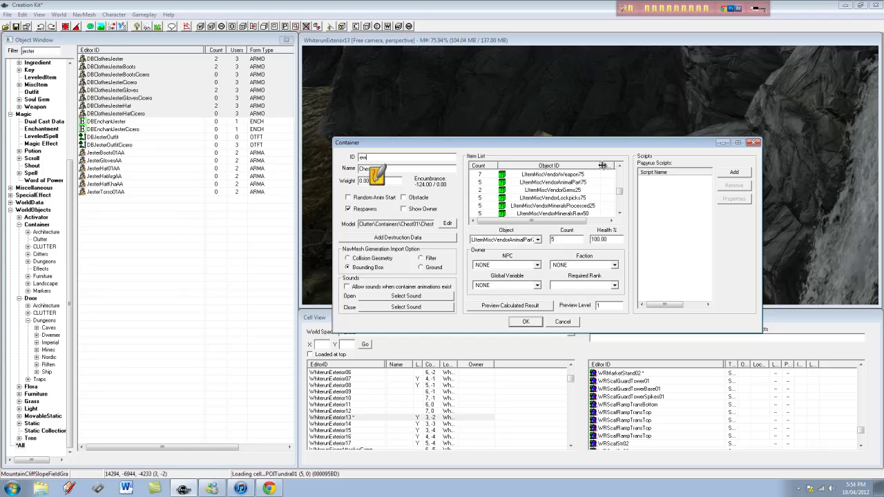
{"action": "key", "text": "BackSpace"}
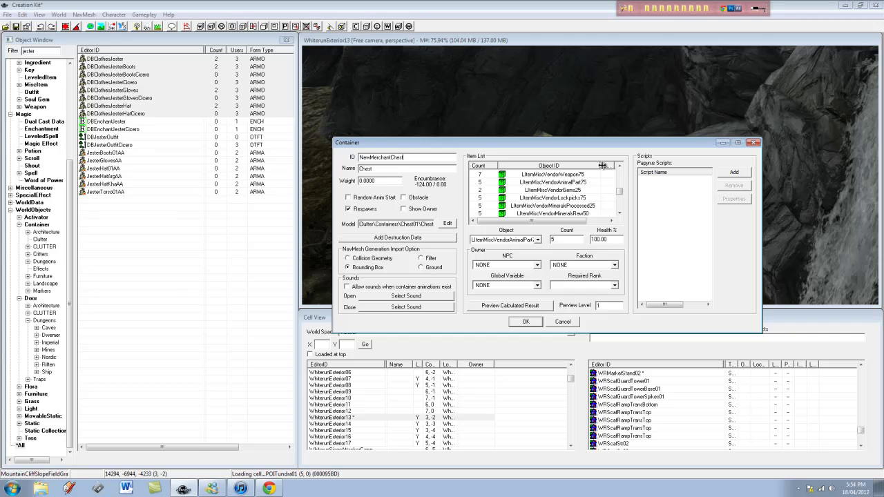
{"action": "left_click", "coordinate": [525, 321]}
{"action": "left_click", "coordinate": [517, 288]}
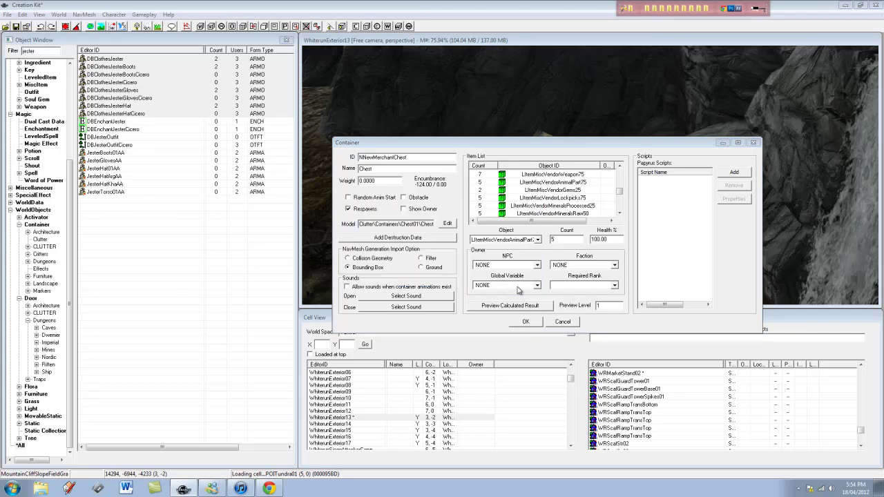
{"action": "left_click", "coordinate": [484, 277]}
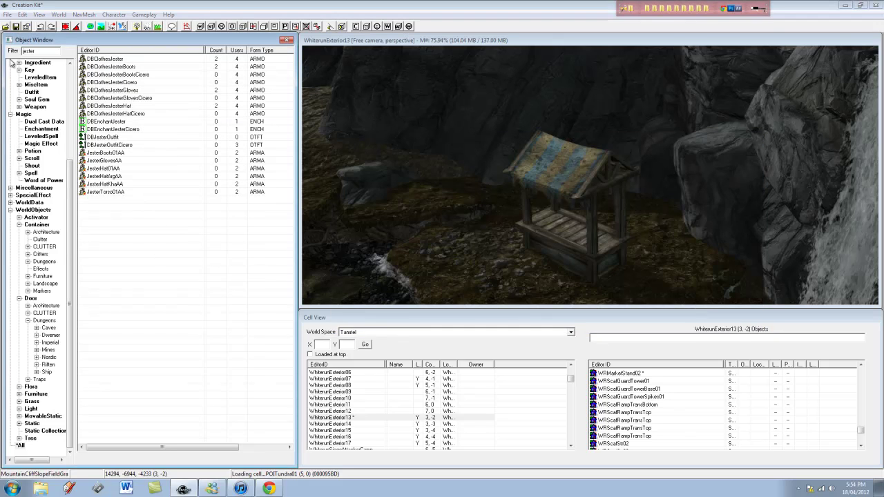
Filter the Container objects by "new" and delete the NewMerchantContainter object
{"action": "scroll", "coordinate": [32, 259], "scroll_direction": "up", "scroll_amount": 6}
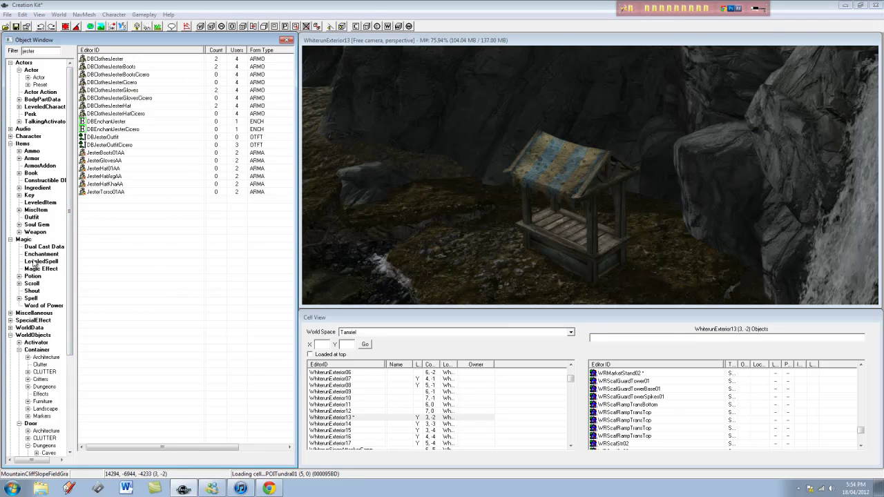
{"action": "left_click", "coordinate": [37, 350]}
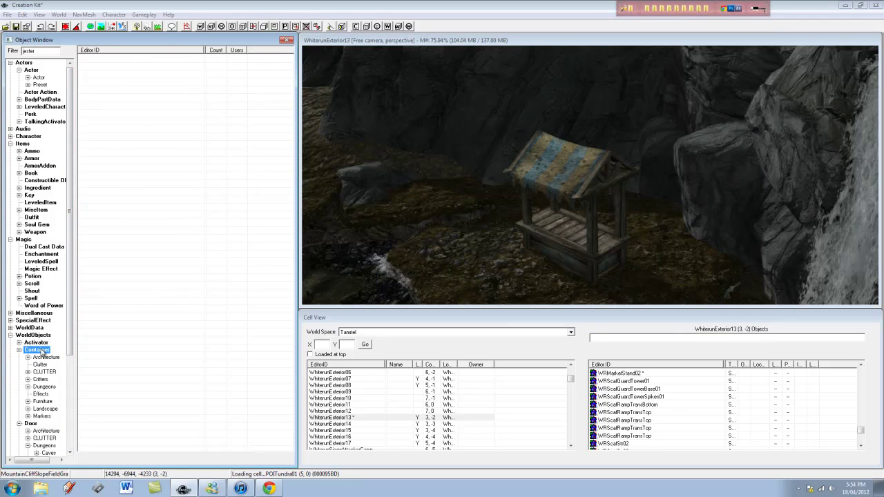
{"action": "double_click", "coordinate": [46, 50]}
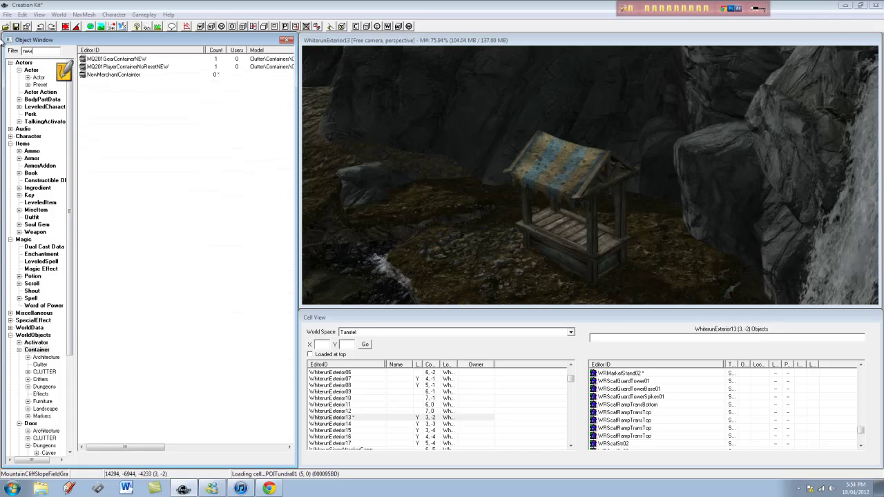
{"action": "right_click", "coordinate": [136, 77]}
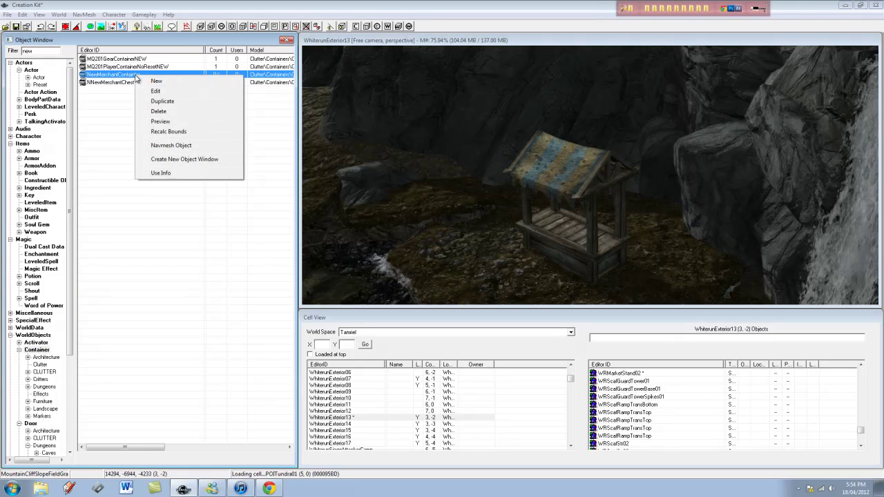
{"action": "left_click", "coordinate": [160, 111]}
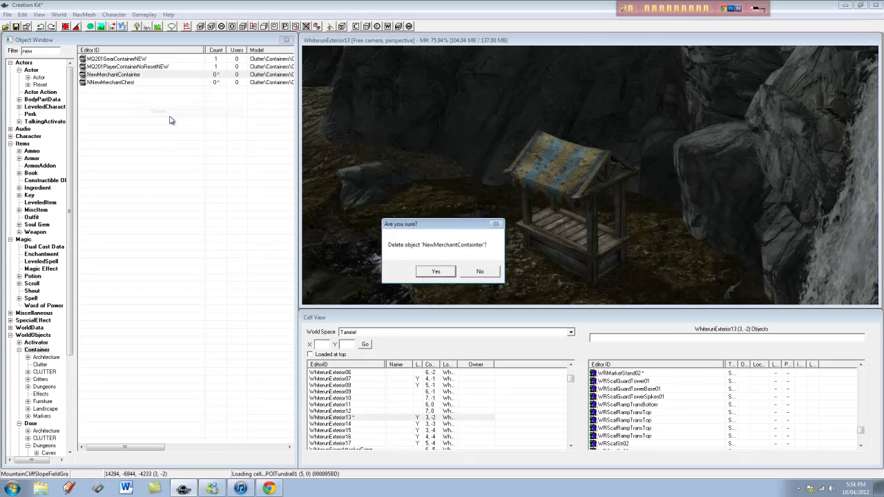
{"action": "left_click", "coordinate": [440, 273]}
Place NNewMerchantChest in the world beneath the terrain near the market stand
{"action": "left_click", "coordinate": [138, 83]}
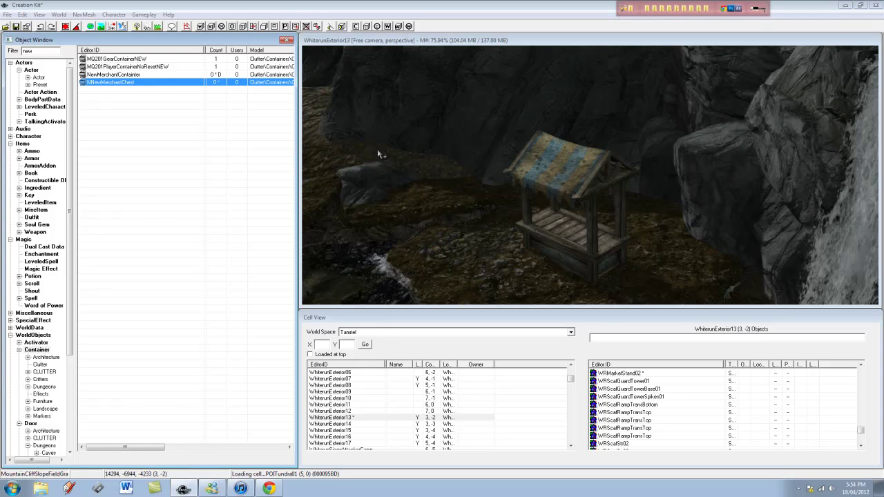
{"action": "left_click_drag", "start_coordinate": [377, 148], "coordinate": [351, 164]}
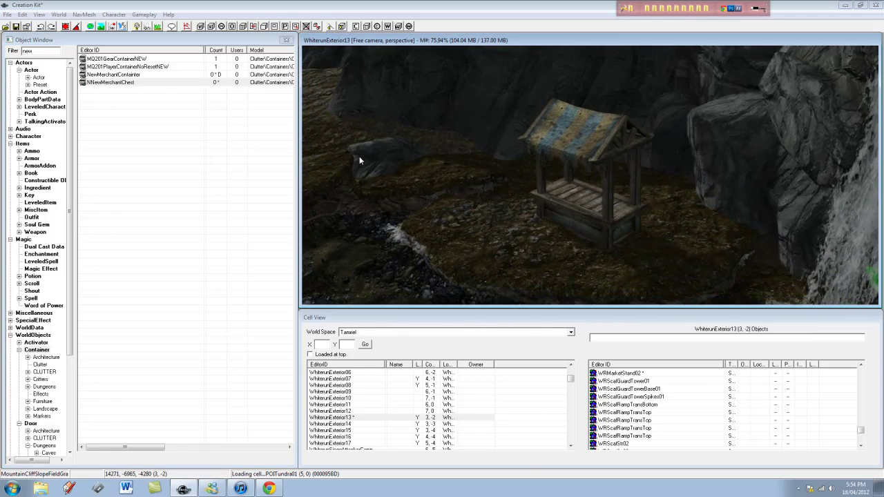
{"action": "left_click", "coordinate": [148, 83]}
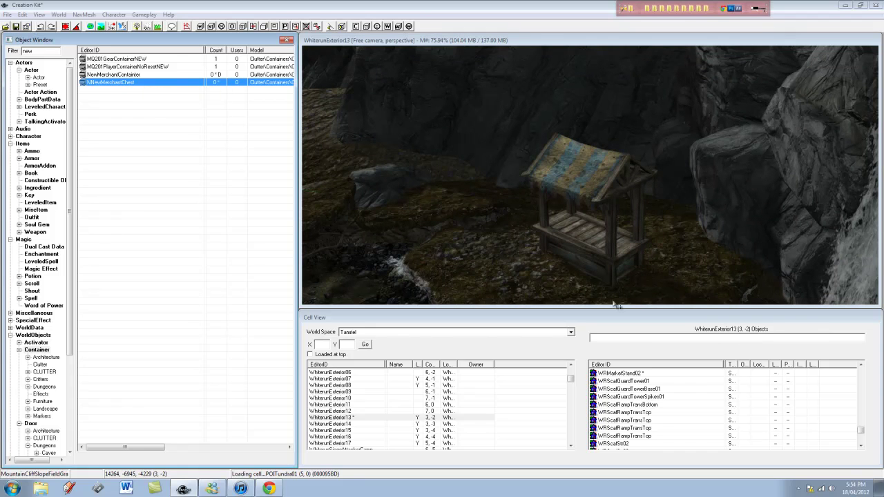
{"action": "left_click_drag", "start_coordinate": [613, 302], "coordinate": [540, 276]}
{"action": "middle_click_drag", "start_coordinate": [540, 277], "coordinate": [604, 258]}
{"action": "scroll", "coordinate": [595, 250], "scroll_direction": "up", "scroll_amount": 2}
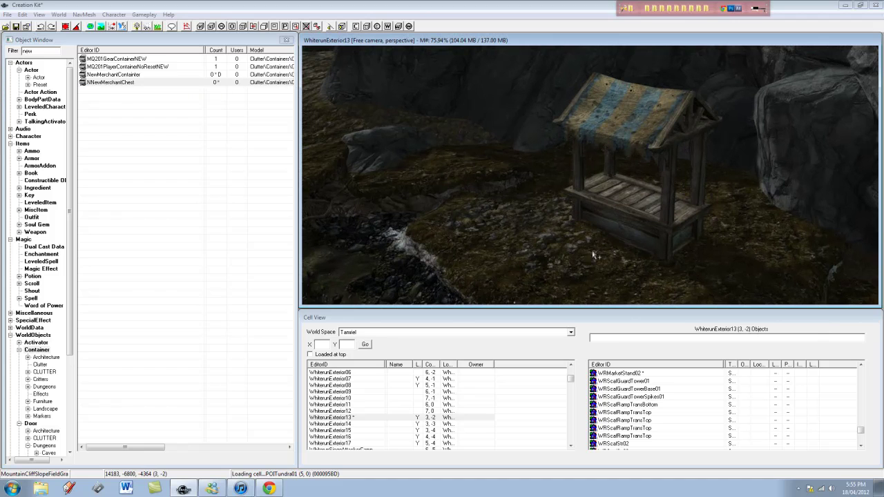
{"action": "middle_click_drag", "start_coordinate": [706, 178], "coordinate": [595, 175]}
{"action": "scroll", "coordinate": [617, 175], "scroll_direction": "up", "scroll_amount": 5}
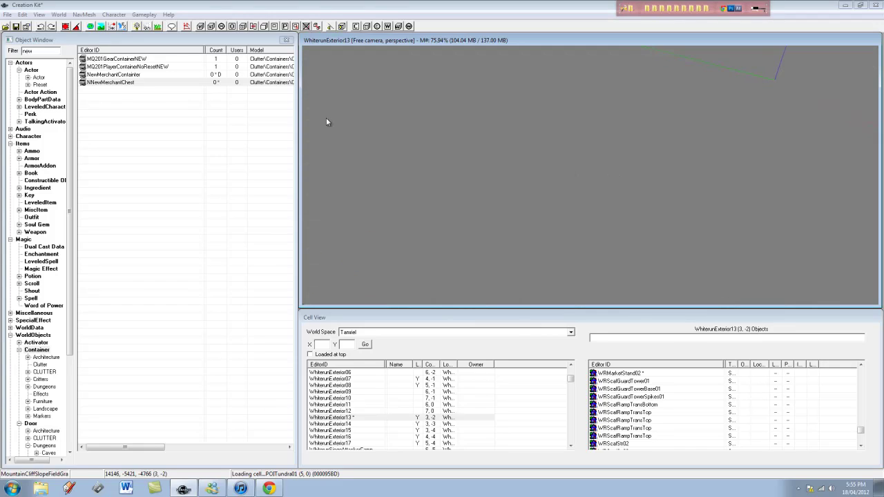
{"action": "left_click", "coordinate": [132, 84]}
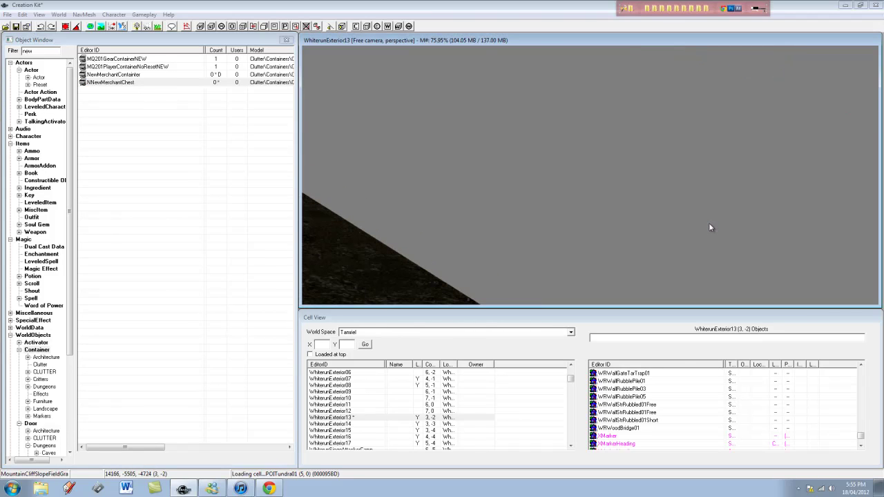
Find the placed NNewMerchantChest among the WhiterunExterior13 objects and inspect its location and surroundings
{"action": "left_click", "coordinate": [639, 397]}
{"action": "key", "text": "Home"}
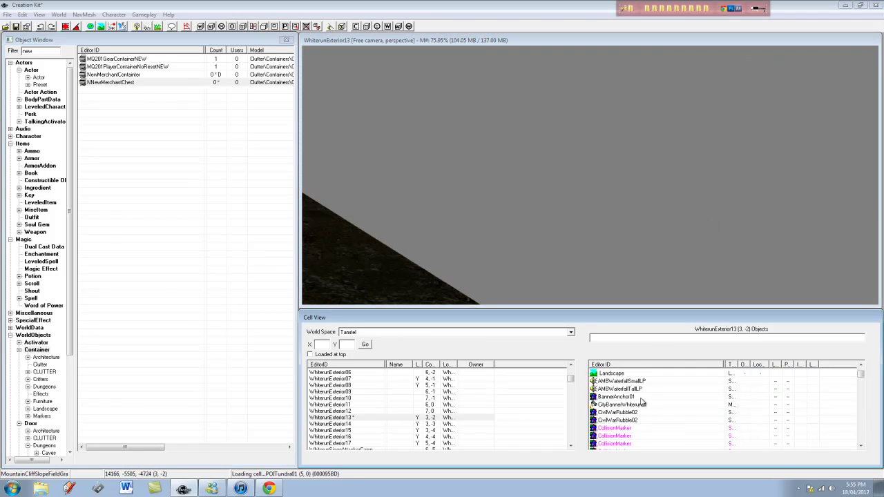
{"action": "key", "text": "n"}
{"action": "key", "text": "n"}
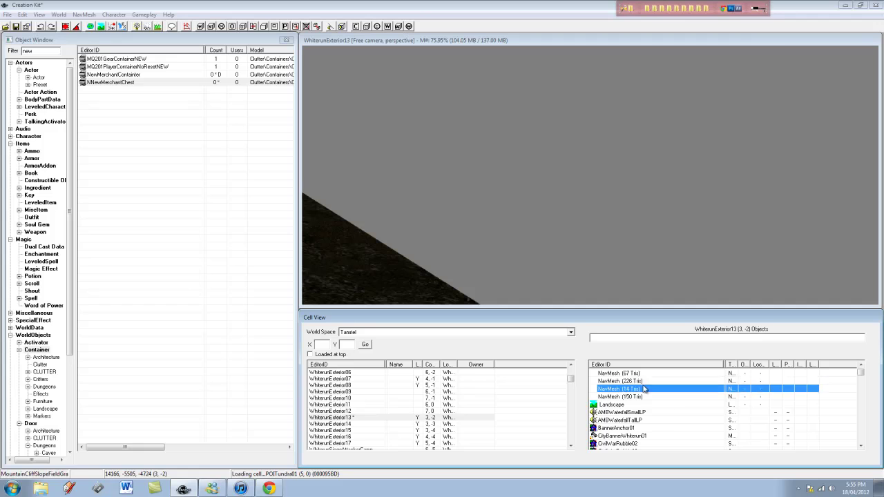
{"action": "key", "text": "e"}
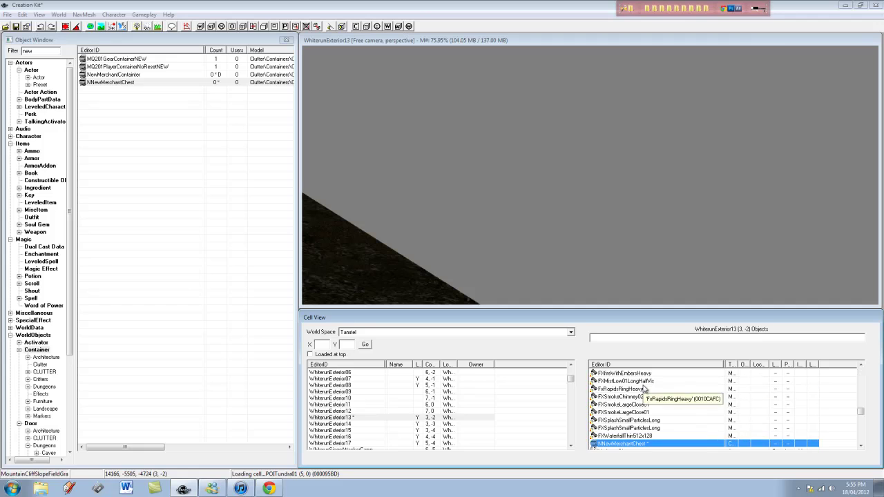
{"action": "double_click", "coordinate": [632, 444]}
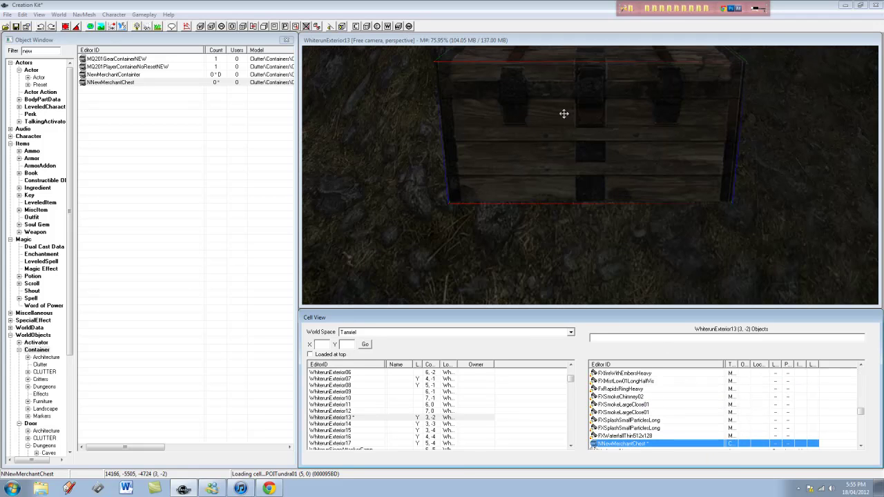
{"action": "left_click", "coordinate": [497, 41]}
{"action": "scroll", "coordinate": [660, 110], "scroll_direction": "down", "scroll_amount": 10}
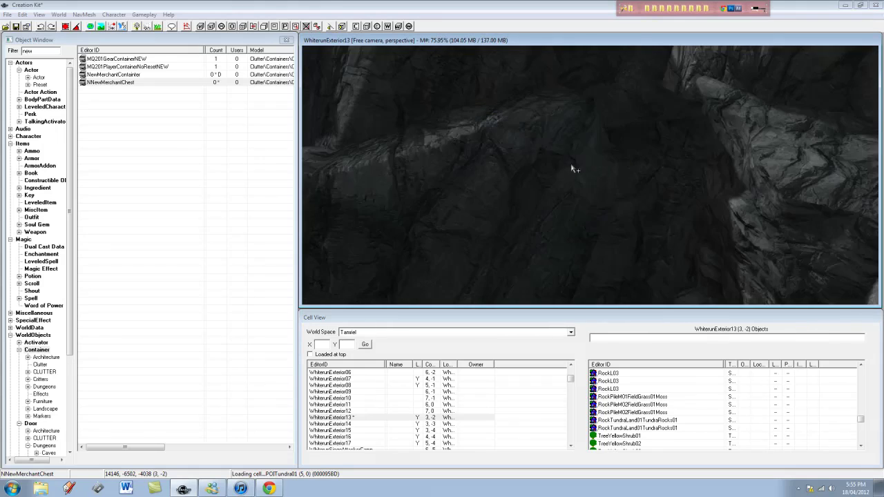
{"action": "scroll", "coordinate": [586, 186], "scroll_direction": "up", "scroll_amount": 10}
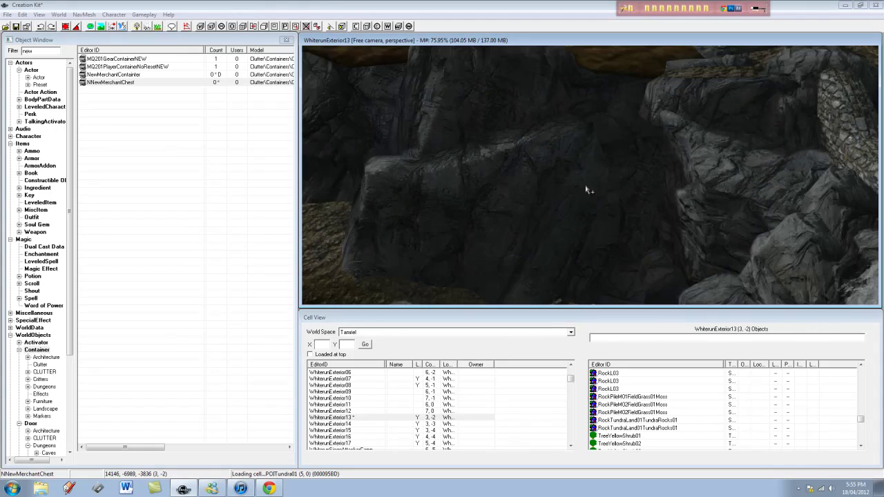
{"action": "scroll", "coordinate": [586, 185], "scroll_direction": "down", "scroll_amount": 1}
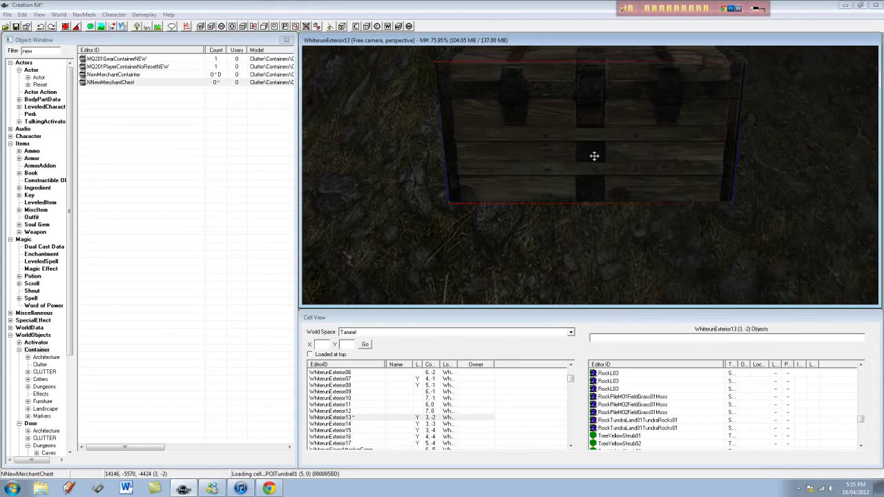
{"action": "middle_click_drag", "start_coordinate": [594, 156], "coordinate": [756, 52]}
{"action": "middle_click_drag", "start_coordinate": [664, 95], "coordinate": [787, 279]}
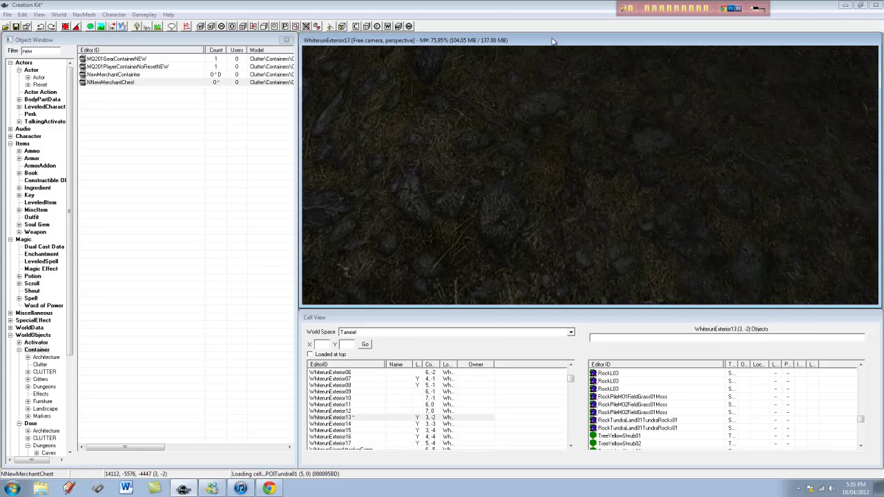
Locate NNewMerchantChest in the cell's object list again and view the whole chest from farther away
{"action": "left_click", "coordinate": [631, 390]}
{"action": "type", "text": "nne"}
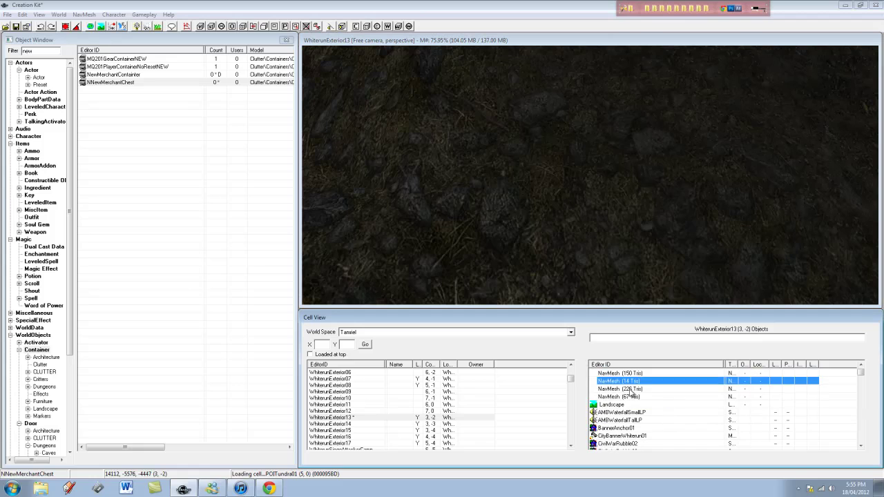
{"action": "double_click", "coordinate": [643, 445]}
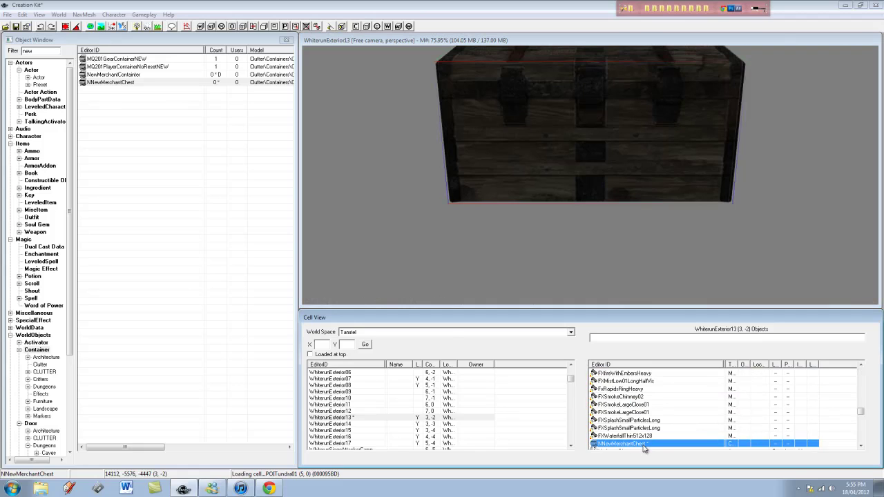
{"action": "left_click", "coordinate": [525, 43]}
{"action": "scroll", "coordinate": [578, 109], "scroll_direction": "down", "scroll_amount": 5}
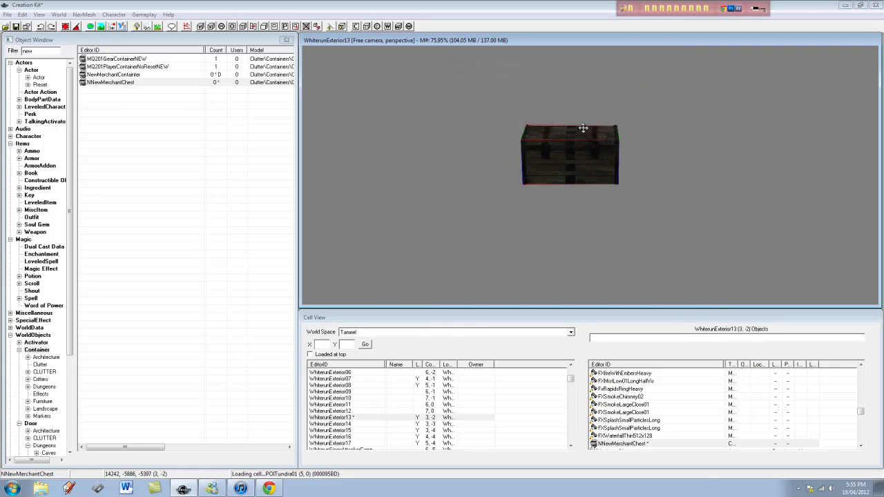
Return the view to the WhiterunExterior13 cell and look at the market stand from above
{"action": "double_click", "coordinate": [353, 418]}
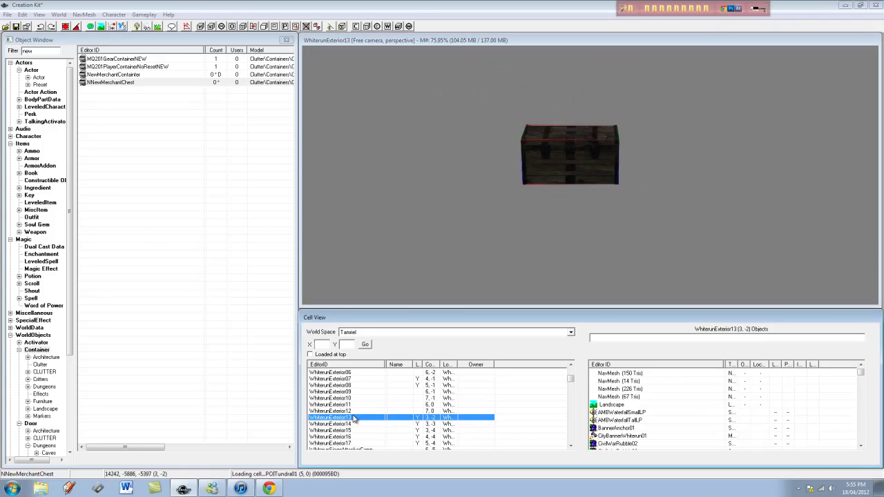
{"action": "scroll", "coordinate": [758, 181], "scroll_direction": "up", "scroll_amount": 5}
{"action": "scroll", "coordinate": [757, 182], "scroll_direction": "down", "scroll_amount": 4}
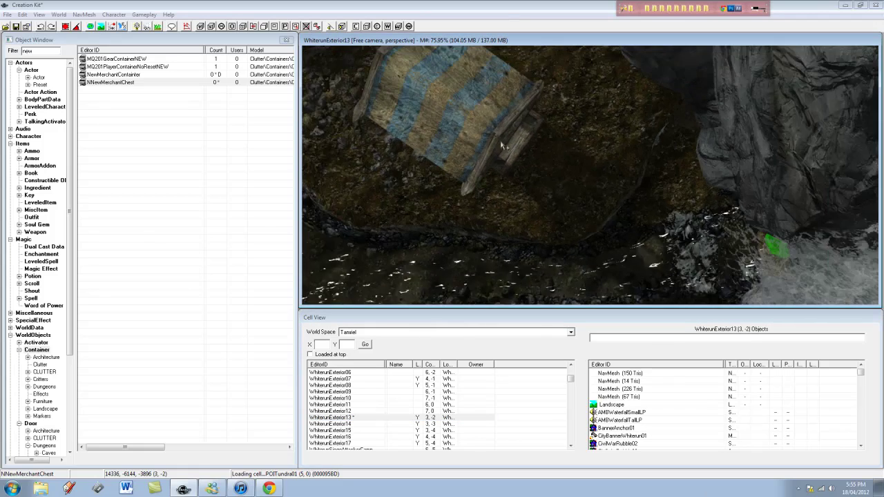
{"action": "middle_click_drag", "start_coordinate": [314, 90], "coordinate": [457, 55]}
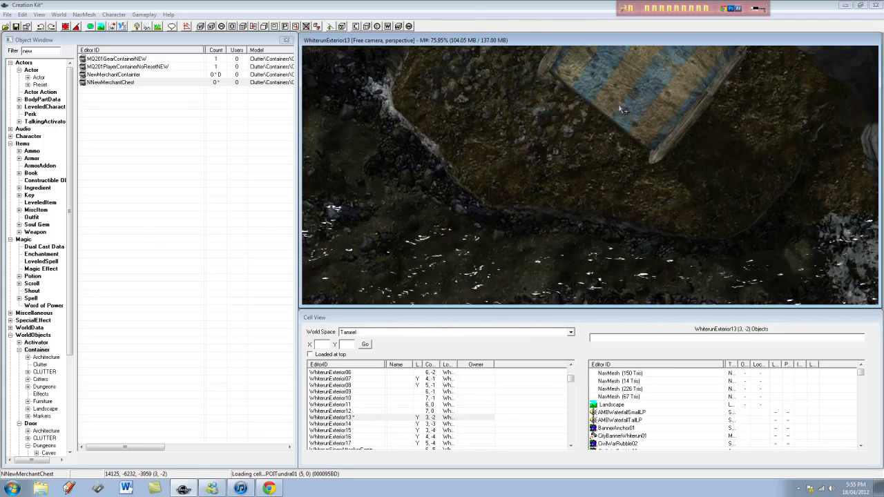
{"action": "middle_click_drag", "start_coordinate": [619, 109], "coordinate": [656, 187]}
{"action": "scroll", "coordinate": [656, 187], "scroll_direction": "down", "scroll_amount": 1}
{"action": "scroll", "coordinate": [656, 187], "scroll_direction": "down", "scroll_amount": 1}
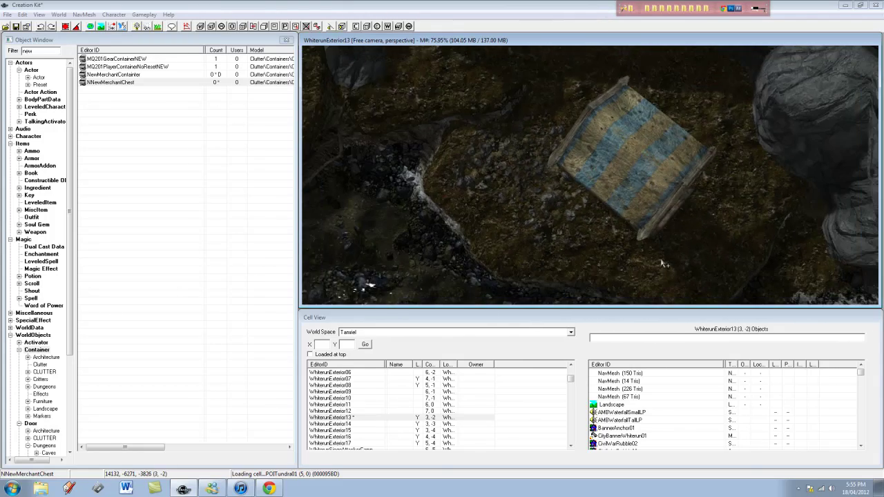
{"action": "middle_click_drag", "start_coordinate": [661, 262], "coordinate": [647, 139]}
{"action": "middle_click_drag", "start_coordinate": [648, 130], "coordinate": [645, 121]}
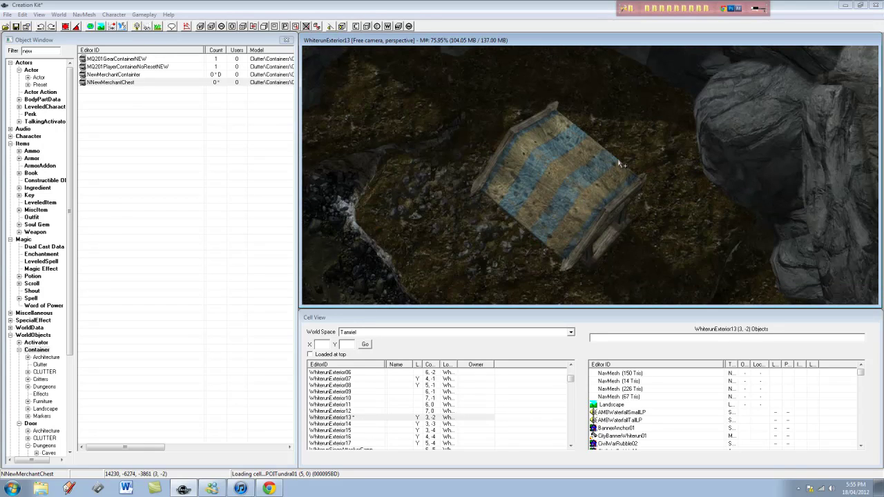
{"action": "middle_click_drag", "start_coordinate": [620, 164], "coordinate": [653, 126]}
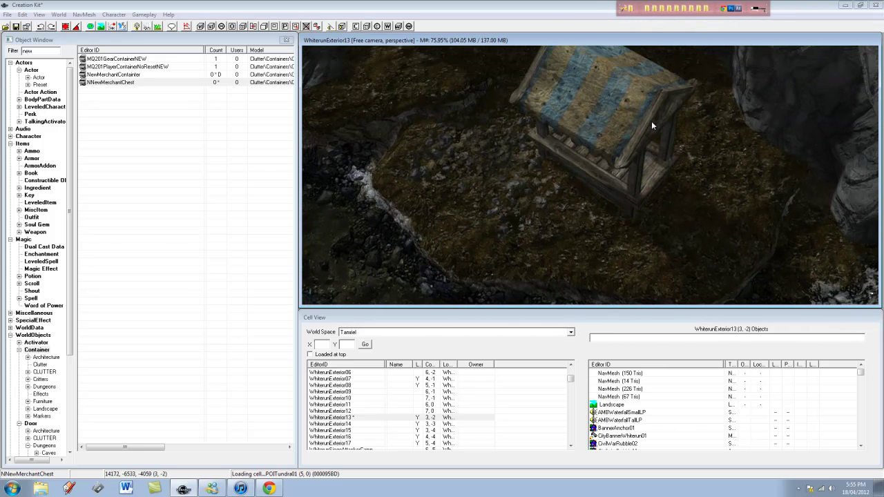
Filter the object list by "coin" across all object categories
{"action": "left_click", "coordinate": [40, 52]}
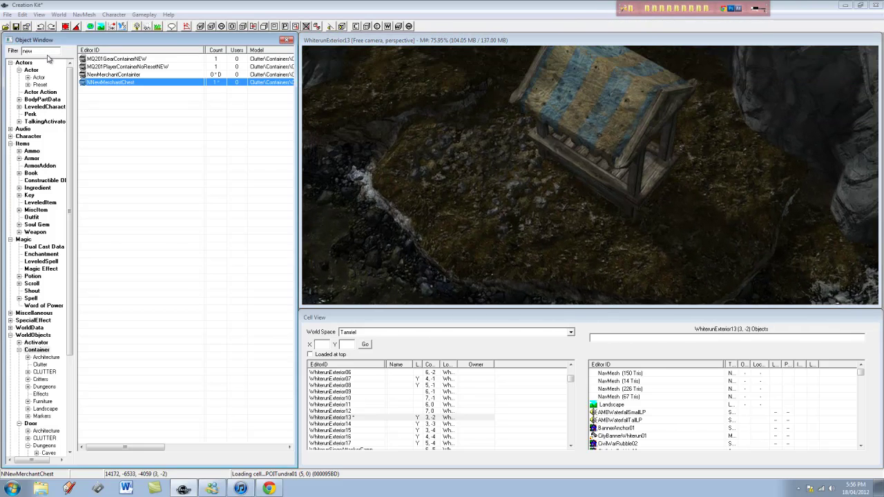
{"action": "left_click", "coordinate": [47, 53]}
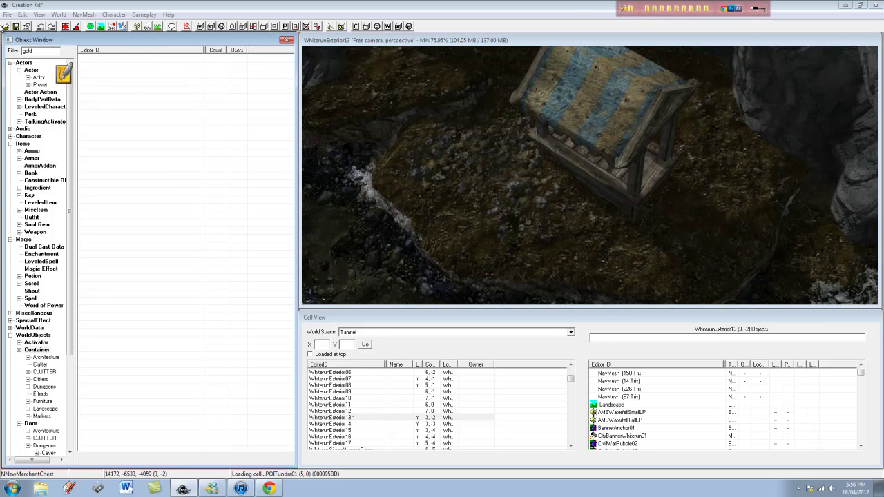
{"action": "scroll", "coordinate": [74, 352], "scroll_direction": "down", "scroll_amount": 6}
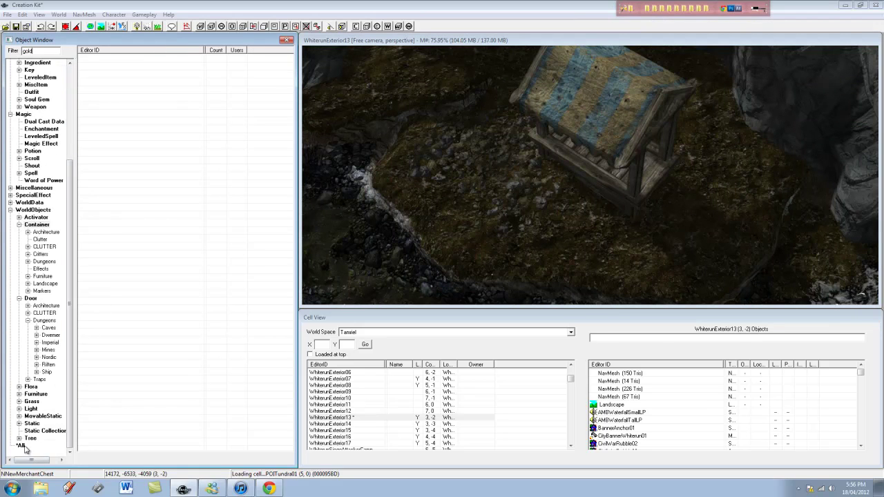
{"action": "left_click", "coordinate": [41, 51]}
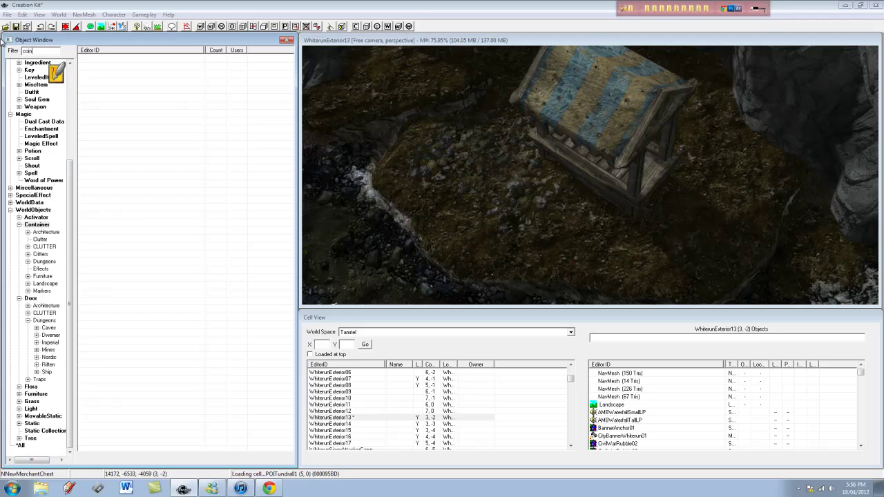
{"action": "left_click", "coordinate": [21, 446]}
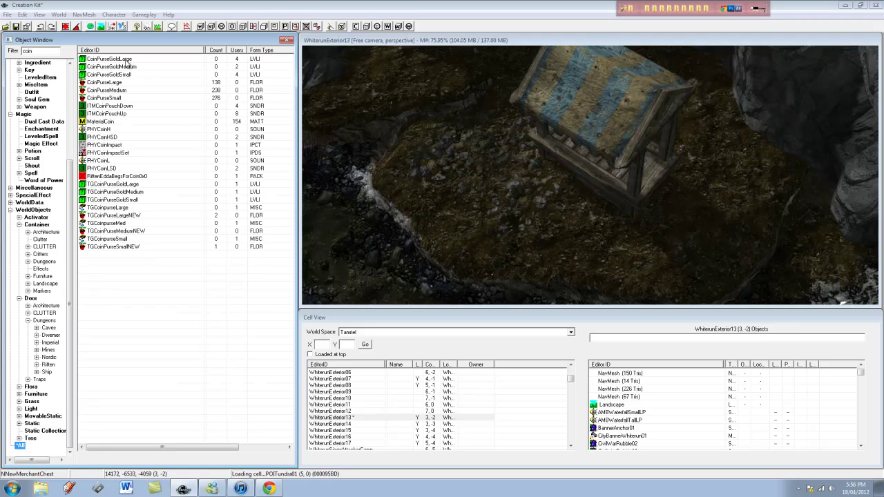
Duplicate the CoinPurseGoldLarge leveled item and refresh the "coin" filter to list the copy
{"action": "left_click", "coordinate": [130, 60]}
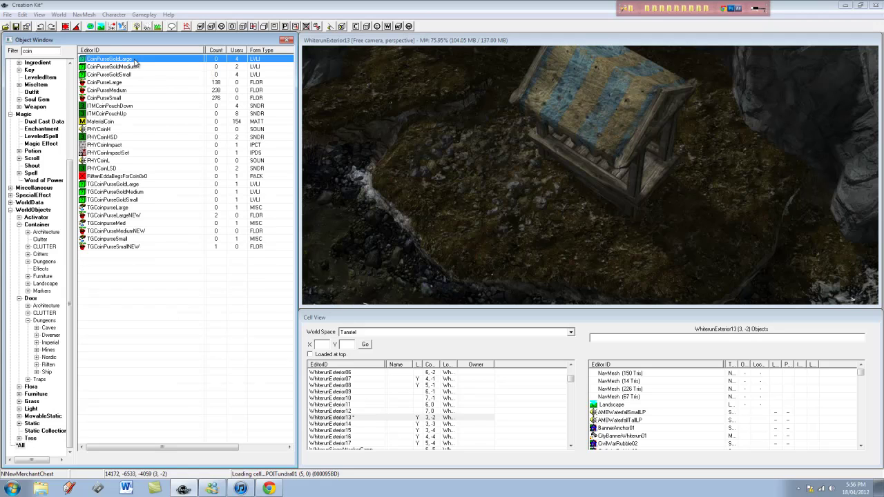
{"action": "right_click", "coordinate": [135, 62]}
{"action": "left_click", "coordinate": [104, 66]}
{"action": "key", "text": "BackSpace"}
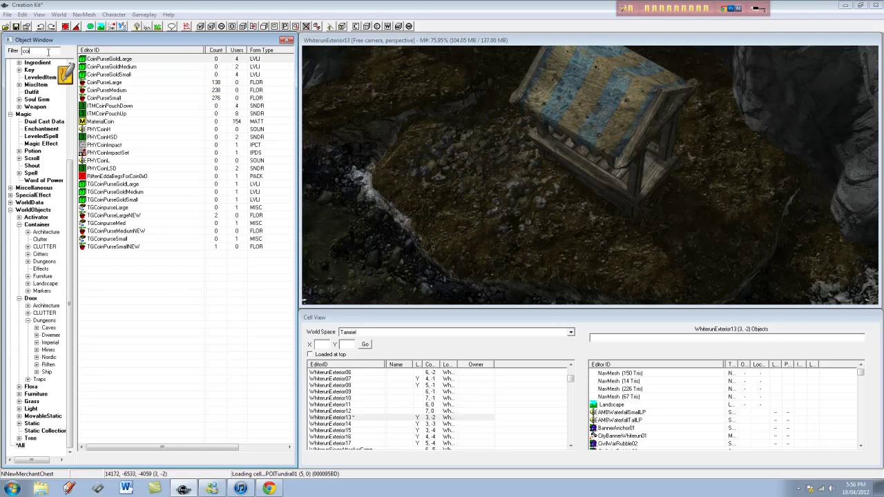
{"action": "type", "text": "n"}
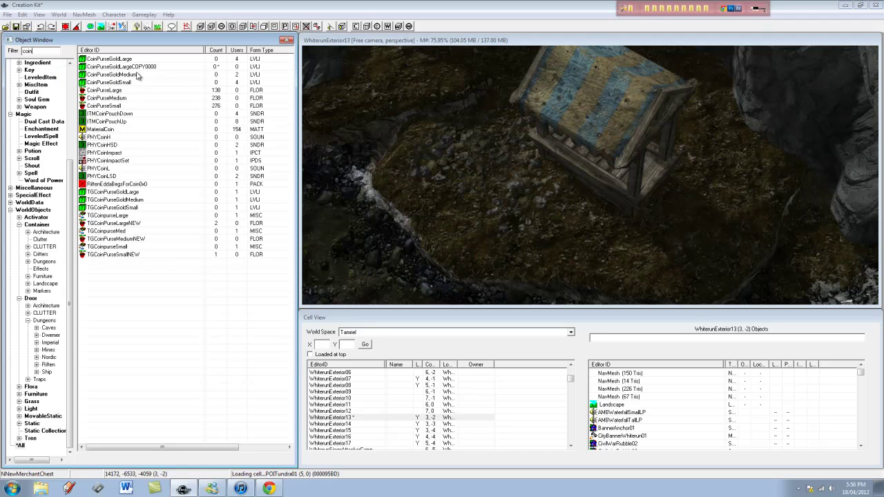
Duplicate the CoinPurseLarge flora object
{"action": "left_click", "coordinate": [187, 67]}
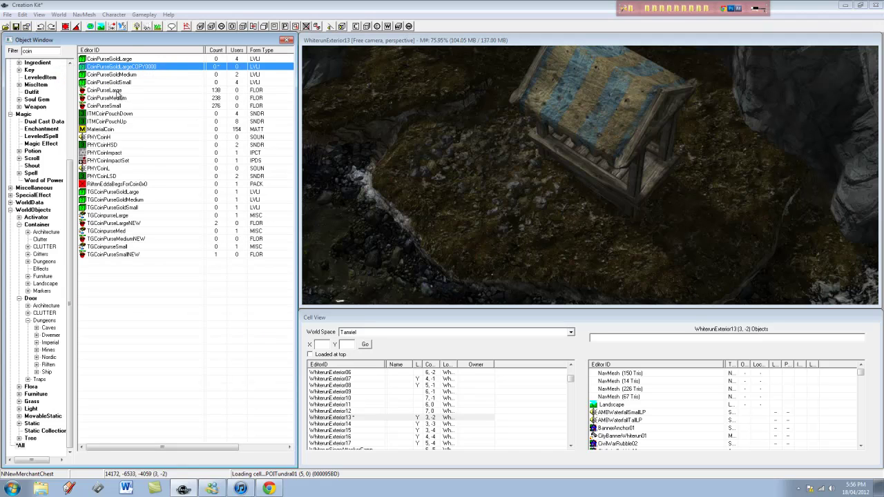
{"action": "right_click", "coordinate": [120, 91]}
{"action": "left_click", "coordinate": [152, 118]}
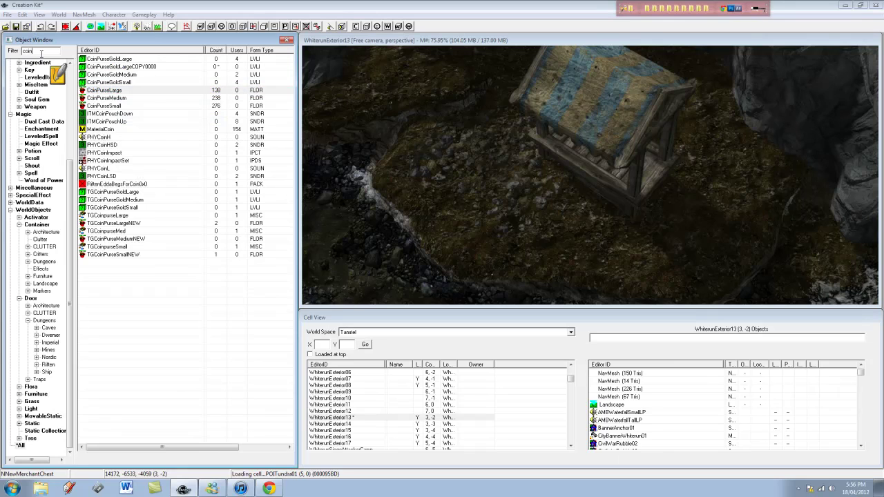
Open the copied CoinPurseGoldLarge leveled item and change its ID to CoinPurseGoldXLarge
{"action": "left_click", "coordinate": [154, 67]}
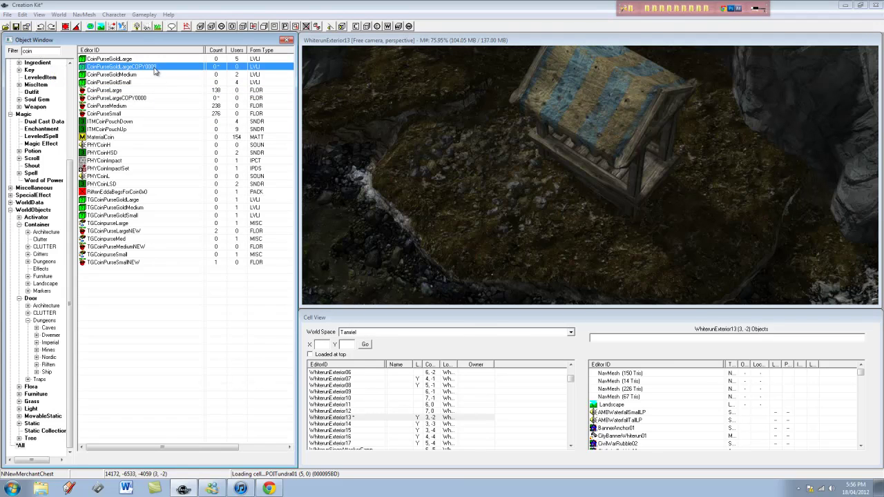
{"action": "double_click", "coordinate": [156, 69]}
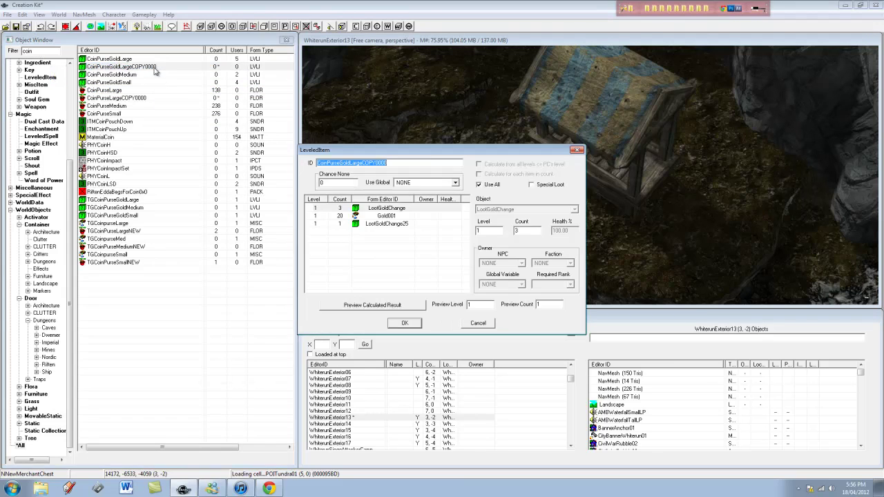
{"action": "left_click", "coordinate": [350, 163]}
{"action": "left_click_drag", "start_coordinate": [366, 163], "coordinate": [391, 163]}
{"action": "key", "text": "Delete"}
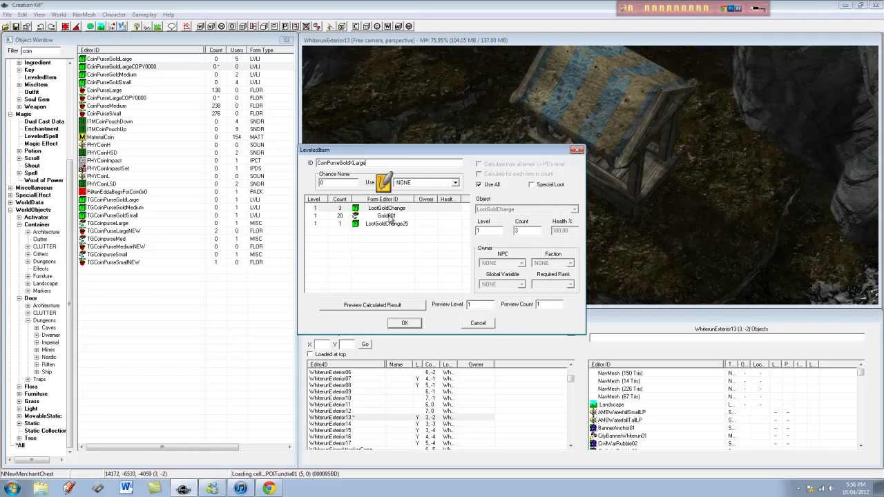
Set the Gold001 entry's count to 50 and save the leveled item without creating a new form
{"action": "left_click", "coordinate": [379, 217]}
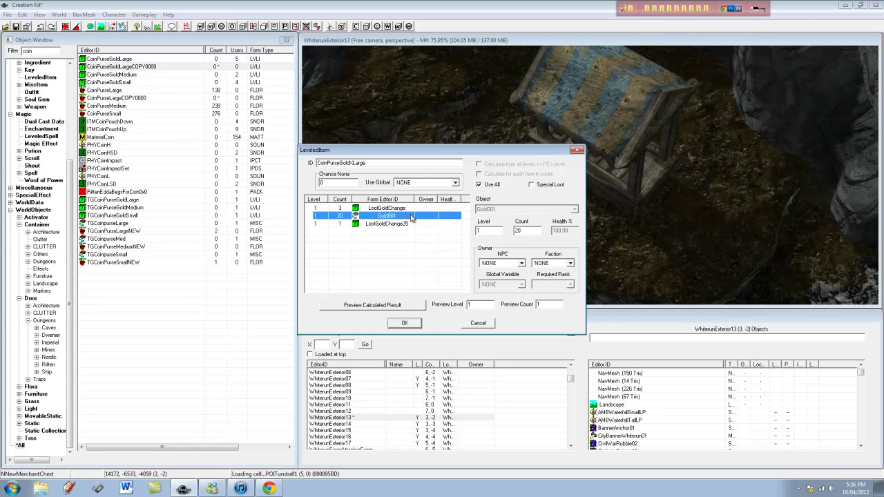
{"action": "key", "text": "Tab"}
{"action": "type", "text": "50"}
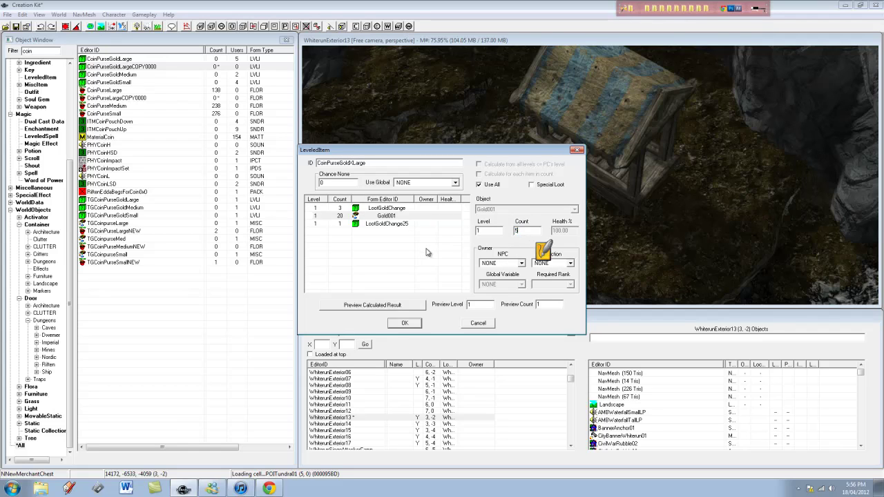
{"action": "left_click", "coordinate": [405, 323]}
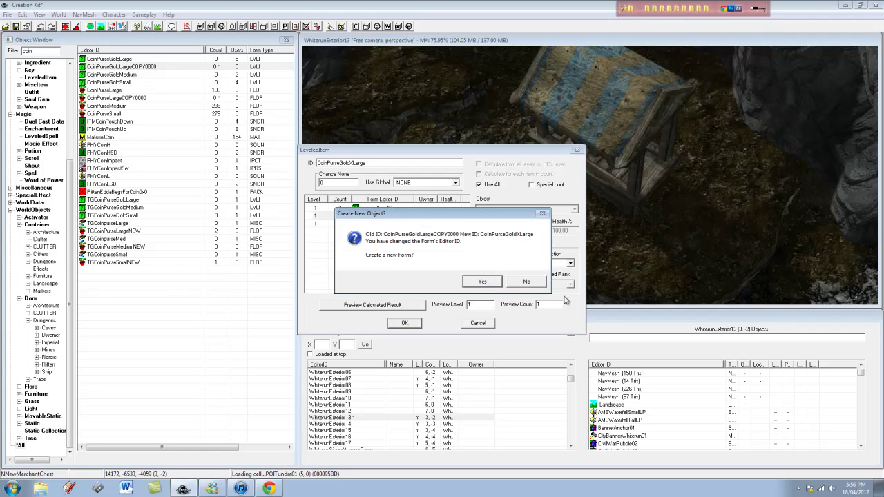
{"action": "left_click", "coordinate": [533, 282]}
{"action": "left_click", "coordinate": [471, 278]}
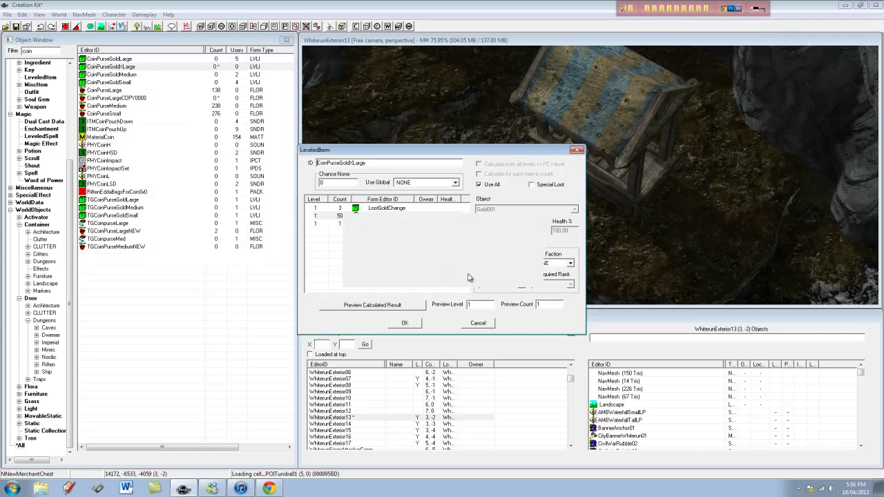
Open the copied CoinPurseLarge flora object, set its ID to CoinPurseXLarge and its name to "Coin Purse X Large"
{"action": "right_click", "coordinate": [147, 105]}
{"action": "right_click", "coordinate": [144, 98]}
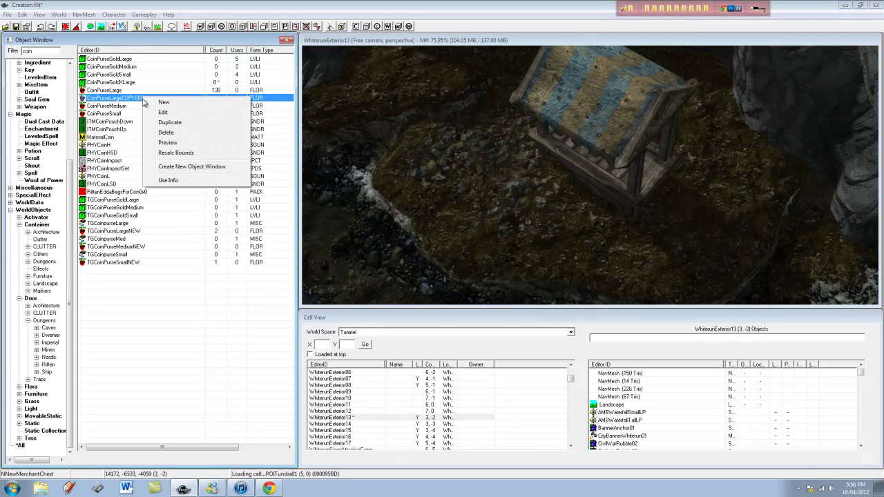
{"action": "left_click", "coordinate": [163, 113]}
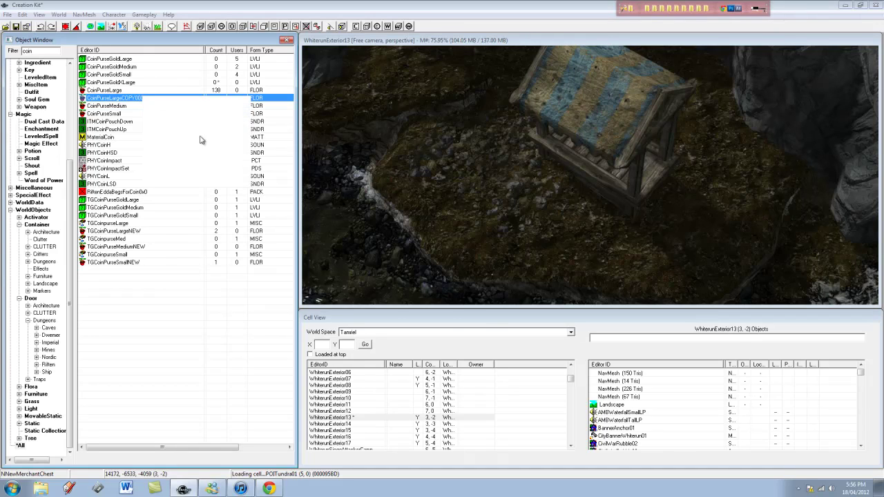
{"action": "double_click", "coordinate": [148, 100]}
{"action": "left_click", "coordinate": [340, 180]}
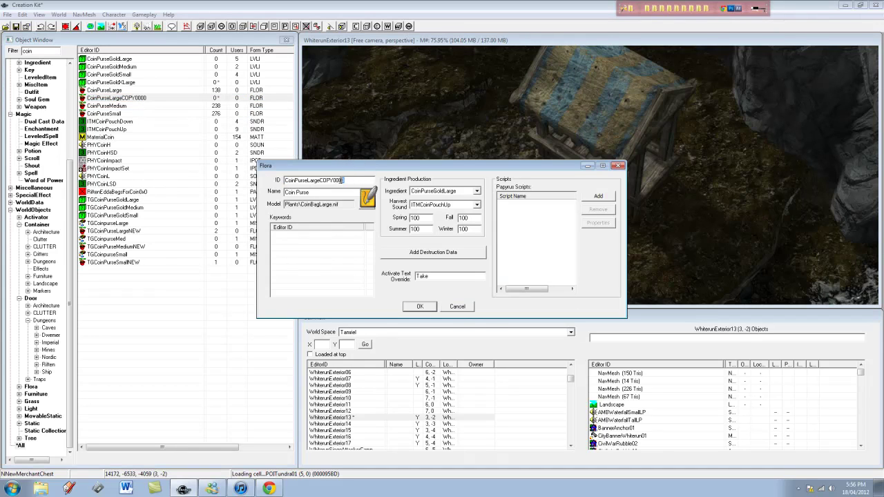
{"action": "key", "text": "Delete"}
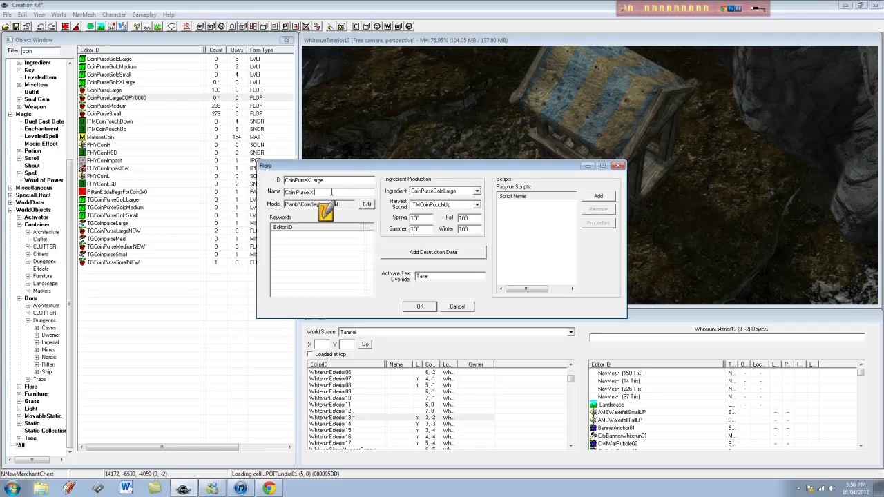
{"action": "type", "text": "arge"}
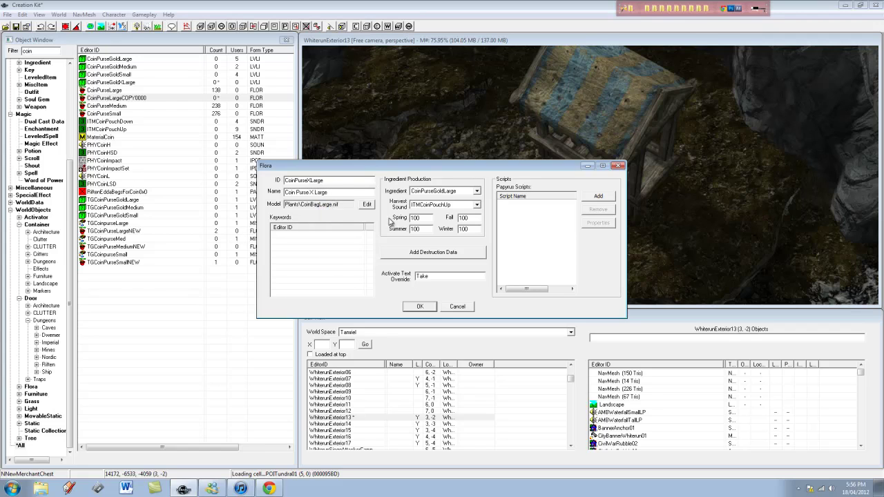
Assign CoinPurseGoldXLarge as the purse's ingredient and save the flora object without creating a new form
{"action": "left_click", "coordinate": [468, 193]}
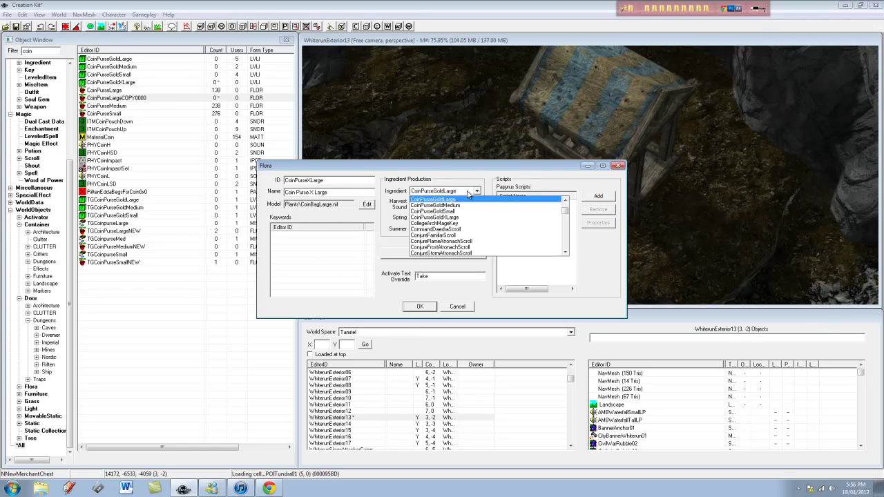
{"action": "left_click", "coordinate": [464, 218]}
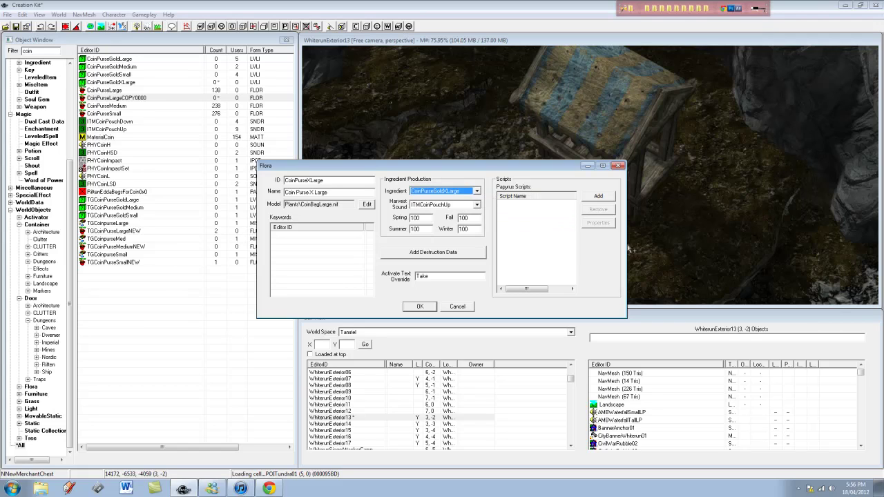
{"action": "left_click", "coordinate": [422, 307]}
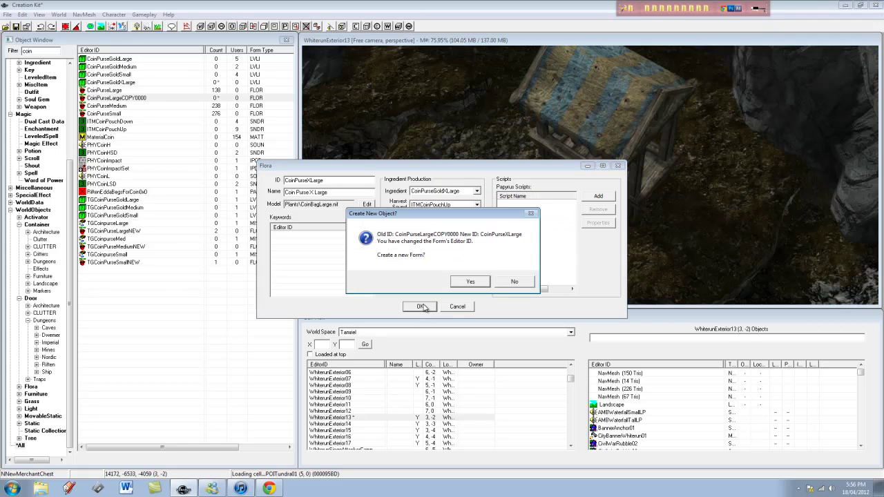
{"action": "left_click", "coordinate": [516, 283]}
{"action": "left_click", "coordinate": [501, 276]}
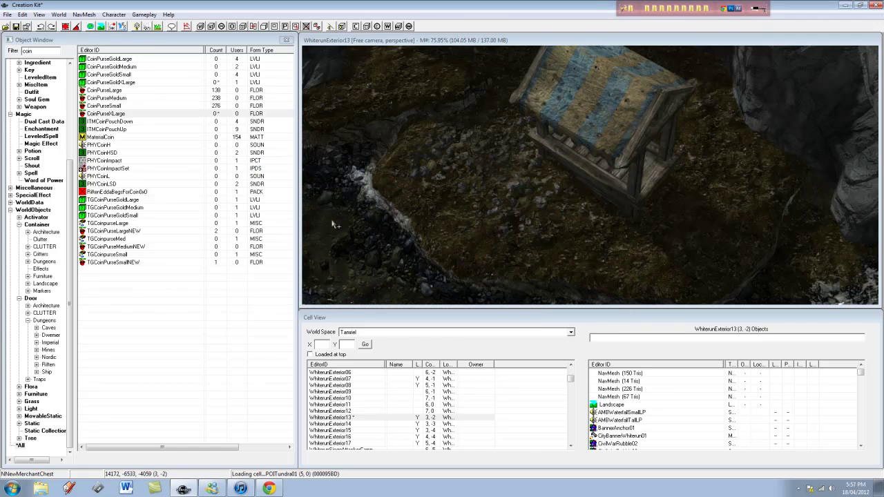
Place three CoinPurseXLarge objects close together on the ground beside the market stall's corner post
{"action": "left_click", "coordinate": [110, 114]}
{"action": "scroll", "coordinate": [659, 183], "scroll_direction": "up", "scroll_amount": 3}
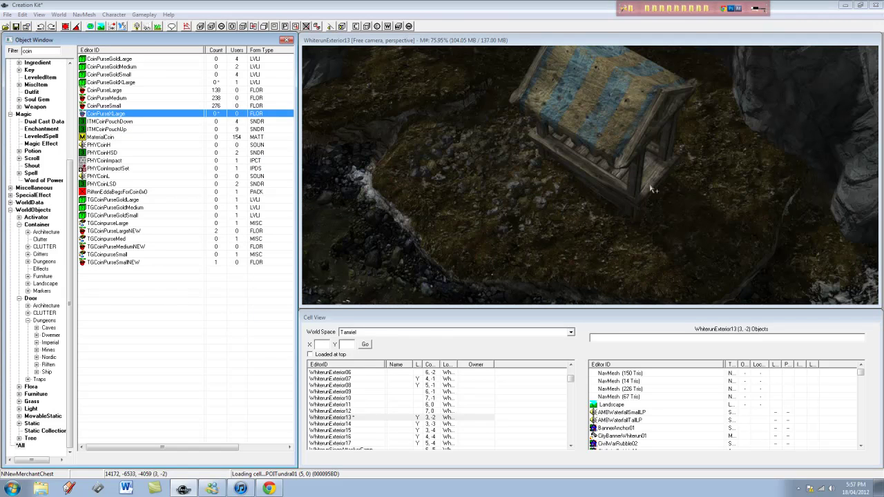
{"action": "scroll", "coordinate": [632, 173], "scroll_direction": "up", "scroll_amount": 5}
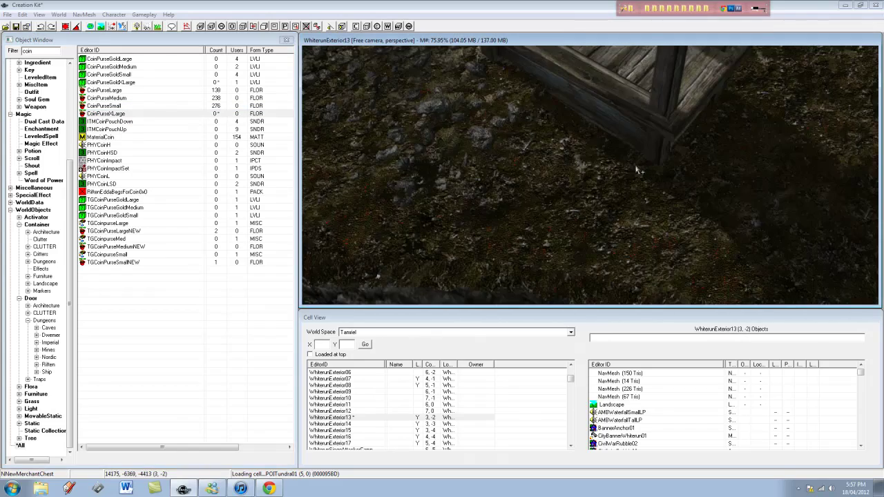
{"action": "left_click", "coordinate": [110, 114]}
{"action": "left_click_drag", "start_coordinate": [602, 179], "coordinate": [599, 179]}
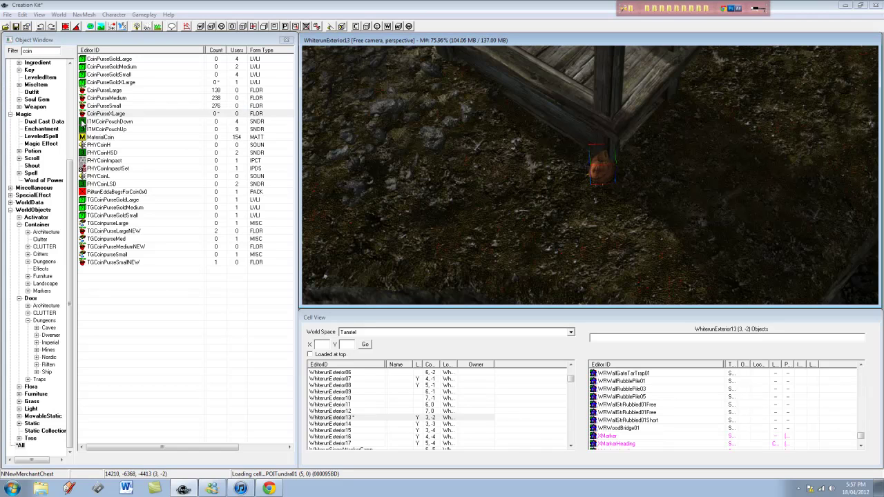
{"action": "left_click_drag", "start_coordinate": [85, 115], "coordinate": [586, 164]}
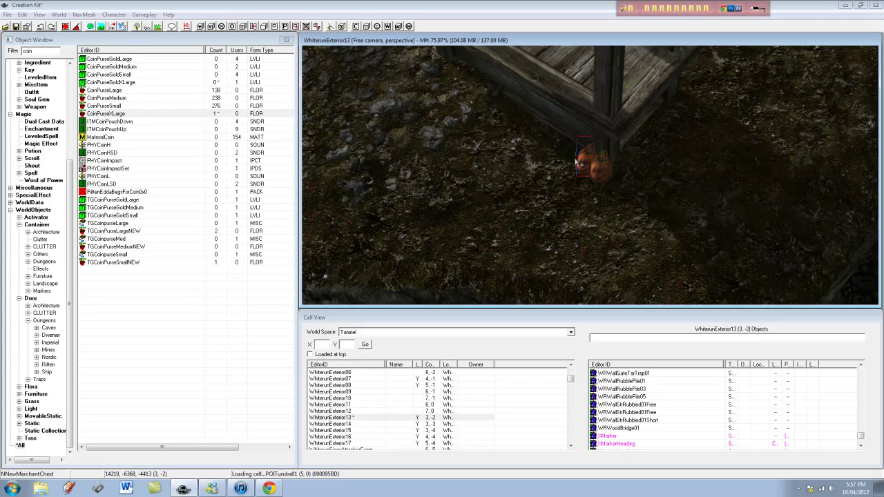
{"action": "left_click_drag", "start_coordinate": [114, 114], "coordinate": [600, 166]}
{"action": "middle_click_drag", "start_coordinate": [637, 158], "coordinate": [562, 162]}
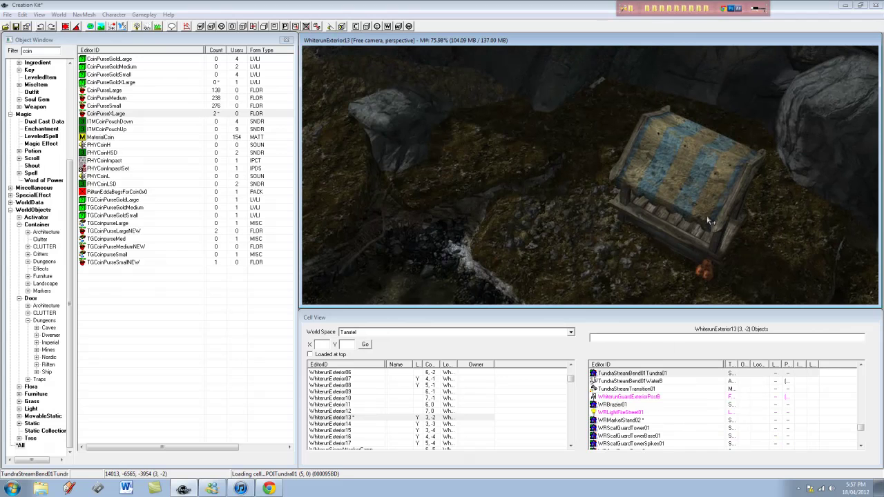
{"action": "middle_click_drag", "start_coordinate": [708, 221], "coordinate": [667, 198]}
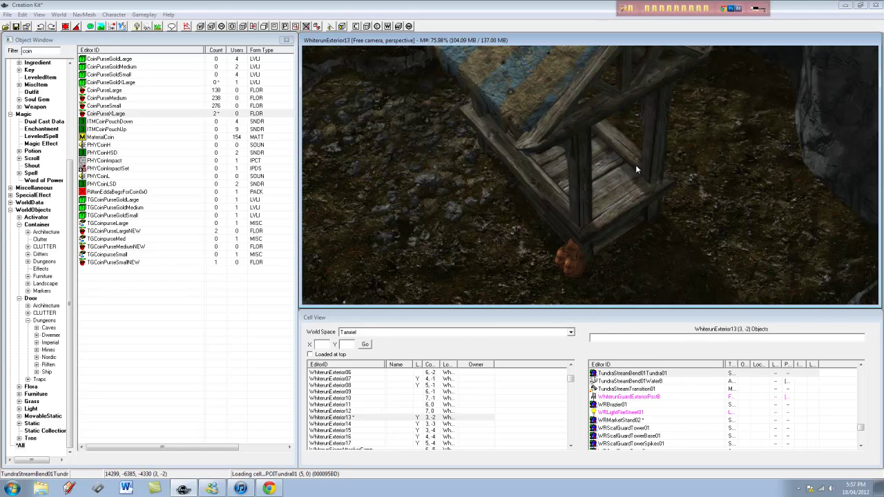
{"action": "middle_click_drag", "start_coordinate": [635, 164], "coordinate": [625, 172]}
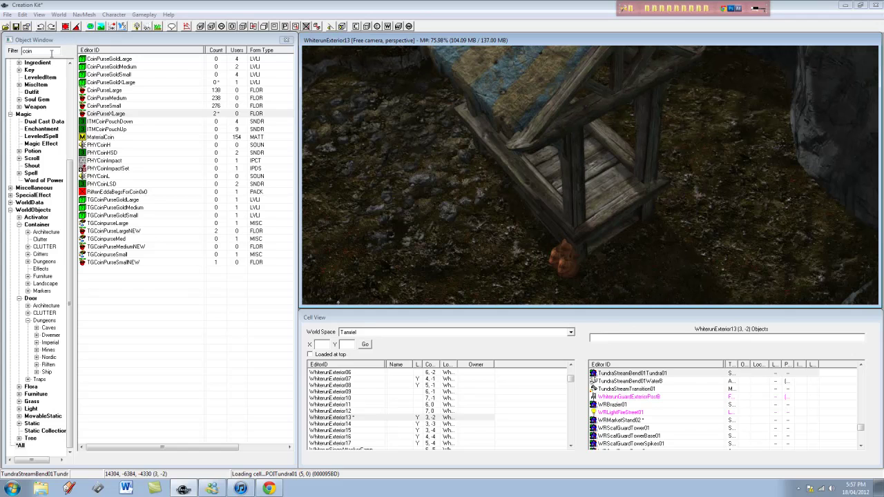
Filter the container objects for "nnew" and open the NNewMerchantChest container
{"action": "left_click", "coordinate": [60, 79]}
{"action": "left_click", "coordinate": [37, 225]}
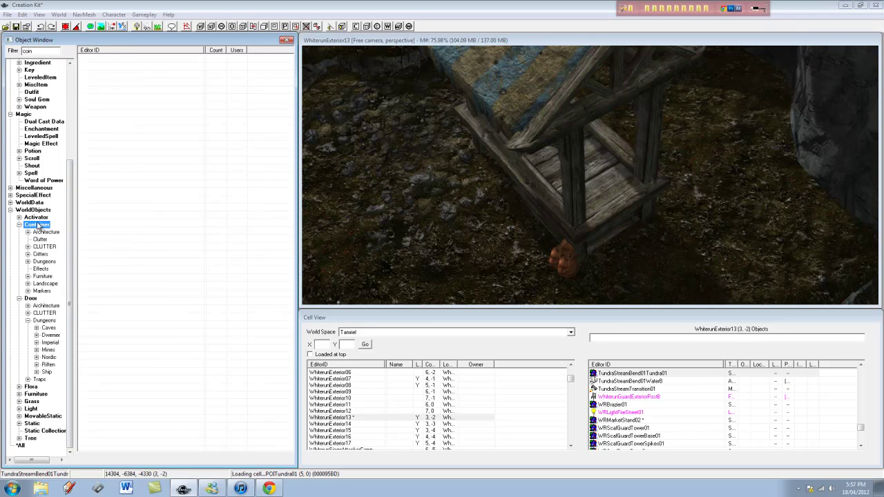
{"action": "double_click", "coordinate": [48, 51]}
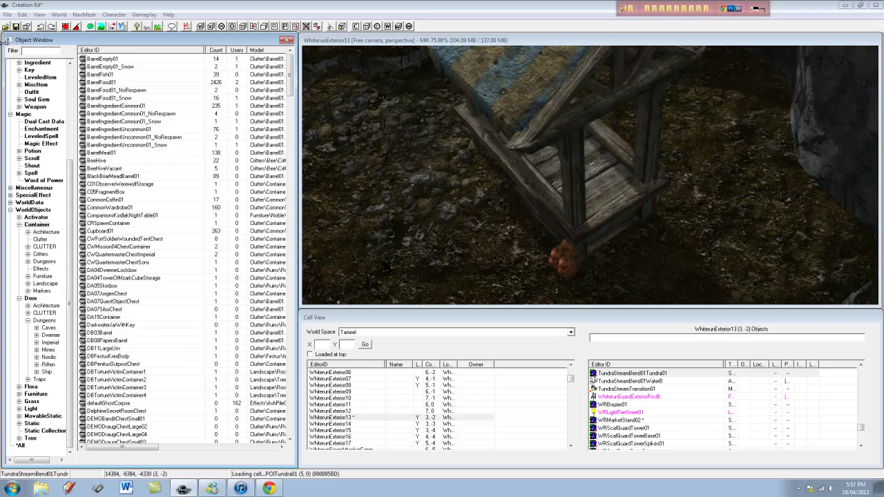
{"action": "type", "text": "nnew"}
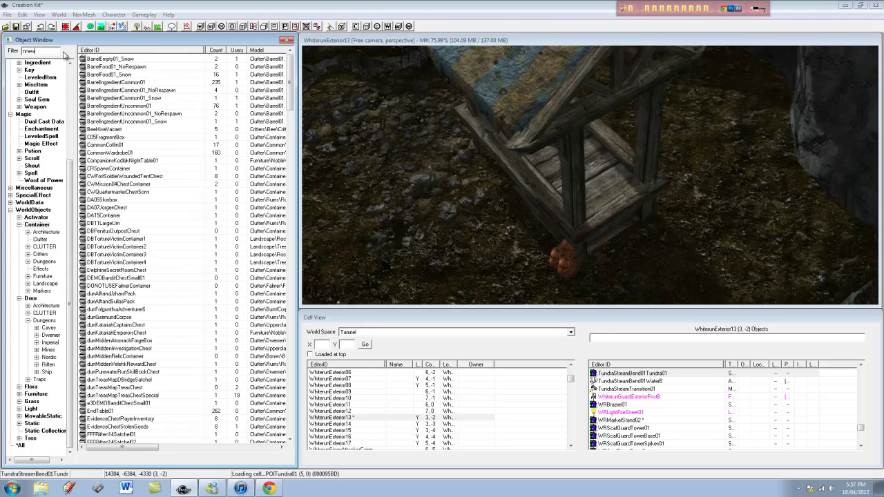
{"action": "left_click", "coordinate": [119, 59]}
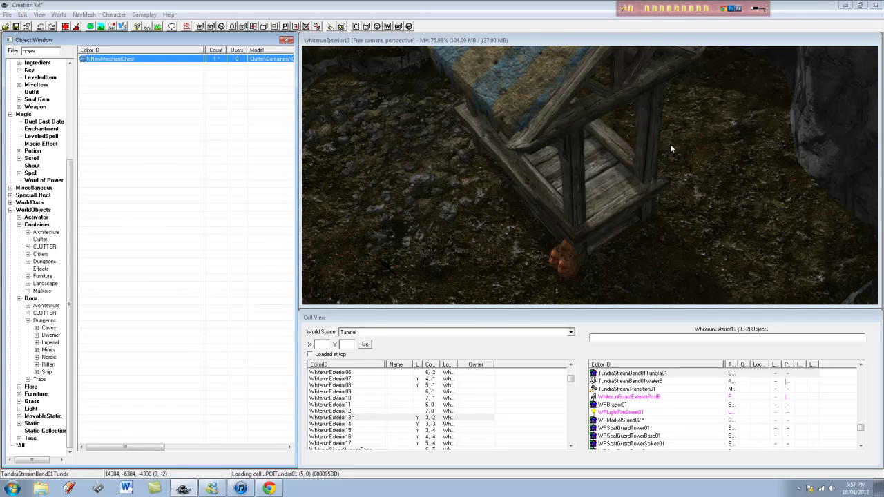
{"action": "key", "text": "Return"}
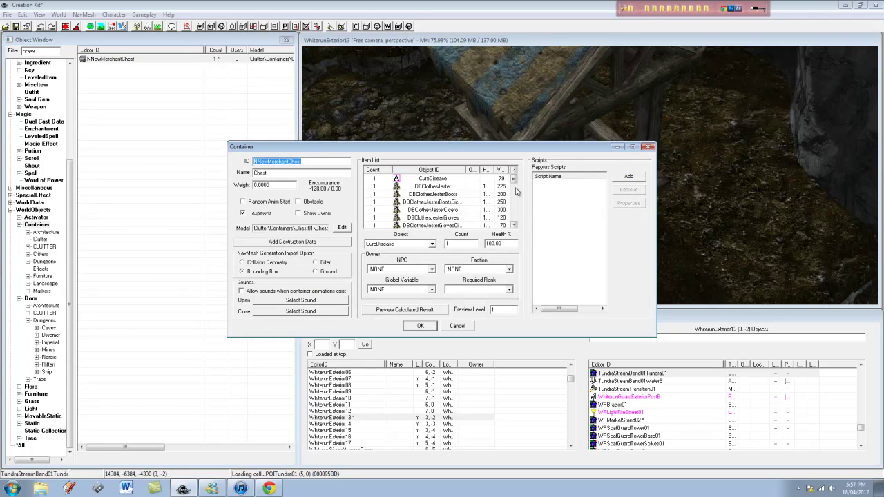
Preview the merchant chest's calculated contents, examine which items it generates, and close the container without saving
{"action": "left_click_drag", "start_coordinate": [516, 179], "coordinate": [518, 195]}
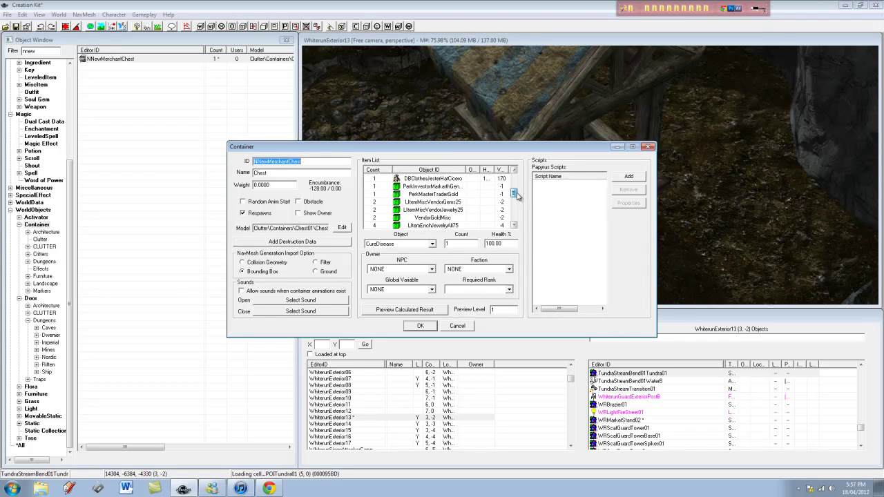
{"action": "left_click", "coordinate": [407, 310]}
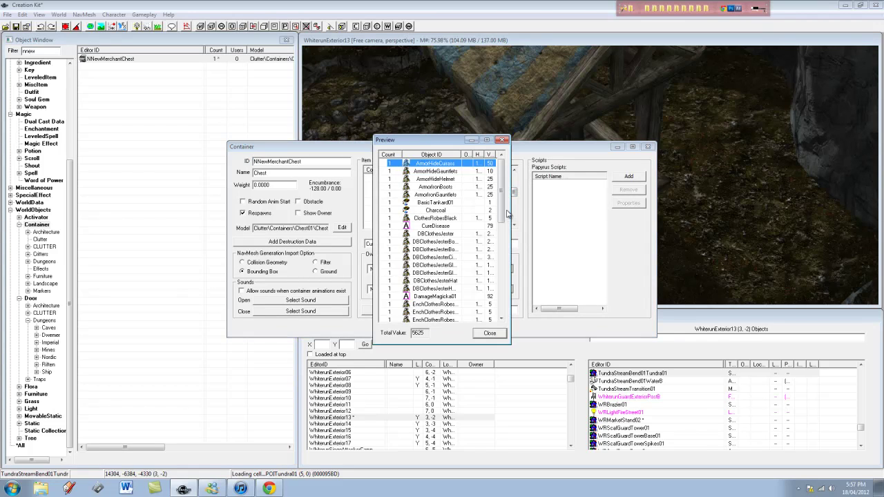
{"action": "left_click_drag", "start_coordinate": [502, 215], "coordinate": [502, 285]}
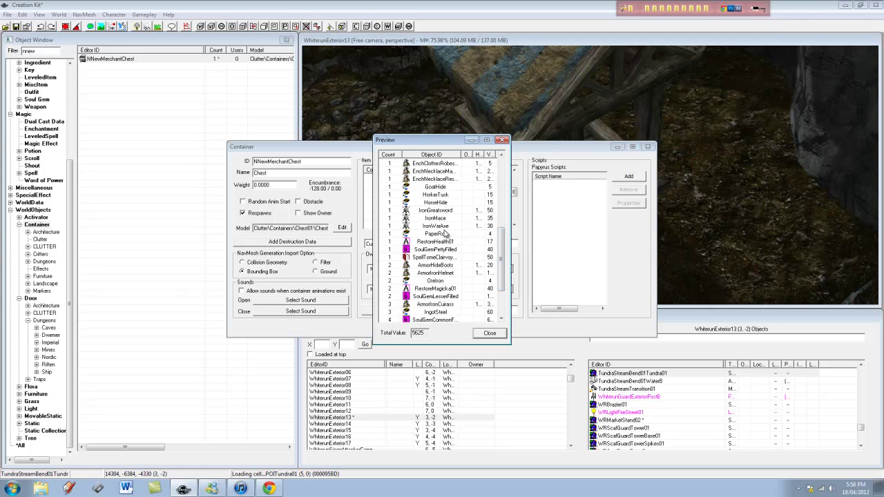
{"action": "left_click", "coordinate": [448, 234]}
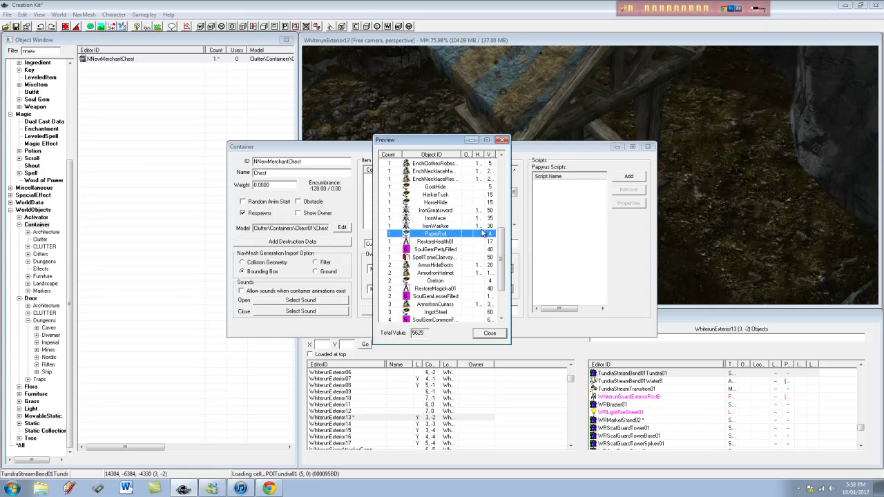
{"action": "left_click", "coordinate": [447, 203]}
{"action": "left_click_drag", "start_coordinate": [499, 237], "coordinate": [502, 177]}
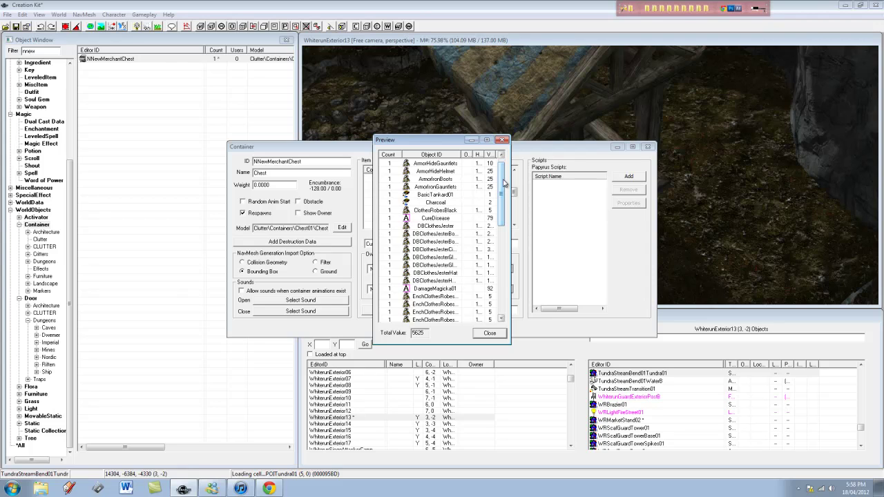
{"action": "left_click_drag", "start_coordinate": [502, 197], "coordinate": [503, 224]}
{"action": "left_click", "coordinate": [490, 332]}
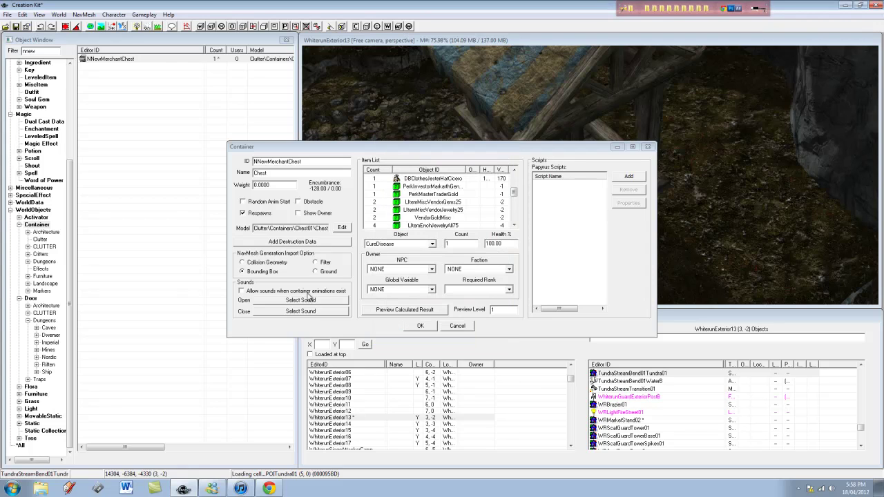
{"action": "left_click", "coordinate": [460, 325]}
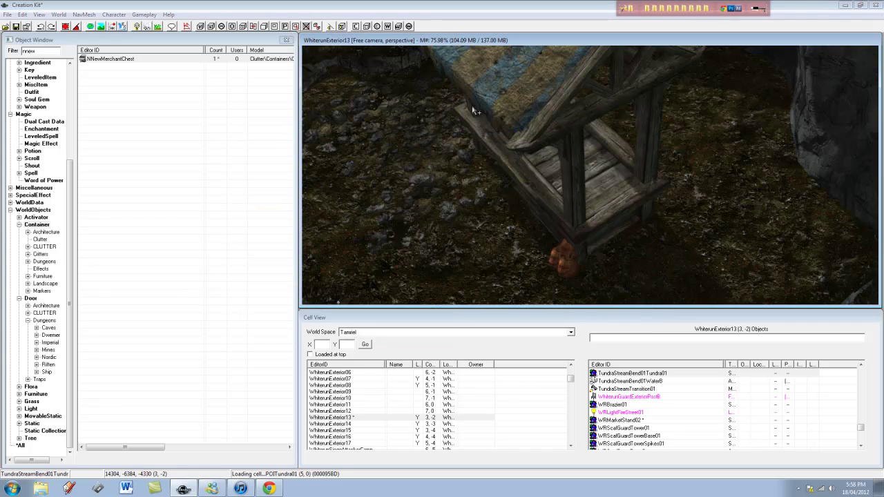
{"action": "middle_click_drag", "start_coordinate": [610, 95], "coordinate": [637, 80]}
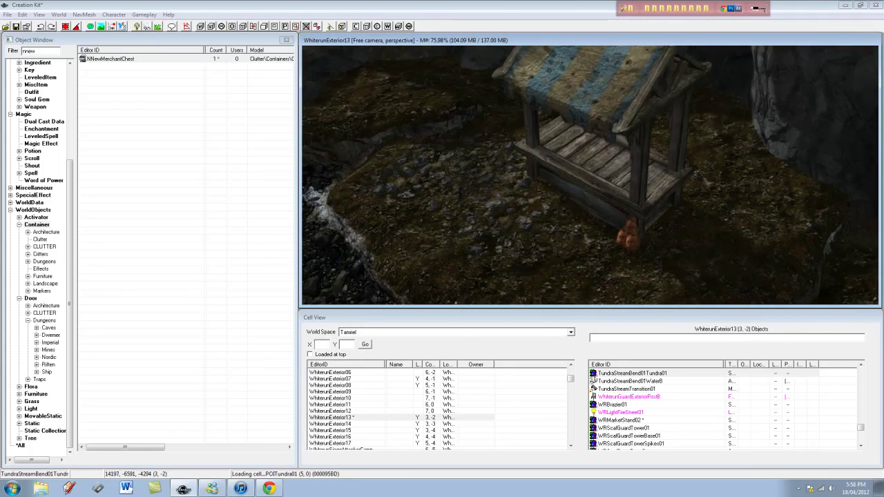
{"action": "left_click", "coordinate": [49, 52]}
{"action": "double_click", "coordinate": [48, 52]}
{"action": "type", "text": "charcoa"}
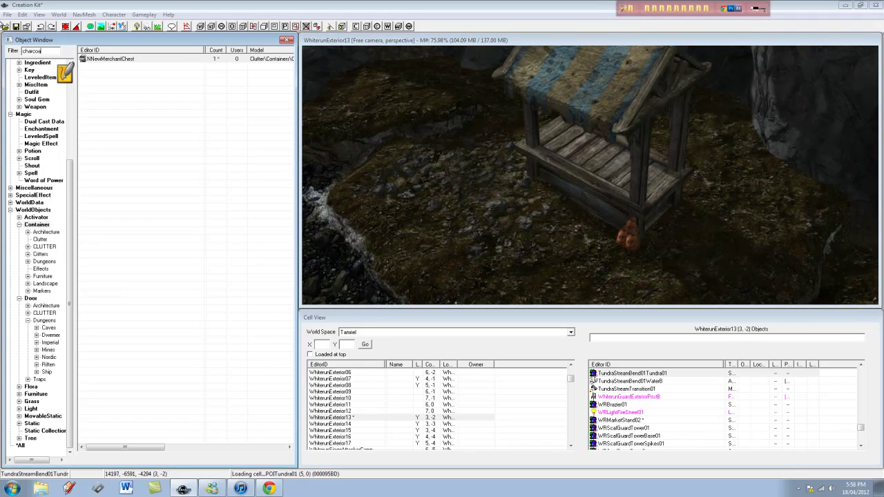
{"action": "type", "text": "l"}
{"action": "key", "text": "ctrl+a"}
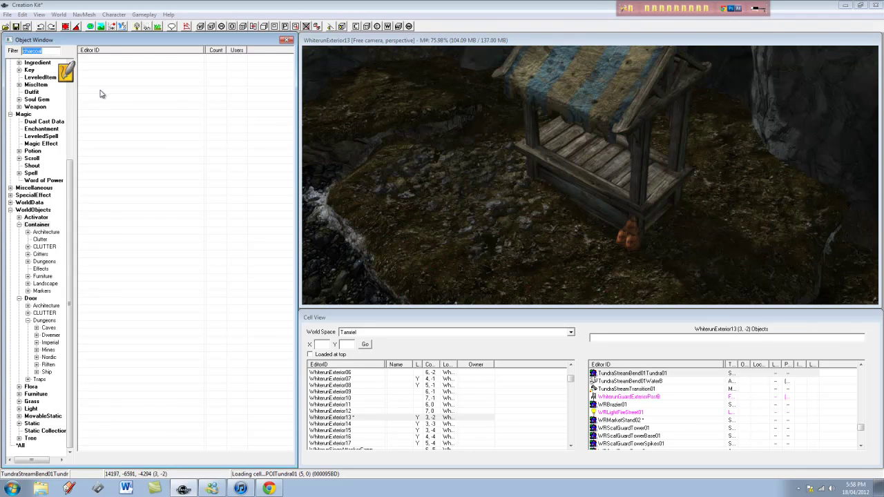
Filter the containers for "new", reopen NNewMerchantChest and move its window clear of the stall view
{"action": "type", "text": "new"}
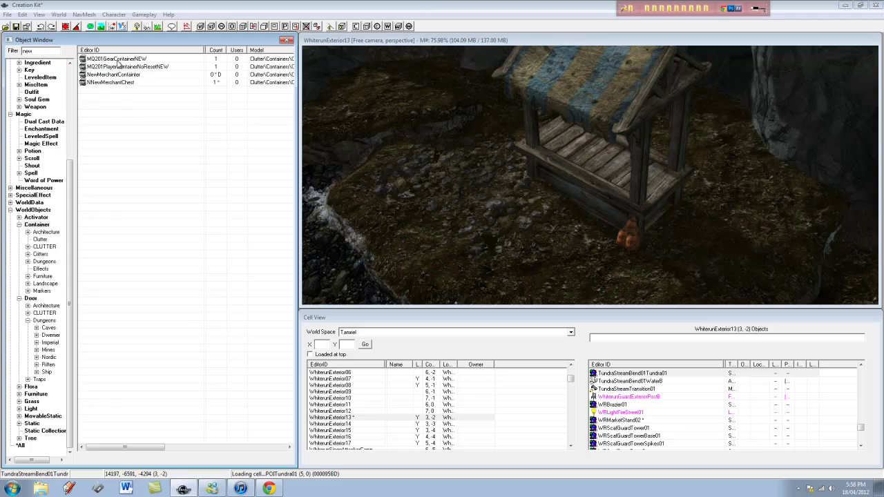
{"action": "left_click", "coordinate": [118, 83]}
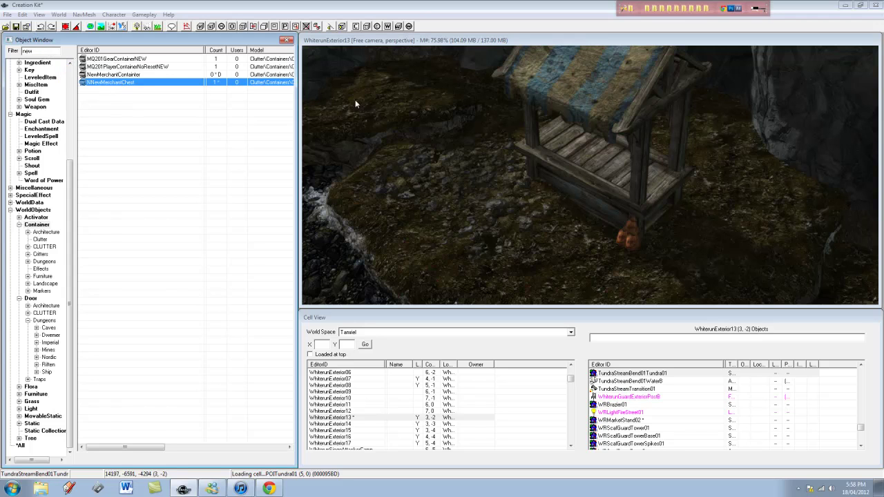
{"action": "double_click", "coordinate": [221, 83]}
{"action": "left_click_drag", "start_coordinate": [445, 147], "coordinate": [615, 292]}
Filter all objects for "charcoal", try placing a Charcoal item on the stall's counter, and delete it
{"action": "left_click", "coordinate": [37, 53]}
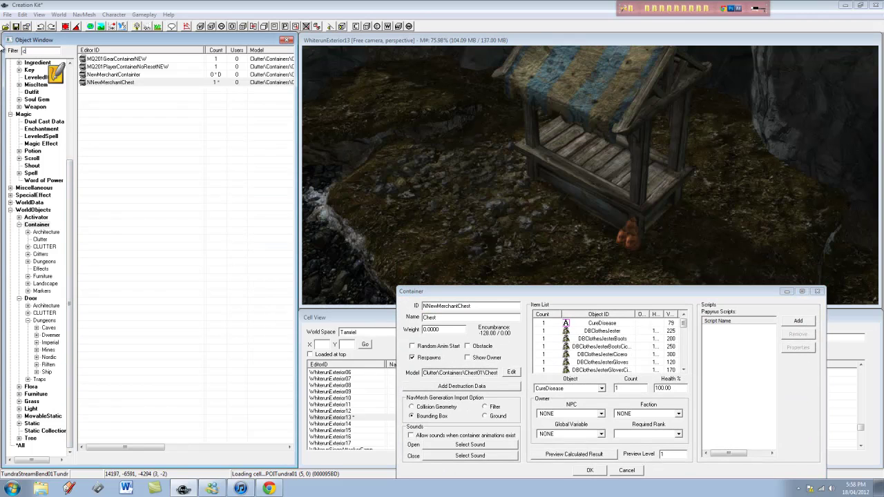
{"action": "left_click", "coordinate": [21, 445]}
{"action": "left_click_drag", "start_coordinate": [124, 61], "coordinate": [636, 185]}
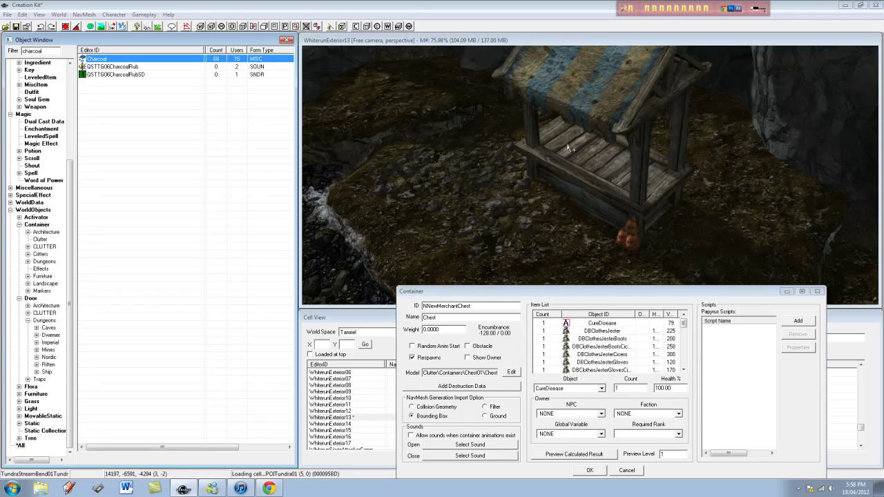
{"action": "left_click_drag", "start_coordinate": [570, 149], "coordinate": [571, 148]}
{"action": "scroll", "coordinate": [570, 149], "scroll_direction": "up", "scroll_amount": 6}
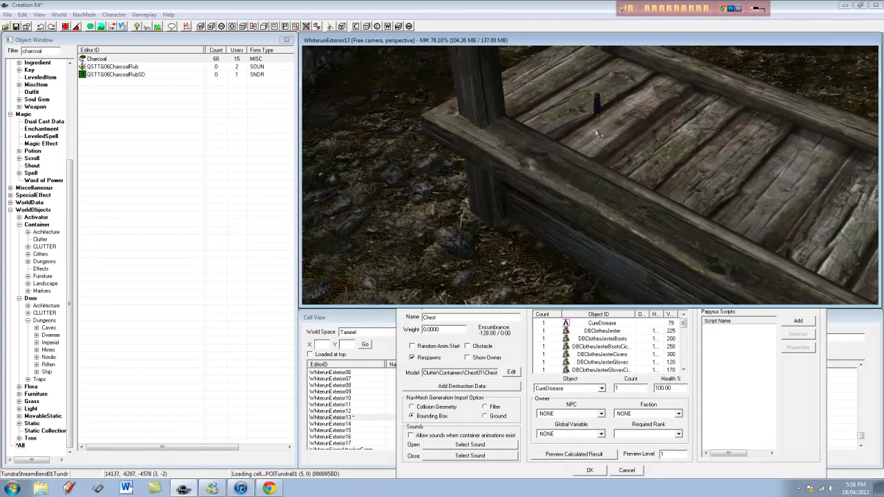
{"action": "scroll", "coordinate": [599, 134], "scroll_direction": "up", "scroll_amount": 3}
{"action": "scroll", "coordinate": [599, 135], "scroll_direction": "down", "scroll_amount": 3}
{"action": "key", "text": "Delete"}
Preview the chest's calculated contents for reference and place a ClothesRobesBlack item on the stall's counter near the post
{"action": "left_click", "coordinate": [596, 455]}
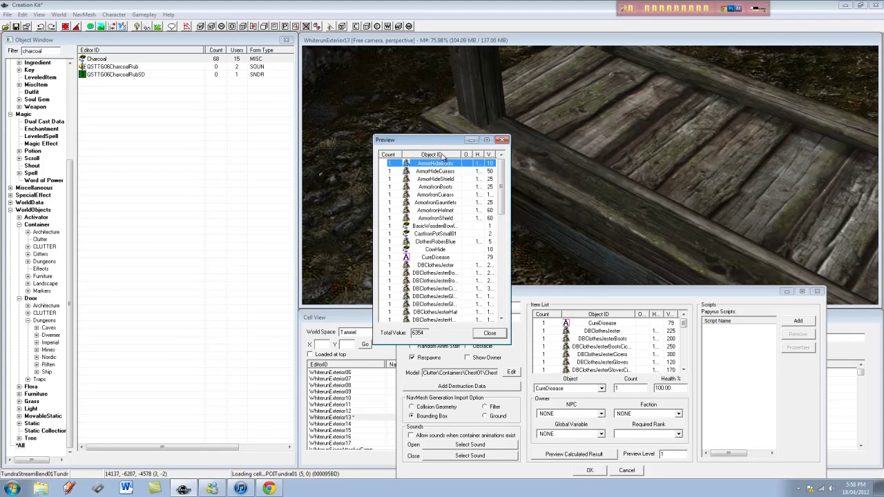
{"action": "left_click_drag", "start_coordinate": [445, 151], "coordinate": [514, 227]}
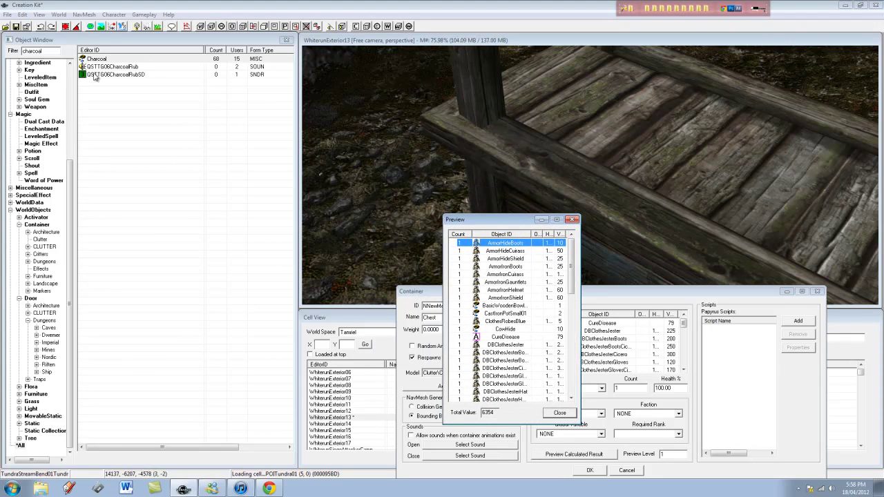
{"action": "double_click", "coordinate": [47, 51]}
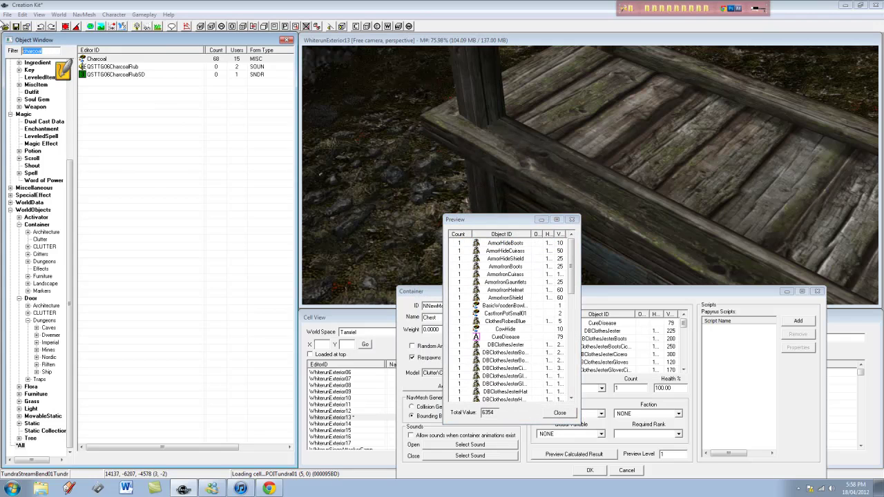
{"action": "type", "text": "robesd"}
{"action": "key", "text": "BackSpace"}
{"action": "type", "text": "bl"}
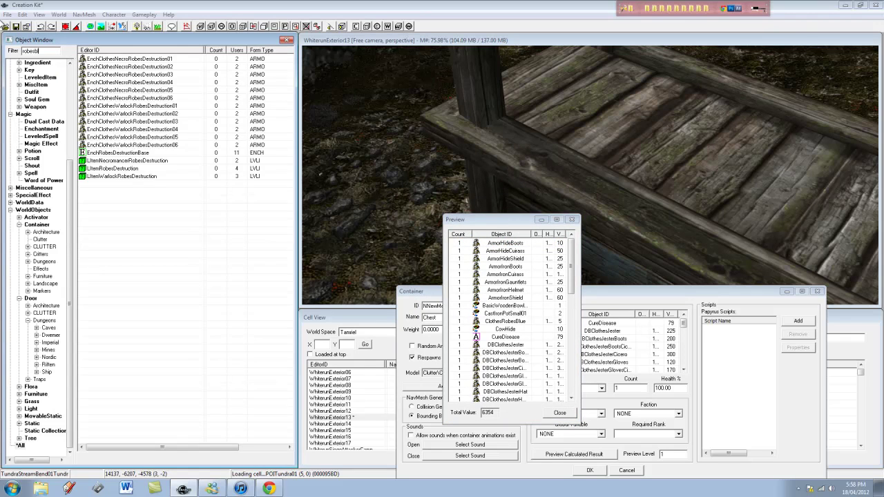
{"action": "left_click", "coordinate": [120, 60]}
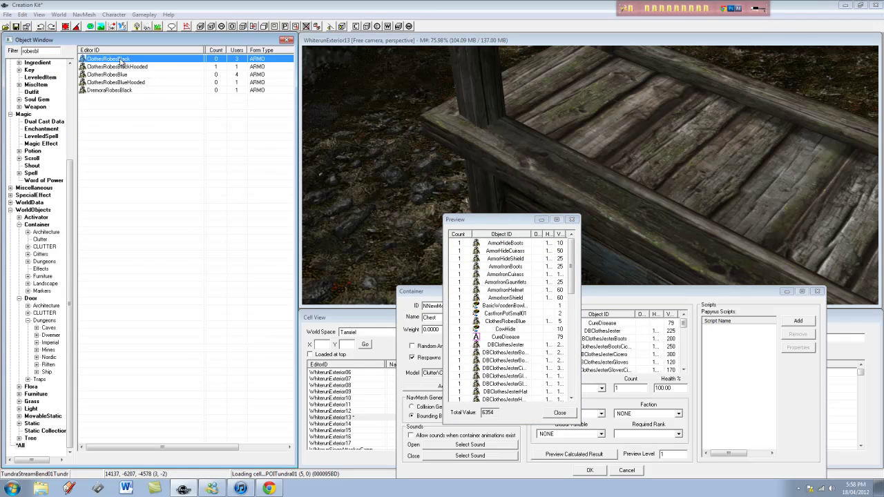
{"action": "left_click_drag", "start_coordinate": [573, 121], "coordinate": [598, 118]}
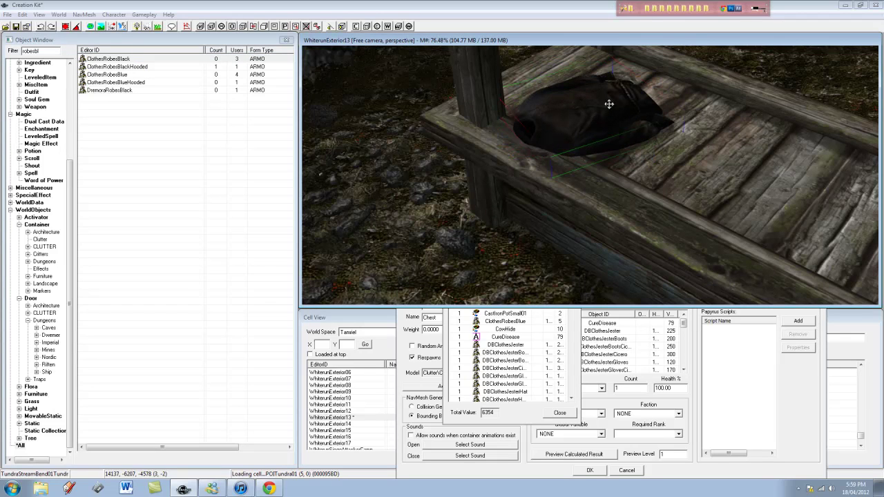
Rotate the black robes on the stall's counter and adjust their position beside the post
{"action": "right_click_drag", "start_coordinate": [609, 104], "coordinate": [729, 106]}
{"action": "key", "text": "w"}
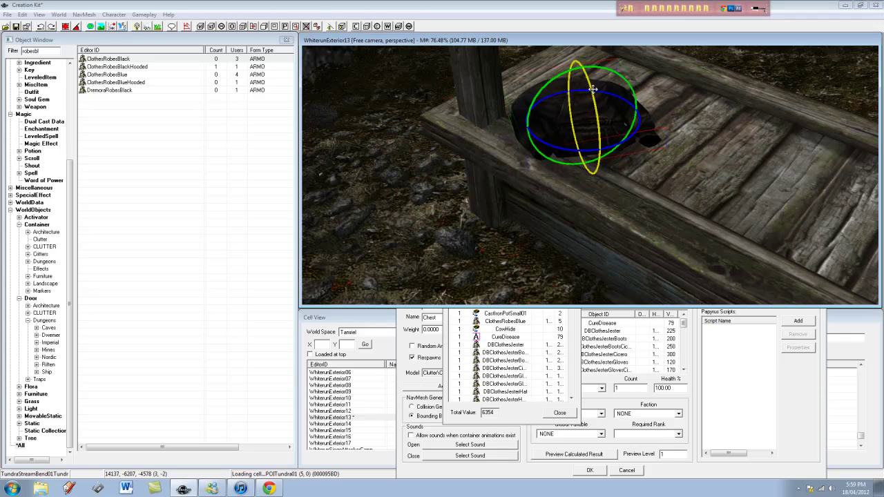
{"action": "key", "text": "w"}
{"action": "mouse_move", "coordinate": [601, 86]}
{"action": "right_mouse_down"}
{"action": "mouse_move", "coordinate": [586, 106]}
{"action": "mouse_move", "coordinate": [592, 91]}
{"action": "right_mouse_up"}
Check the NPC ownership options of the placed robes, keep the owner as NONE and confirm the reference
{"action": "double_click", "coordinate": [592, 91]}
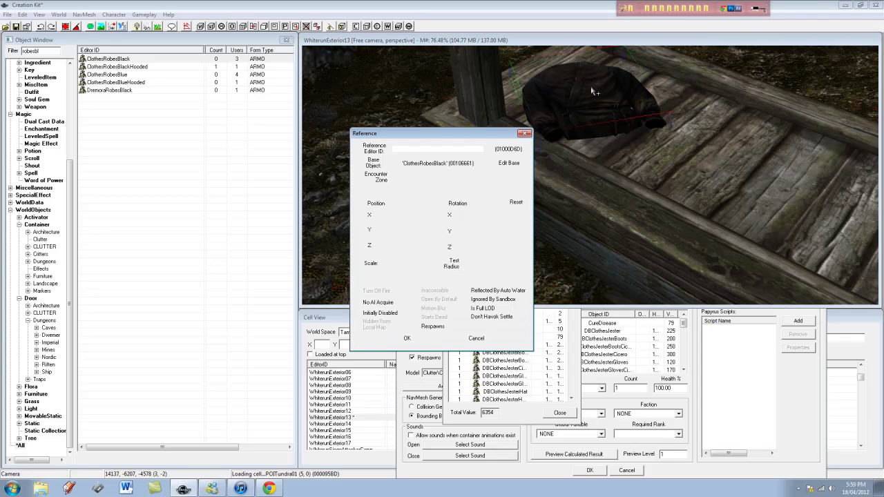
{"action": "left_click", "coordinate": [396, 190]}
{"action": "left_click", "coordinate": [406, 219]}
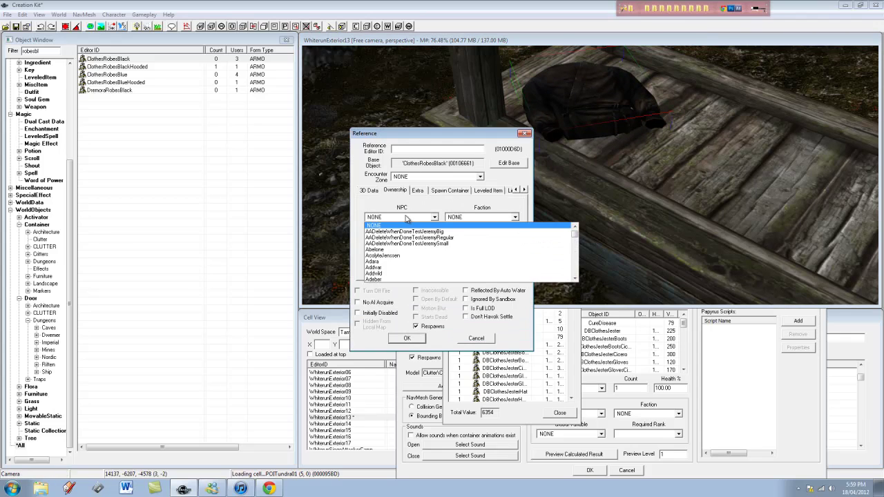
{"action": "left_click", "coordinate": [406, 220]}
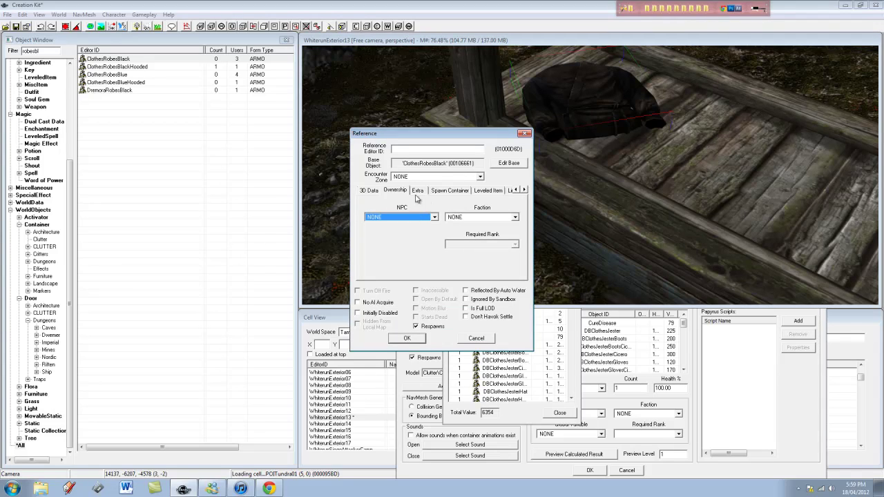
{"action": "left_click", "coordinate": [414, 338]}
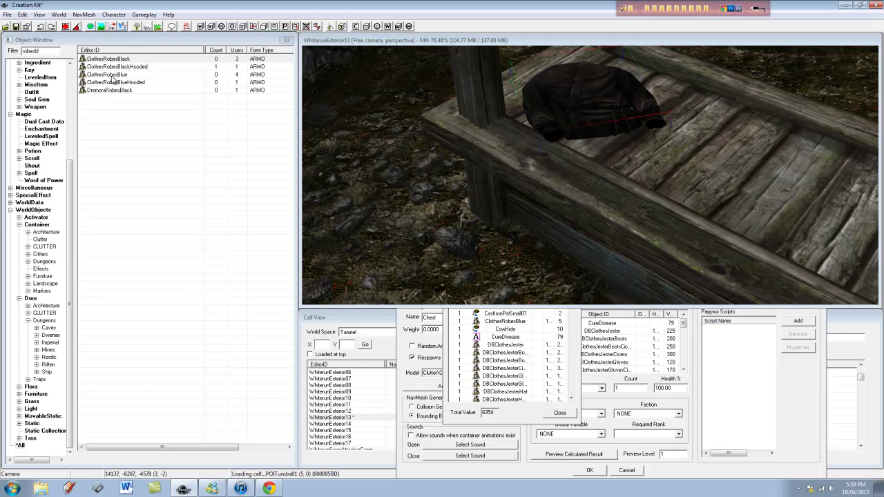
Filter the objects for "cowhide" and place a CowHide item on the stall's counter beside the robes
{"action": "double_click", "coordinate": [31, 51]}
{"action": "type", "text": "cowhid"}
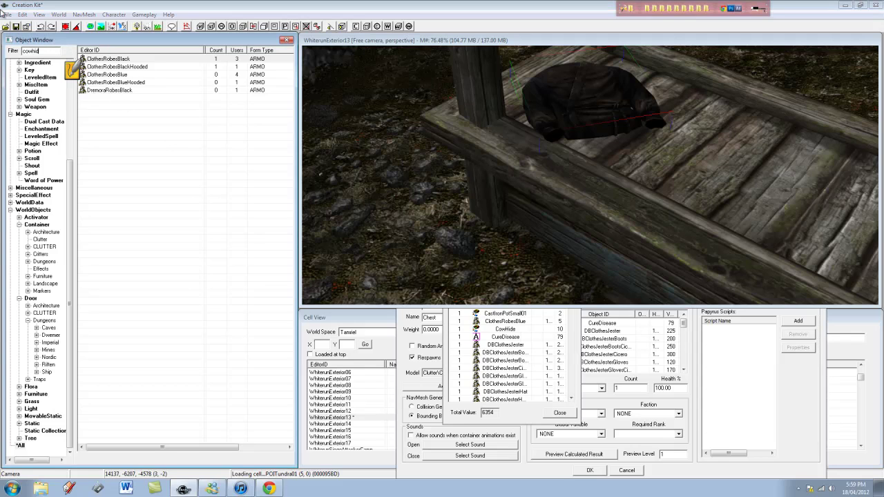
{"action": "type", "text": "e"}
{"action": "left_click", "coordinate": [112, 60]}
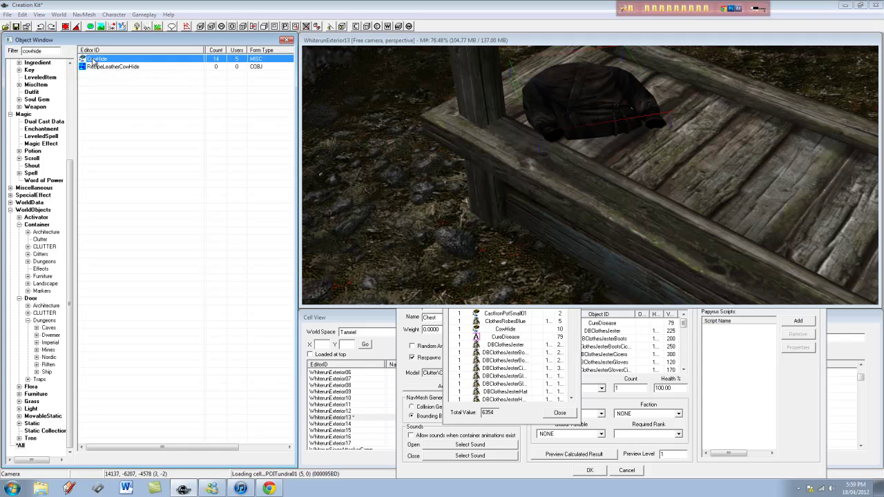
{"action": "left_click_drag", "start_coordinate": [813, 200], "coordinate": [811, 207]}
Set the placed cowhide's scale to 0.6 and move it along the stall's counter towards the near corner post
{"action": "middle_click_drag", "start_coordinate": [783, 207], "coordinate": [676, 177]}
{"action": "mouse_move", "coordinate": [675, 176]}
{"action": "right_mouse_down"}
{"action": "mouse_move", "coordinate": [614, 155]}
{"action": "mouse_move", "coordinate": [419, 148]}
{"action": "mouse_move", "coordinate": [680, 173]}
{"action": "right_mouse_up"}
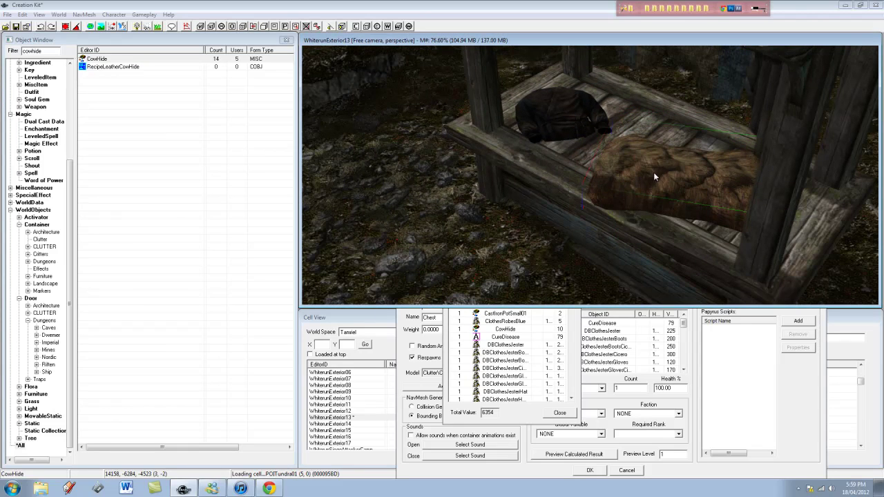
{"action": "double_click", "coordinate": [653, 171]}
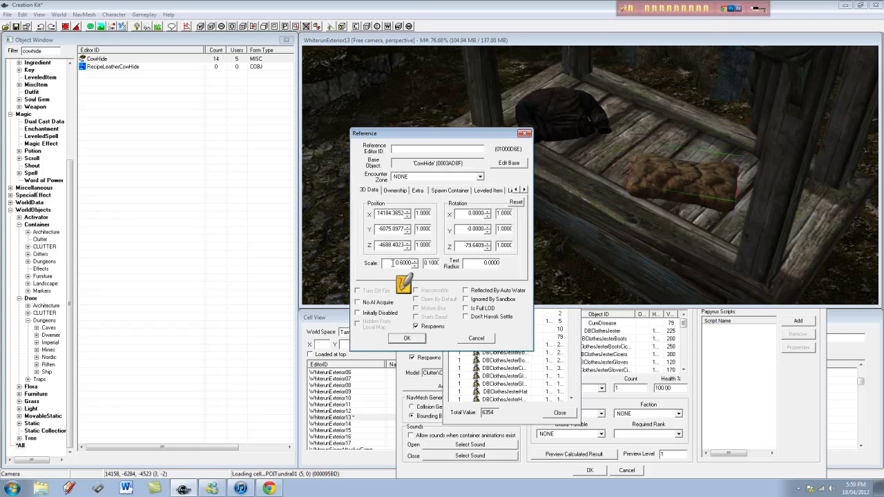
{"action": "left_click", "coordinate": [407, 338]}
{"action": "left_click_drag", "start_coordinate": [700, 184], "coordinate": [709, 181]}
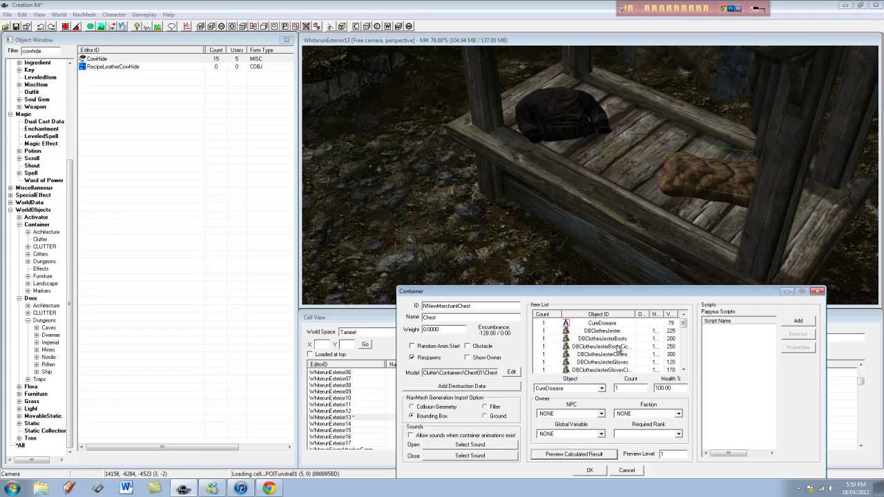
Confirm the merchant chest's container settings and close its calculated results preview
{"action": "left_click", "coordinate": [590, 470]}
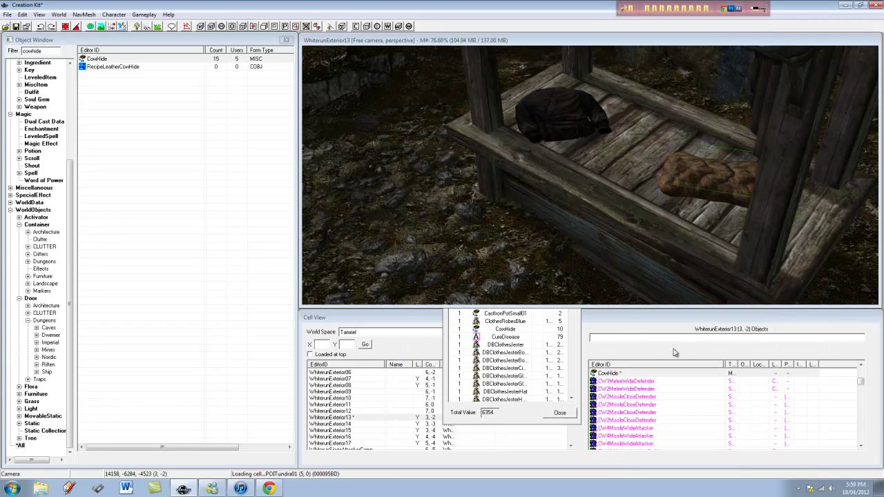
{"action": "left_click", "coordinate": [563, 412]}
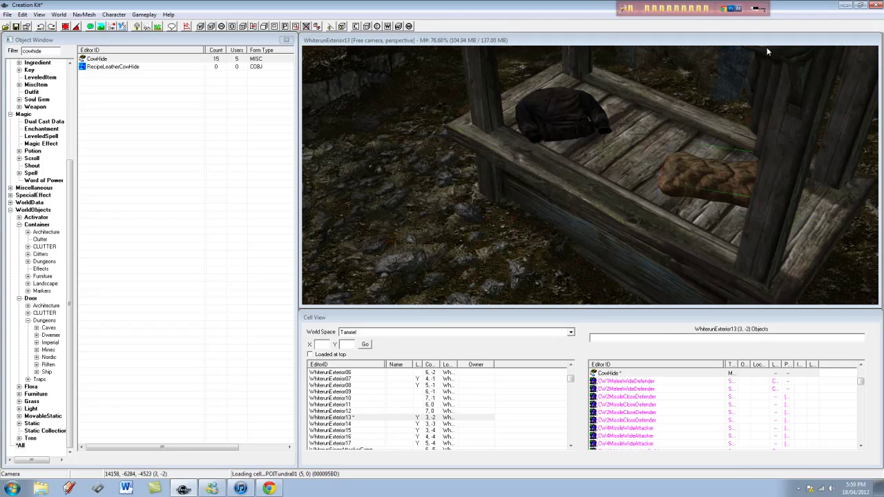
{"action": "middle_click_drag", "start_coordinate": [721, 41], "coordinate": [702, 145]}
{"action": "scroll", "coordinate": [702, 145], "scroll_direction": "down", "scroll_amount": 2}
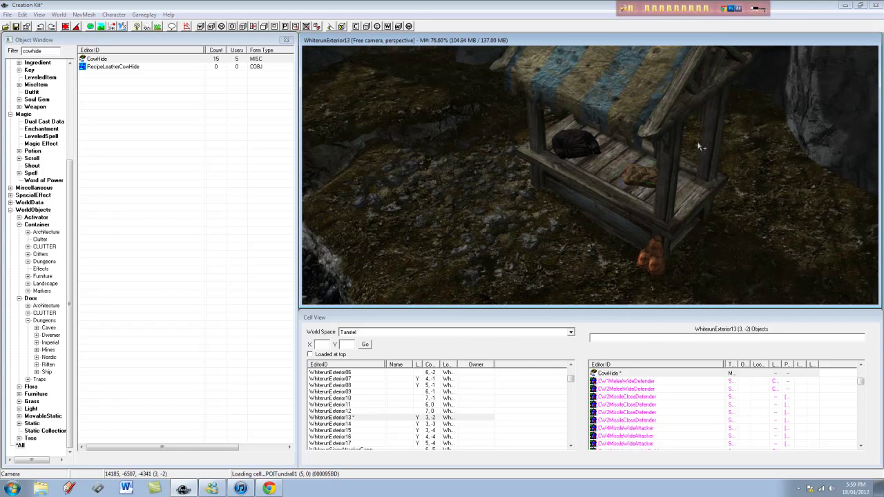
Clear the object filter and create a new faction in the Character category with the ID NewMerchantFaction
{"action": "left_click_drag", "start_coordinate": [70, 180], "coordinate": [101, 77]}
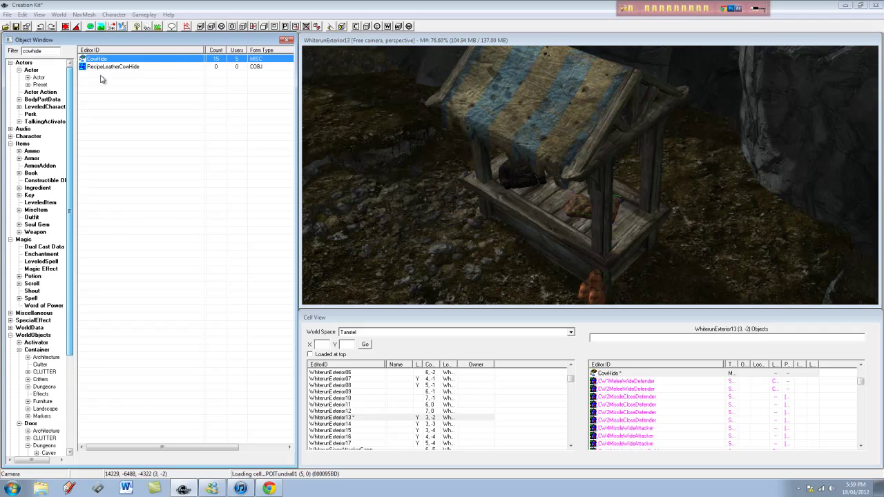
{"action": "left_click", "coordinate": [10, 136]}
{"action": "left_click", "coordinate": [19, 114]}
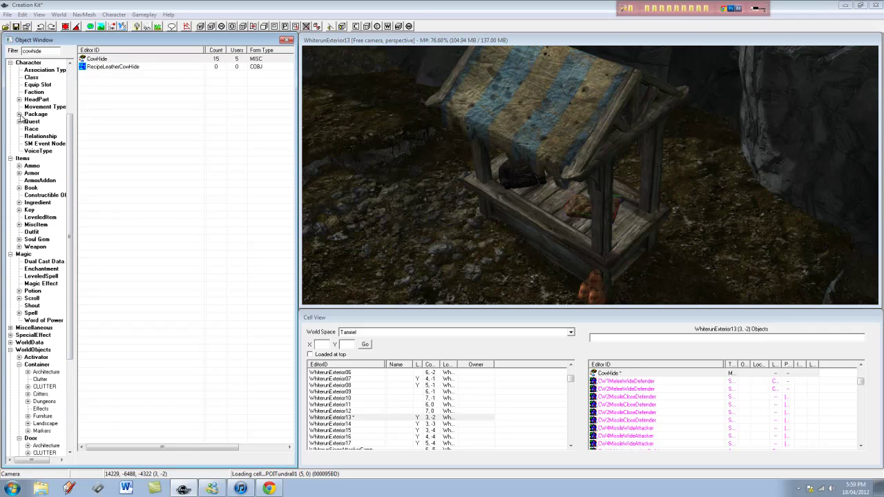
{"action": "left_click", "coordinate": [31, 92]}
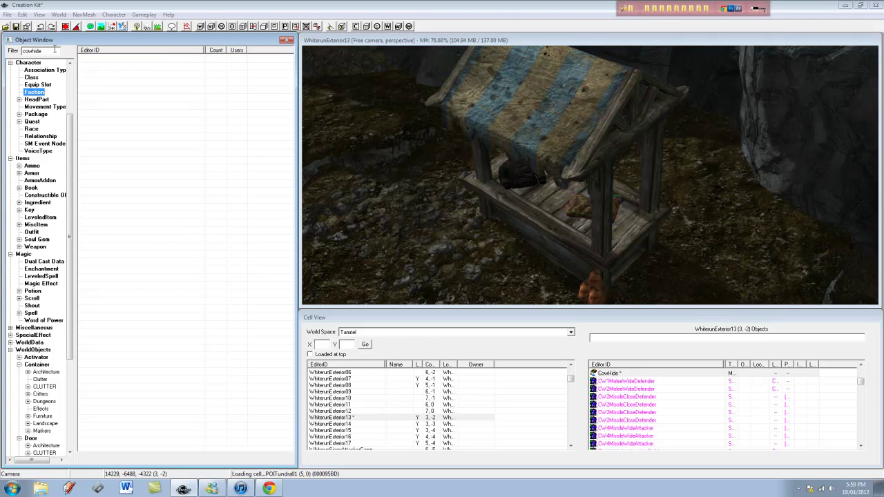
{"action": "left_click_drag", "start_coordinate": [54, 50], "coordinate": [7, 39]}
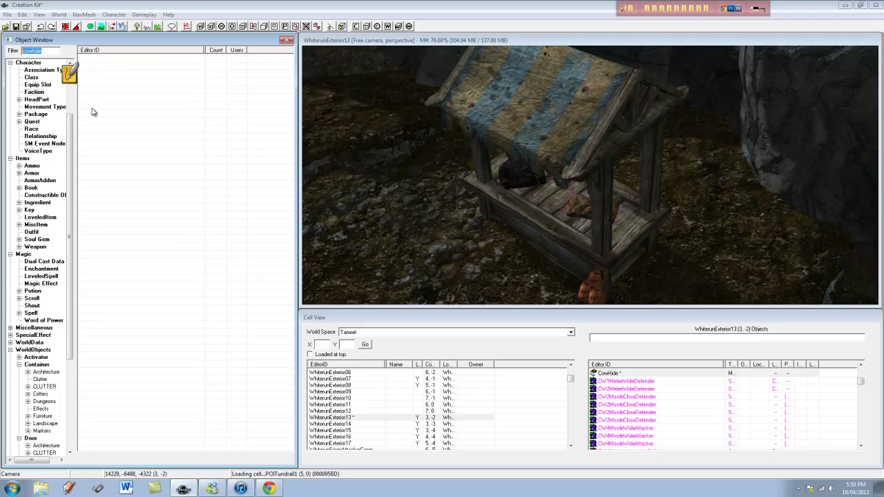
{"action": "key", "text": "BackSpace"}
{"action": "right_click", "coordinate": [158, 99]}
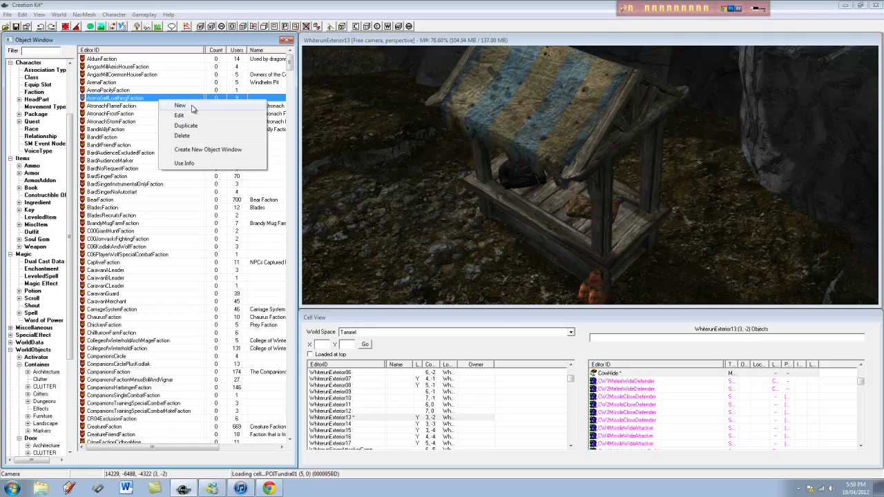
{"action": "left_click", "coordinate": [181, 106]}
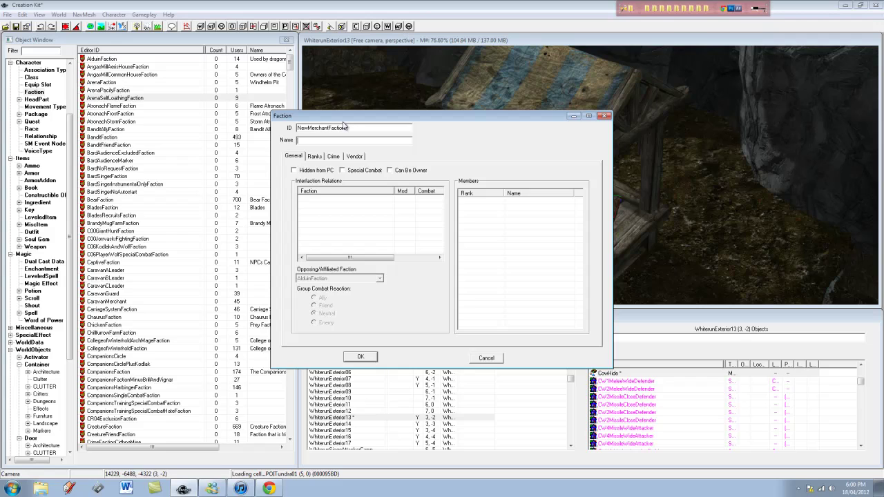
Name the faction "New Merchant Faction", reusing its ID with spaces between the words
{"action": "double_click", "coordinate": [347, 127]}
{"action": "key", "text": "ctrl+c"}
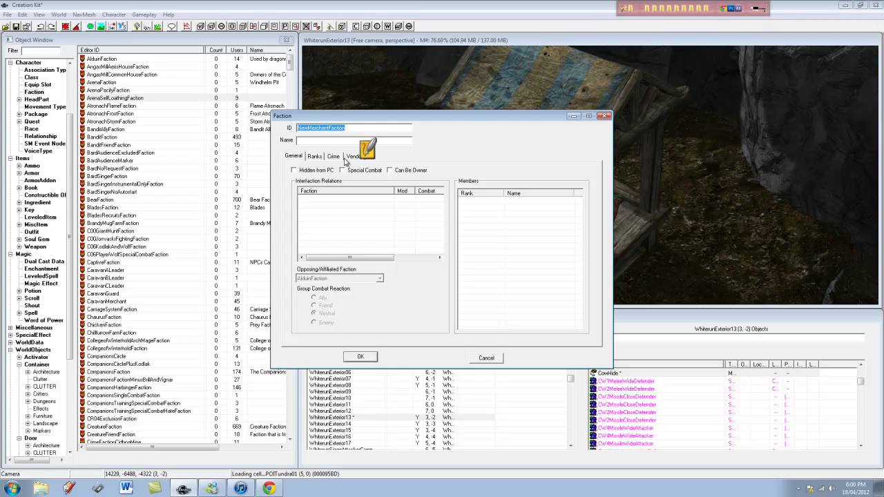
{"action": "key", "text": "Tab"}
{"action": "key", "text": "ctrl+v"}
{"action": "left_click", "coordinate": [308, 140]}
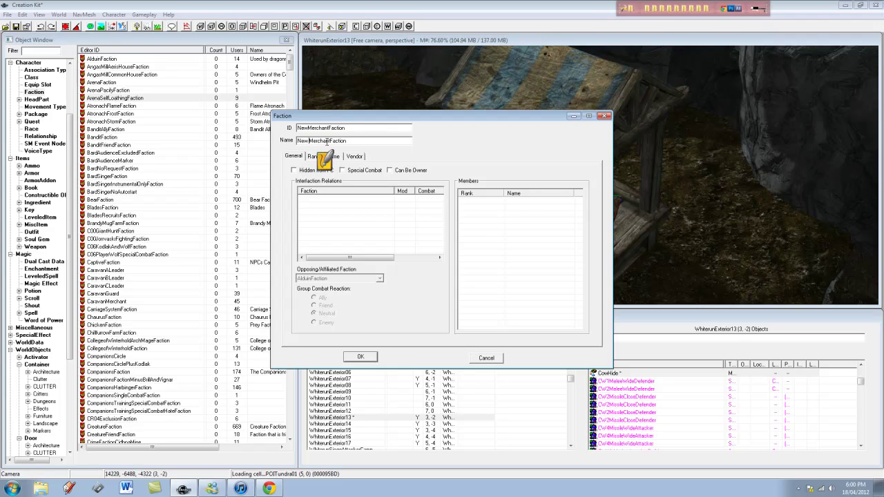
{"action": "left_click", "coordinate": [330, 140]}
Make the faction a vendor with a start hour of 8 and an end hour of 20
{"action": "left_click", "coordinate": [355, 157]}
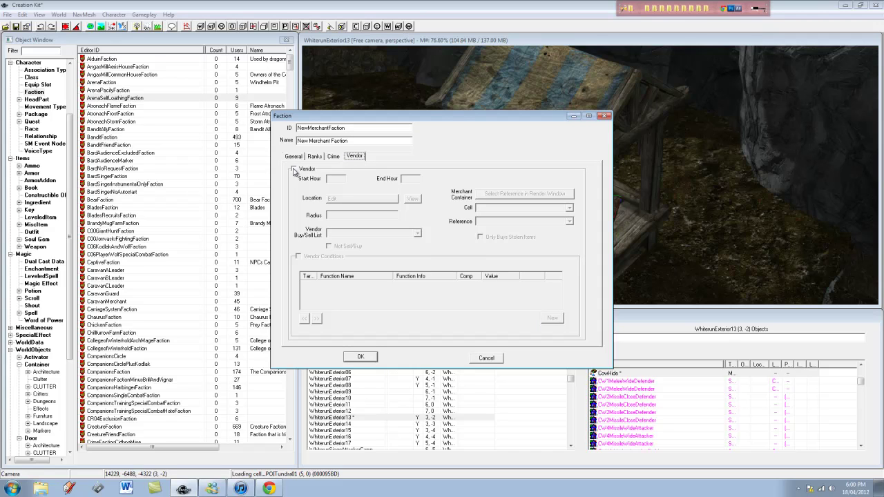
{"action": "left_click", "coordinate": [294, 170]}
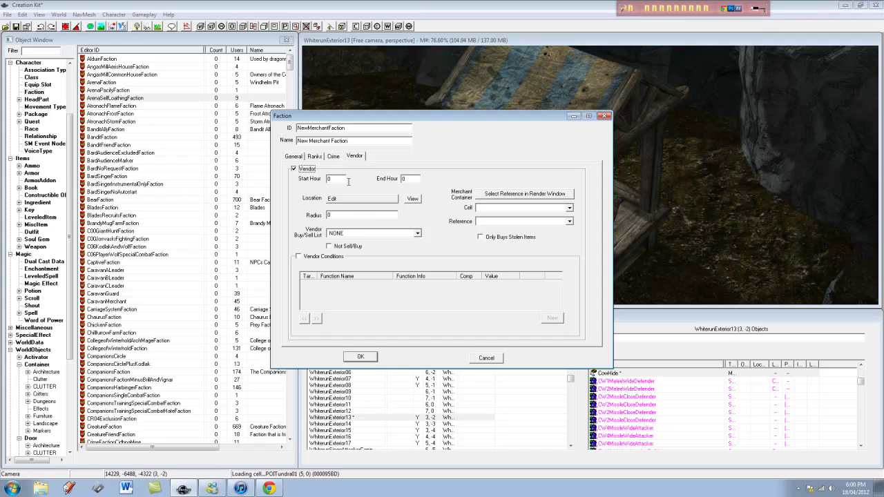
{"action": "double_click", "coordinate": [345, 179]}
{"action": "type", "text": "8"}
{"action": "double_click", "coordinate": [413, 179]}
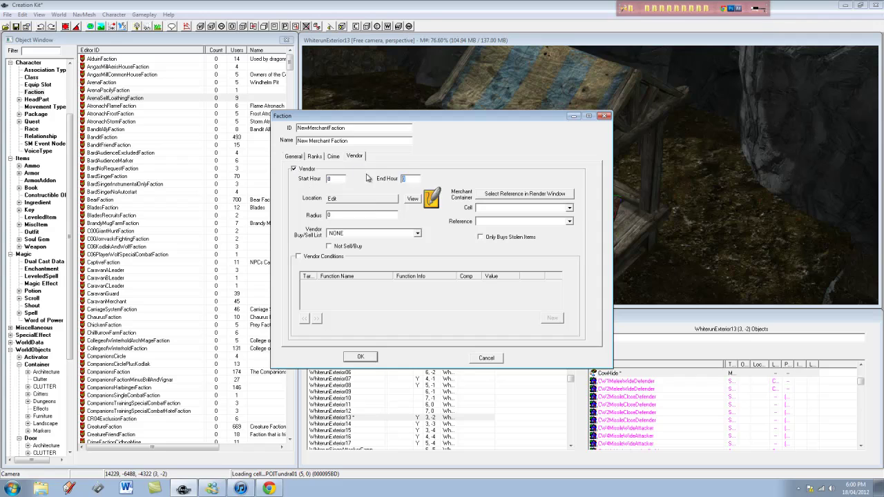
{"action": "type", "text": "20"}
Set the faction's vendor location to Near Self and keep its radius at 0
{"action": "left_click", "coordinate": [384, 200]}
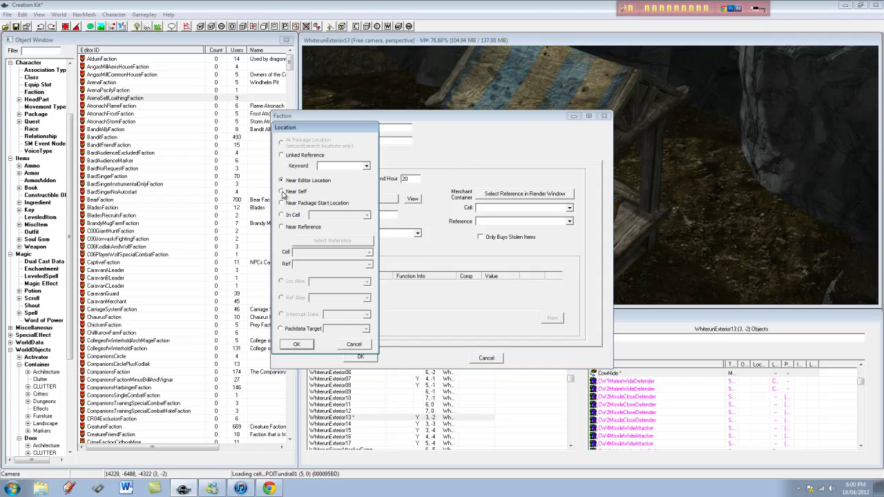
{"action": "left_click", "coordinate": [281, 192]}
{"action": "left_click", "coordinate": [296, 345]}
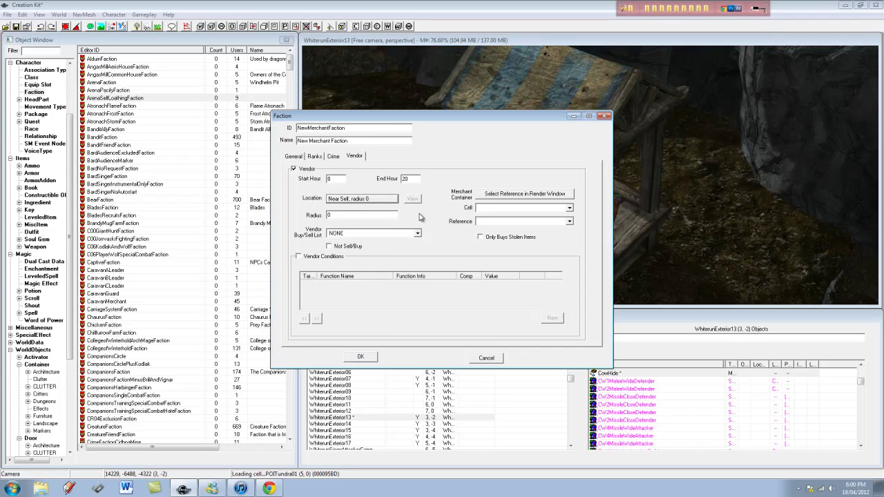
{"action": "double_click", "coordinate": [351, 214]}
Set the faction's vendor buy/sell list to VendorItemsMisc
{"action": "left_click", "coordinate": [360, 234]}
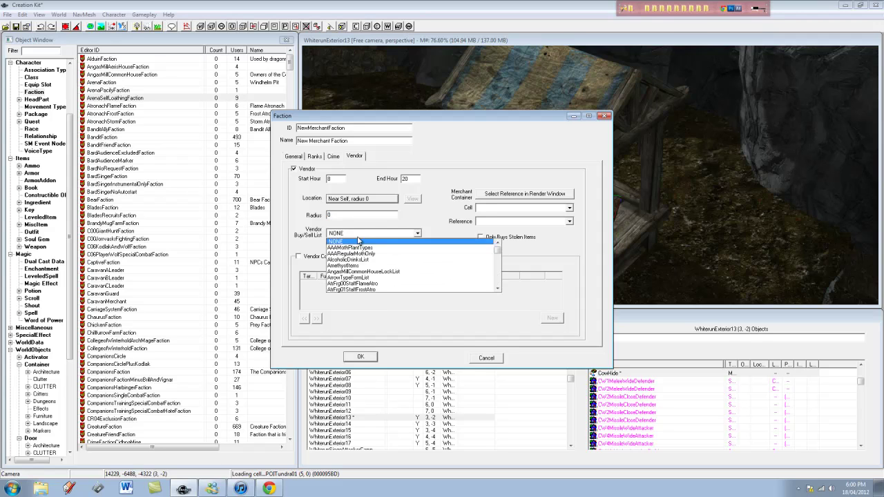
{"action": "key", "text": "v"}
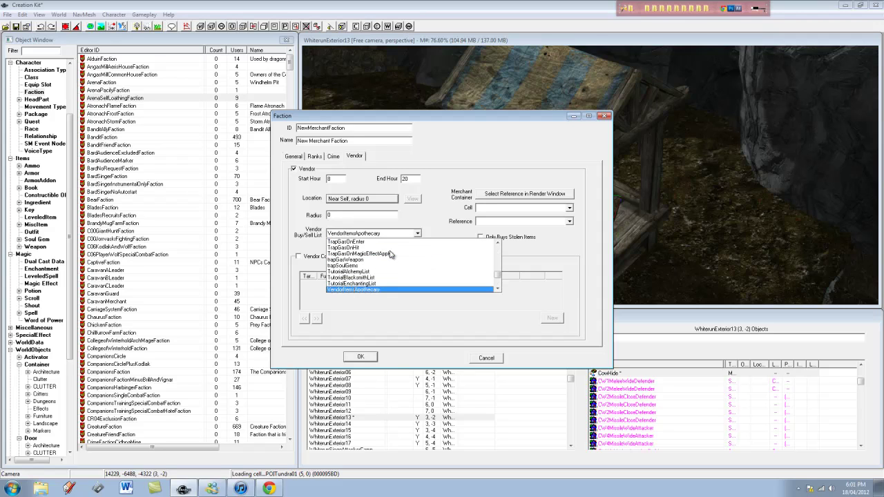
{"action": "type", "text": "endoritemsm"}
{"action": "scroll", "coordinate": [384, 263], "scroll_direction": "down", "scroll_amount": 2}
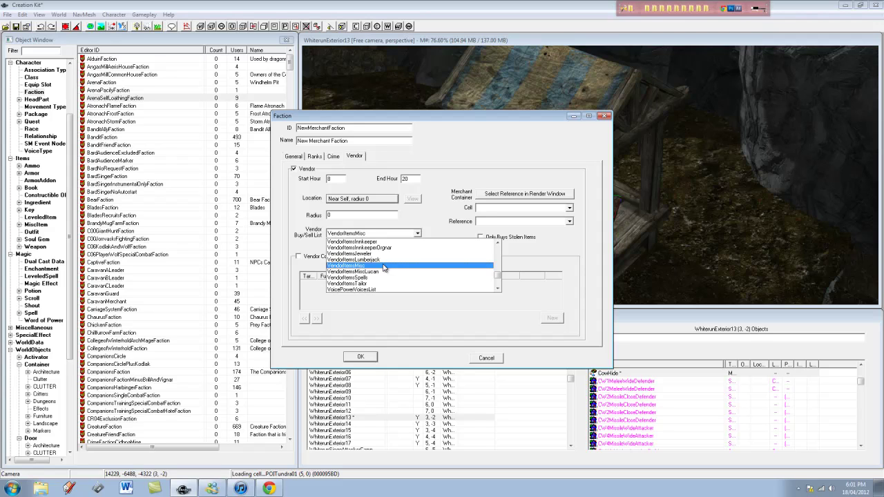
{"action": "scroll", "coordinate": [383, 268], "scroll_direction": "up", "scroll_amount": 3}
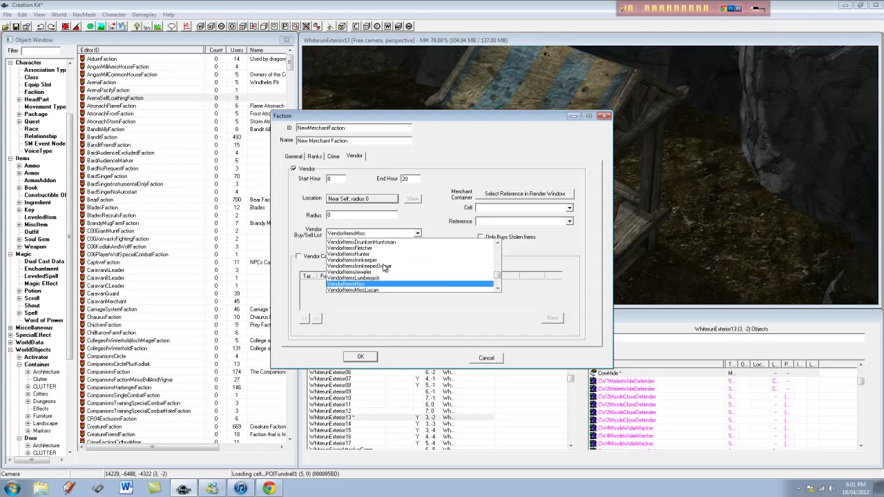
{"action": "scroll", "coordinate": [398, 264], "scroll_direction": "up", "scroll_amount": 1}
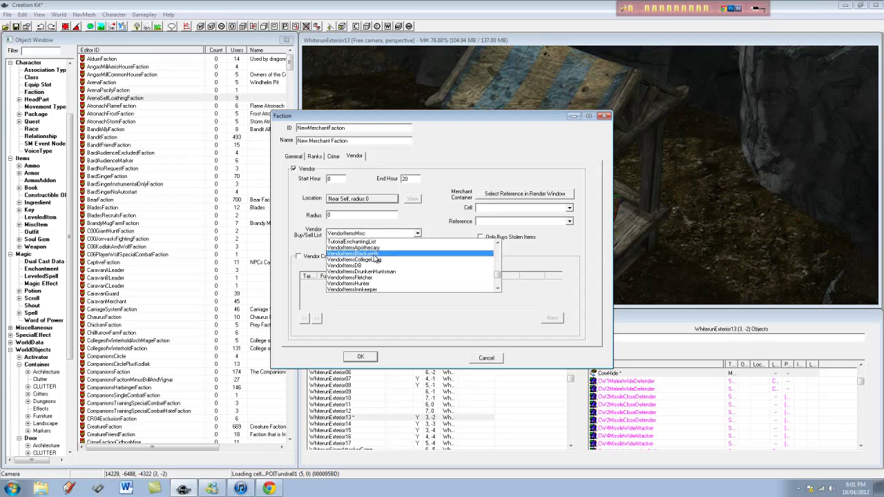
{"action": "scroll", "coordinate": [390, 260], "scroll_direction": "down", "scroll_amount": 3}
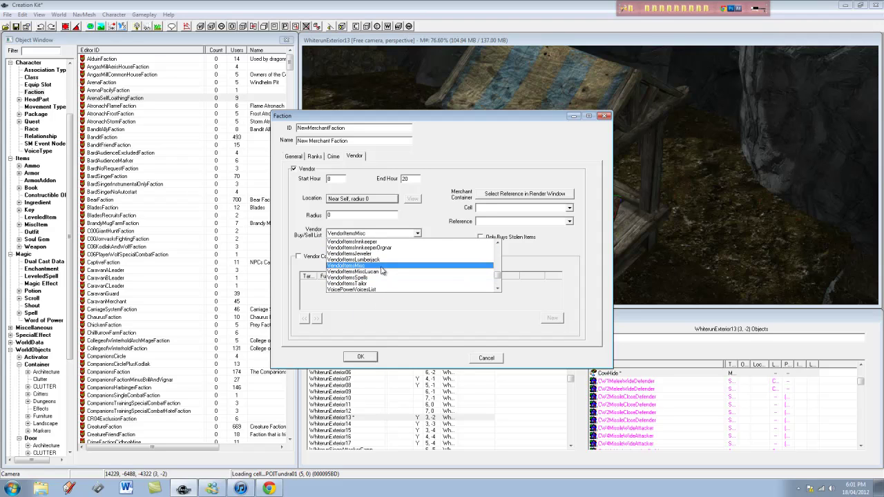
{"action": "left_click", "coordinate": [382, 266]}
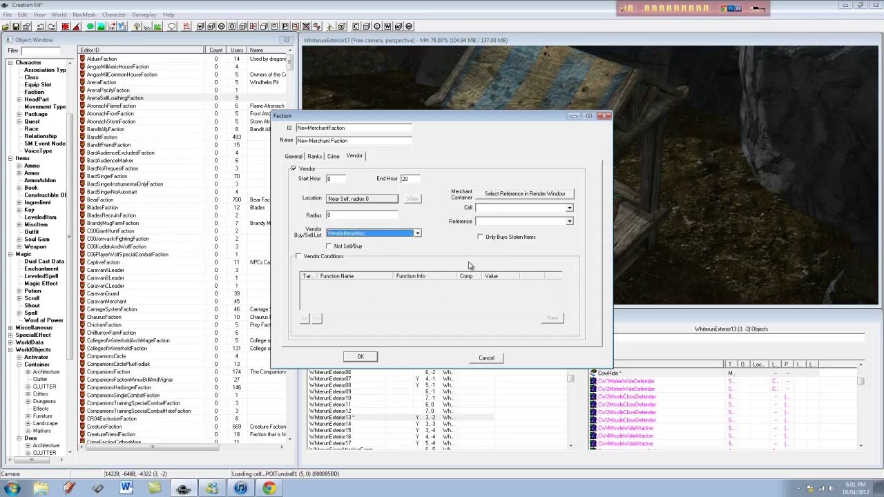
Search the merchant container's cell options for the new merchant chest among the entries starting with N
{"action": "left_click", "coordinate": [569, 208]}
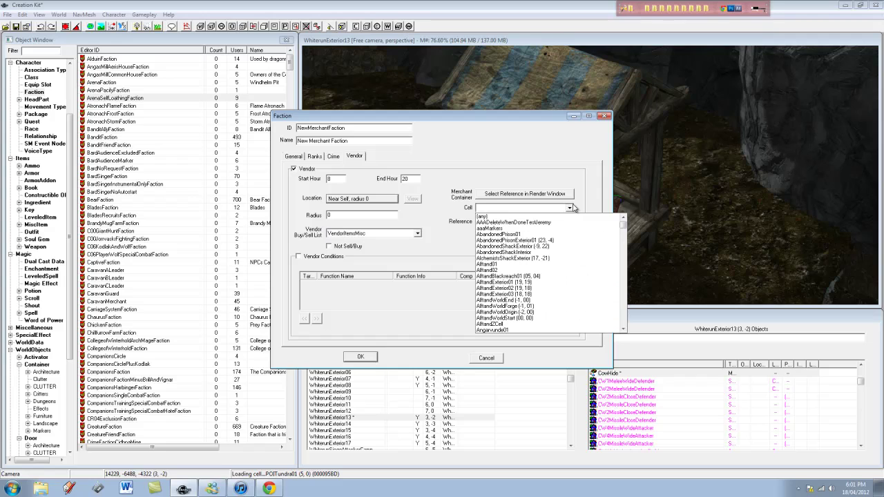
{"action": "key", "text": "n"}
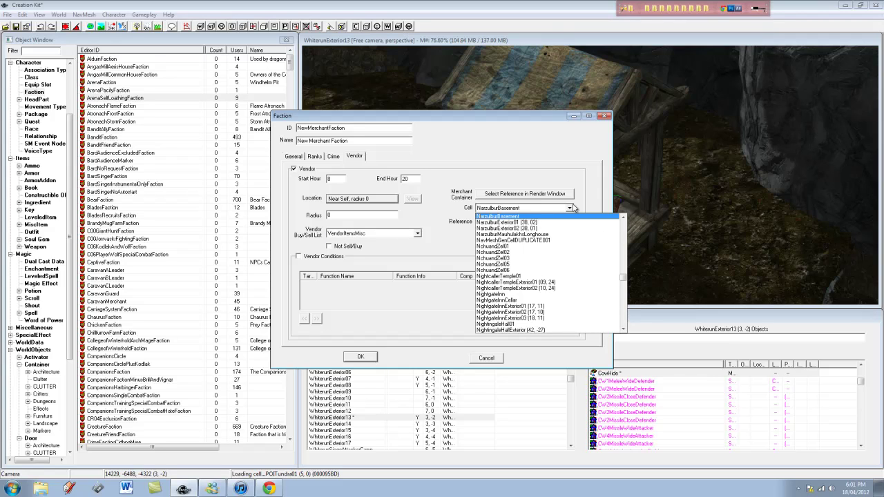
{"action": "key", "text": "n"}
{"action": "key", "text": "n"}
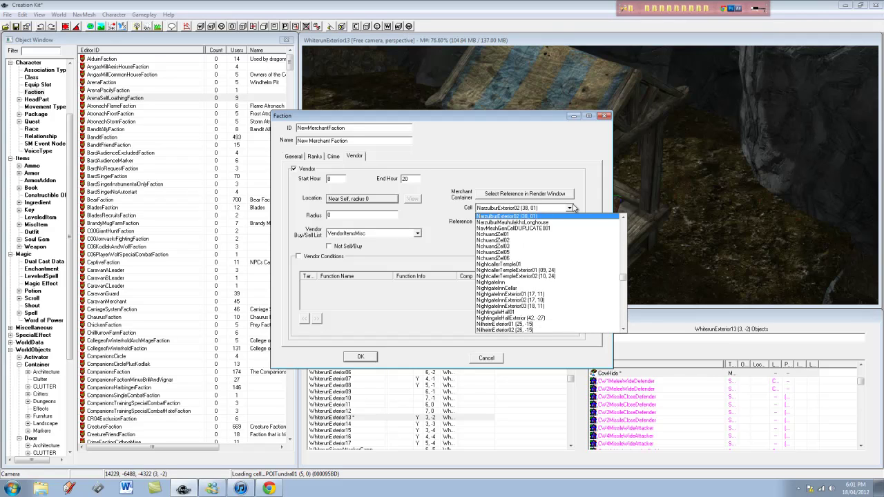
{"action": "scroll", "coordinate": [554, 242], "scroll_direction": "down", "scroll_amount": 1}
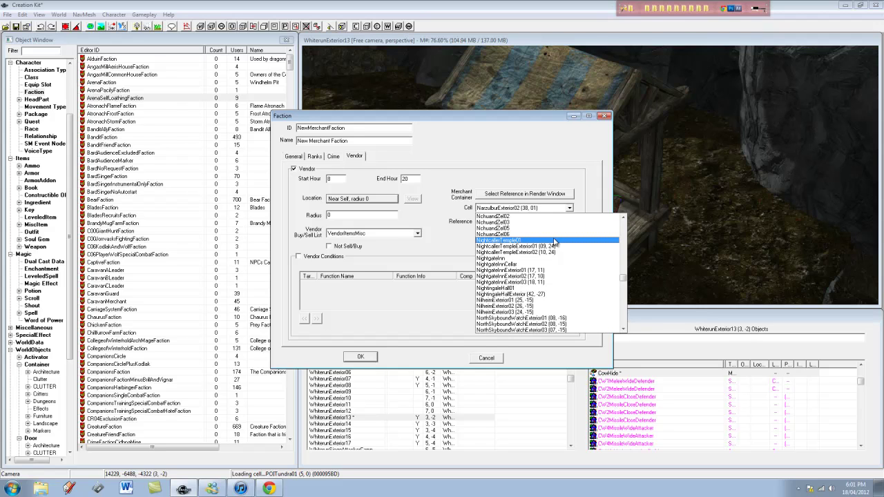
{"action": "scroll", "coordinate": [554, 241], "scroll_direction": "up", "scroll_amount": 4}
{"action": "scroll", "coordinate": [554, 239], "scroll_direction": "down", "scroll_amount": 7}
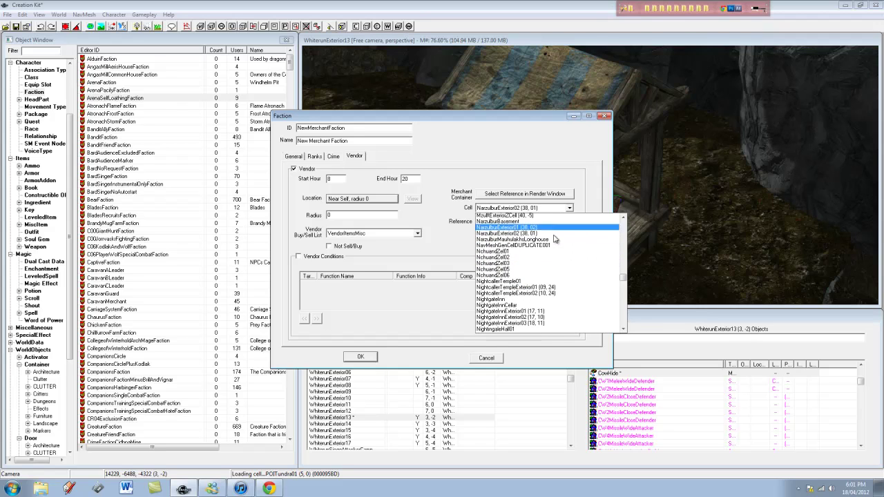
{"action": "scroll", "coordinate": [554, 239], "scroll_direction": "down", "scroll_amount": 4}
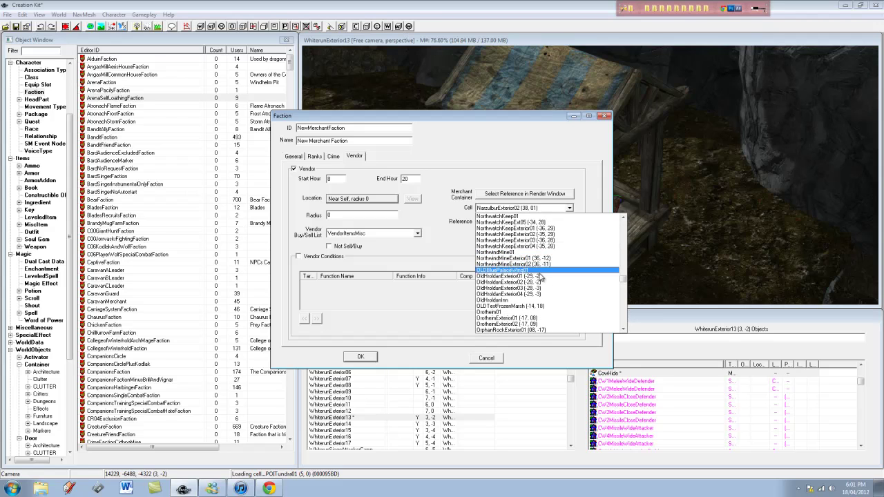
{"action": "left_click", "coordinate": [467, 243]}
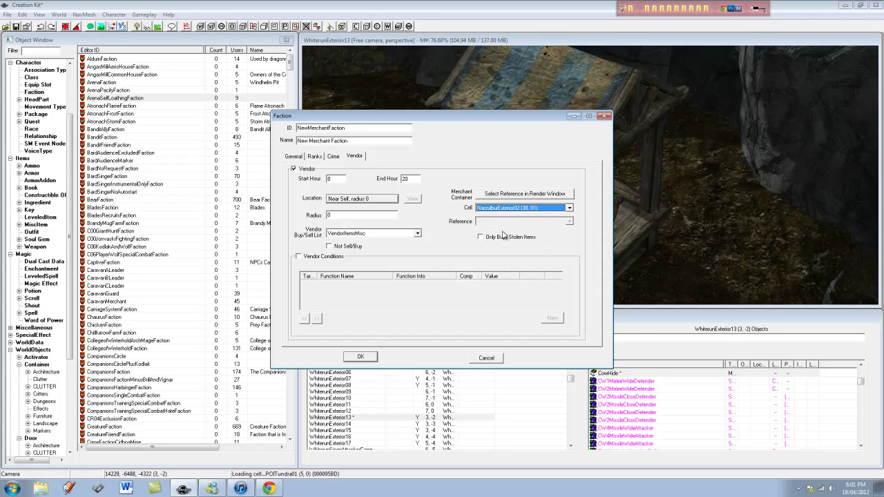
Link the faction's merchant container to the NNewMerchantChest reference in cell WhiterunExterior13
{"action": "left_click", "coordinate": [678, 325]}
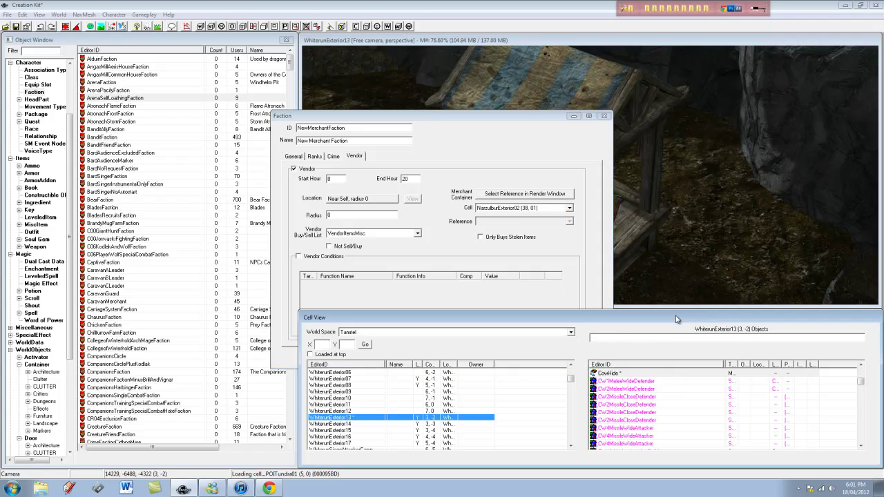
{"action": "left_click", "coordinate": [706, 414]}
{"action": "key", "text": "n"}
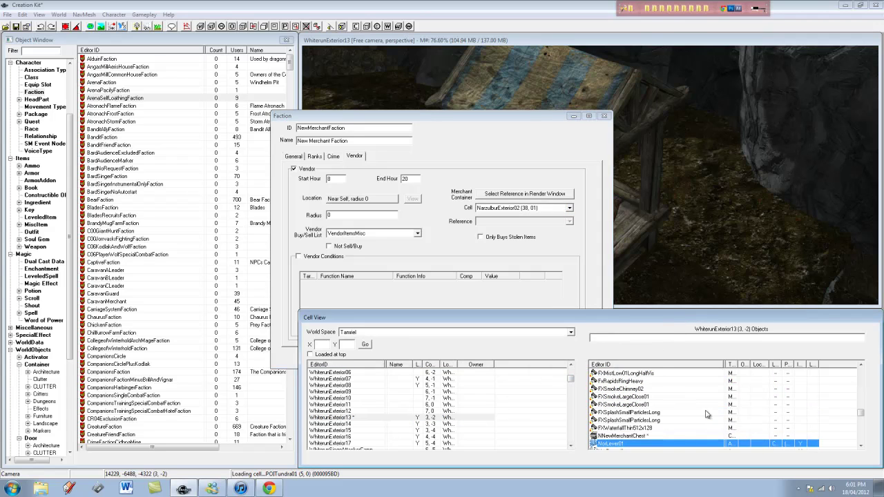
{"action": "left_click", "coordinate": [629, 436]}
{"action": "double_click", "coordinate": [628, 437]}
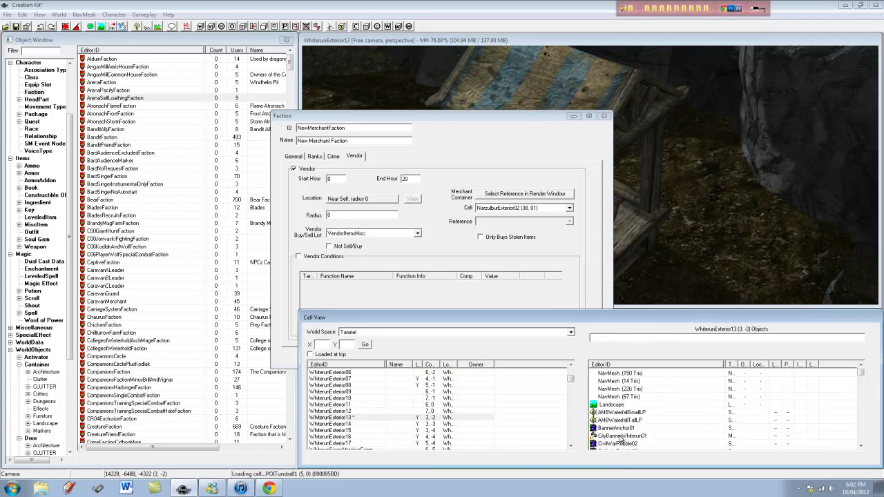
{"action": "left_click", "coordinate": [473, 117]}
{"action": "left_click", "coordinate": [533, 195]}
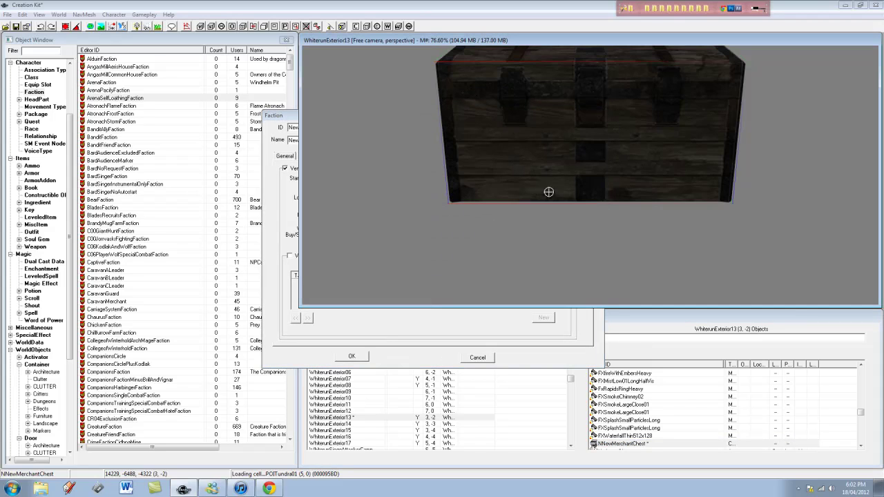
{"action": "double_click", "coordinate": [654, 132]}
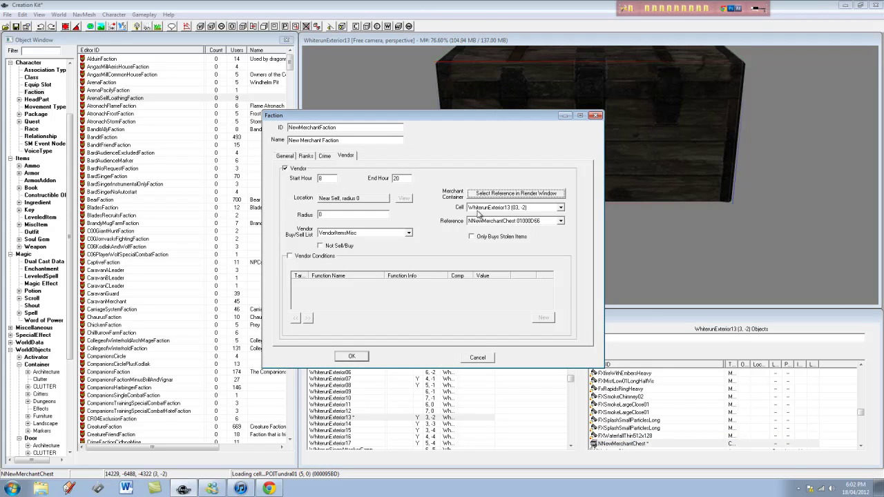
Locate the stall's CoinPurseXLarge among the WhiterunExterior13 objects and view the whole merchant stall around it
{"action": "left_click", "coordinate": [657, 424]}
{"action": "scroll", "coordinate": [689, 394], "scroll_direction": "up", "scroll_amount": 15}
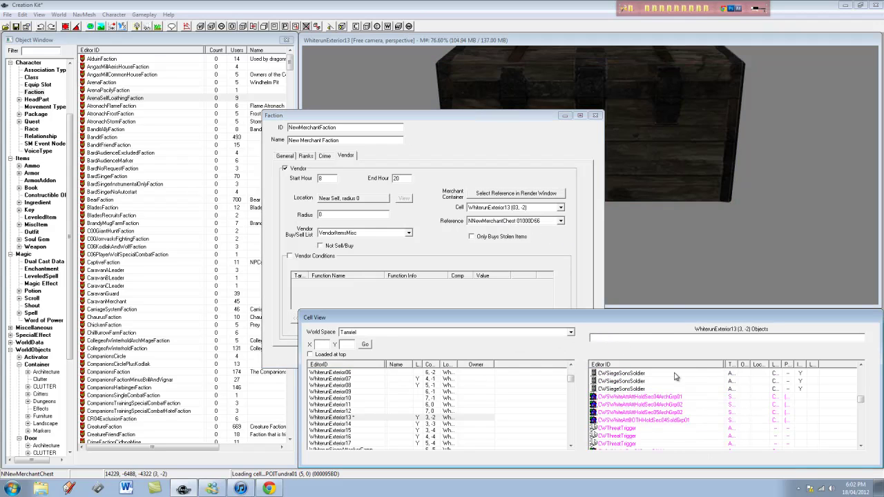
{"action": "scroll", "coordinate": [661, 380], "scroll_direction": "up", "scroll_amount": 10}
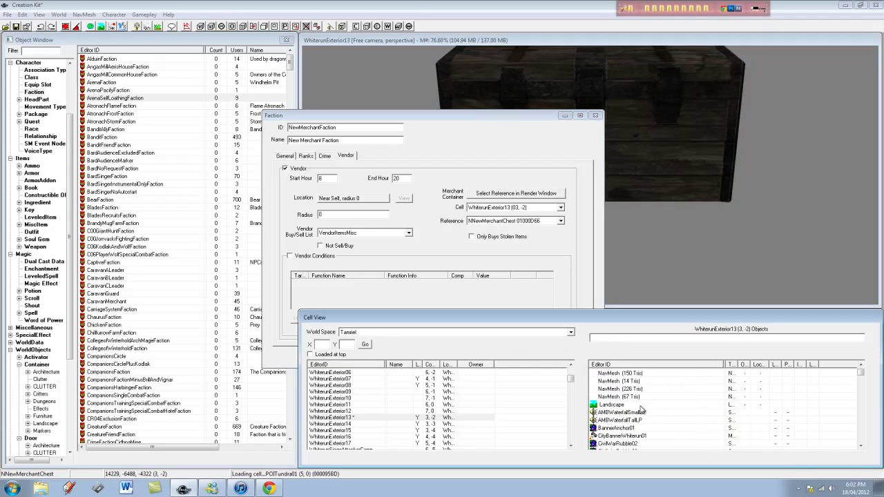
{"action": "double_click", "coordinate": [618, 436]}
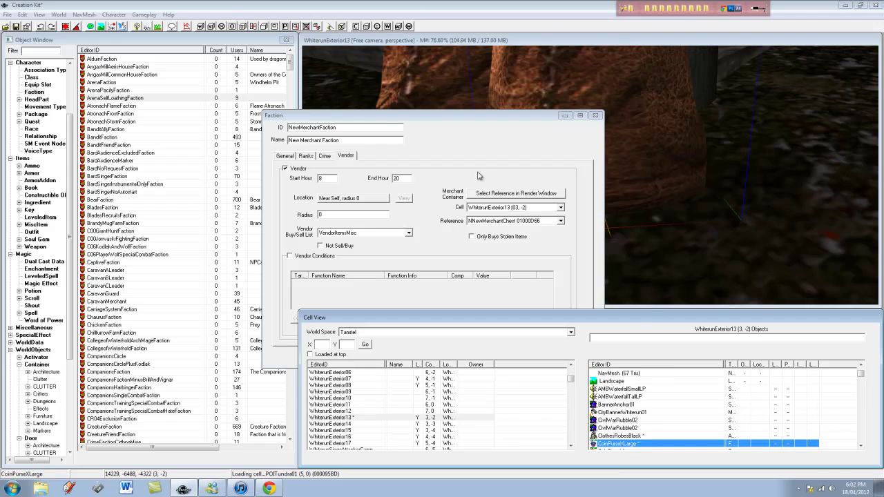
{"action": "left_click", "coordinate": [469, 117]}
{"action": "left_click", "coordinate": [489, 43]}
{"action": "scroll", "coordinate": [573, 151], "scroll_direction": "down", "scroll_amount": 8}
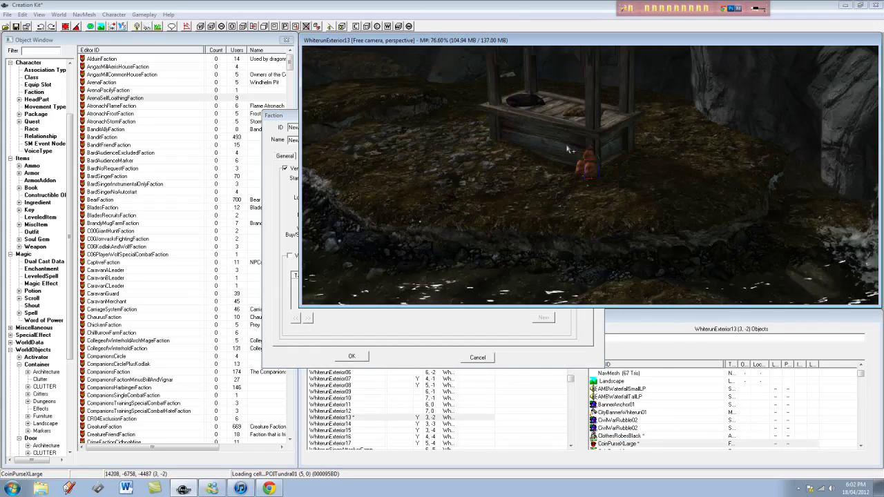
{"action": "mouse_move", "coordinate": [558, 164]}
{"action": "middle_mouse_down"}
{"action": "mouse_move", "coordinate": [560, 179]}
{"action": "mouse_move", "coordinate": [560, 171]}
{"action": "middle_mouse_up"}
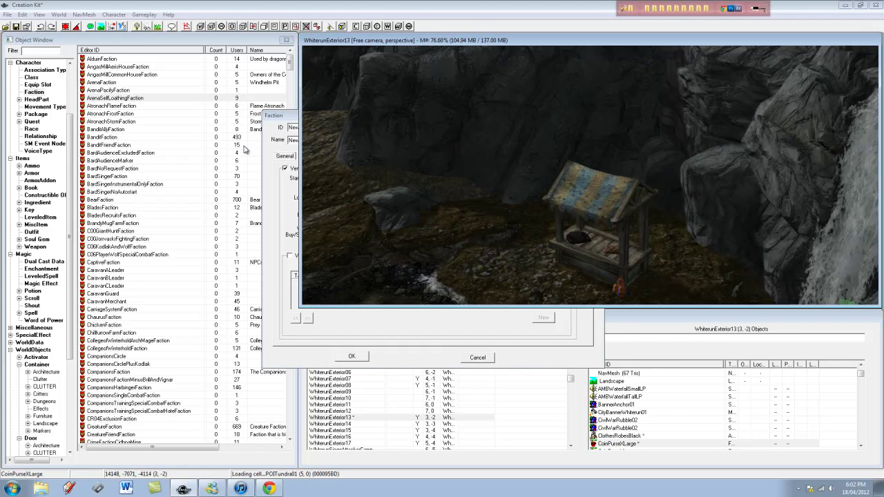
Keep VendorItemsMisc as the buy/sell list with Not Sell/Buy disabled, and save the merchant faction
{"action": "left_click", "coordinate": [289, 116]}
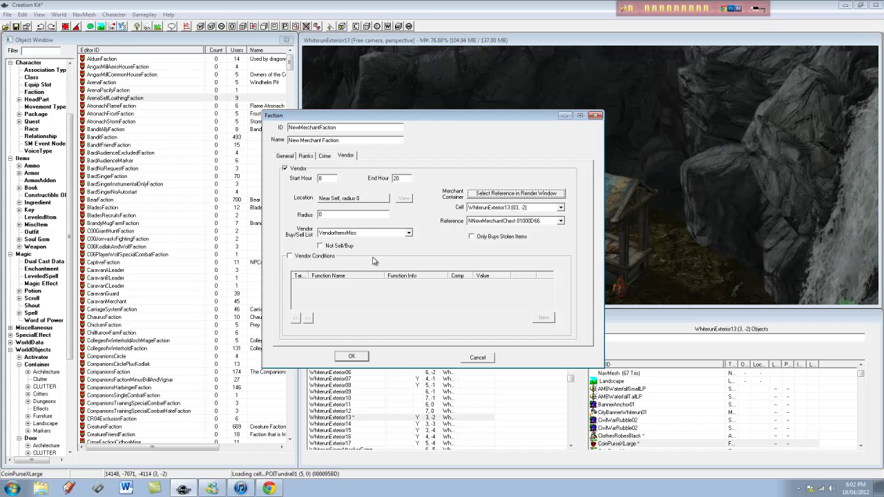
{"action": "left_click", "coordinate": [347, 248]}
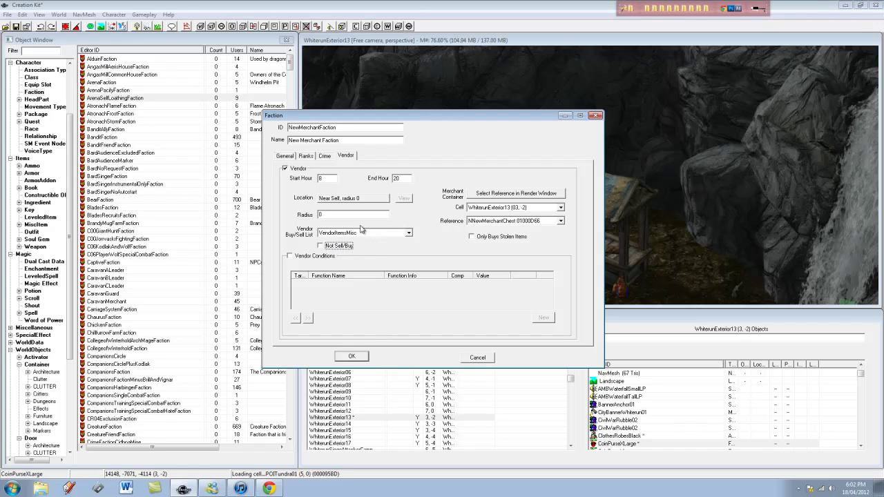
{"action": "left_click", "coordinate": [359, 235]}
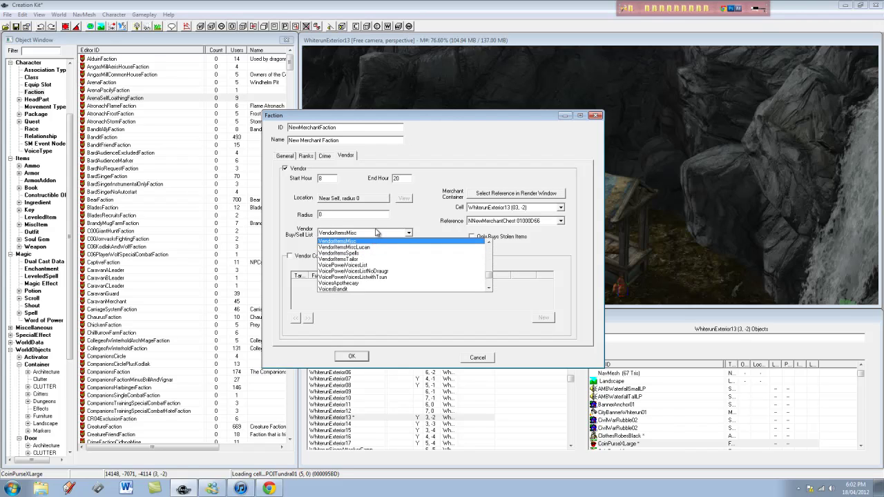
{"action": "left_click", "coordinate": [376, 234]}
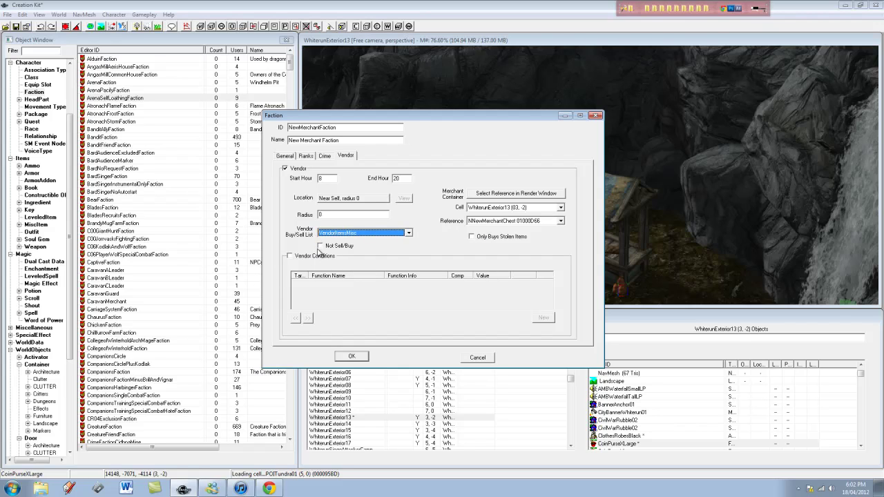
{"action": "left_click", "coordinate": [360, 356]}
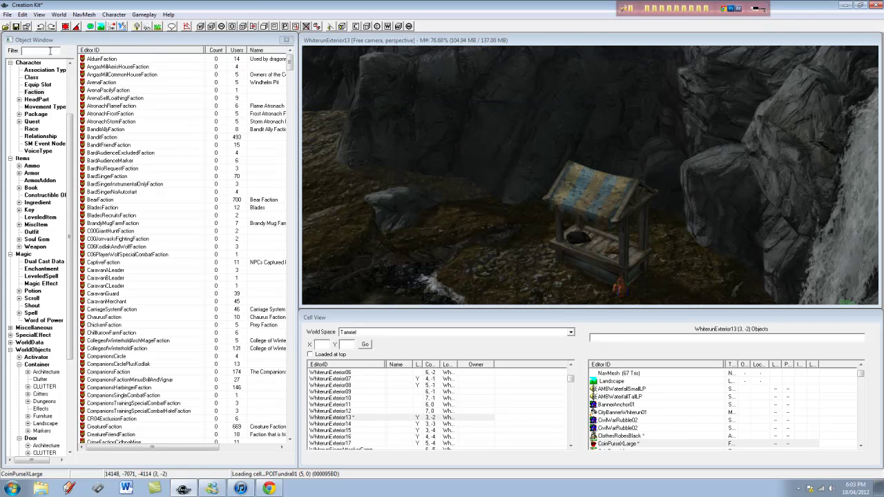
Create a new actor with the ID NewMerchant
{"action": "left_click_drag", "start_coordinate": [70, 119], "coordinate": [74, 67]}
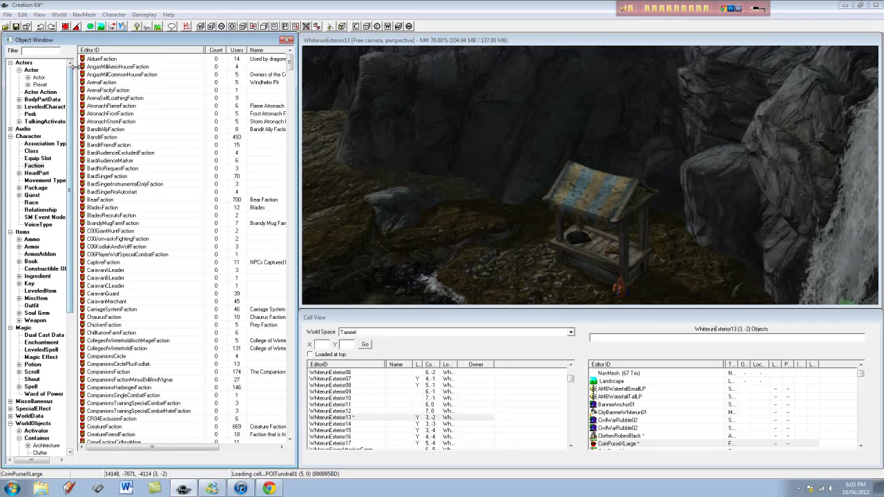
{"action": "double_click", "coordinate": [31, 71]}
{"action": "left_click", "coordinate": [38, 76]}
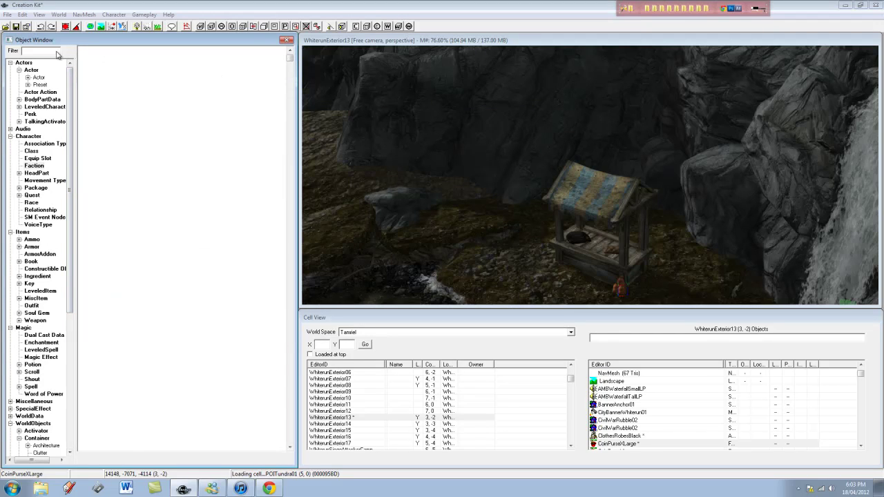
{"action": "right_click", "coordinate": [157, 98]}
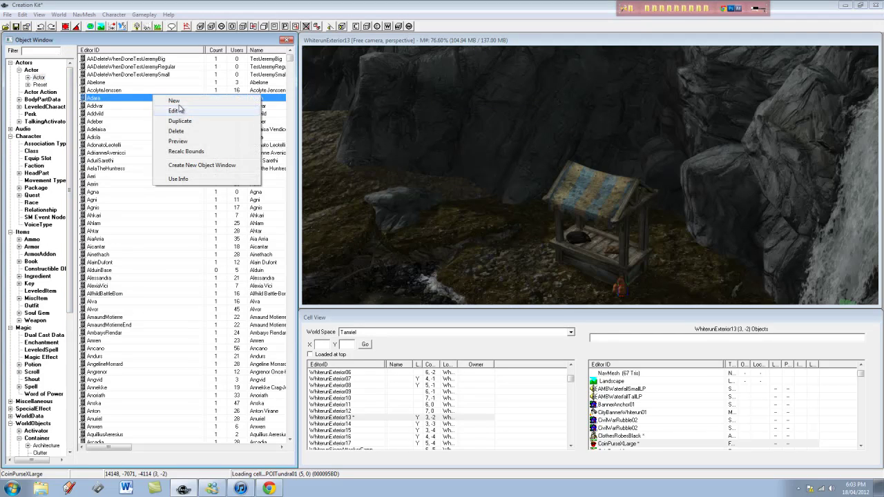
{"action": "left_click", "coordinate": [343, 159]}
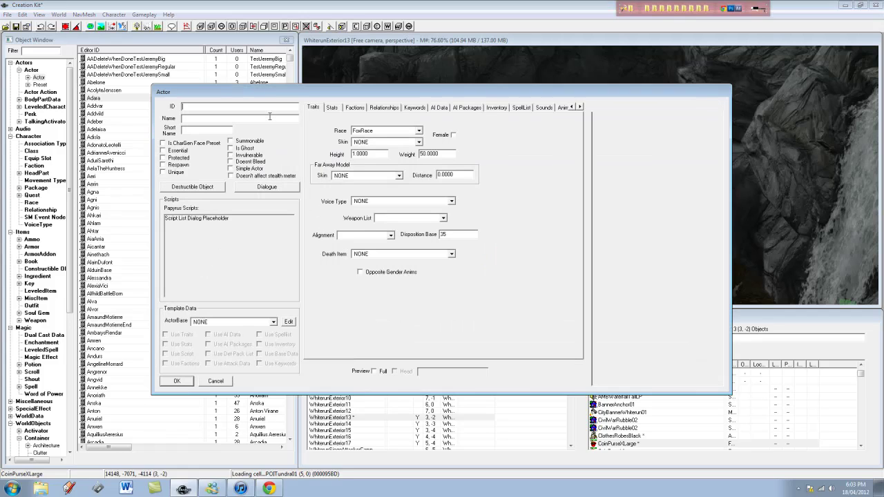
{"action": "left_click", "coordinate": [270, 116]}
{"action": "left_click", "coordinate": [246, 105]}
{"action": "type", "text": "NewMerchant"}
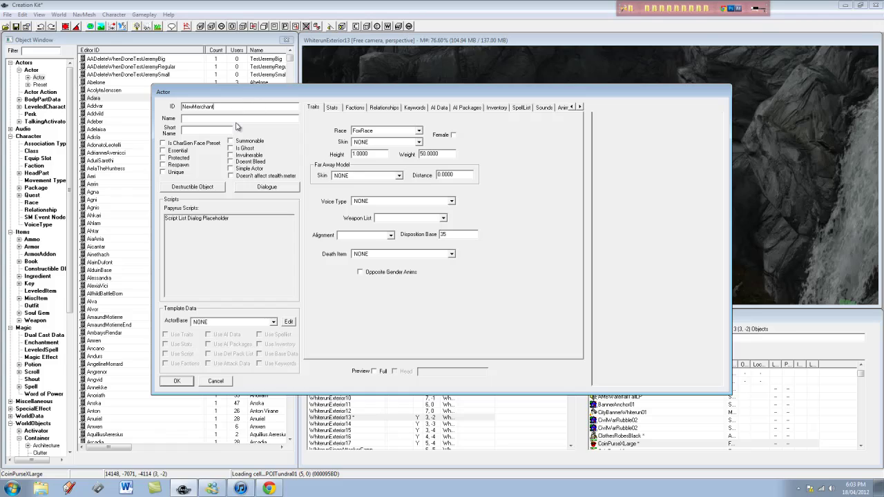
Name the actor Red Socks The Merchant and give it the short name Red Socks
{"action": "left_click", "coordinate": [239, 119]}
{"action": "type", "text": "Red Socks The"}
{"action": "left_click", "coordinate": [239, 118]}
{"action": "type", "text": "MN"}
{"action": "left_click", "coordinate": [219, 129]}
{"action": "type", "text": "Red Socks"}
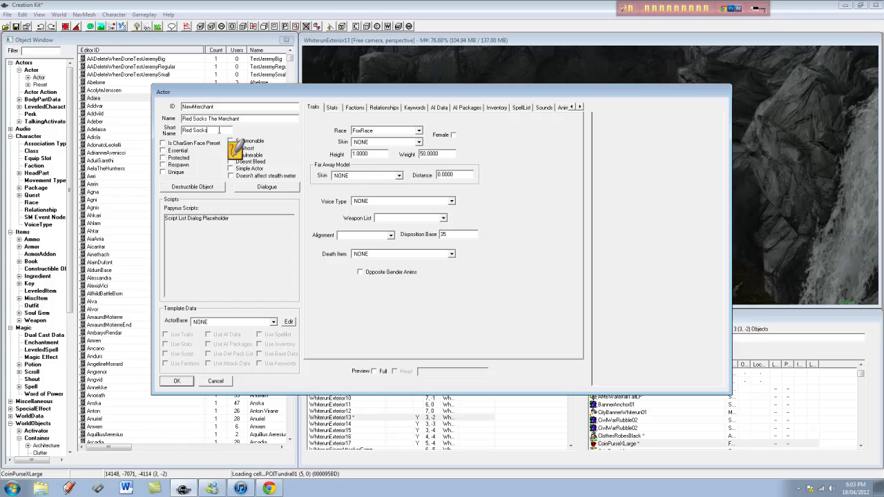
Make the actor unique and essential, and enable its full-body preview
{"action": "left_click", "coordinate": [163, 171]}
{"action": "left_click", "coordinate": [164, 151]}
{"action": "left_click", "coordinate": [375, 372]}
Set the actor's race to NordRace and turn the previewed figure to face forward
{"action": "left_click", "coordinate": [403, 132]}
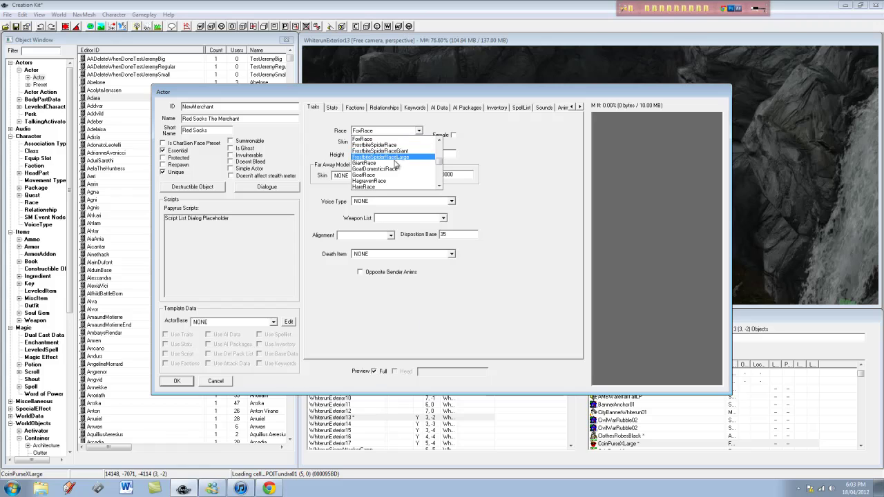
{"action": "key", "text": "n"}
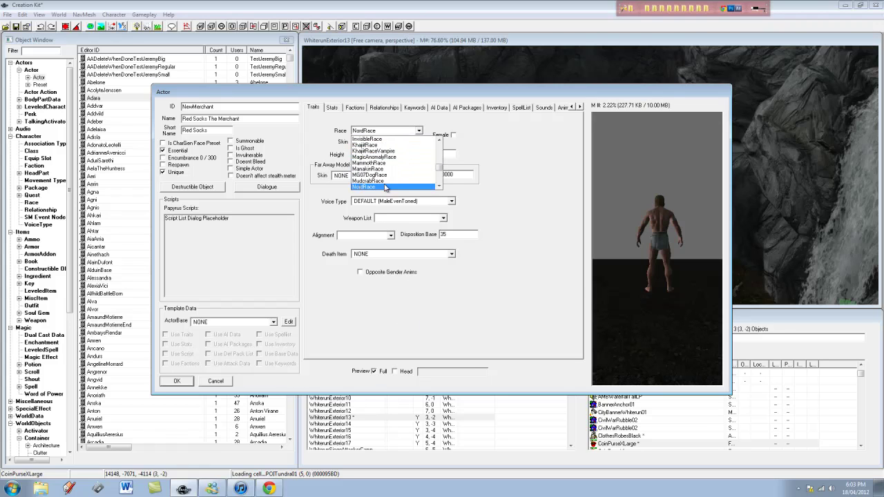
{"action": "left_click", "coordinate": [381, 186]}
{"action": "left_click_drag", "start_coordinate": [676, 246], "coordinate": [684, 244]}
{"action": "scroll", "coordinate": [672, 199], "scroll_direction": "up", "scroll_amount": 2}
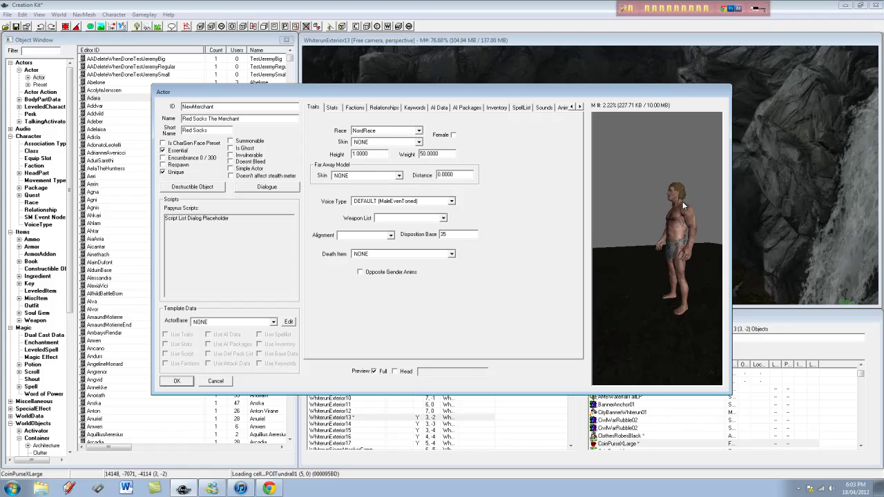
{"action": "left_click_drag", "start_coordinate": [672, 199], "coordinate": [664, 199]}
{"action": "scroll", "coordinate": [663, 199], "scroll_direction": "up", "scroll_amount": 1}
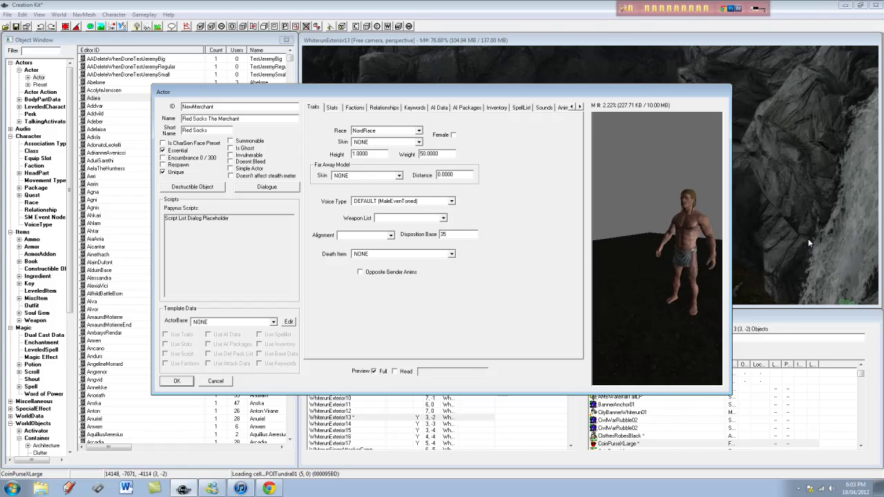
{"action": "left_click_drag", "start_coordinate": [704, 235], "coordinate": [652, 245]}
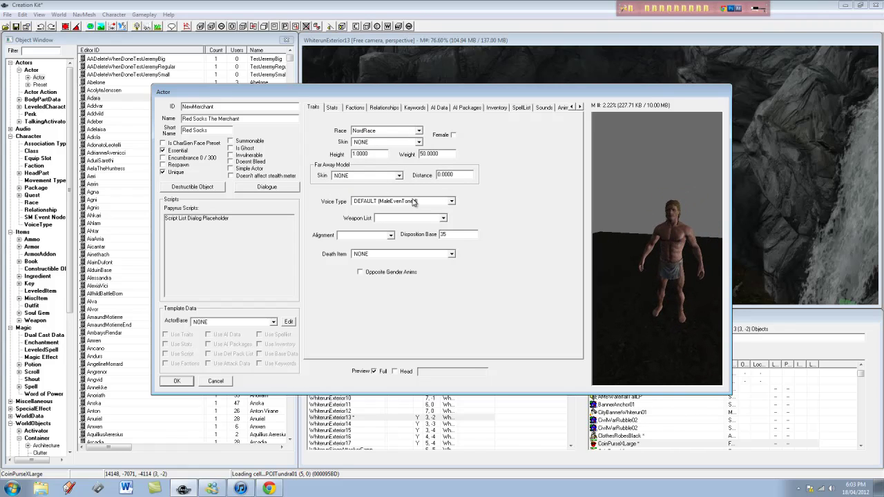
Set the actor's voice type to MaleNord
{"action": "left_click", "coordinate": [434, 201]}
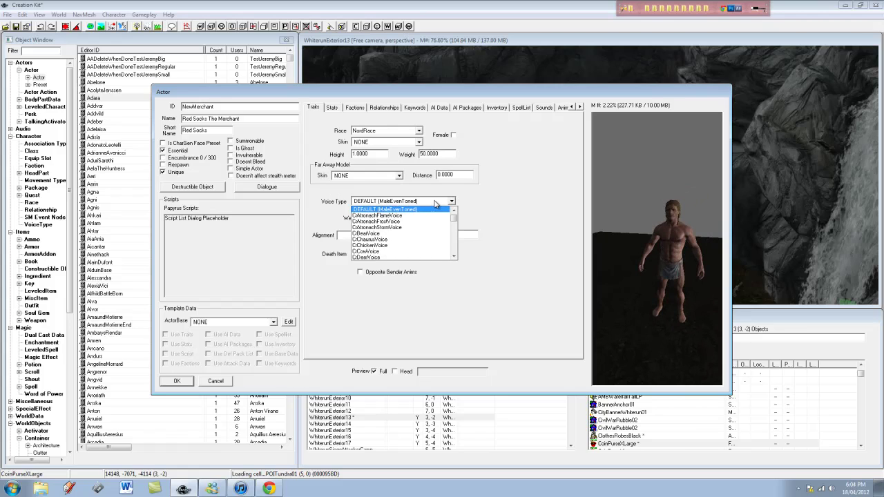
{"action": "type", "text": "m"}
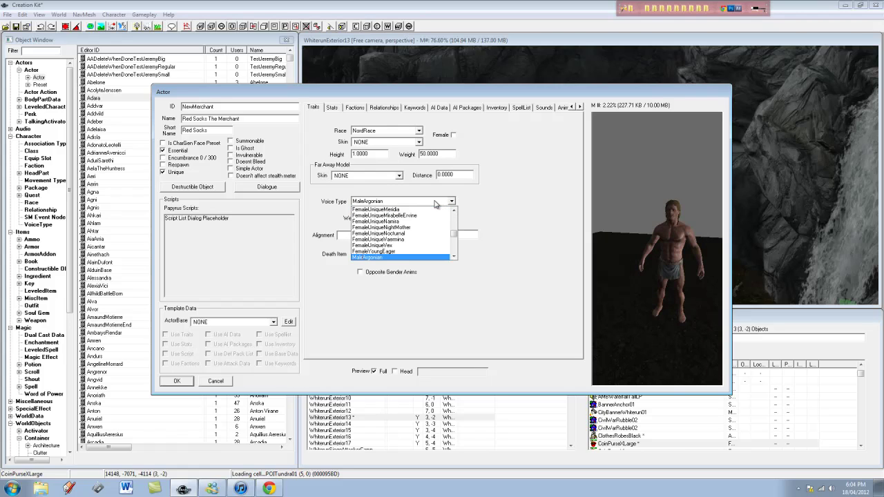
{"action": "type", "text": "aleo"}
{"action": "key", "text": "Up"}
{"action": "key", "text": "Up"}
{"action": "key", "text": "Return"}
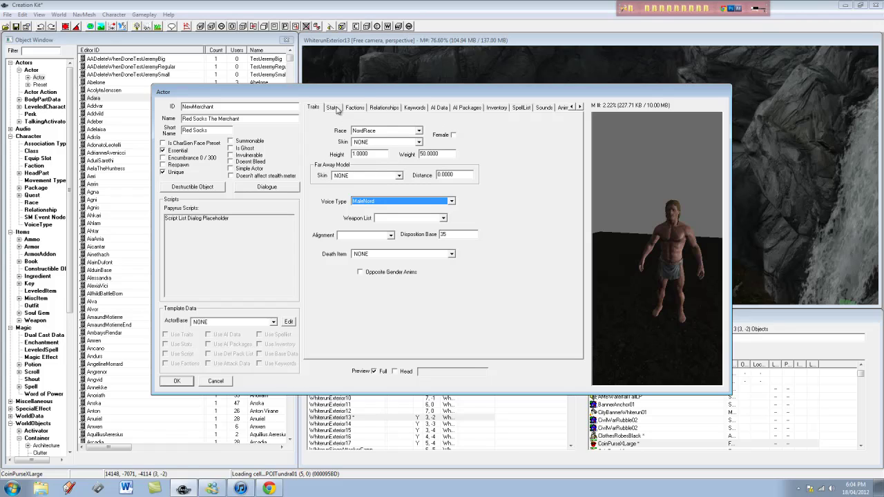
Try MerchantClothesOutfit01 as the actor's default outfit
{"action": "left_click", "coordinate": [503, 109]}
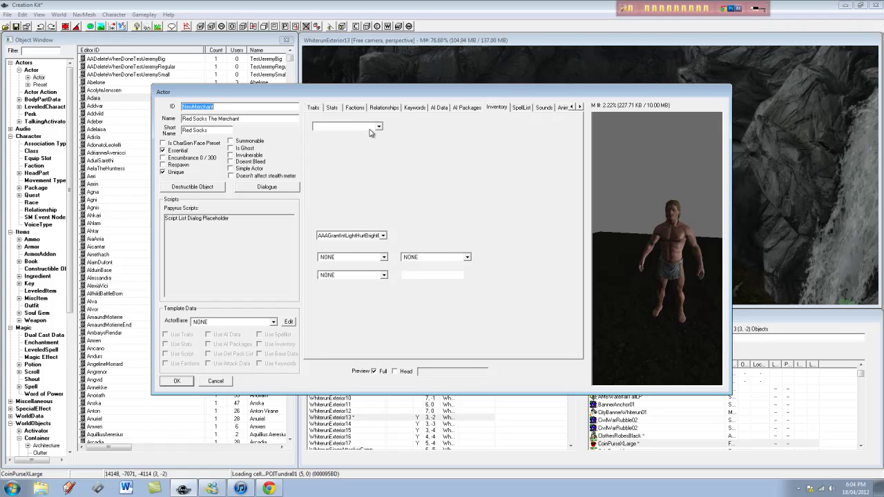
{"action": "left_click", "coordinate": [369, 130]}
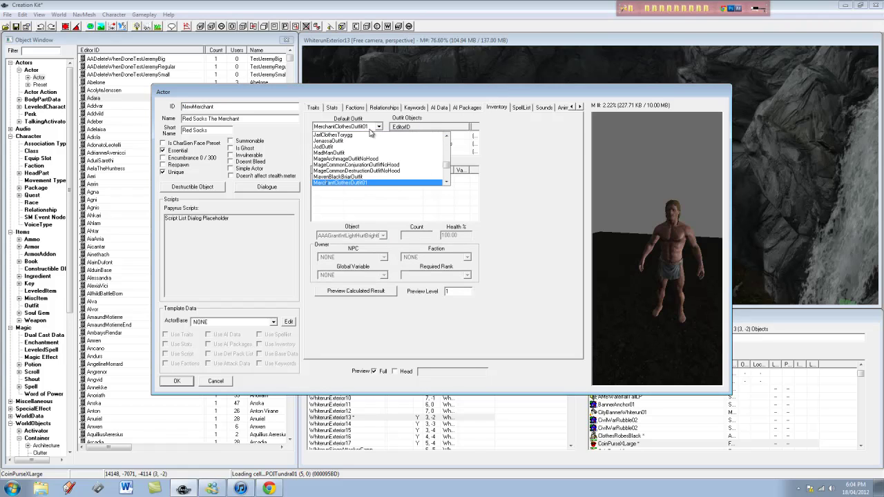
{"action": "left_click", "coordinate": [373, 183]}
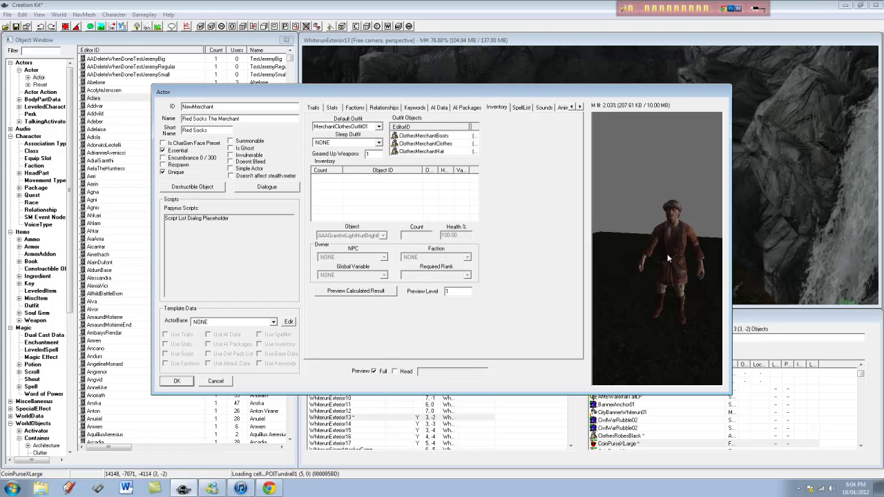
Set the actor's default outfit to MerchantClothesOutfit02NoHat and examine the dressed figure up close in the preview
{"action": "left_click", "coordinate": [333, 127]}
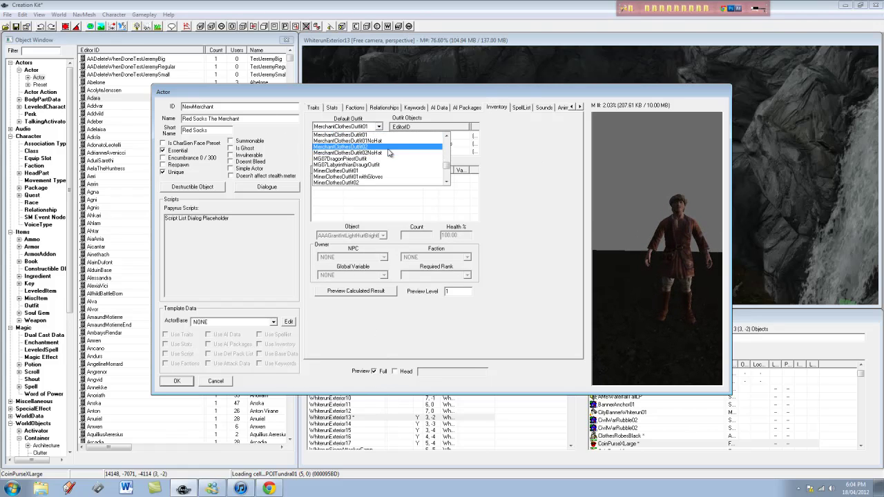
{"action": "left_click", "coordinate": [389, 153]}
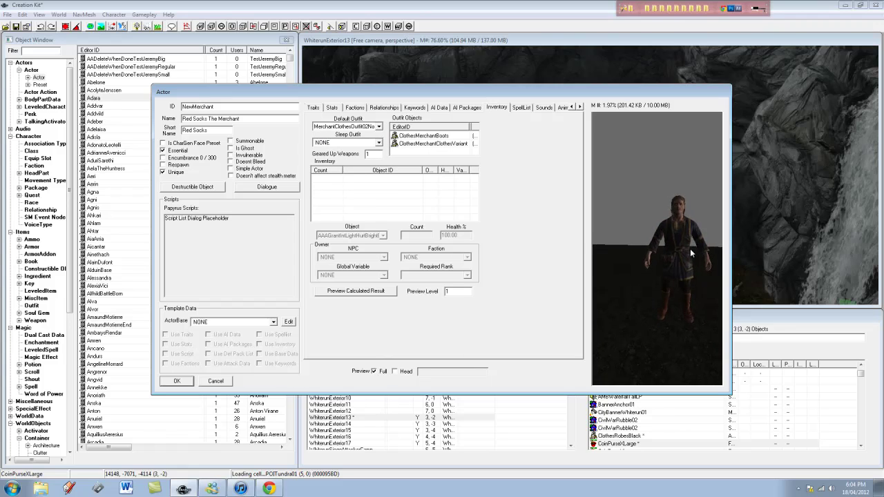
{"action": "left_click_drag", "start_coordinate": [691, 252], "coordinate": [570, 295]}
{"action": "left_click_drag", "start_coordinate": [676, 239], "coordinate": [639, 206]}
{"action": "scroll", "coordinate": [662, 221], "scroll_direction": "up", "scroll_amount": 4}
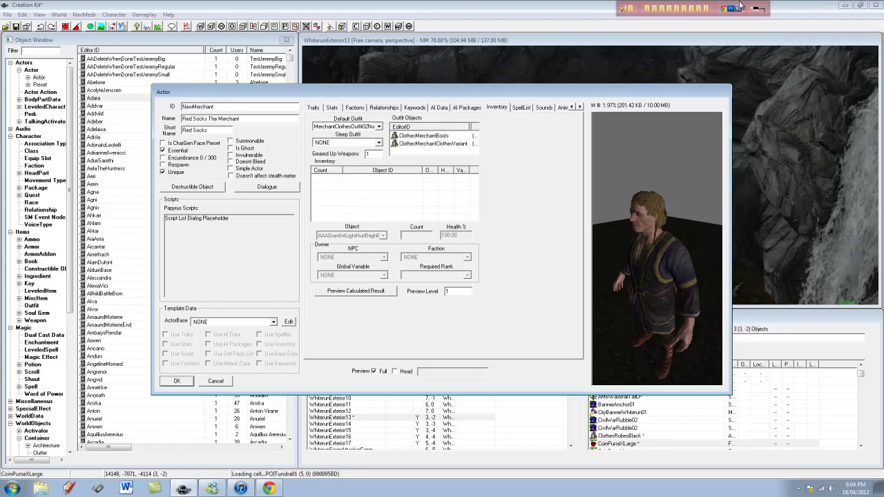
{"action": "mouse_move", "coordinate": [760, 22]}
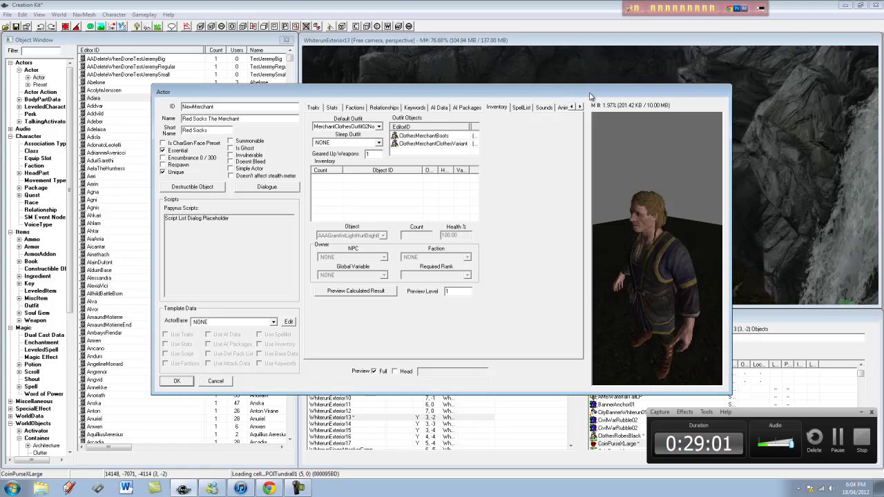
{"action": "left_click", "coordinate": [865, 431]}
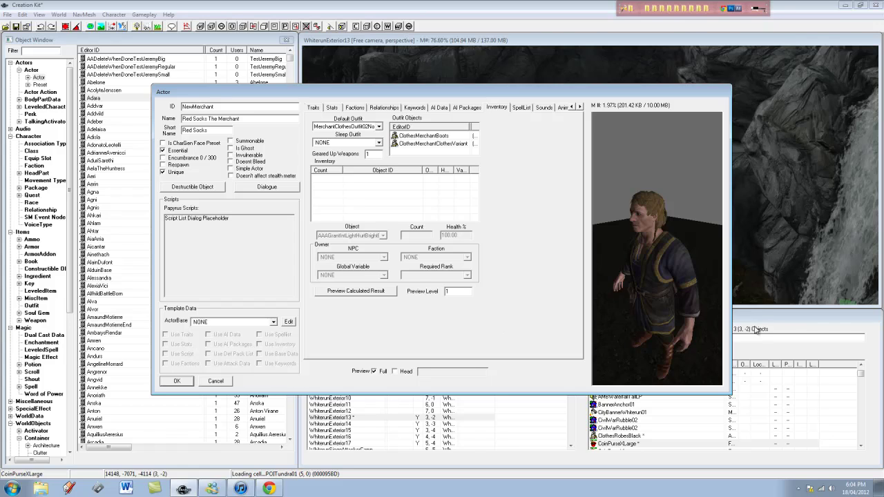
{"action": "left_click_drag", "start_coordinate": [687, 324], "coordinate": [692, 280]}
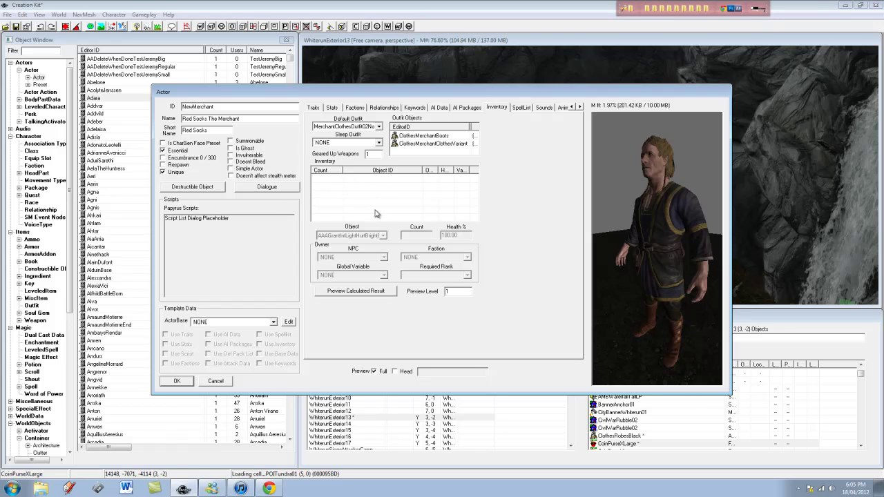
Add NewMerchantFaction to the merchant actor's factions and save the actor
{"action": "left_click", "coordinate": [349, 107]}
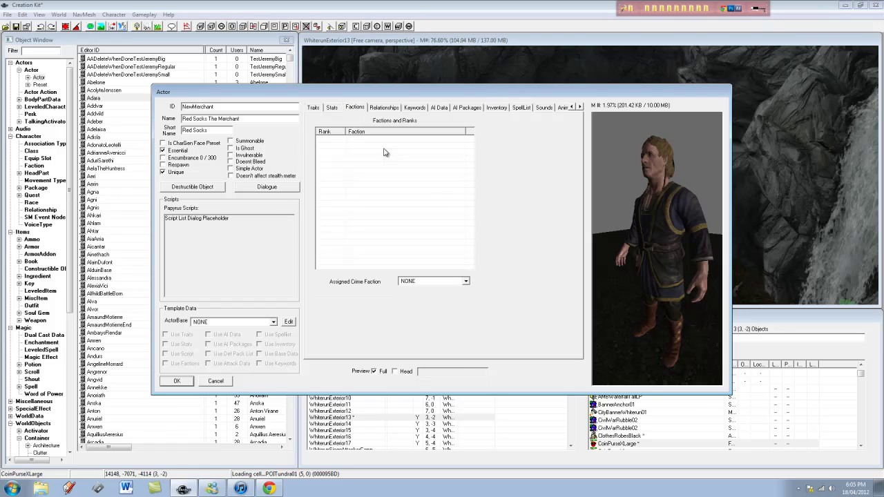
{"action": "right_click", "coordinate": [384, 152]}
{"action": "left_click", "coordinate": [409, 156]}
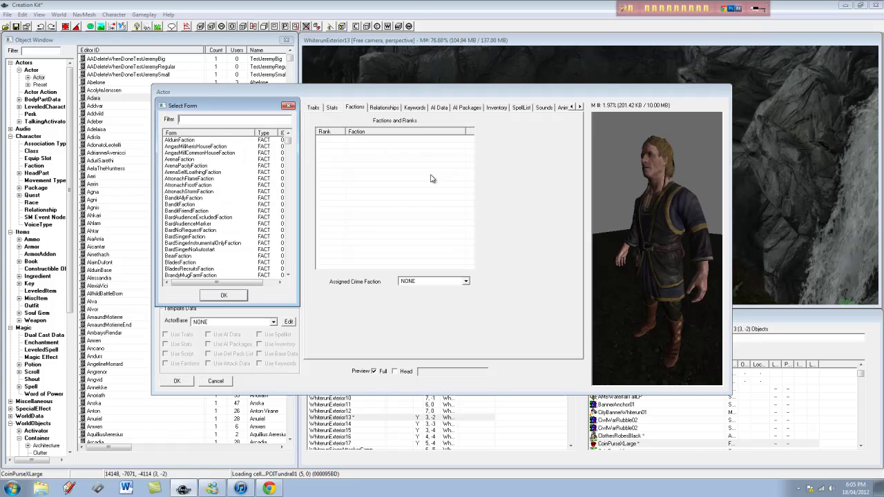
{"action": "left_click", "coordinate": [221, 120]}
{"action": "type", "text": "new"}
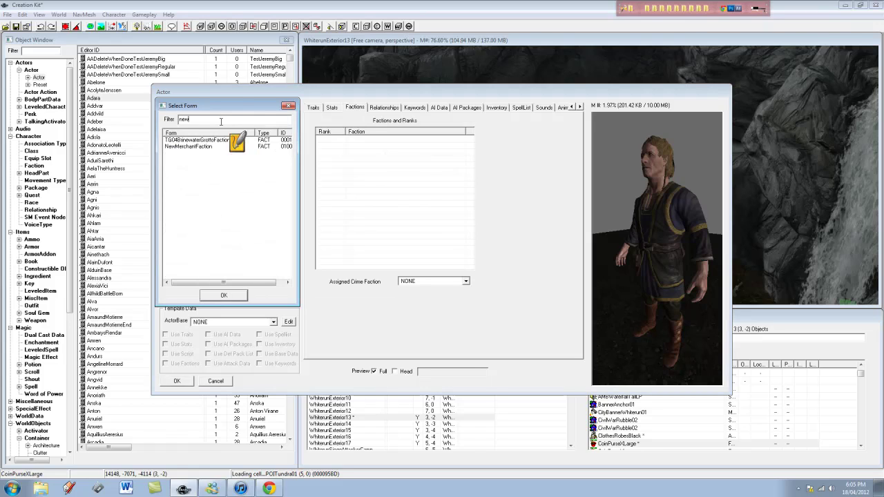
{"action": "left_click", "coordinate": [202, 147]}
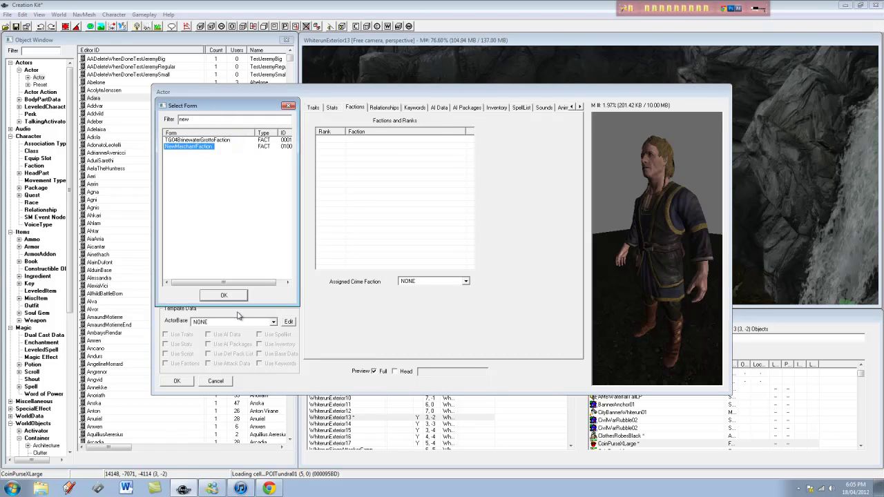
{"action": "left_click", "coordinate": [223, 295]}
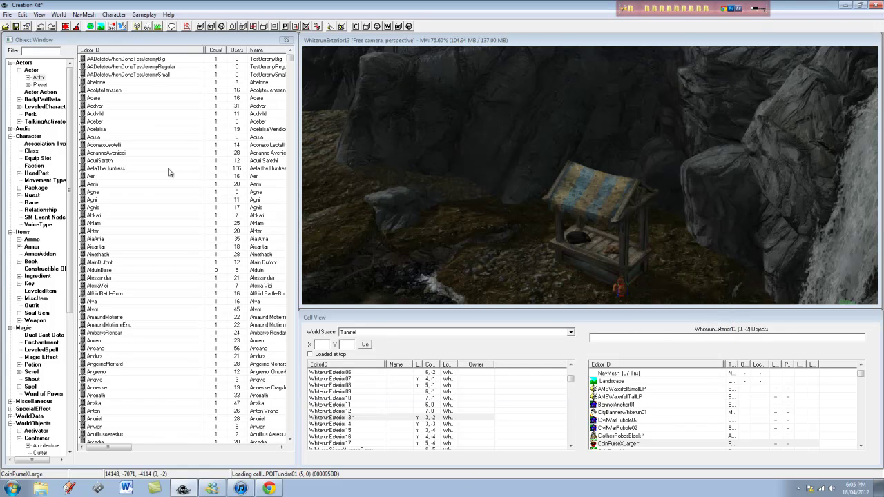
Place the NewMerchant actor in the WhiterunExterior13 cell on the ground beside the market stall
{"action": "left_click", "coordinate": [136, 187]}
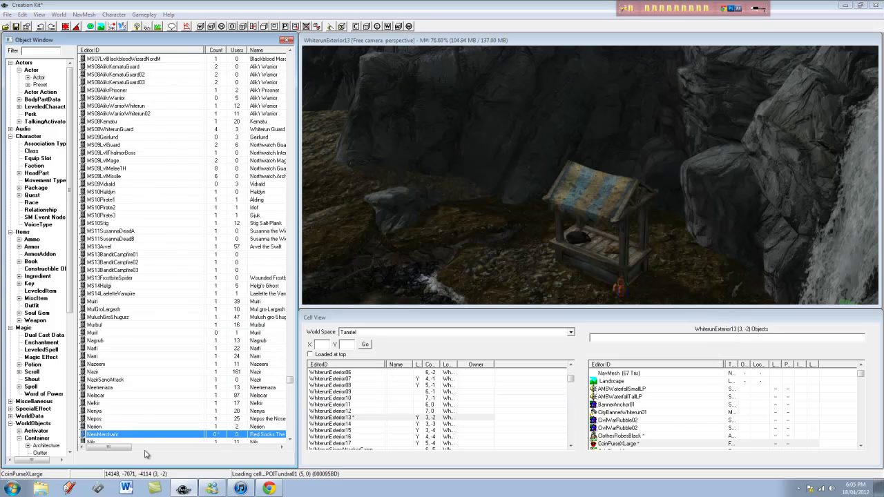
{"action": "mouse_move", "coordinate": [653, 214]}
{"action": "middle_mouse_down"}
{"action": "mouse_move", "coordinate": [644, 214]}
{"action": "mouse_move", "coordinate": [647, 206]}
{"action": "middle_mouse_up"}
{"action": "scroll", "coordinate": [648, 207], "scroll_direction": "up", "scroll_amount": 10}
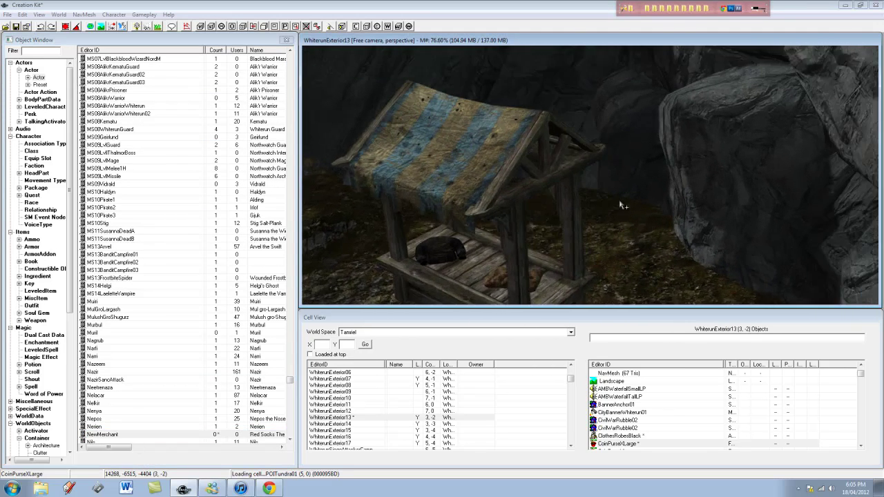
{"action": "middle_click_drag", "start_coordinate": [462, 212], "coordinate": [465, 207]}
{"action": "left_click_drag", "start_coordinate": [107, 436], "coordinate": [641, 191]}
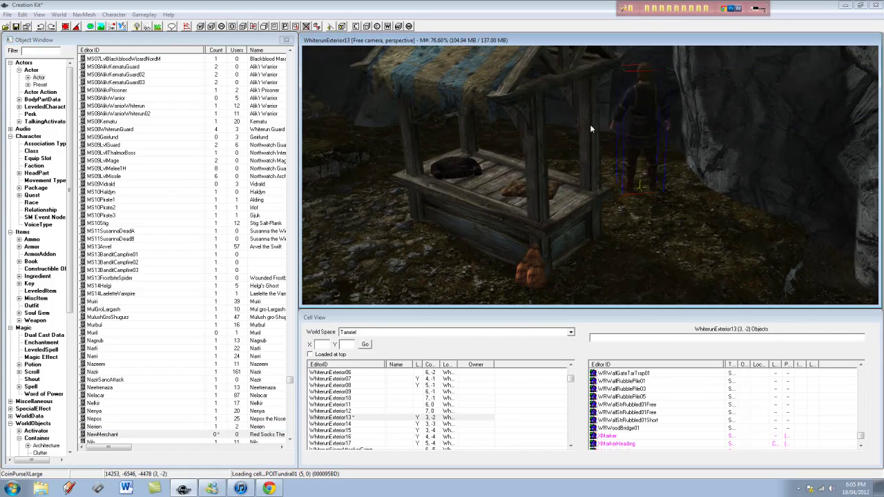
Examine the persist location, ownership and 3D data settings of the placed merchant's reference
{"action": "double_click", "coordinate": [644, 84]}
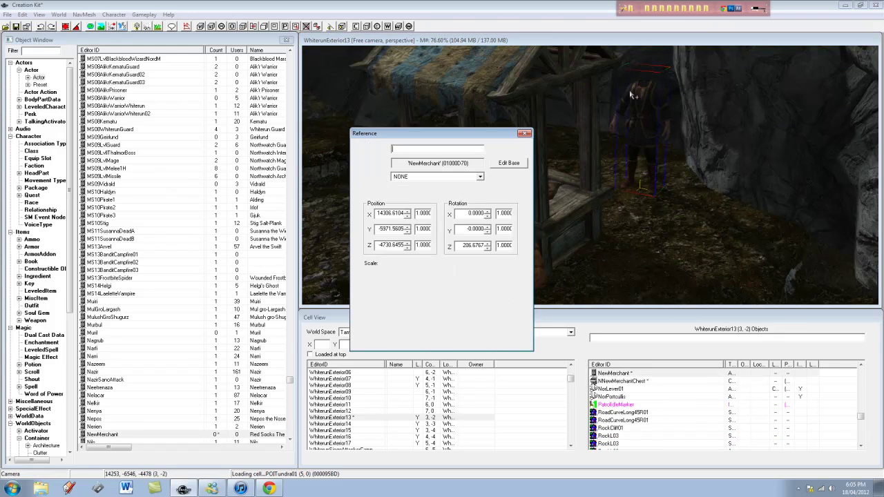
{"action": "left_click", "coordinate": [403, 191]}
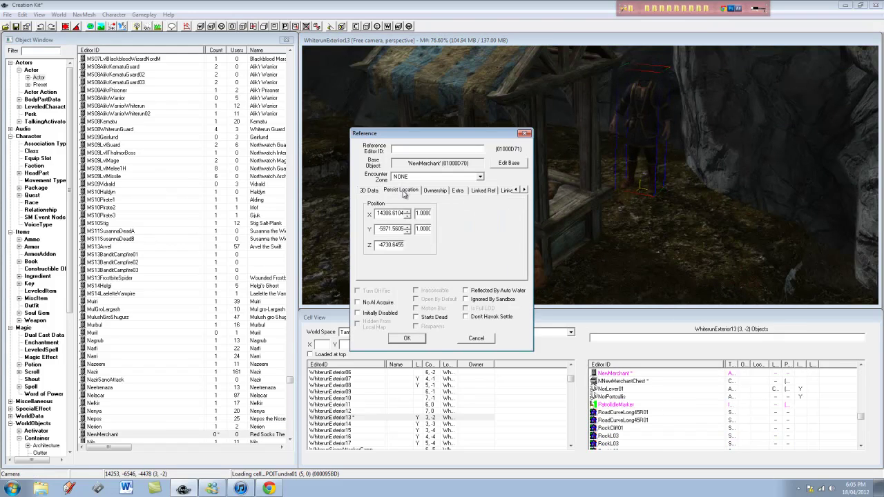
{"action": "left_click", "coordinate": [443, 192]}
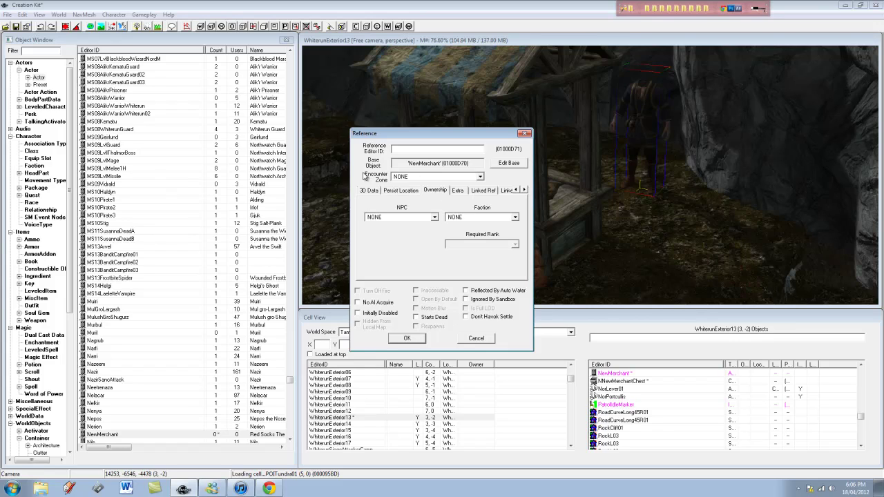
{"action": "left_click", "coordinate": [371, 191]}
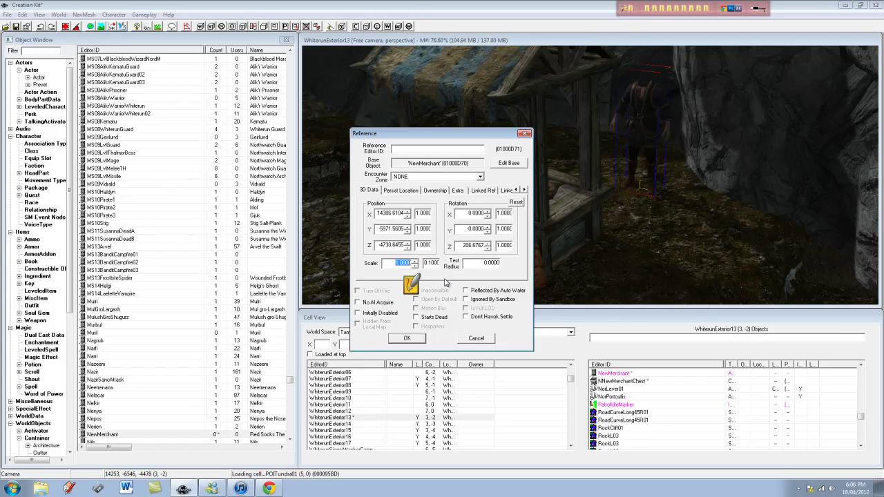
{"action": "left_click", "coordinate": [399, 340]}
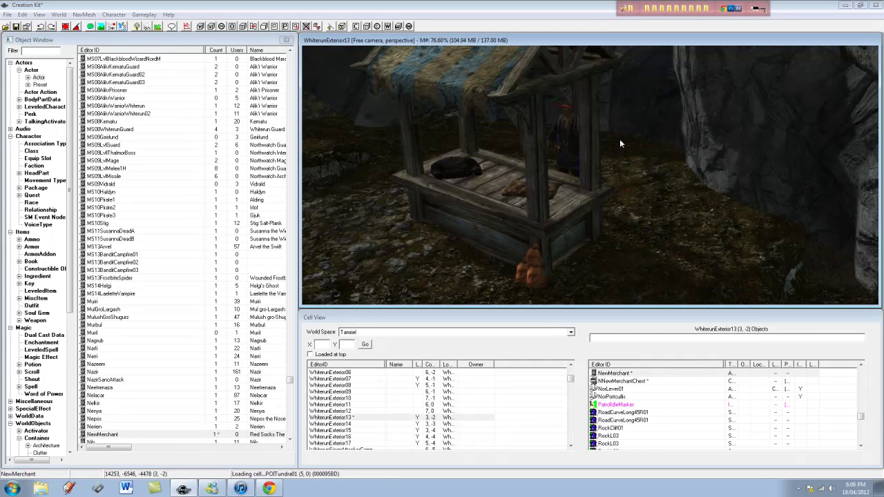
Position the merchant behind the stall, centred between its posts when seen from the front
{"action": "middle_click_drag", "start_coordinate": [624, 142], "coordinate": [566, 119]}
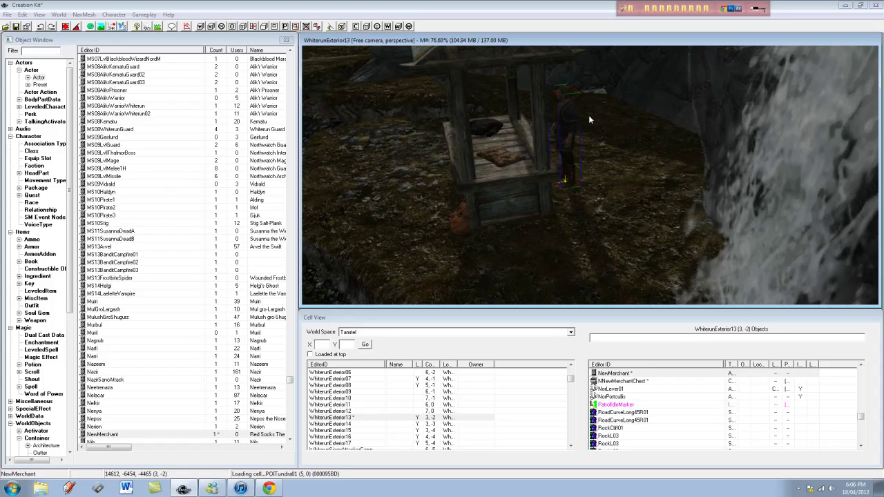
{"action": "middle_click_drag", "start_coordinate": [483, 138], "coordinate": [867, 97]}
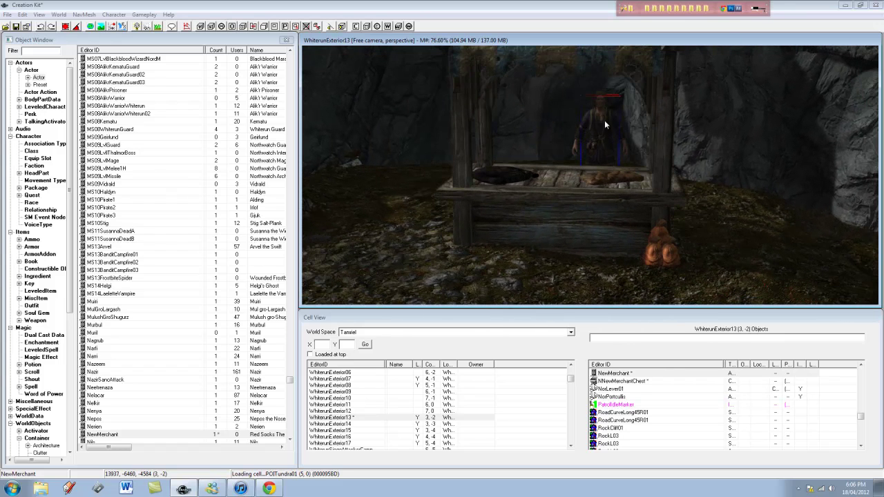
{"action": "left_click_drag", "start_coordinate": [604, 125], "coordinate": [579, 114]}
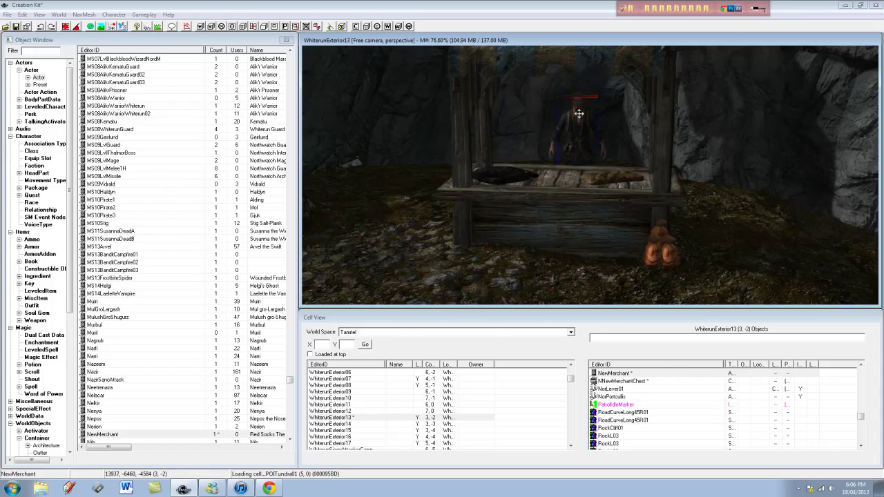
{"action": "middle_click_drag", "start_coordinate": [475, 88], "coordinate": [763, 214]}
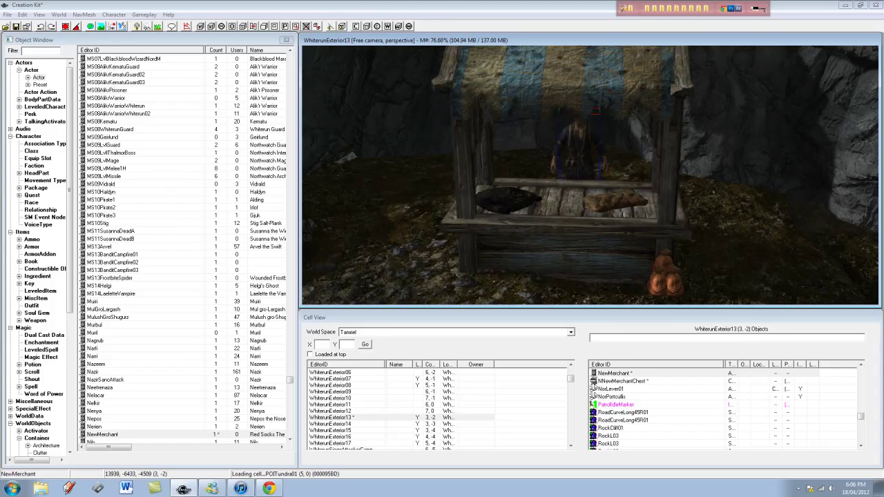
{"action": "middle_click_drag", "start_coordinate": [611, 207], "coordinate": [641, 206]}
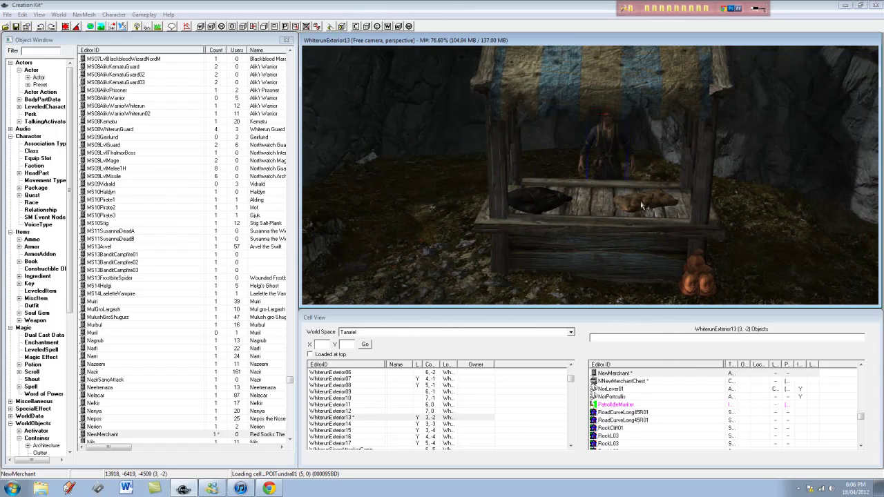
Make the NewMerchant NPC the owner of the CowHide on the stall counter
{"action": "double_click", "coordinate": [642, 207]}
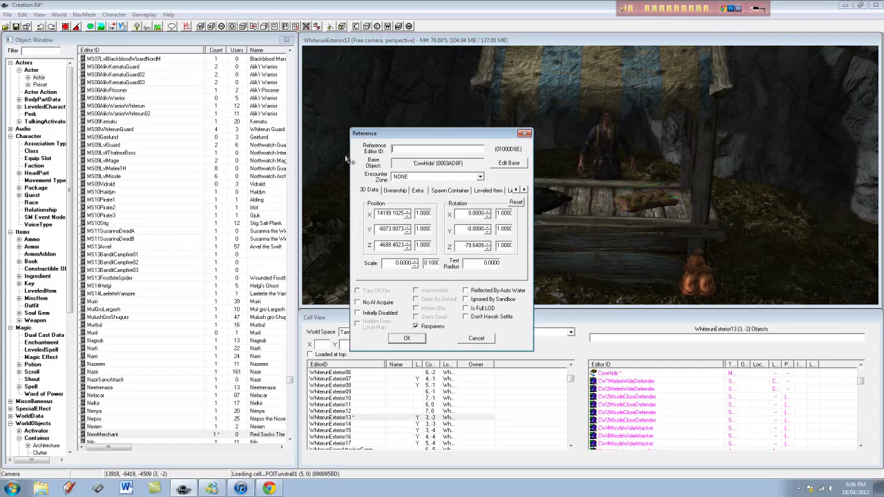
{"action": "left_click", "coordinate": [395, 190]}
{"action": "left_click", "coordinate": [395, 218]}
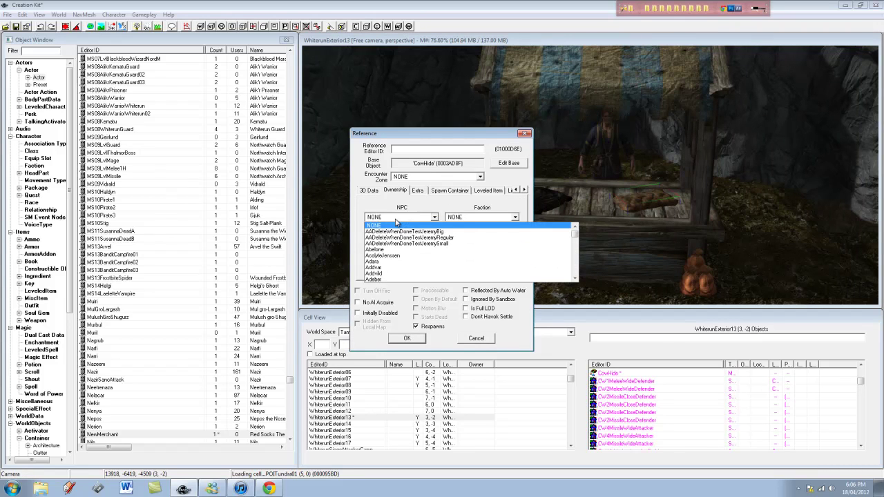
{"action": "type", "text": "mad"}
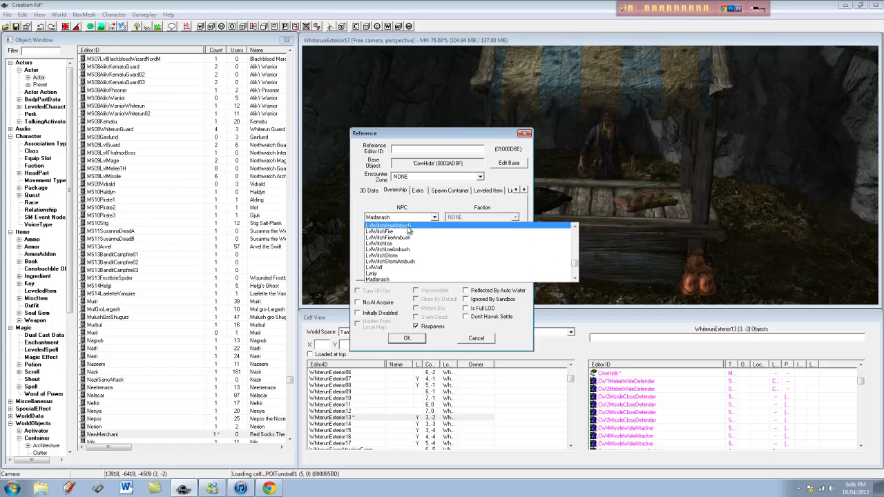
{"action": "type", "text": "mer"}
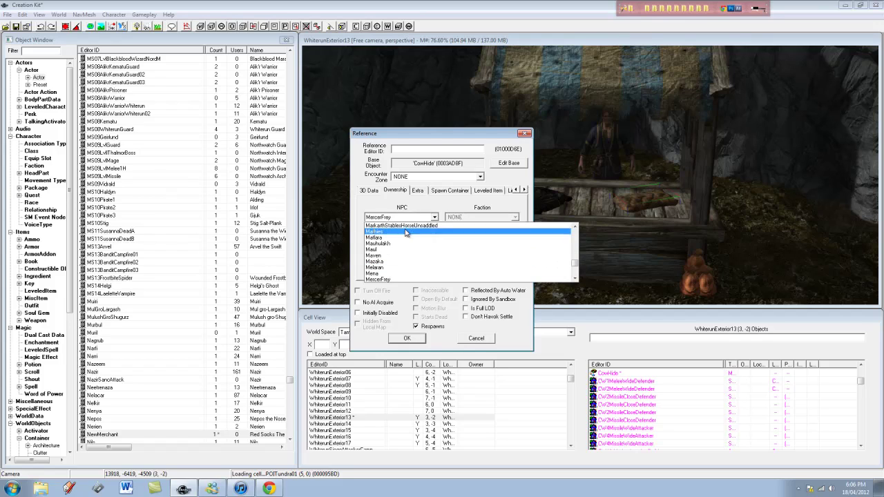
{"action": "type", "text": "nar"}
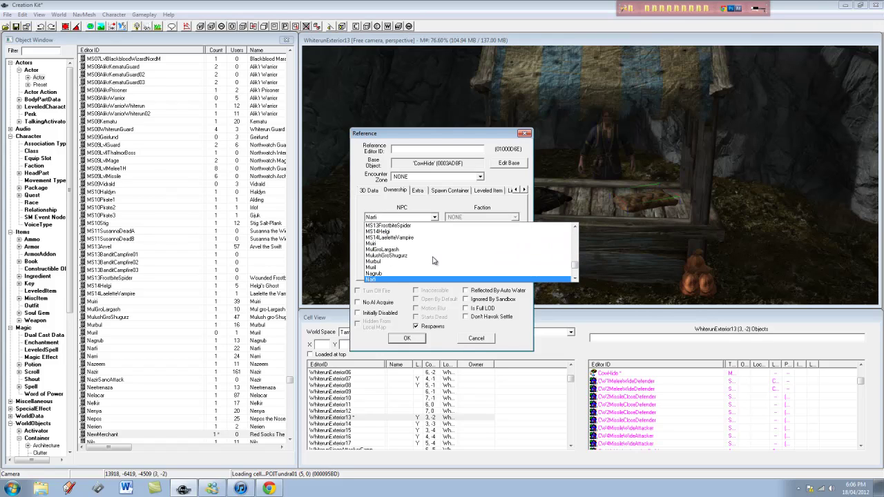
{"action": "type", "text": "new"}
{"action": "left_click", "coordinate": [412, 279]}
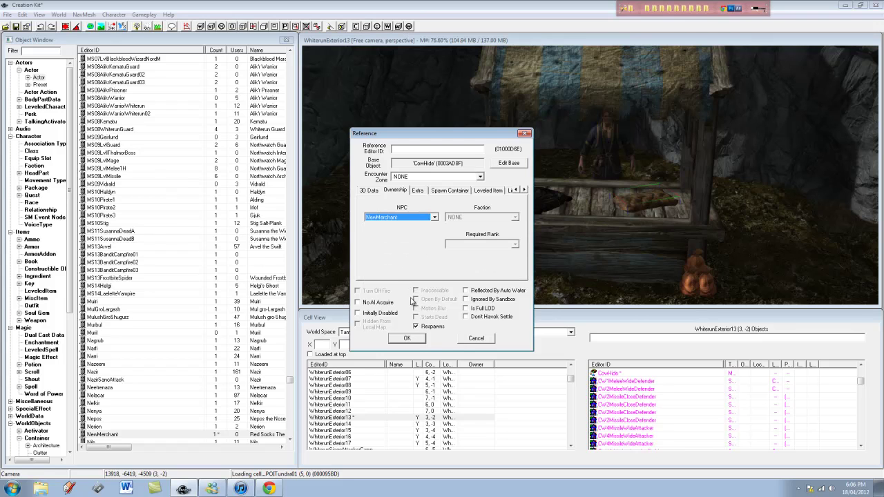
{"action": "left_click", "coordinate": [407, 338]}
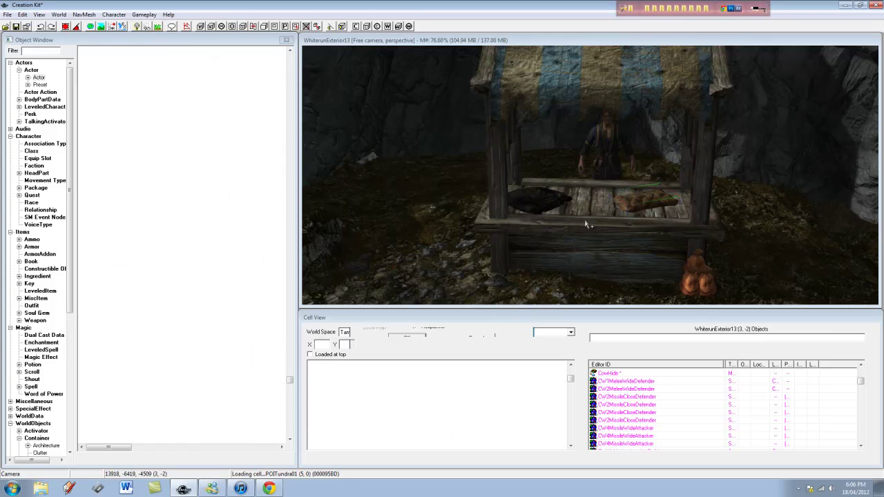
Make the NewMerchant NPC the owner of the ClothesRobesBlack item on the stall counter
{"action": "right_click", "coordinate": [540, 198]}
{"action": "left_click", "coordinate": [521, 195]}
{"action": "double_click", "coordinate": [536, 198]}
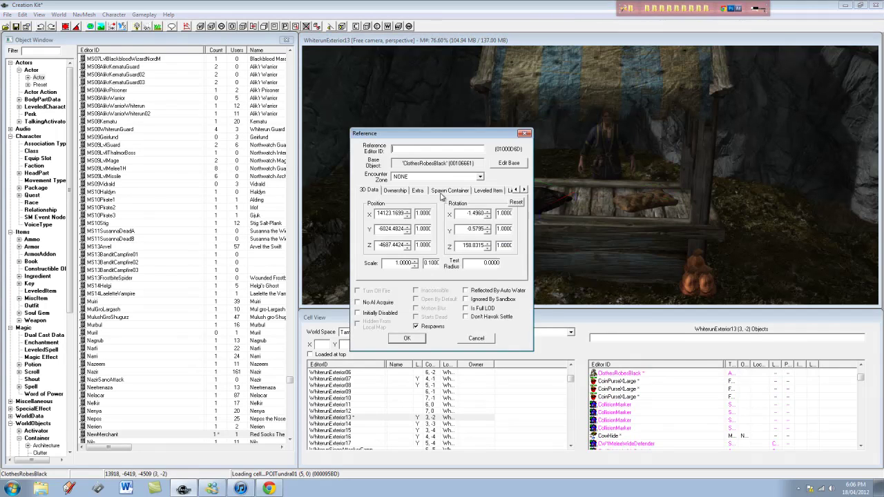
{"action": "left_click", "coordinate": [397, 191]}
{"action": "left_click", "coordinate": [401, 217]}
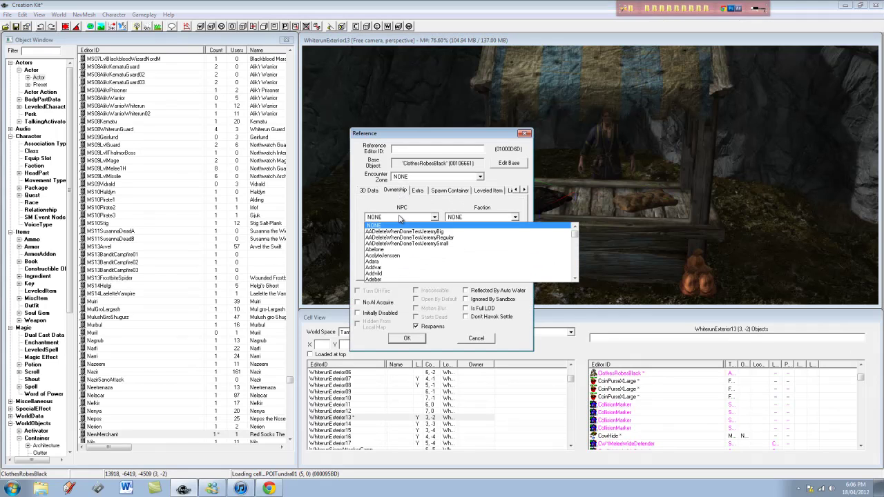
{"action": "type", "text": "new"}
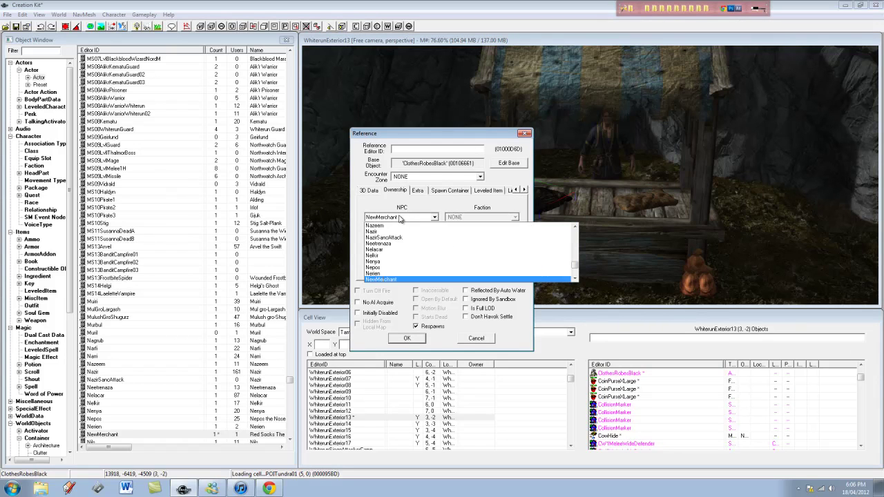
{"action": "left_click", "coordinate": [436, 279]}
{"action": "left_click", "coordinate": [407, 338]}
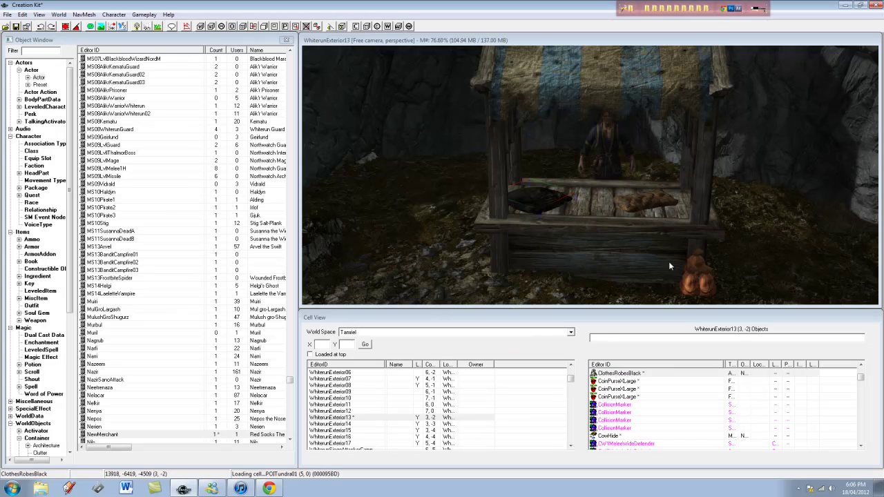
Check the NPC ownership assigned to the black robes on the stall counter
{"action": "double_click", "coordinate": [536, 197]}
{"action": "left_click", "coordinate": [397, 192]}
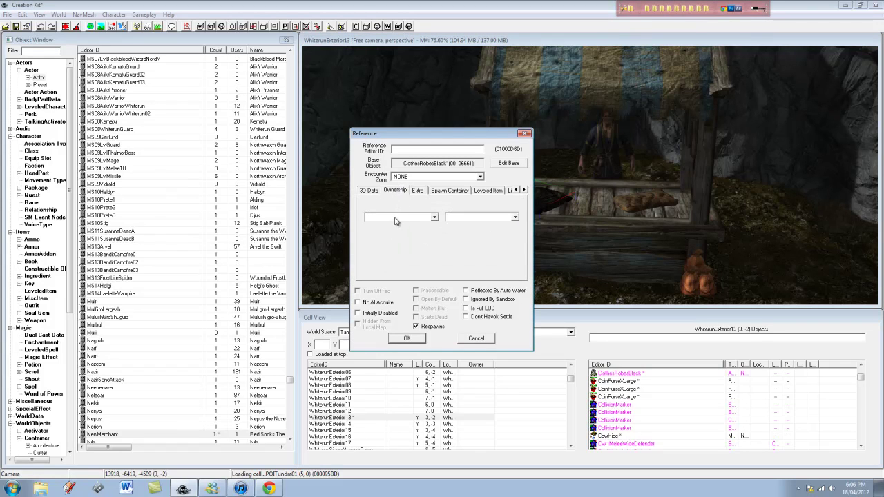
{"action": "left_click", "coordinate": [396, 217]}
{"action": "left_click", "coordinate": [397, 225]}
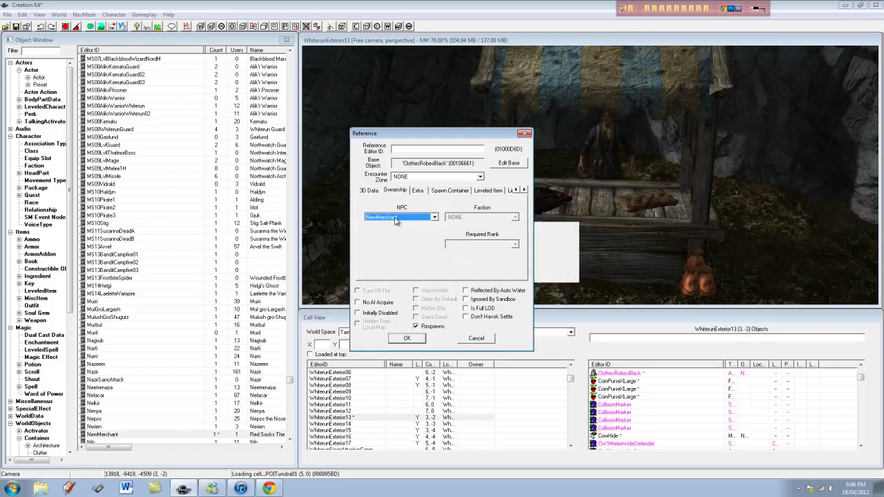
{"action": "left_click", "coordinate": [408, 338]}
{"action": "middle_click_drag", "start_coordinate": [643, 181], "coordinate": [709, 183]}
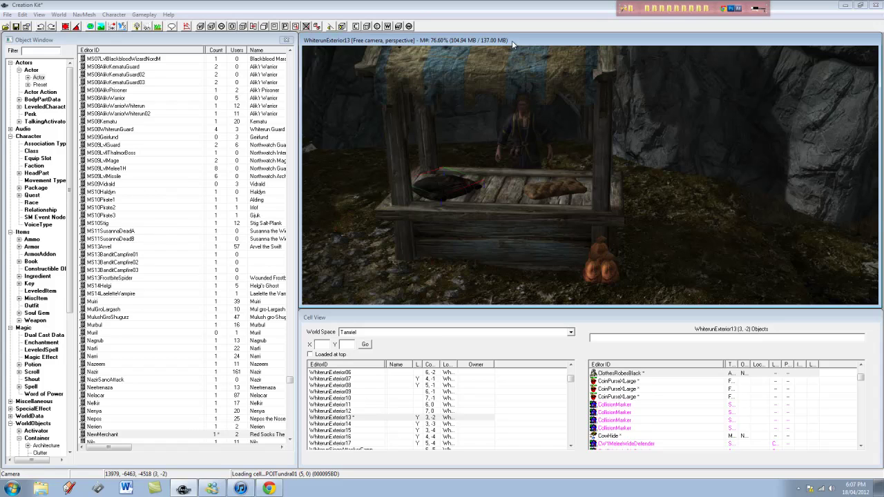
Filter the full object list by "MapMarker" and select the MapMarker static
{"action": "middle_click_drag", "start_coordinate": [593, 303], "coordinate": [618, 202], "text": "shift"}
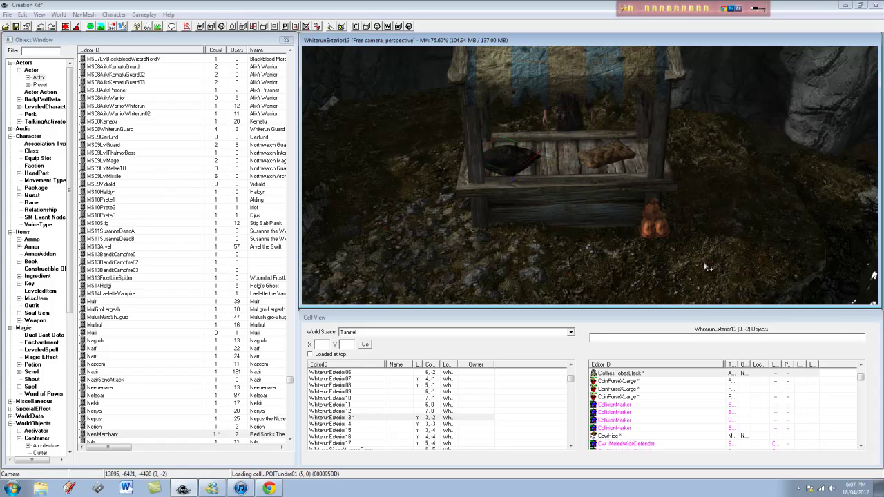
{"action": "left_click", "coordinate": [38, 50]}
{"action": "type", "text": "MapMar"}
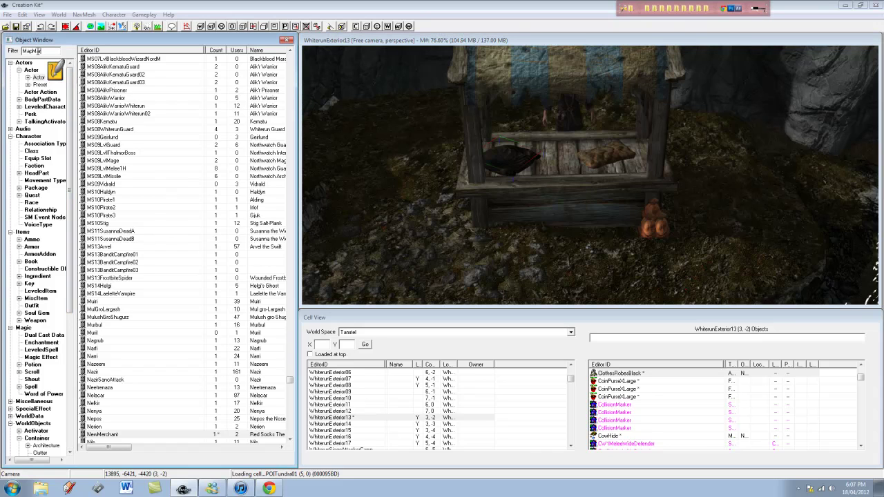
{"action": "type", "text": "ker"}
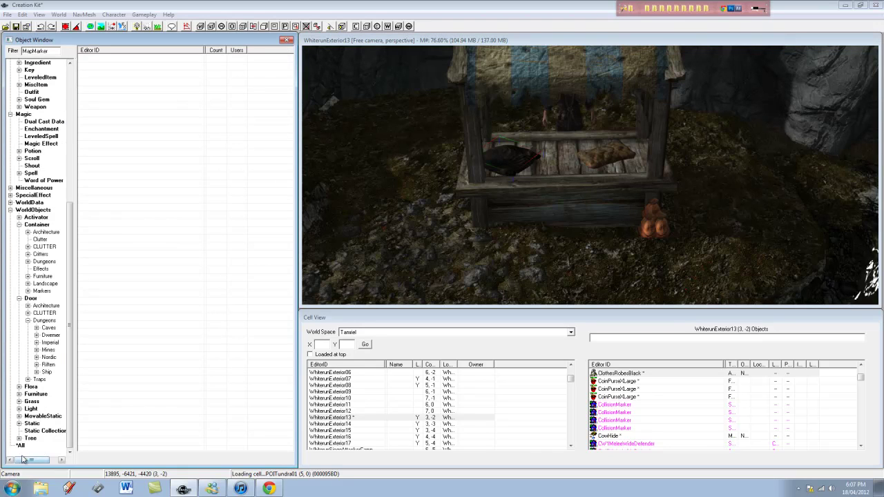
{"action": "left_click", "coordinate": [21, 446]}
{"action": "left_click", "coordinate": [117, 91]}
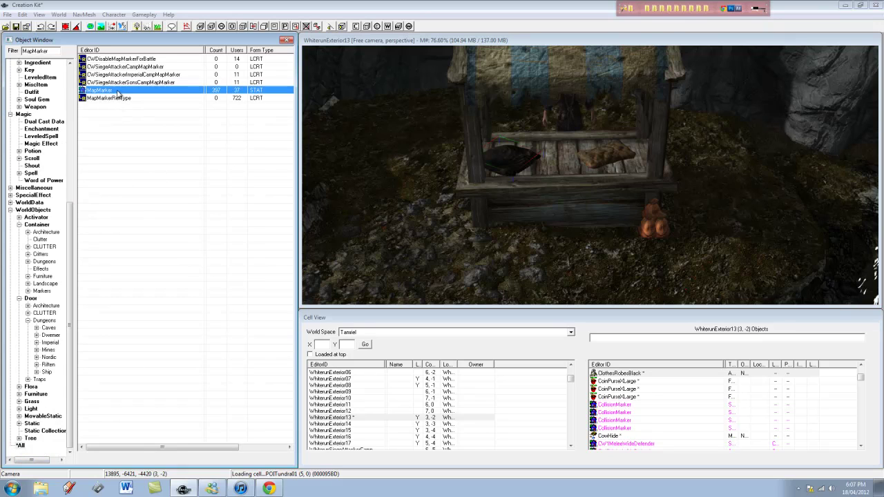
Place a MapMarker on the stall counter and turn on the display of markers in the scene
{"action": "left_click_drag", "start_coordinate": [91, 90], "coordinate": [567, 170]}
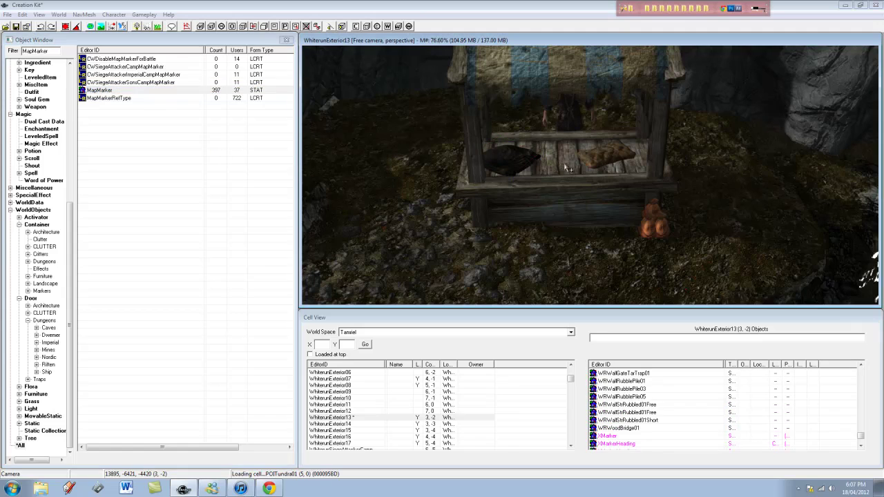
{"action": "scroll", "coordinate": [600, 226], "scroll_direction": "down", "scroll_amount": 3}
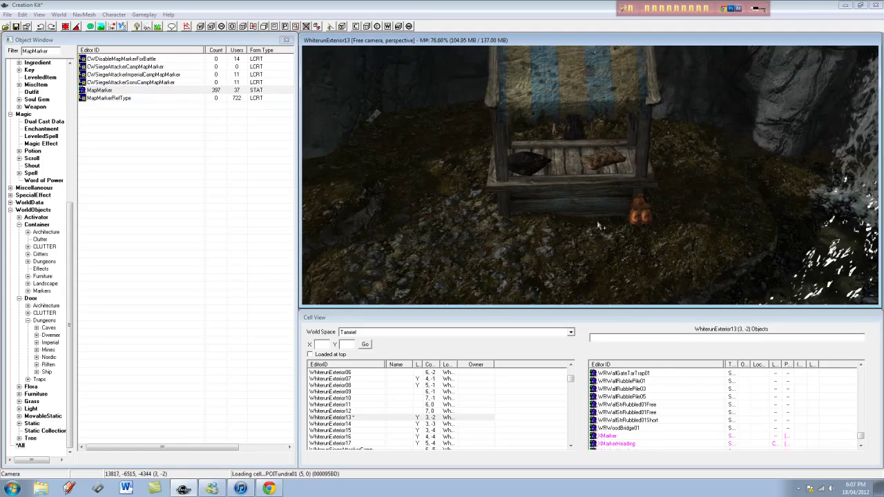
{"action": "key", "text": "m"}
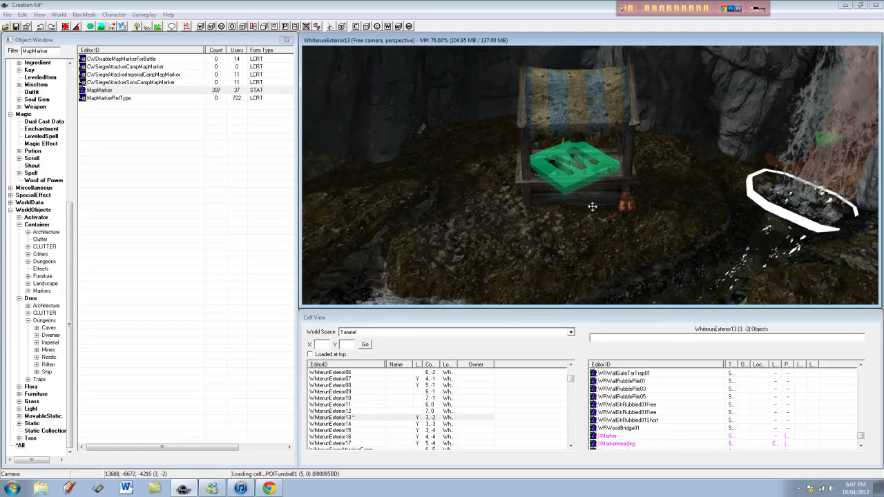
{"action": "scroll", "coordinate": [592, 207], "scroll_direction": "down", "scroll_amount": 5}
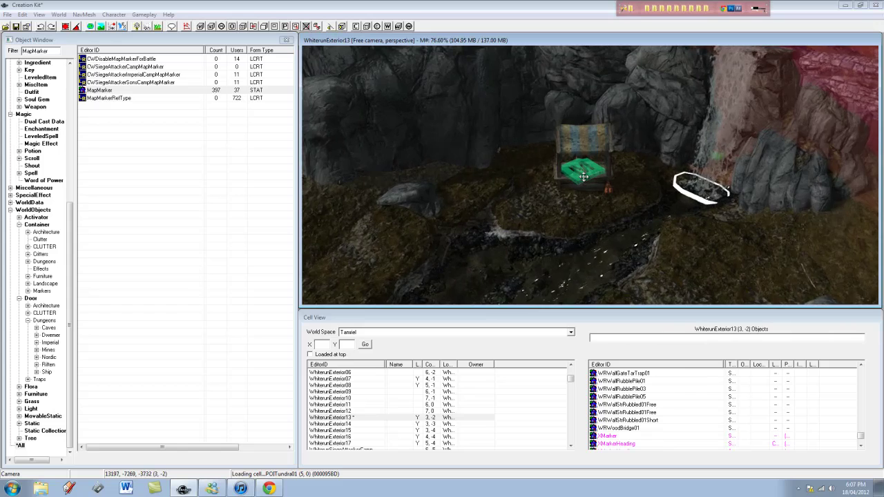
{"action": "scroll", "coordinate": [583, 176], "scroll_direction": "up", "scroll_amount": 5}
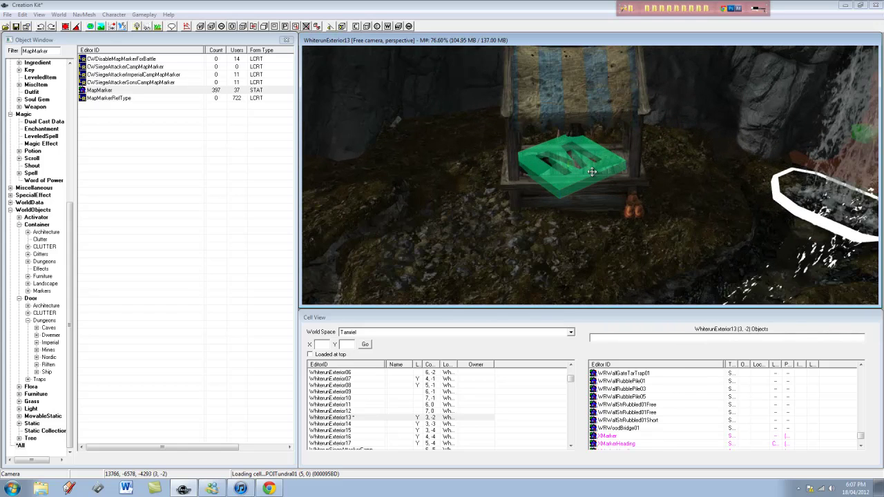
Delete the MapMarker placed on the stall counter
{"action": "left_click", "coordinate": [577, 178]}
{"action": "key", "text": "Delete"}
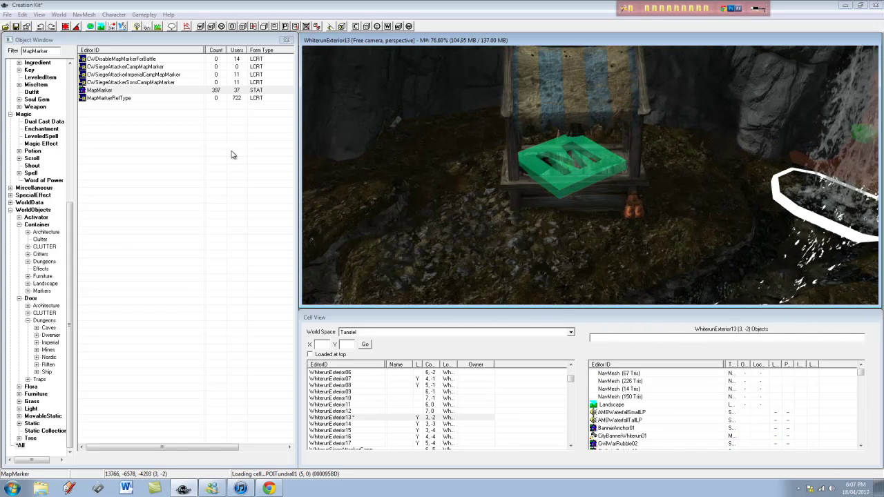
{"action": "left_click", "coordinate": [87, 90]}
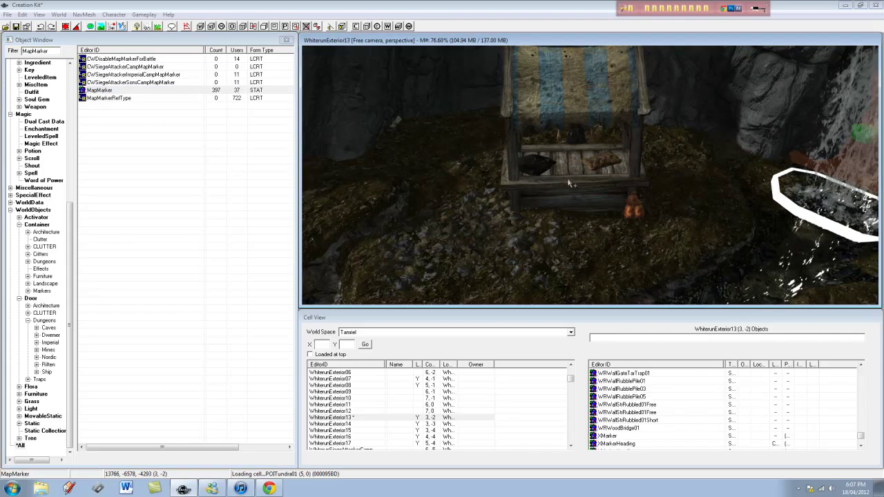
{"action": "key", "text": "ctrl+z"}
{"action": "key", "text": "Delete"}
Place a new MapMarker static on the stall counter, between its front posts
{"action": "left_click", "coordinate": [91, 98]}
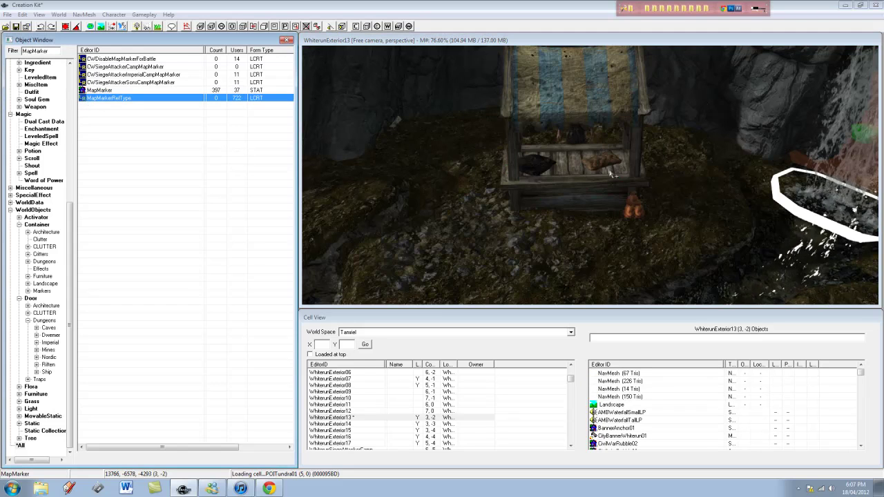
{"action": "left_click", "coordinate": [572, 173]}
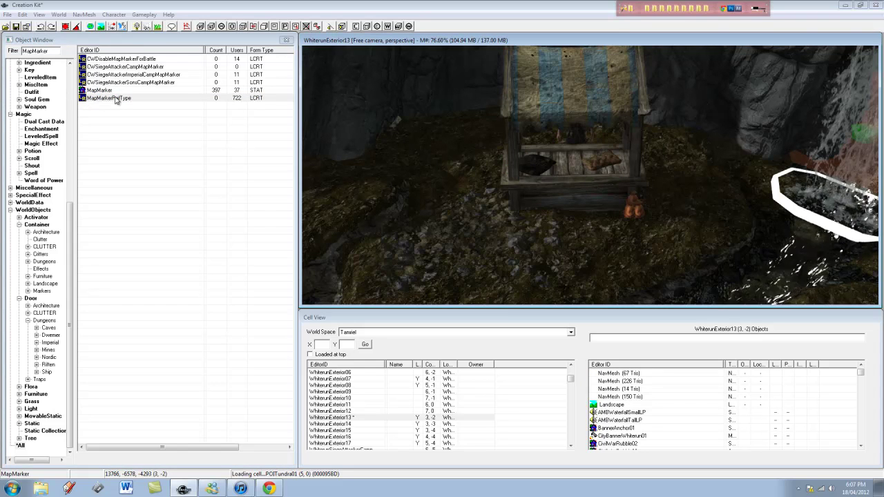
{"action": "left_click", "coordinate": [97, 91]}
{"action": "left_click_drag", "start_coordinate": [587, 176], "coordinate": [586, 176]}
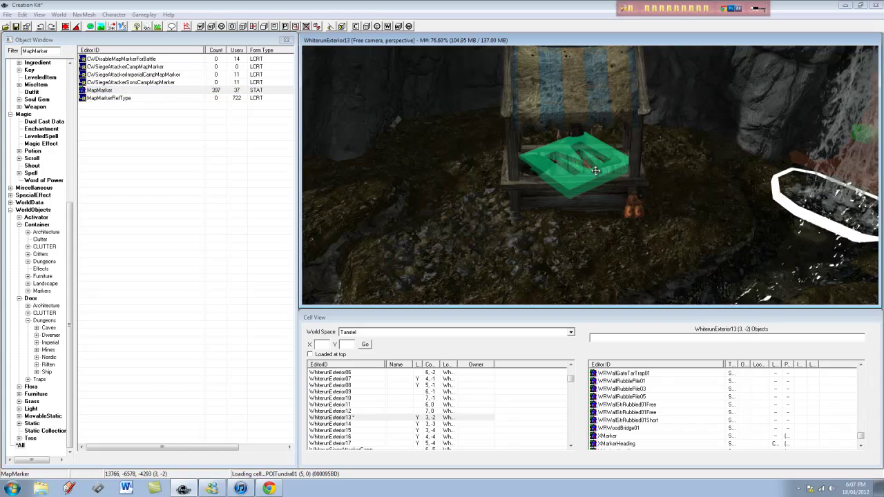
{"action": "scroll", "coordinate": [586, 172], "scroll_direction": "down", "scroll_amount": 6}
{"action": "scroll", "coordinate": [586, 173], "scroll_direction": "down", "scroll_amount": 2}
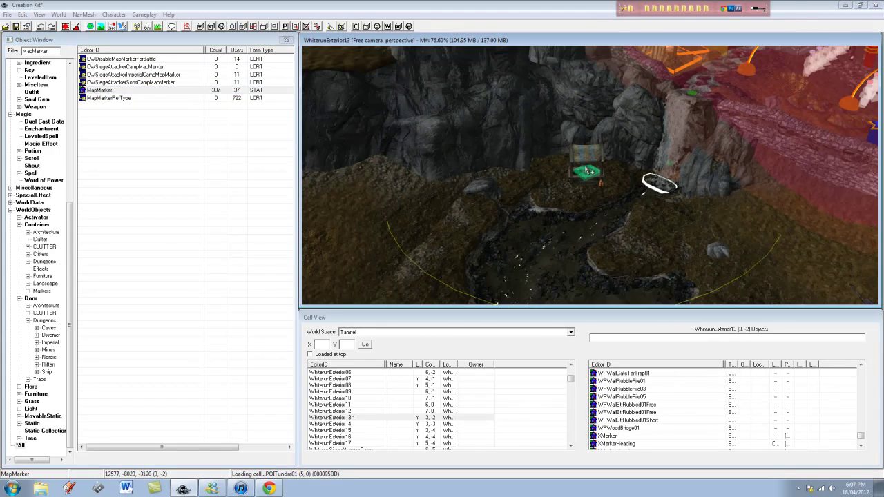
{"action": "scroll", "coordinate": [588, 139], "scroll_direction": "up", "scroll_amount": 8}
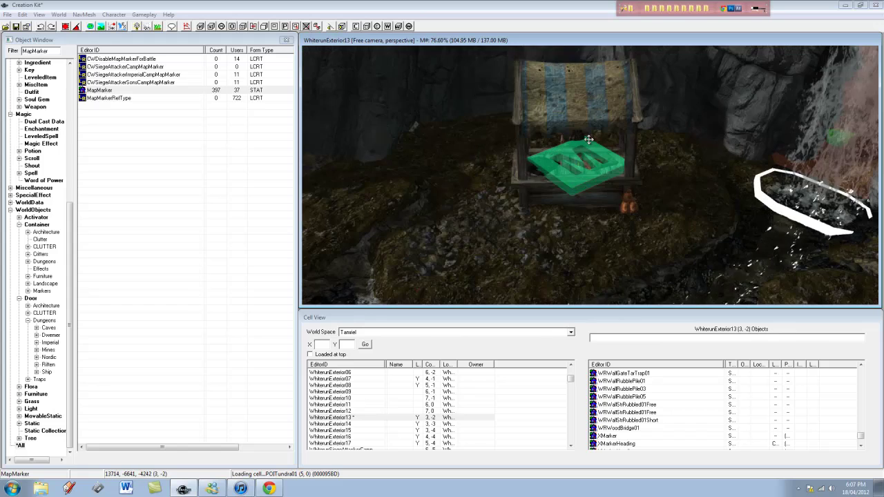
{"action": "scroll", "coordinate": [589, 139], "scroll_direction": "up", "scroll_amount": 2}
{"action": "scroll", "coordinate": [587, 141], "scroll_direction": "down", "scroll_amount": 1}
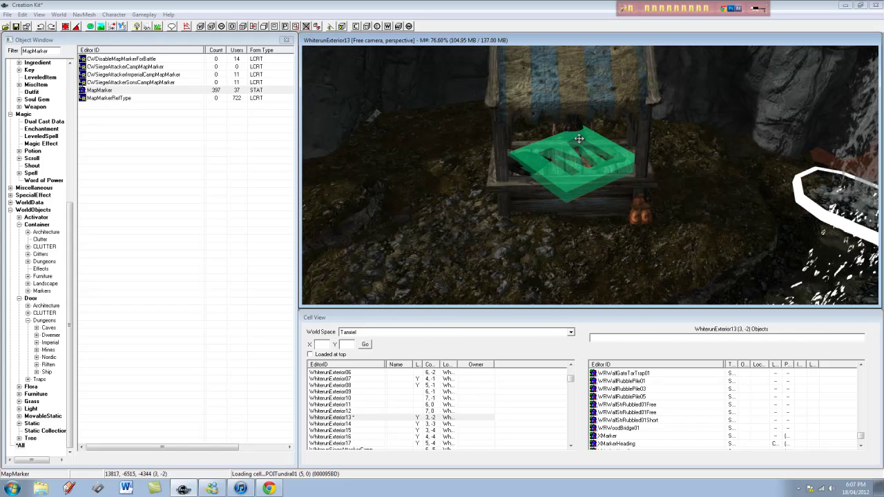
{"action": "middle_click_drag", "start_coordinate": [587, 143], "coordinate": [658, 215]}
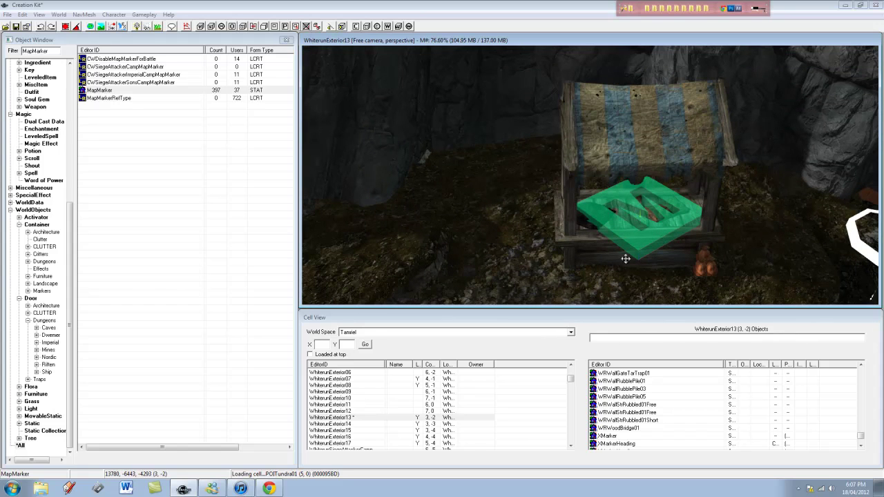
Enable marker data for the map marker on the stall and name it "Red Sock's Shack"
{"action": "double_click", "coordinate": [640, 236]}
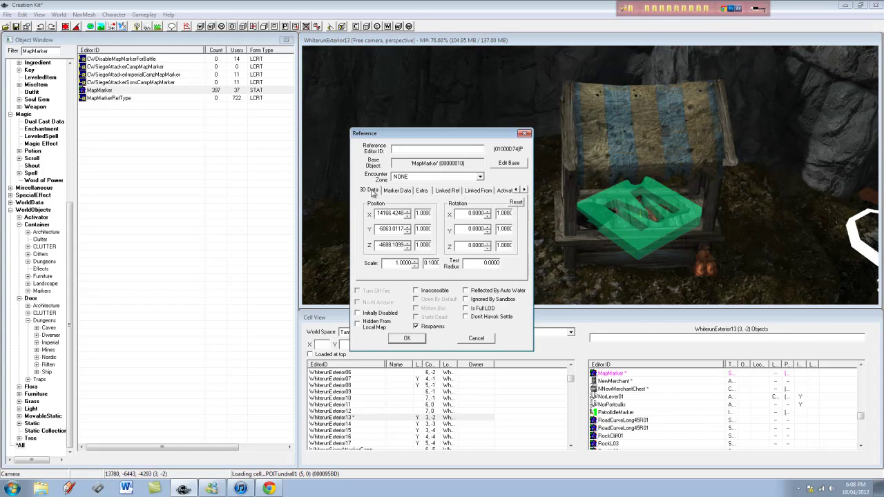
{"action": "left_click", "coordinate": [397, 191]}
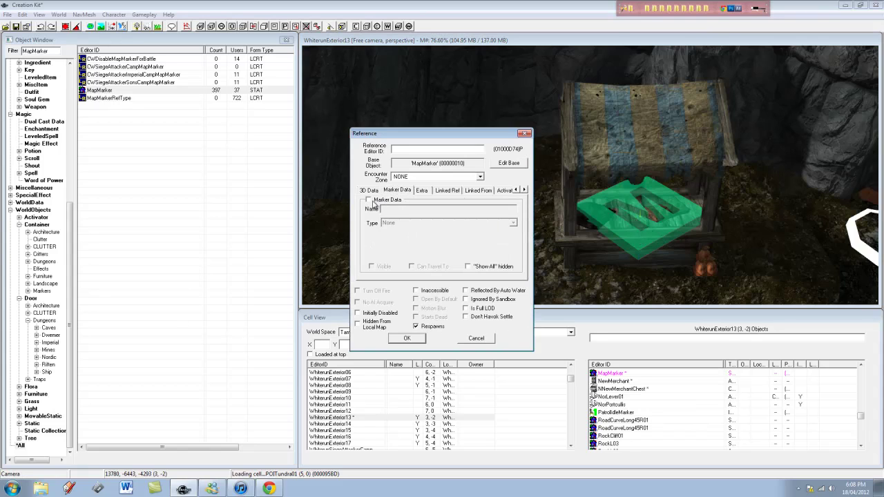
{"action": "left_click", "coordinate": [370, 200]}
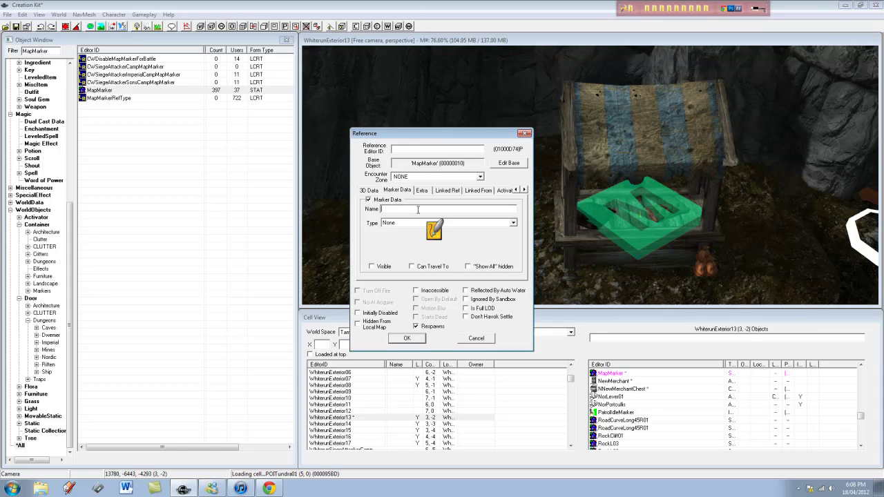
{"action": "left_click", "coordinate": [418, 210]}
{"action": "type", "text": "Red Sock"}
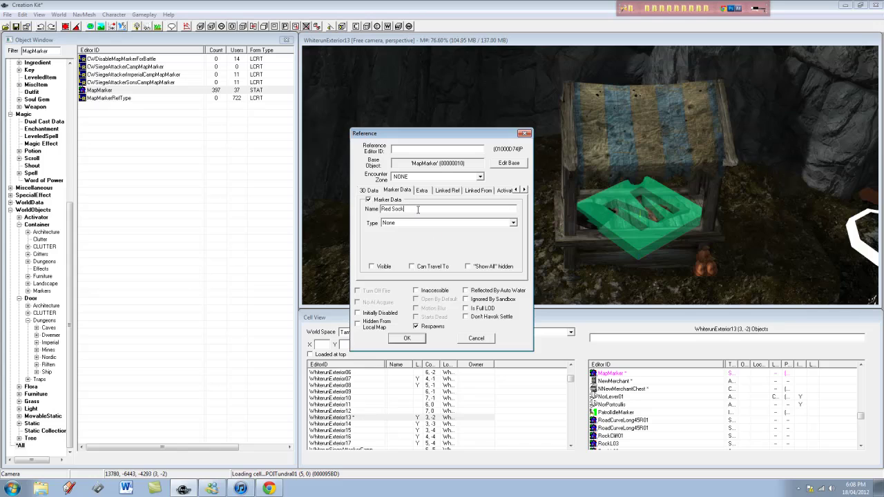
{"action": "type", "text": "'s Shack"}
Set the map marker's type to Shack and allow travelling to it
{"action": "left_click", "coordinate": [428, 222]}
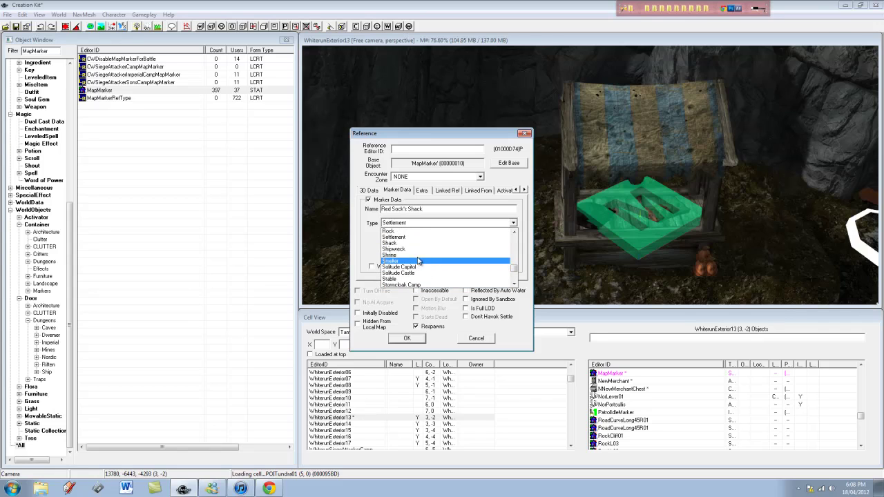
{"action": "left_click", "coordinate": [407, 272]}
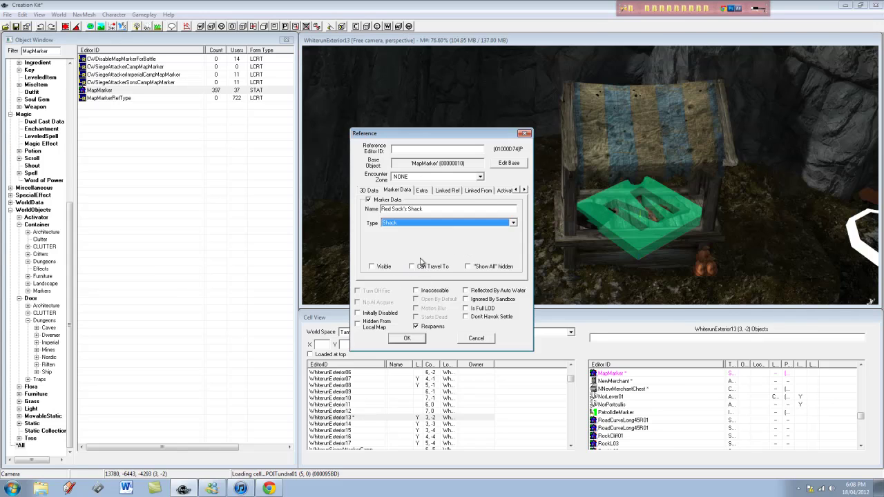
{"action": "left_click", "coordinate": [427, 266]}
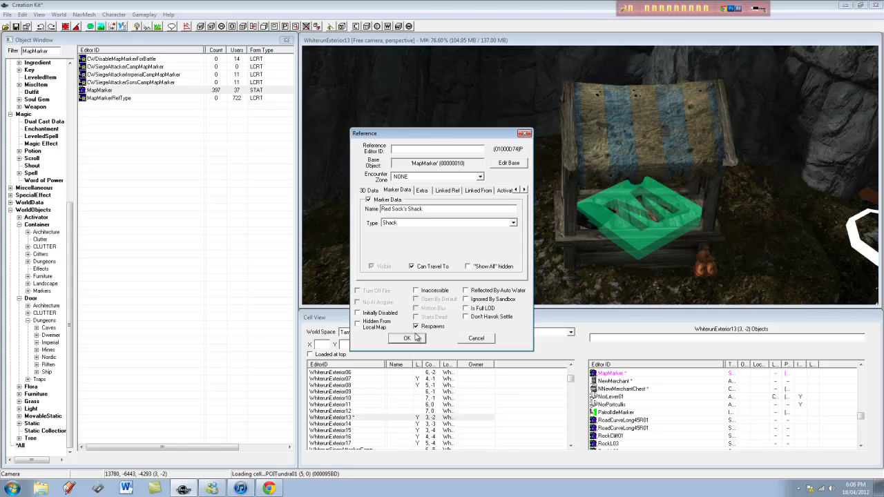
{"action": "left_click", "coordinate": [416, 338]}
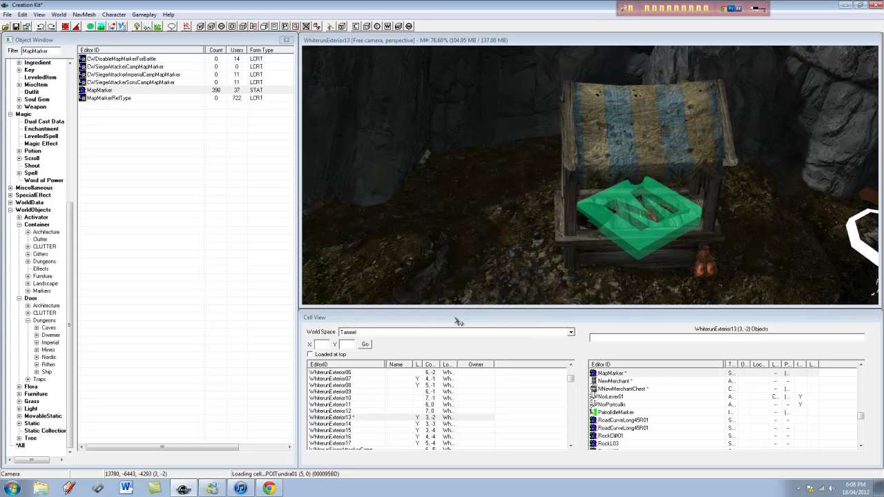
{"action": "left_click", "coordinate": [498, 42]}
{"action": "scroll", "coordinate": [620, 194], "scroll_direction": "down", "scroll_amount": 8}
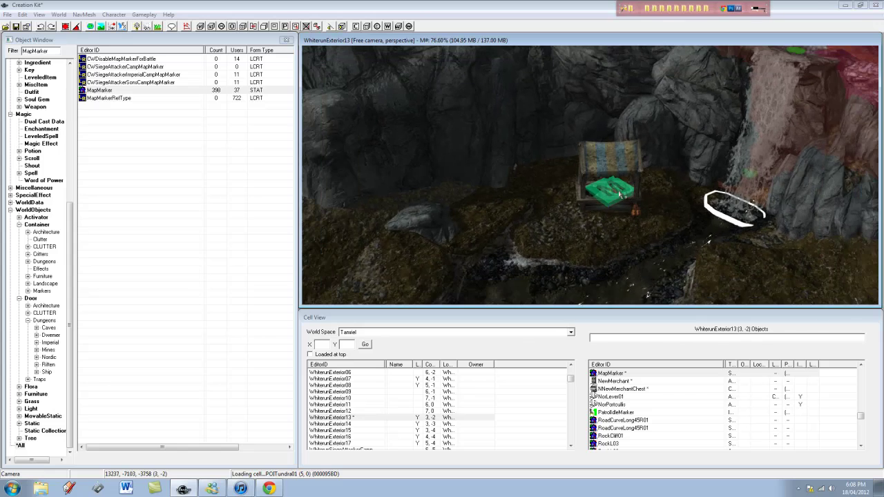
{"action": "scroll", "coordinate": [619, 196], "scroll_direction": "down", "scroll_amount": 8}
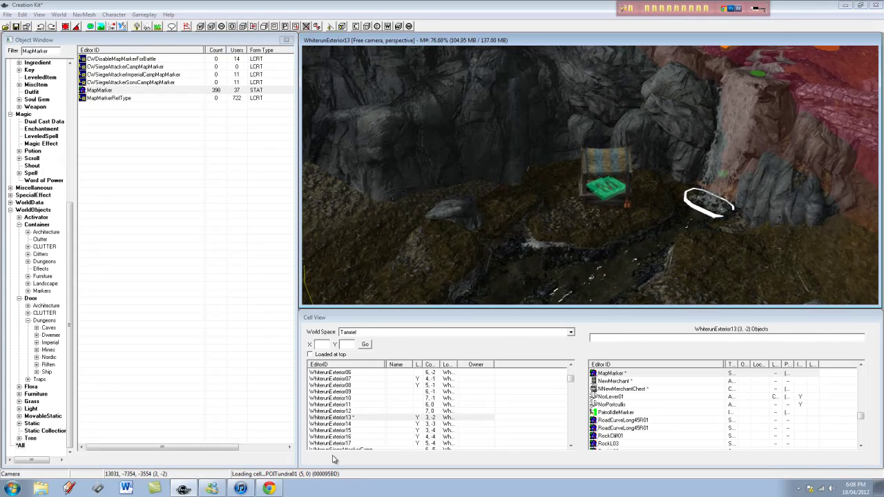
{"action": "left_click", "coordinate": [764, 22]}
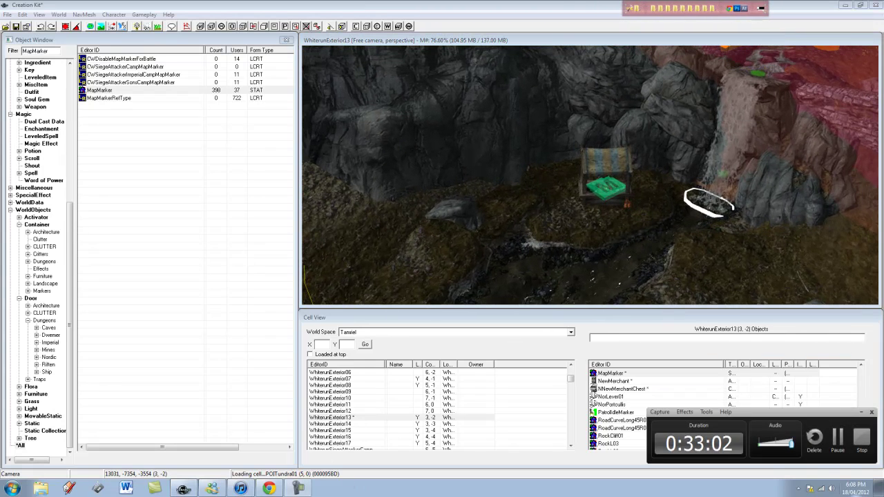
{"action": "left_click", "coordinate": [837, 441]}
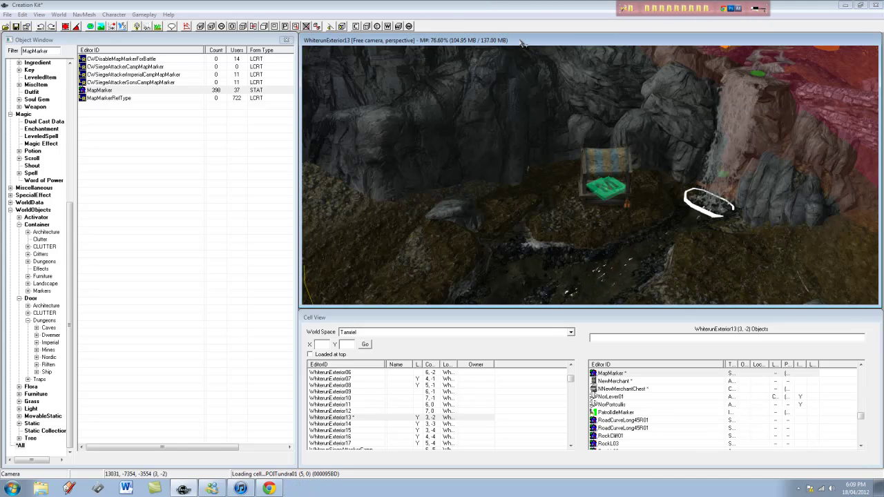
Set the radius of the Red Sock's Shack map marker to 50
{"action": "scroll", "coordinate": [620, 194], "scroll_direction": "up", "scroll_amount": 6}
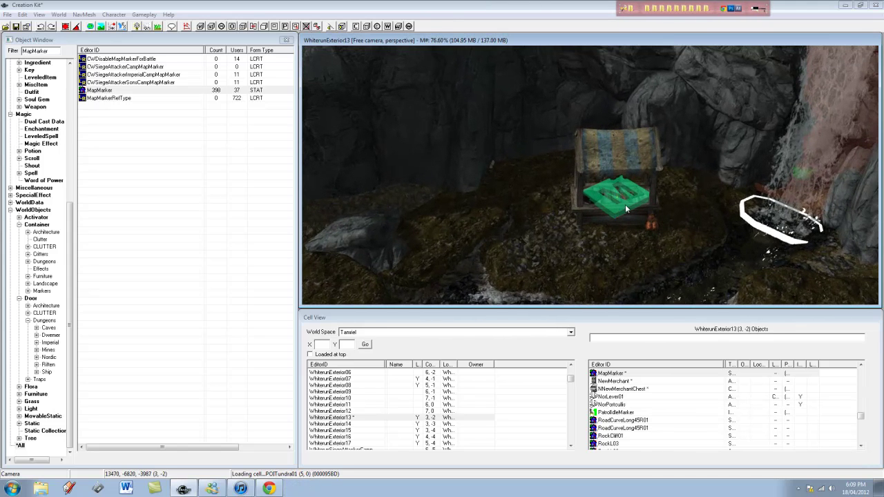
{"action": "double_click", "coordinate": [625, 204]}
{"action": "left_click", "coordinate": [398, 190]}
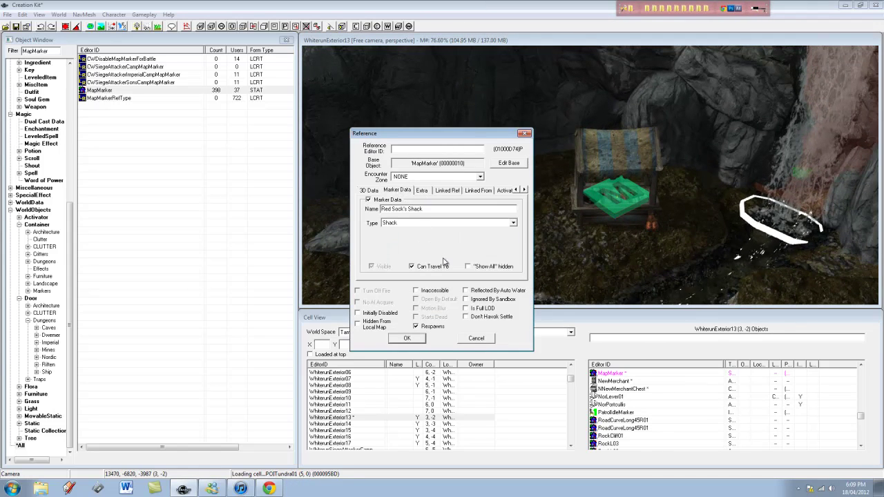
{"action": "left_click", "coordinate": [423, 194]}
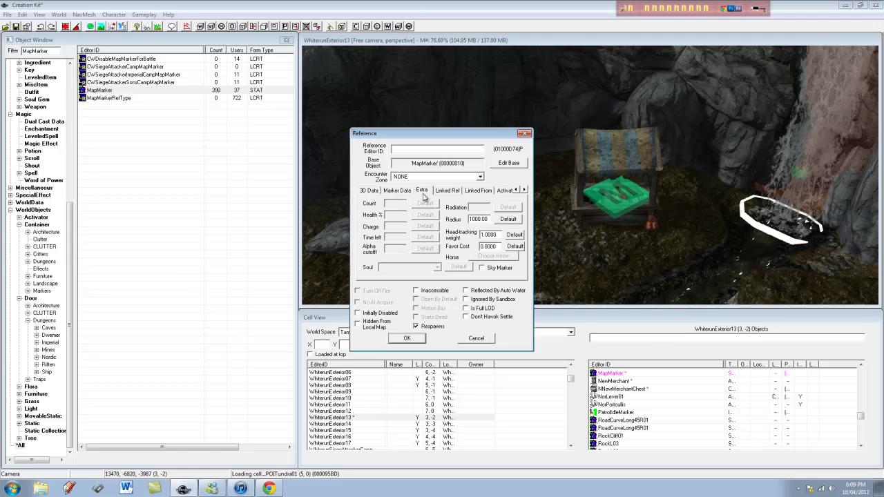
{"action": "left_click", "coordinate": [490, 219]}
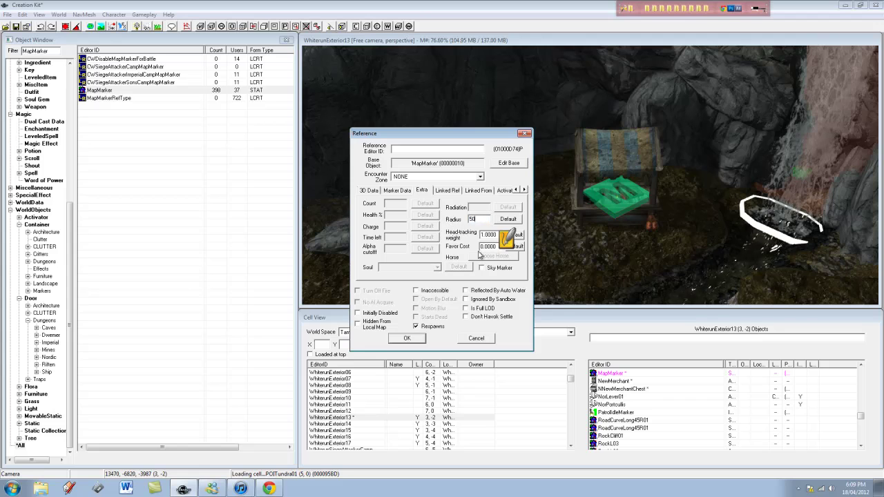
{"action": "left_click", "coordinate": [414, 338]}
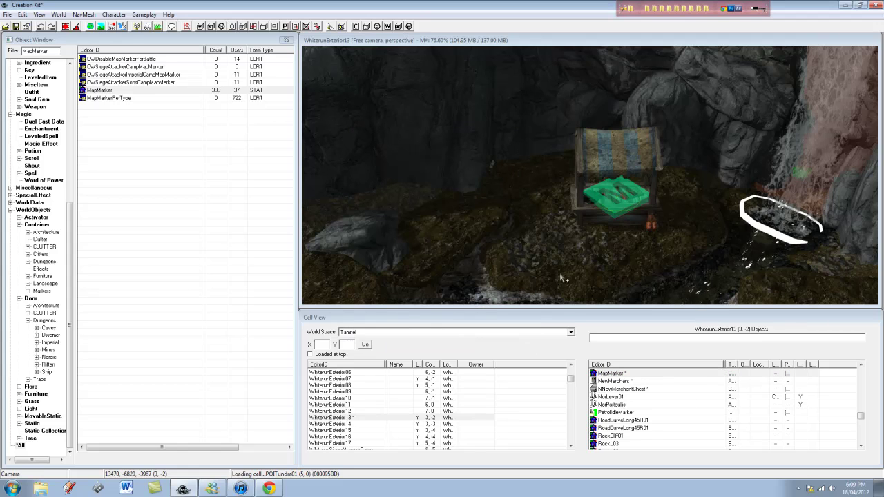
Set the radius of the Red Sock's Shack map marker to 500
{"action": "double_click", "coordinate": [621, 203]}
{"action": "left_click", "coordinate": [422, 192]}
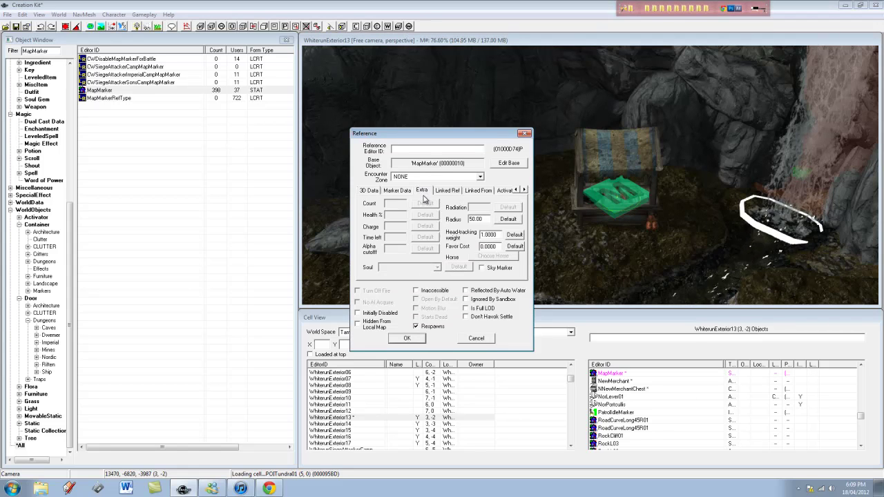
{"action": "double_click", "coordinate": [482, 220]}
{"action": "type", "text": "500"}
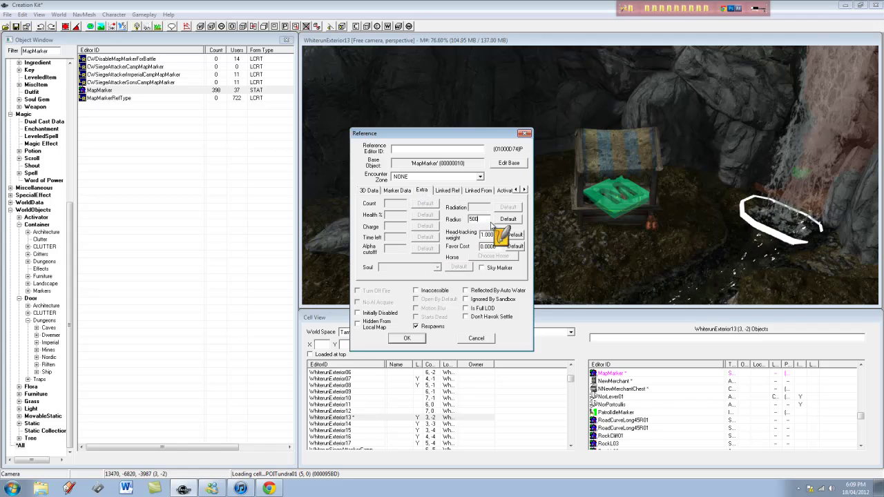
{"action": "key", "text": "Return"}
Reduce the map marker's radius so its circle encloses only the stall and the ground immediately around it
{"action": "double_click", "coordinate": [633, 207]}
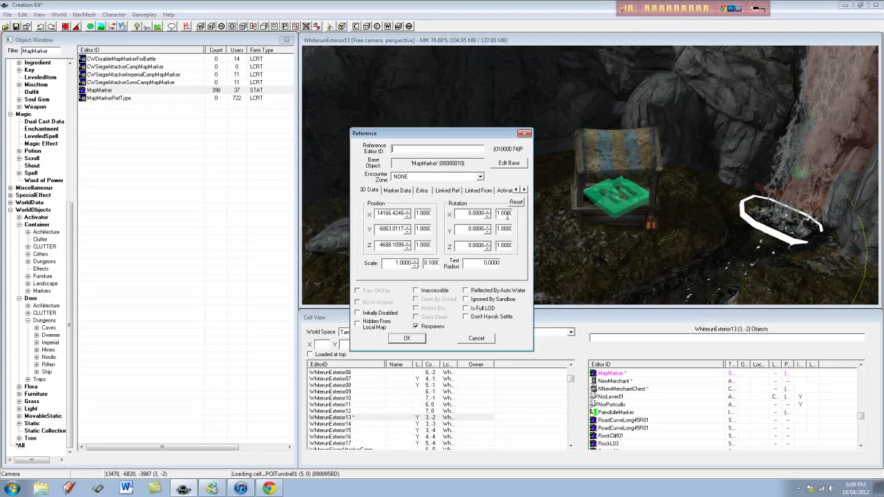
{"action": "left_click", "coordinate": [428, 194]}
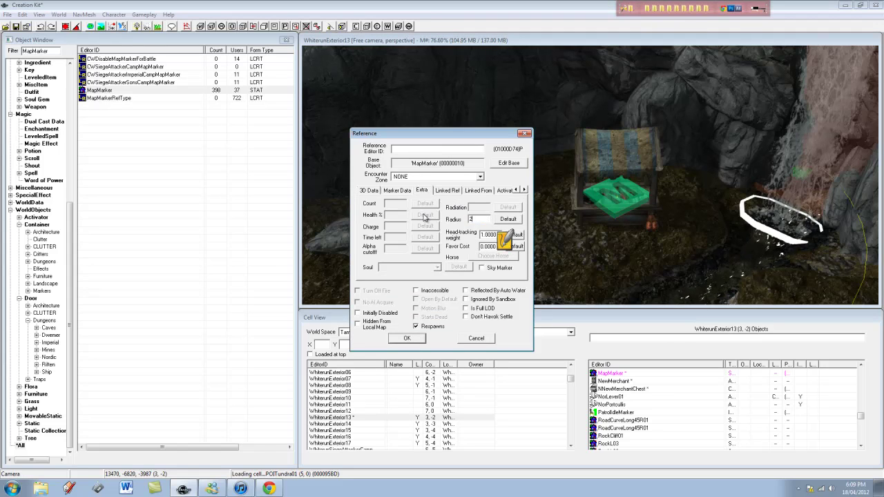
{"action": "key", "text": "Return"}
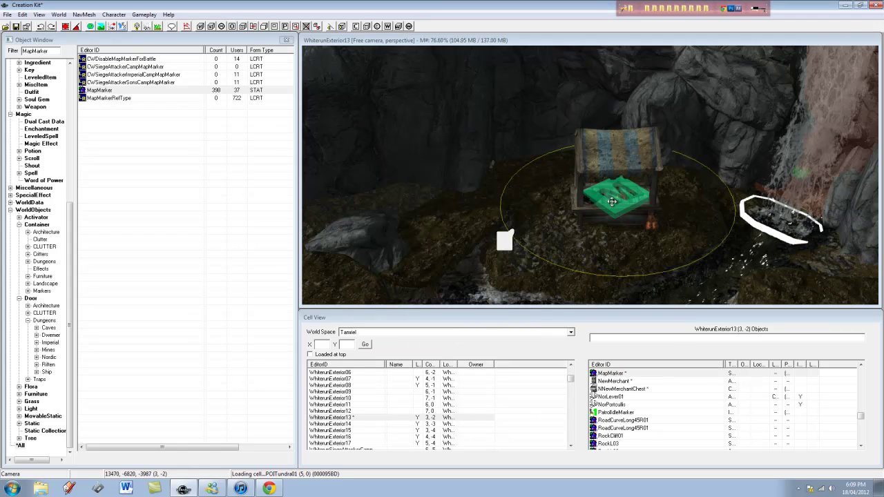
Rotate the map marker to match the stall's orientation and move it just in front of the counter
{"action": "mouse_move", "coordinate": [622, 212]}
{"action": "left_mouse_down"}
{"action": "mouse_move", "coordinate": [606, 226]}
{"action": "mouse_move", "coordinate": [624, 221]}
{"action": "left_mouse_up"}
{"action": "mouse_move", "coordinate": [625, 221]}
{"action": "right_mouse_down"}
{"action": "mouse_move", "coordinate": [791, 249]}
{"action": "mouse_move", "coordinate": [772, 249]}
{"action": "right_mouse_up"}
{"action": "left_click_drag", "start_coordinate": [616, 220], "coordinate": [599, 228]}
{"action": "mouse_move", "coordinate": [599, 228]}
{"action": "middle_mouse_down"}
{"action": "mouse_move", "coordinate": [475, 155]}
{"action": "mouse_move", "coordinate": [458, 95]}
{"action": "middle_mouse_up"}
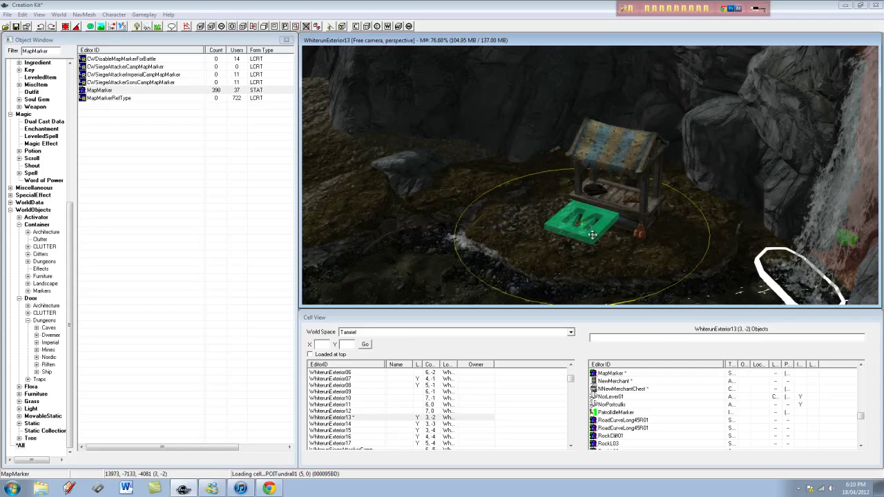
{"action": "mouse_move", "coordinate": [590, 233]}
{"action": "left_mouse_down"}
{"action": "mouse_move", "coordinate": [609, 214]}
{"action": "mouse_move", "coordinate": [593, 227]}
{"action": "mouse_move", "coordinate": [602, 233]}
{"action": "left_mouse_up"}
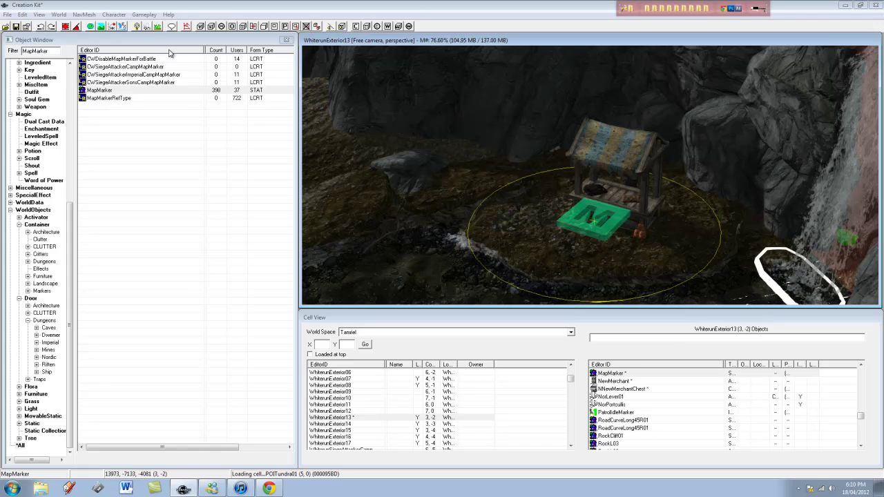
Find the XMarkerHeading static and place one in front of the stall, beside the map marker
{"action": "left_click", "coordinate": [51, 51]}
{"action": "type", "text": "xma"}
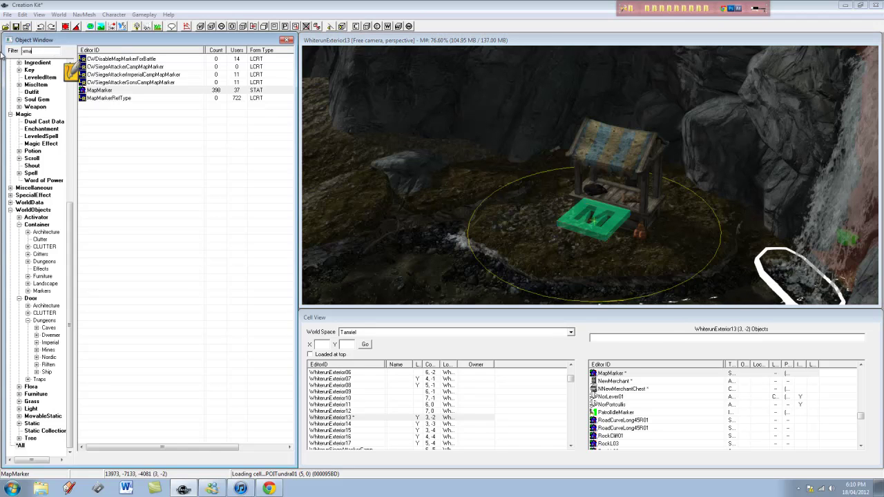
{"action": "type", "text": "rkerheading"}
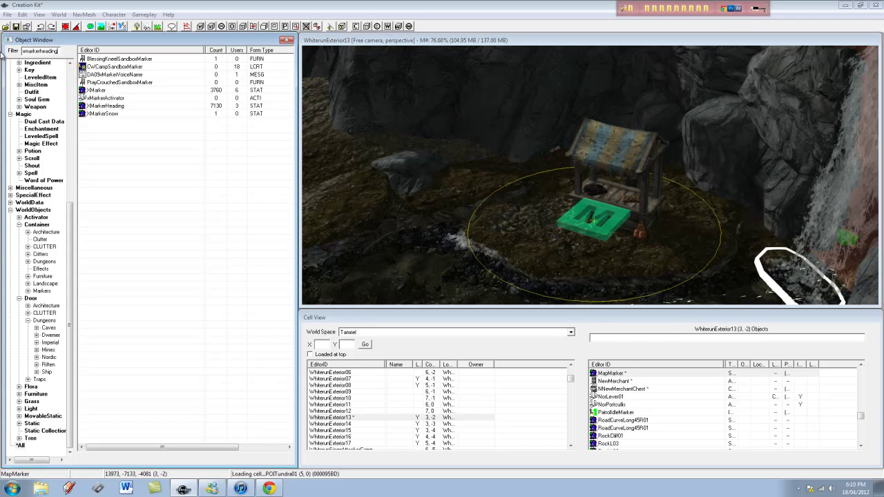
{"action": "left_click", "coordinate": [140, 61]}
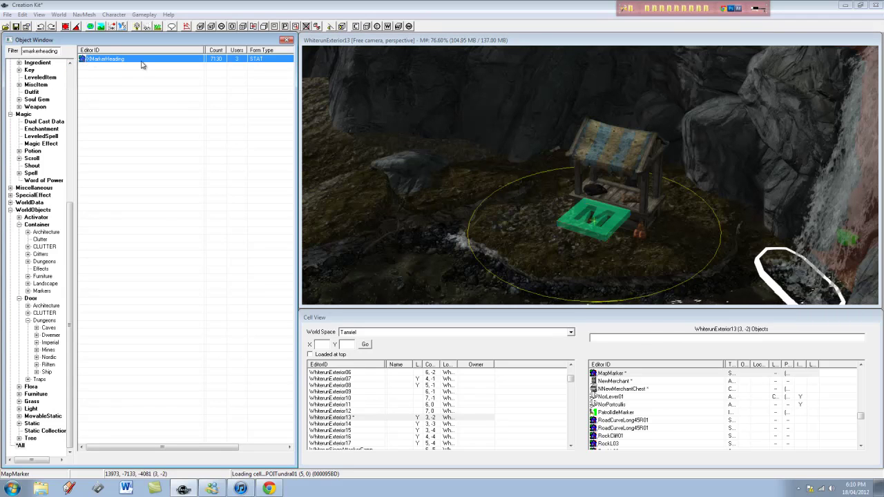
{"action": "scroll", "coordinate": [255, 80], "scroll_direction": "right", "scroll_amount": 2}
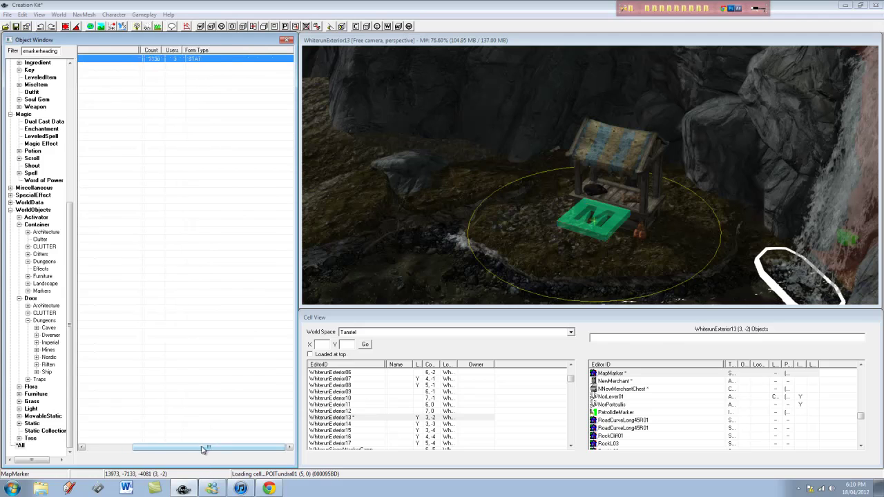
{"action": "left_click_drag", "start_coordinate": [204, 450], "coordinate": [156, 450]}
{"action": "left_click_drag", "start_coordinate": [104, 61], "coordinate": [587, 251]}
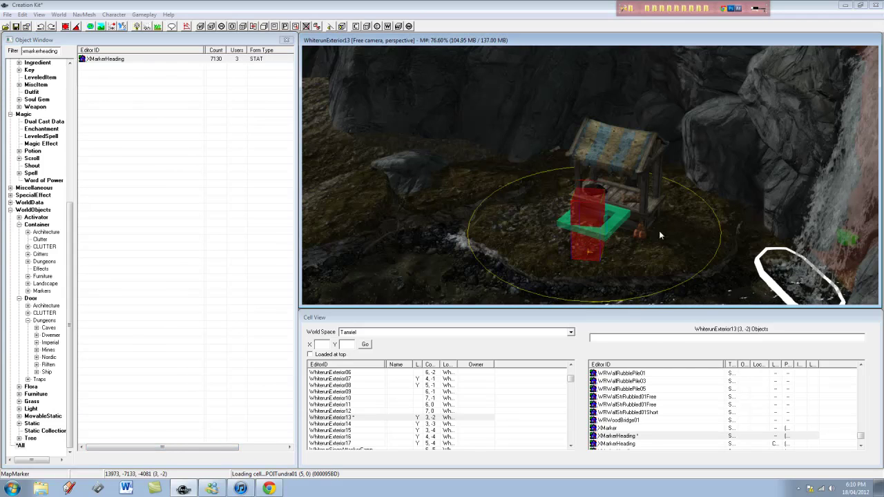
Turn the XMarkerHeading and shift it clear of the map marker, and move the map marker back onto the stall counter
{"action": "right_click_drag", "start_coordinate": [659, 230], "coordinate": [754, 200]}
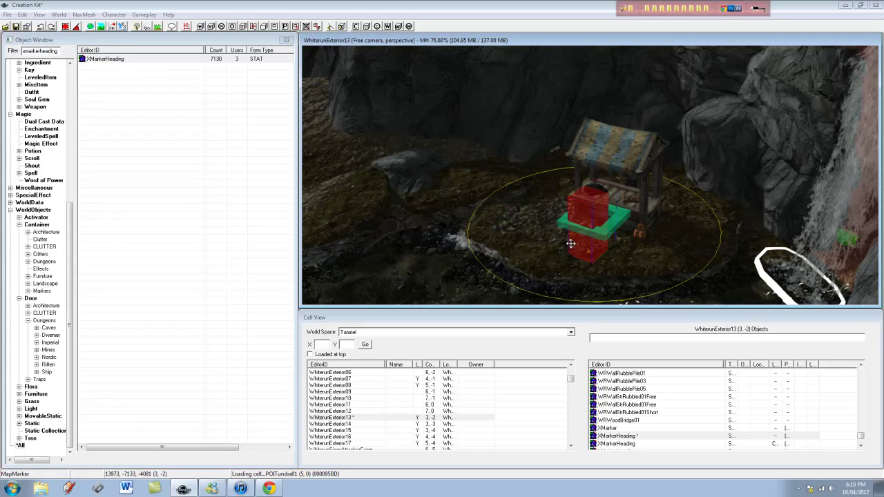
{"action": "right_click_drag", "start_coordinate": [584, 209], "coordinate": [573, 220]}
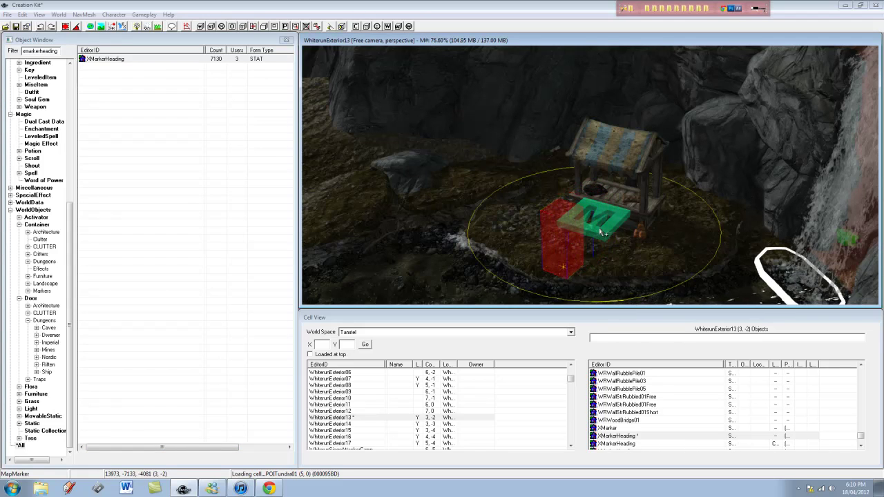
{"action": "left_click", "coordinate": [603, 230]}
{"action": "left_click_drag", "start_coordinate": [604, 231], "coordinate": [613, 213]}
Add a linked reference from the Red Sock's Shack map marker to the XMarkerHeading in front of the stall, with keyword NONE
{"action": "double_click", "coordinate": [613, 213]}
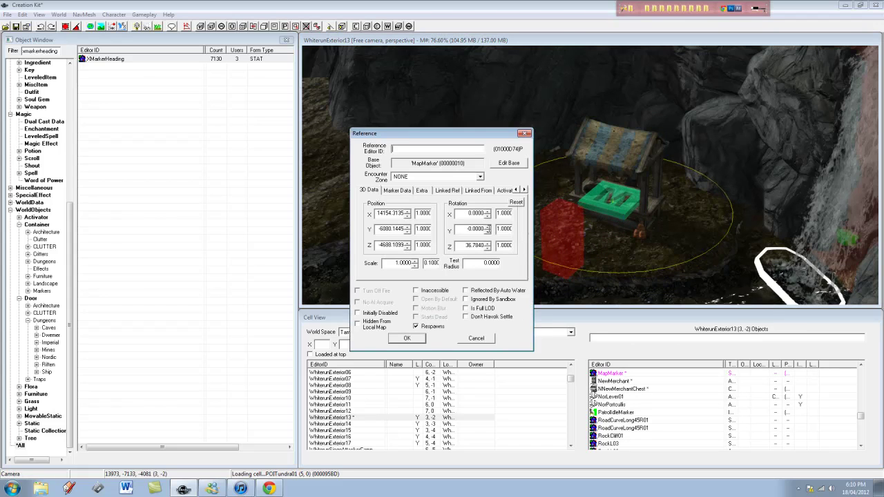
{"action": "left_click", "coordinate": [400, 190]}
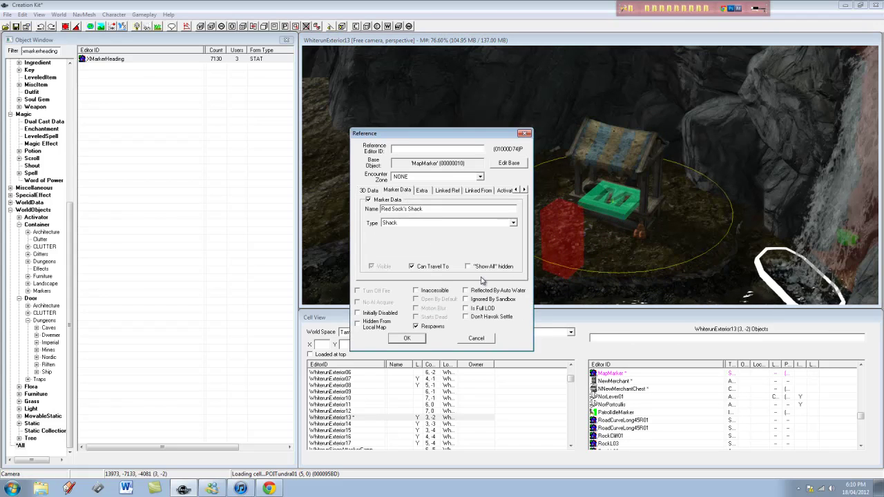
{"action": "left_click", "coordinate": [429, 194]}
{"action": "left_click", "coordinate": [447, 194]}
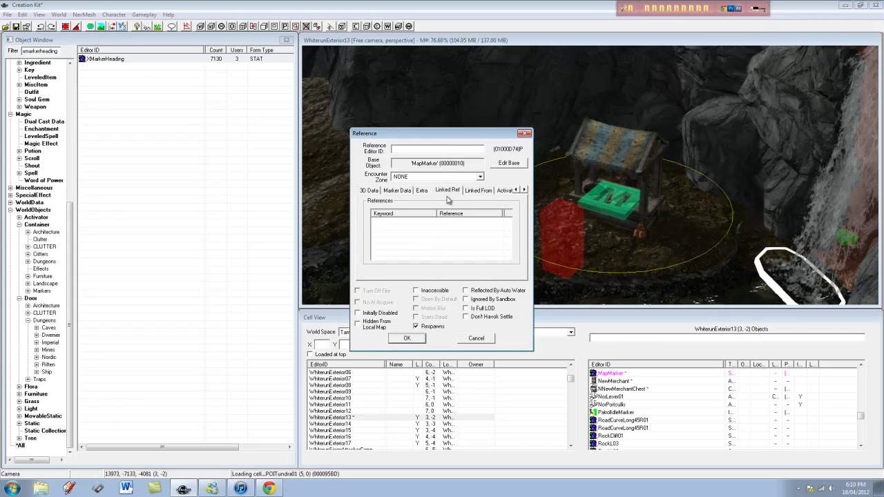
{"action": "right_click", "coordinate": [420, 227]}
{"action": "left_click", "coordinate": [438, 232]}
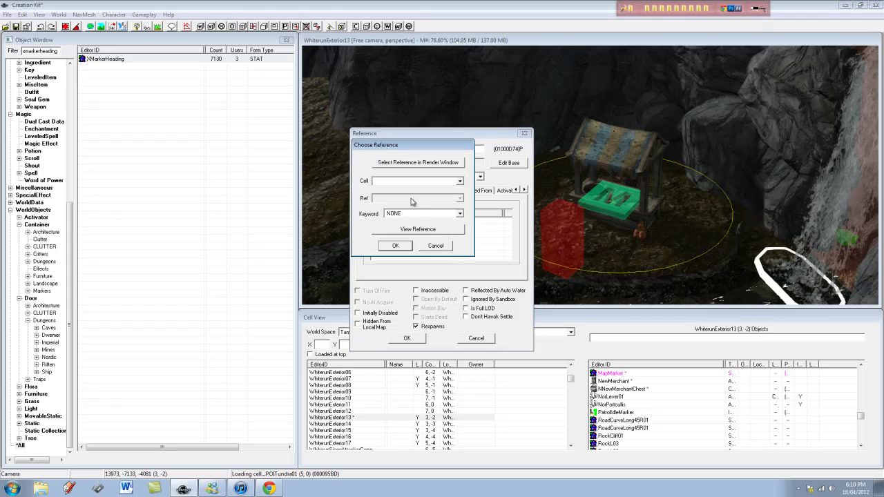
{"action": "left_click", "coordinate": [418, 162]}
{"action": "left_click", "coordinate": [565, 236]}
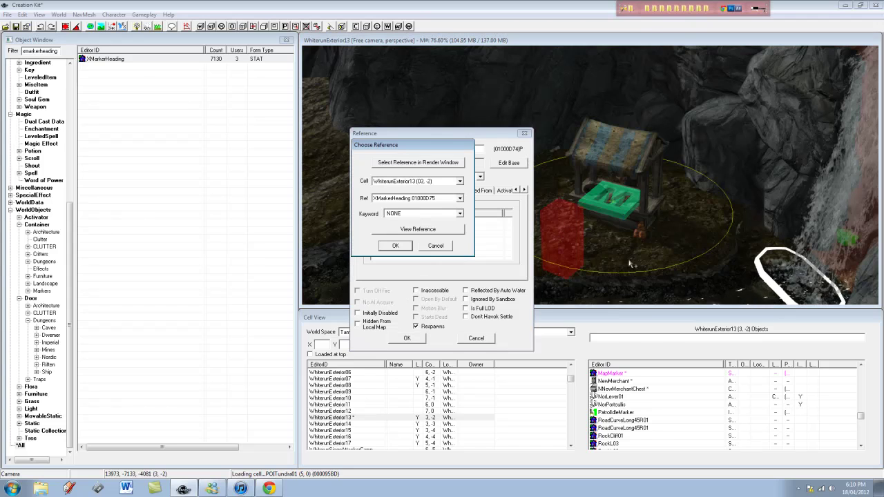
{"action": "left_click", "coordinate": [395, 242]}
Move the XMarkerHeading closer to the stall front and accept the map marker's reference settings
{"action": "left_click", "coordinate": [375, 192]}
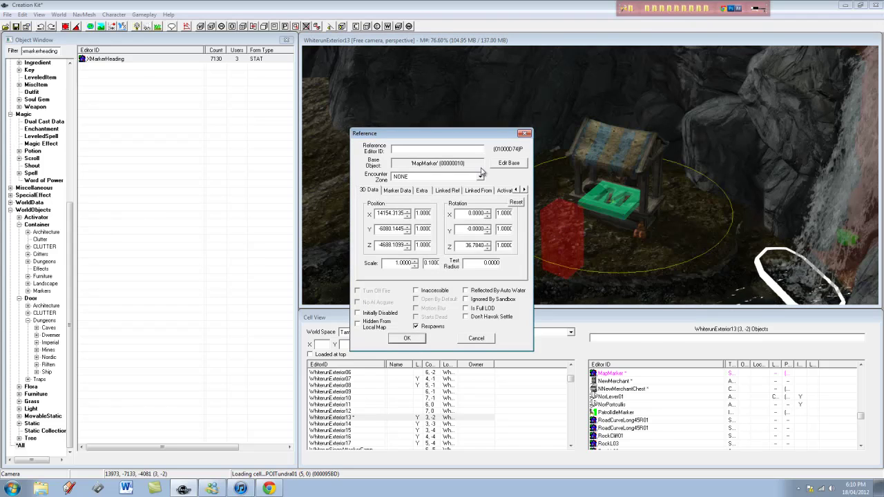
{"action": "left_click", "coordinate": [564, 230]}
{"action": "left_click_drag", "start_coordinate": [568, 219], "coordinate": [588, 233]}
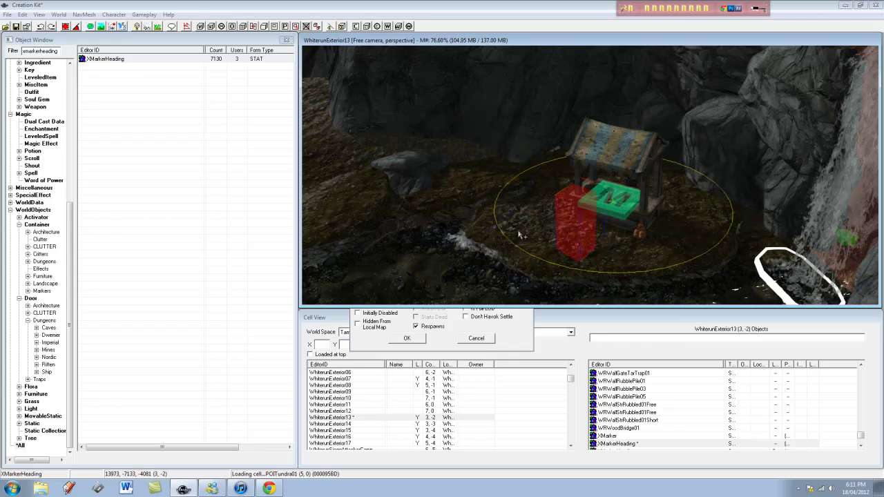
{"action": "left_click", "coordinate": [411, 338]}
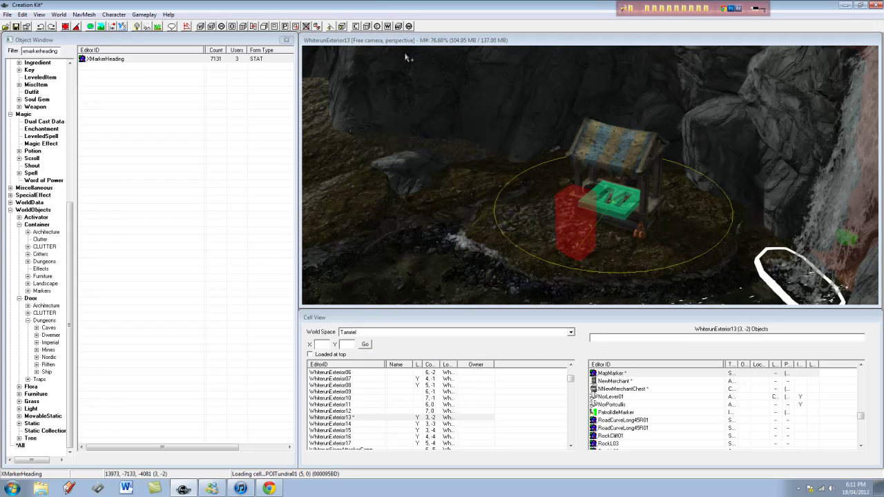
Hide the markers in the render window and view the finished stall with its surroundings
{"action": "scroll", "coordinate": [715, 242], "scroll_direction": "up", "scroll_amount": 2}
{"action": "scroll", "coordinate": [715, 242], "scroll_direction": "up", "scroll_amount": 2}
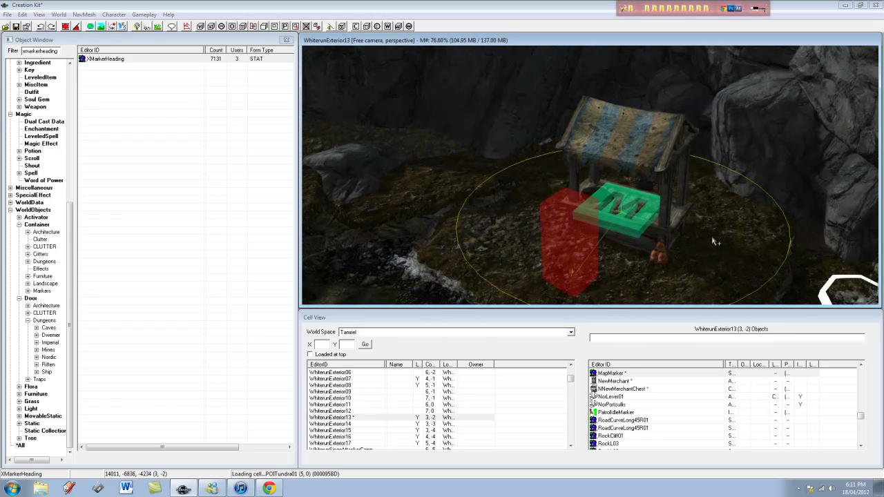
{"action": "key", "text": "m"}
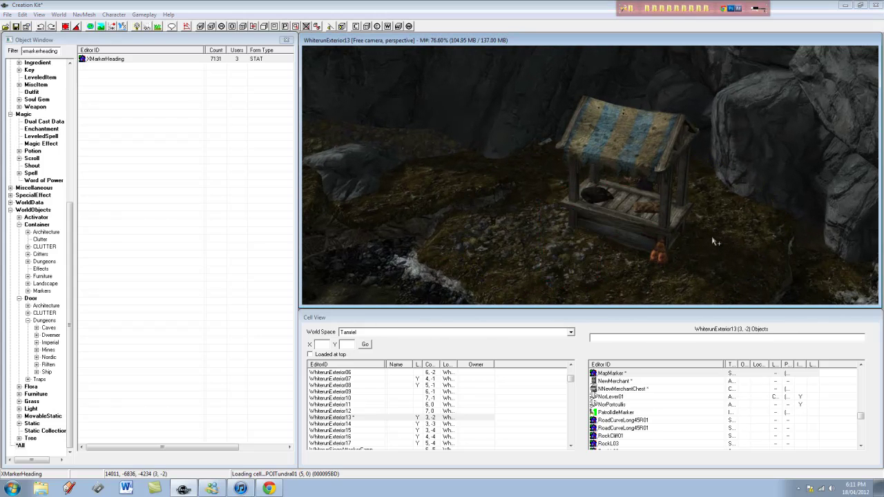
{"action": "scroll", "coordinate": [617, 214], "scroll_direction": "down", "scroll_amount": 8}
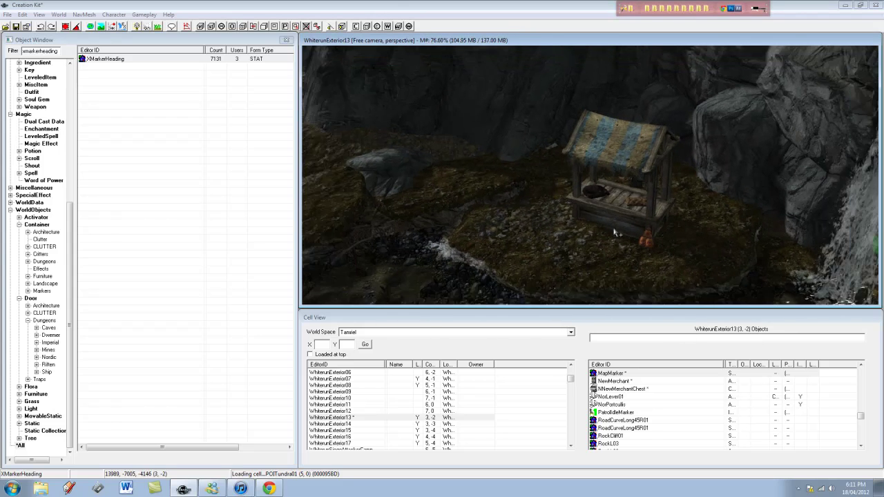
{"action": "scroll", "coordinate": [619, 186], "scroll_direction": "down", "scroll_amount": 1}
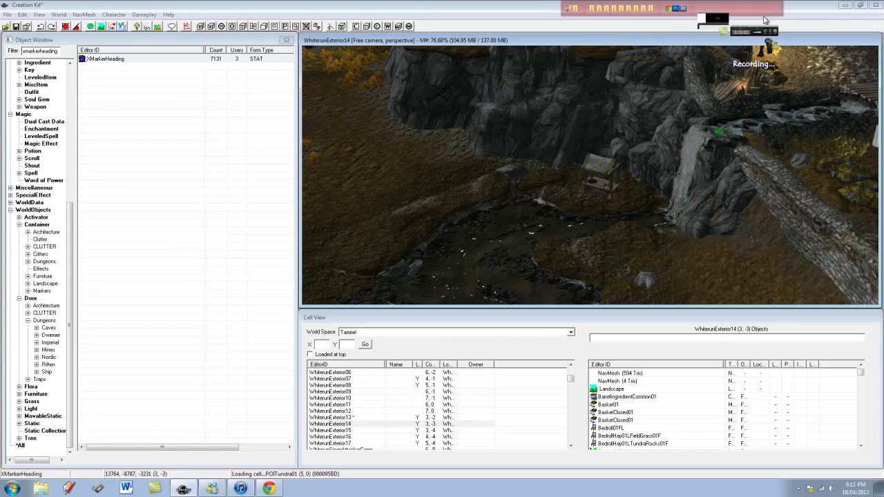
{"action": "left_click", "coordinate": [756, 8]}
{"action": "left_click", "coordinate": [854, 439]}
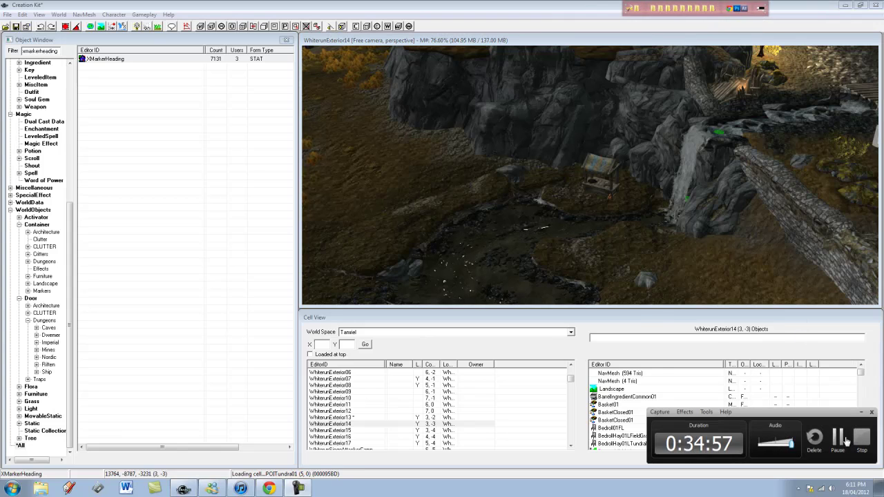
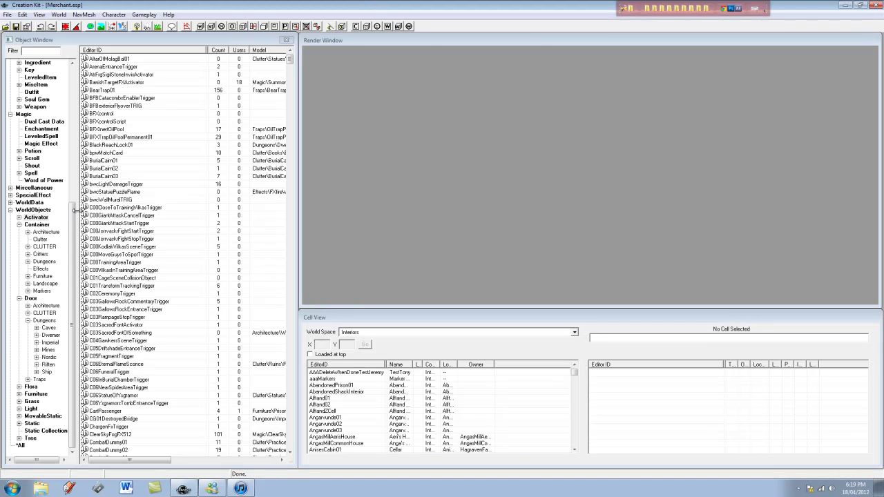
Open NewMerchantFaction and enable Not Sell/Buy in its vendor settings
{"action": "scroll", "coordinate": [41, 207], "scroll_direction": "up", "scroll_amount": 10}
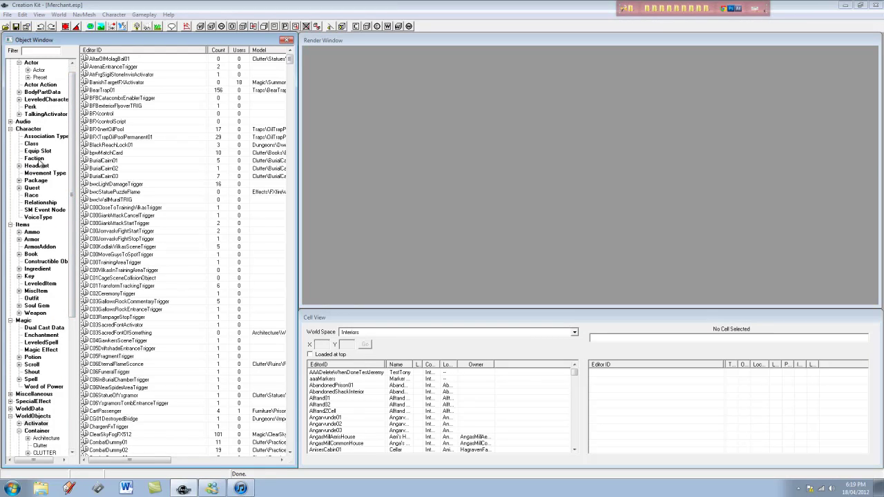
{"action": "left_click", "coordinate": [35, 159]}
{"action": "left_click", "coordinate": [47, 50]}
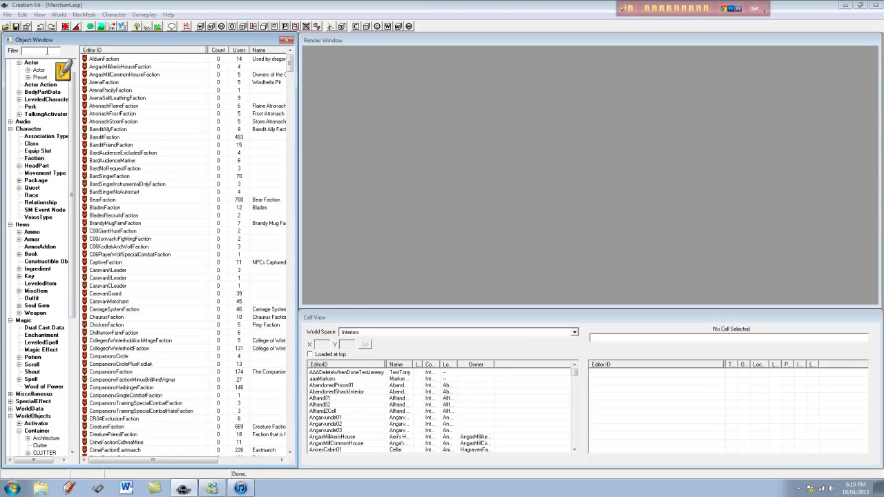
{"action": "double_click", "coordinate": [145, 60]}
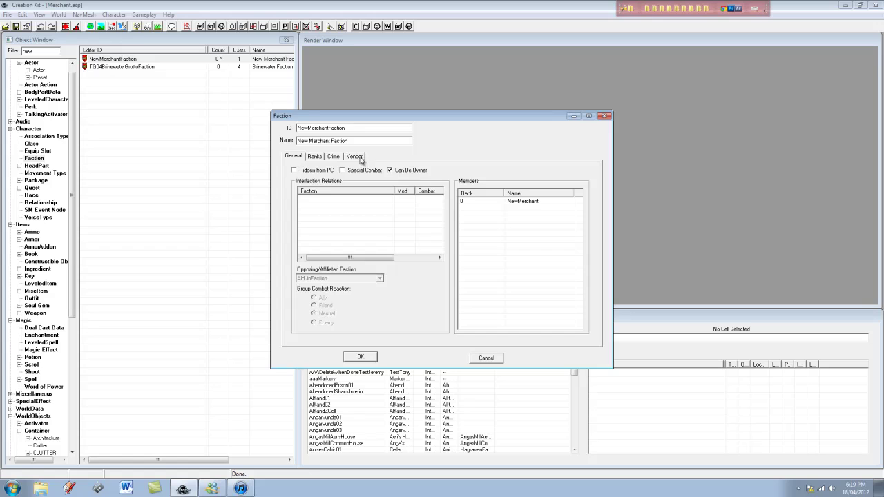
{"action": "left_click", "coordinate": [358, 158]}
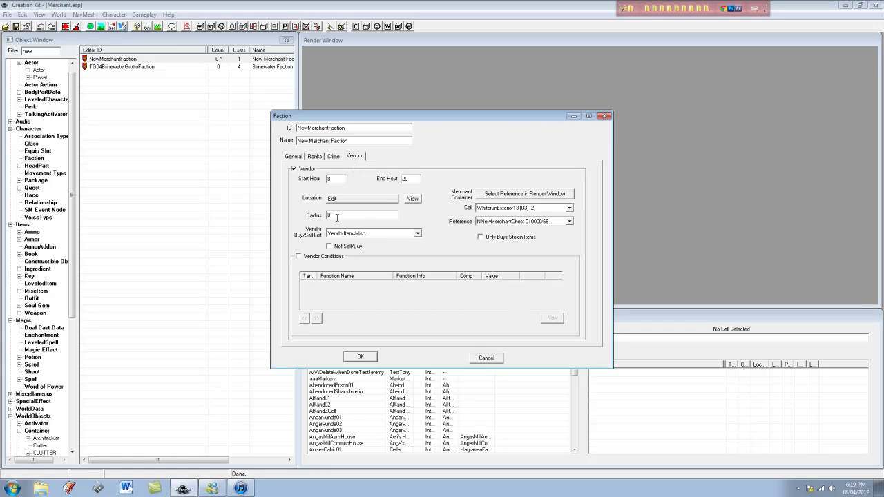
{"action": "left_click_drag", "start_coordinate": [383, 118], "coordinate": [508, 143]}
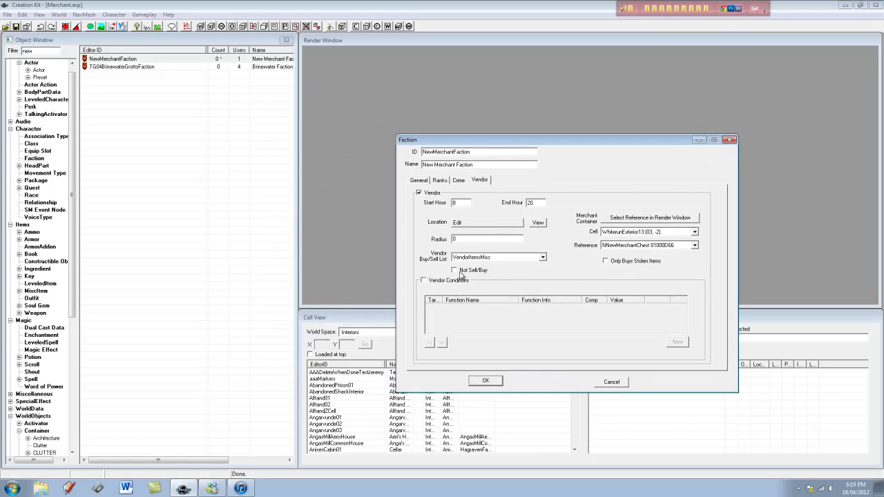
{"action": "left_click", "coordinate": [453, 270]}
Open the NewMerchant actor's faction assignments and review the vendor and general settings of its NewMerchantFaction entry
{"action": "left_click", "coordinate": [39, 71]}
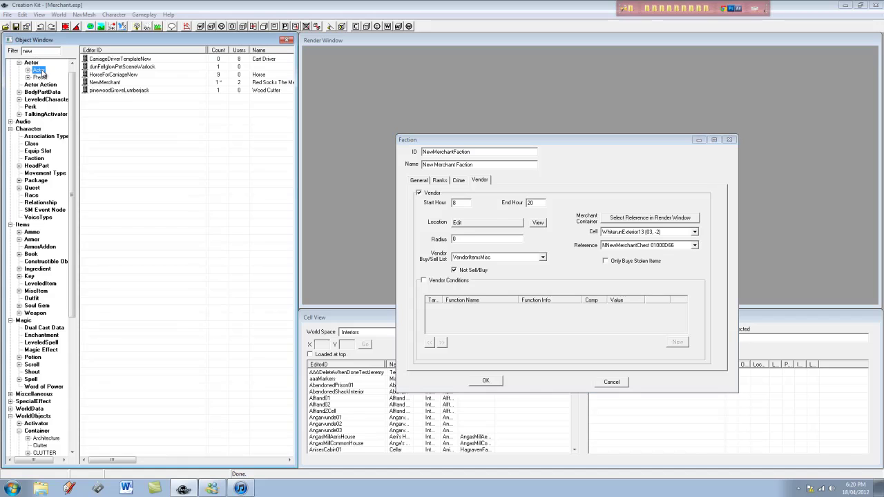
{"action": "double_click", "coordinate": [124, 83]}
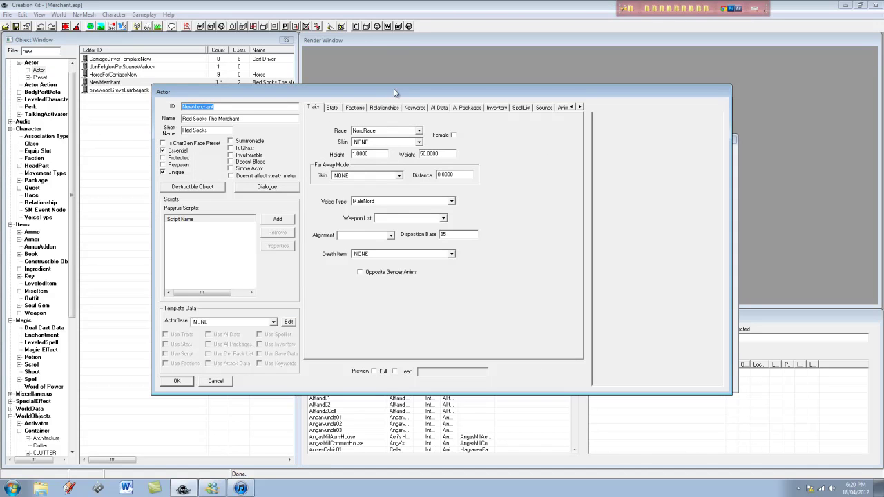
{"action": "left_click", "coordinate": [355, 108]}
{"action": "left_click", "coordinate": [371, 141]}
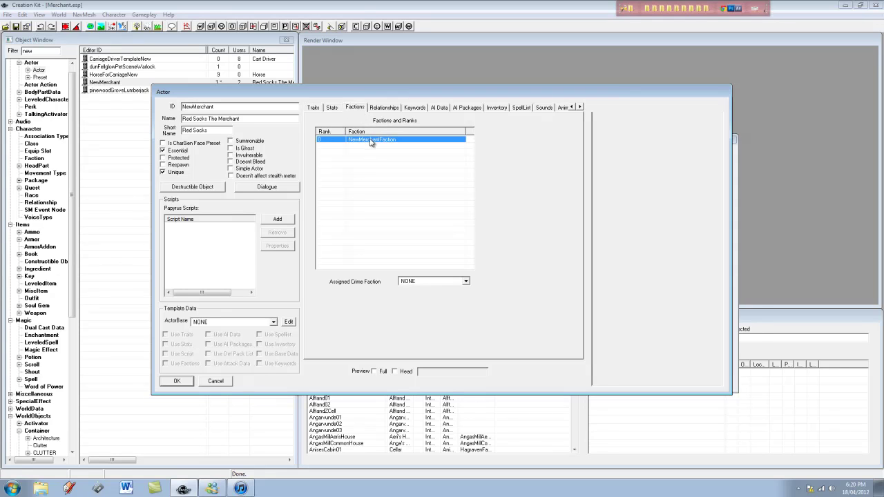
{"action": "double_click", "coordinate": [383, 141]}
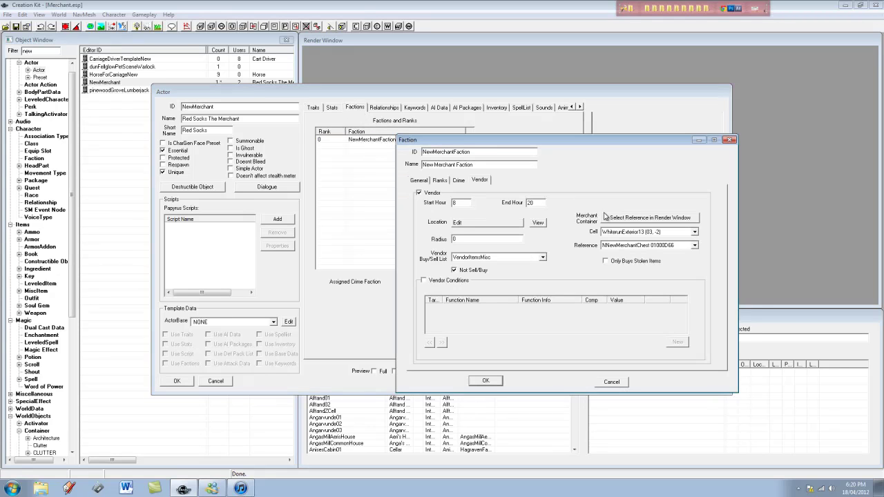
{"action": "left_click", "coordinate": [421, 180]}
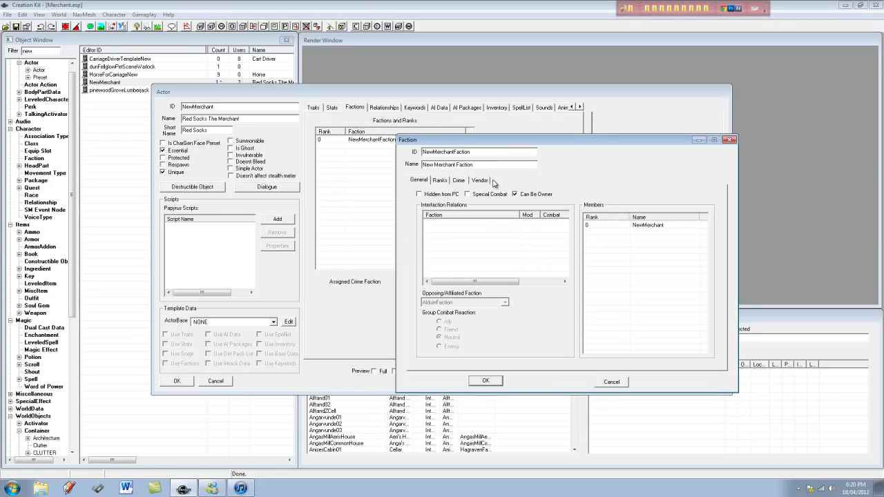
{"action": "left_click", "coordinate": [729, 140]}
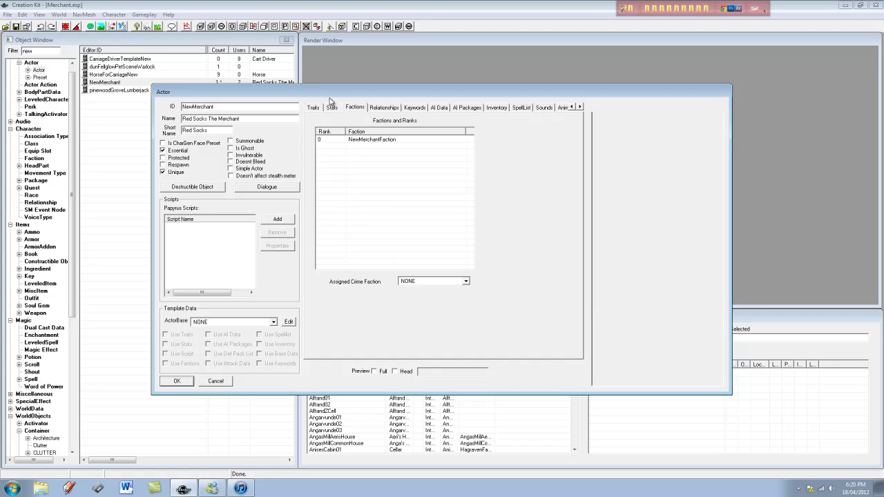
Add JobMerchantFaction to the NewMerchant actor's factions, then clear its Essential and Unique flags and accept the actor
{"action": "right_click", "coordinate": [396, 161]}
{"action": "left_click", "coordinate": [422, 167]}
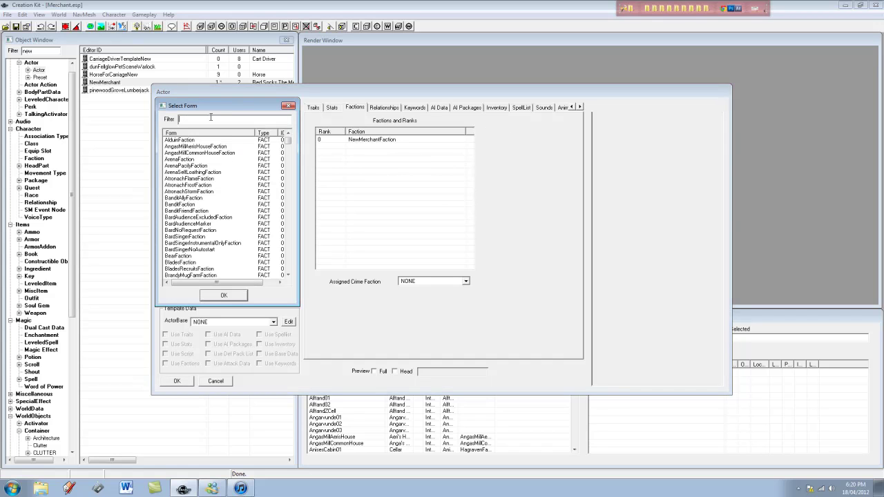
{"action": "type", "text": "jobmer"}
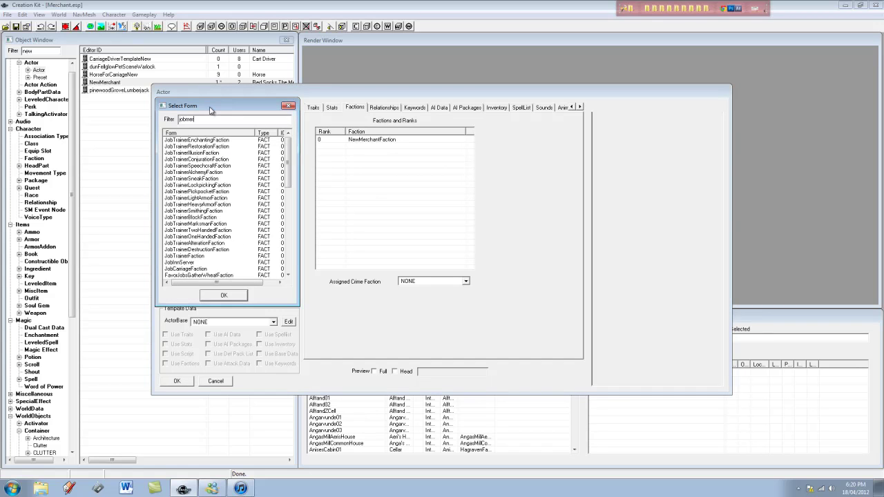
{"action": "left_click", "coordinate": [195, 140]}
{"action": "left_click", "coordinate": [223, 294]}
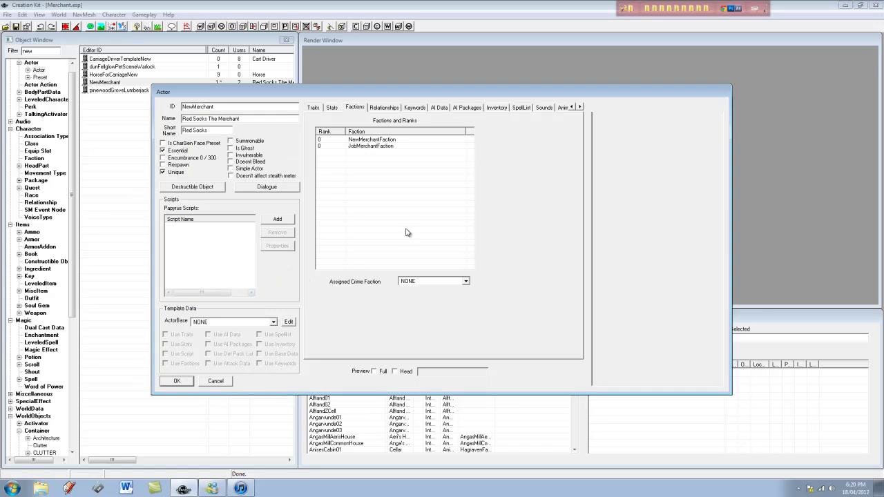
{"action": "left_click", "coordinate": [177, 380]}
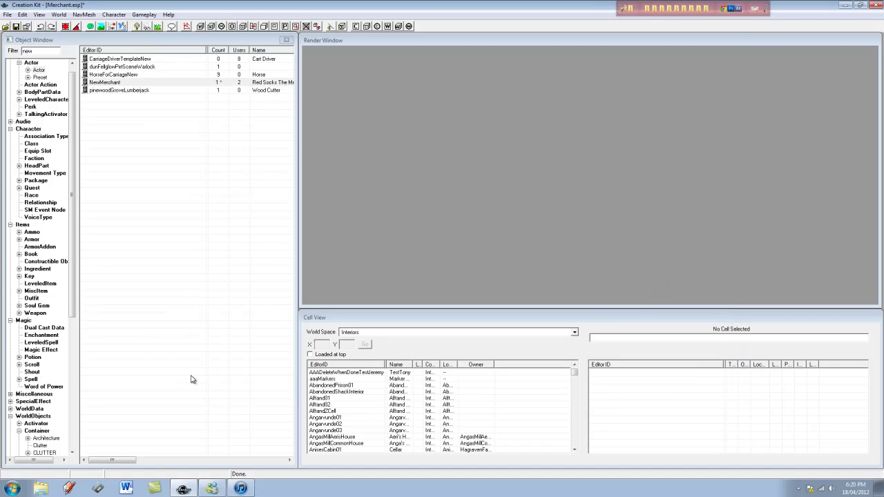
{"action": "double_click", "coordinate": [124, 83]}
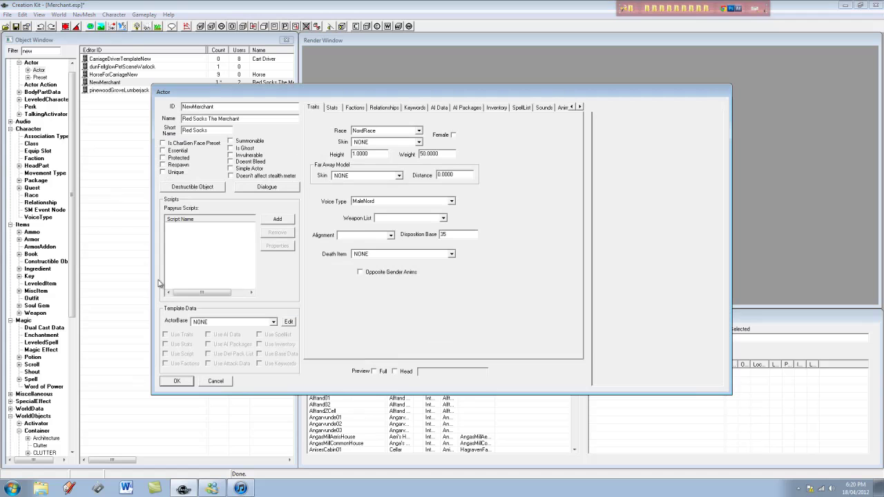
{"action": "left_click", "coordinate": [178, 384]}
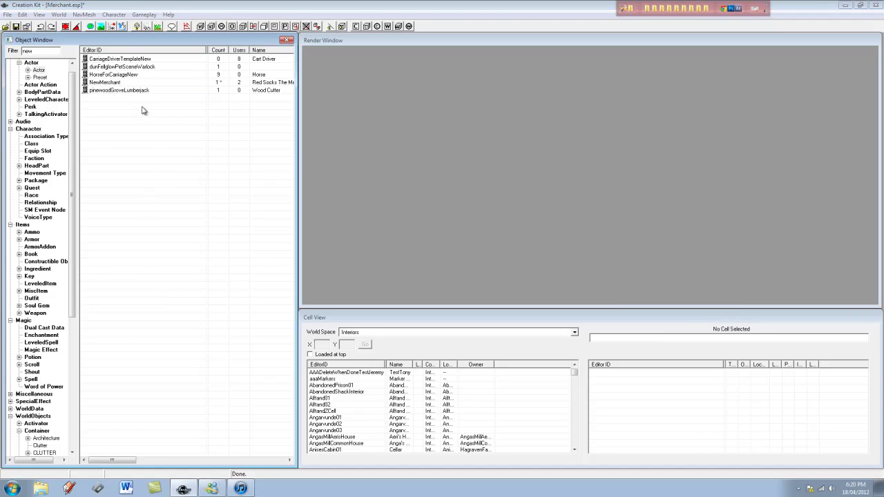
Open the NNewMerchantChest container and the vendor settings of NewMerchantFaction beside it
{"action": "left_click_drag", "start_coordinate": [75, 160], "coordinate": [75, 179]}
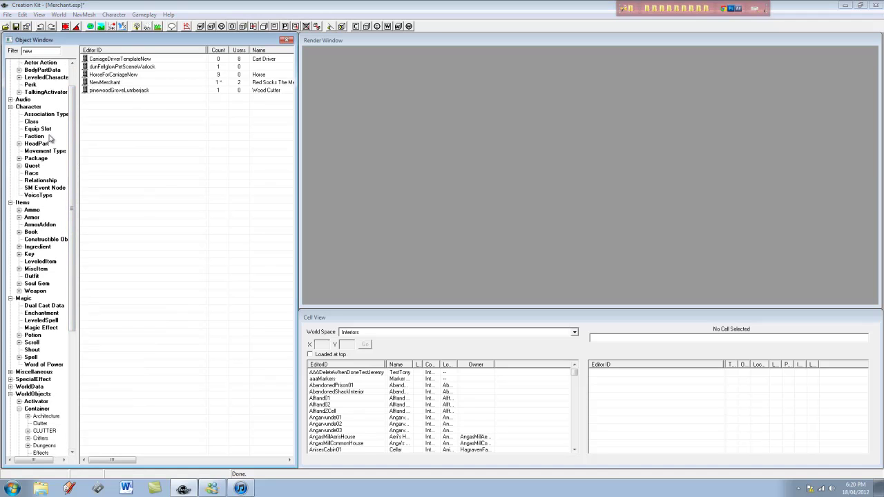
{"action": "left_click_drag", "start_coordinate": [72, 132], "coordinate": [73, 164]}
{"action": "left_click", "coordinate": [36, 357]}
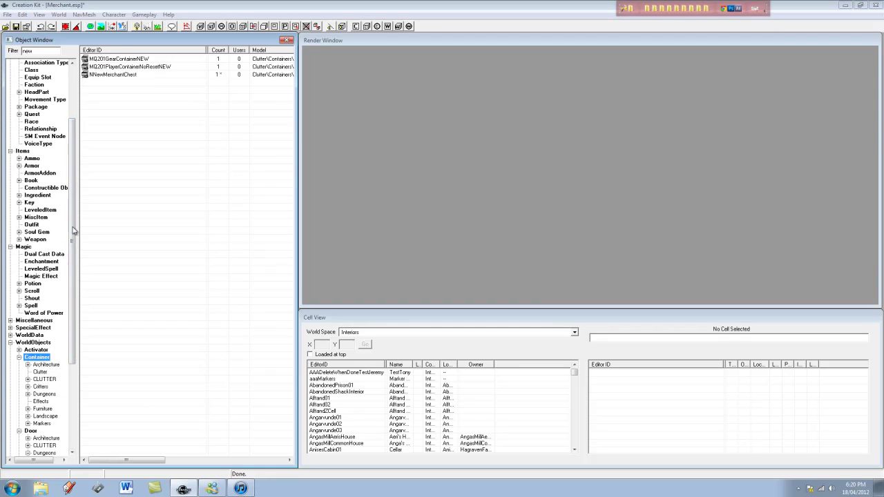
{"action": "left_click", "coordinate": [126, 76]}
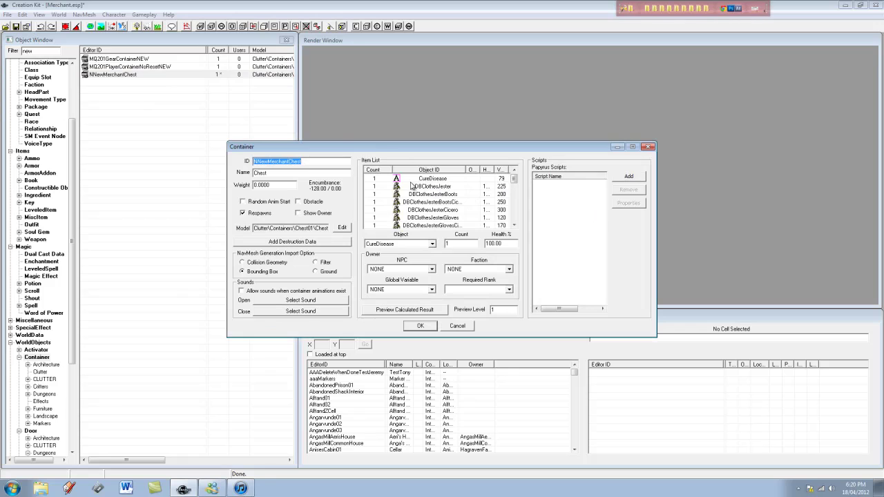
{"action": "left_click_drag", "start_coordinate": [73, 156], "coordinate": [73, 93]}
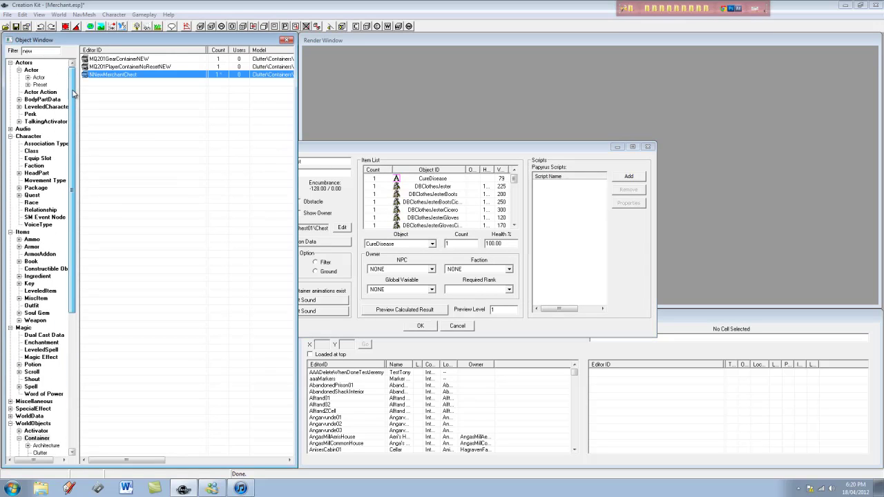
{"action": "left_click", "coordinate": [33, 167]}
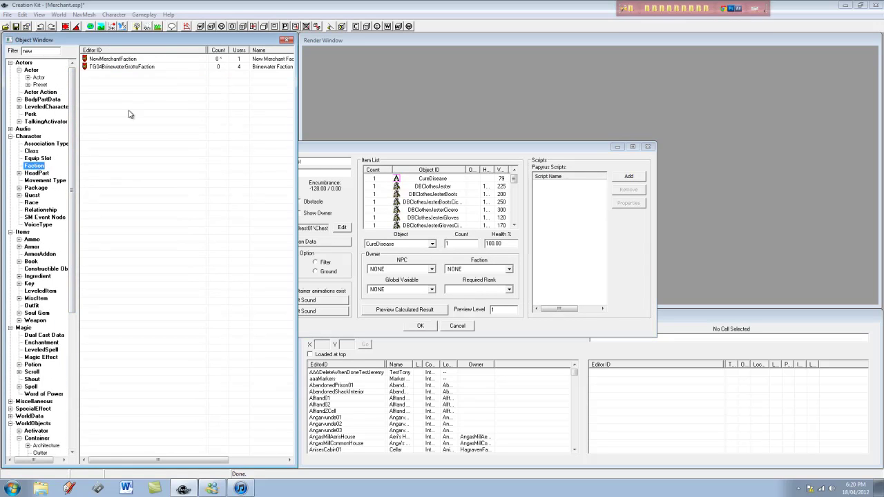
{"action": "double_click", "coordinate": [127, 59]}
{"action": "left_click_drag", "start_coordinate": [415, 118], "coordinate": [681, 146]}
{"action": "left_click", "coordinate": [621, 186]}
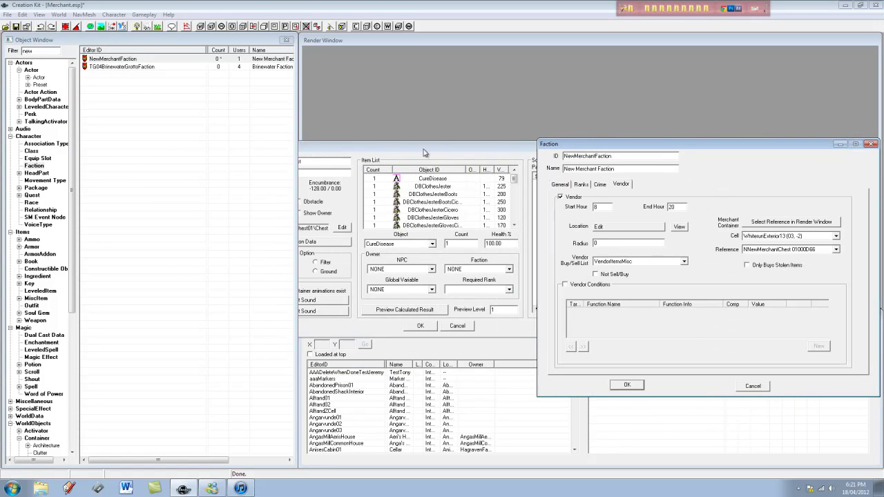
Inspect the keywords of the DBClothesJester item in the merchant chest and compare them with the faction's Buy/Sell list
{"action": "left_click_drag", "start_coordinate": [424, 153], "coordinate": [371, 150]}
{"action": "left_click", "coordinate": [385, 185]}
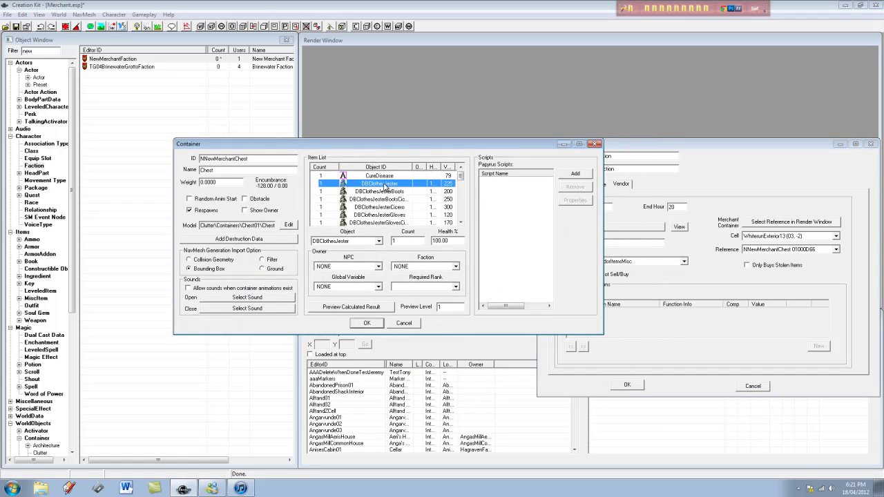
{"action": "double_click", "coordinate": [385, 185]}
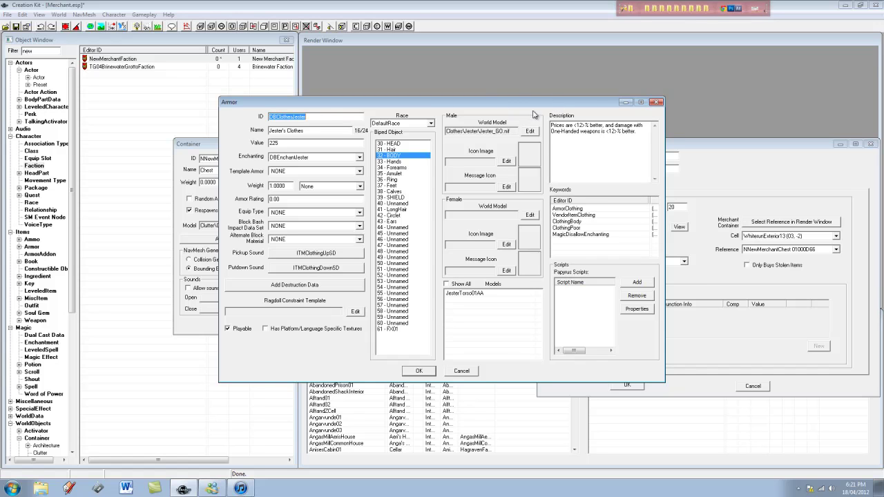
{"action": "left_click_drag", "start_coordinate": [511, 109], "coordinate": [482, 113]}
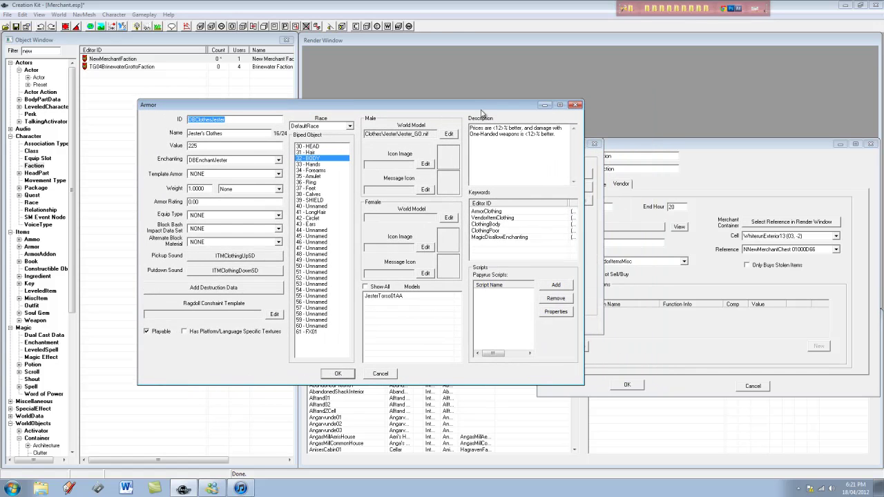
{"action": "left_click", "coordinate": [676, 151]}
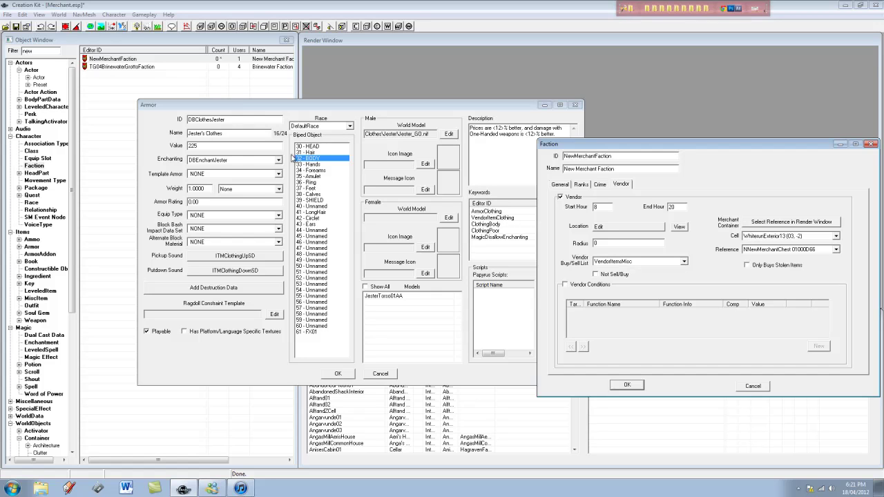
{"action": "left_click", "coordinate": [350, 373]}
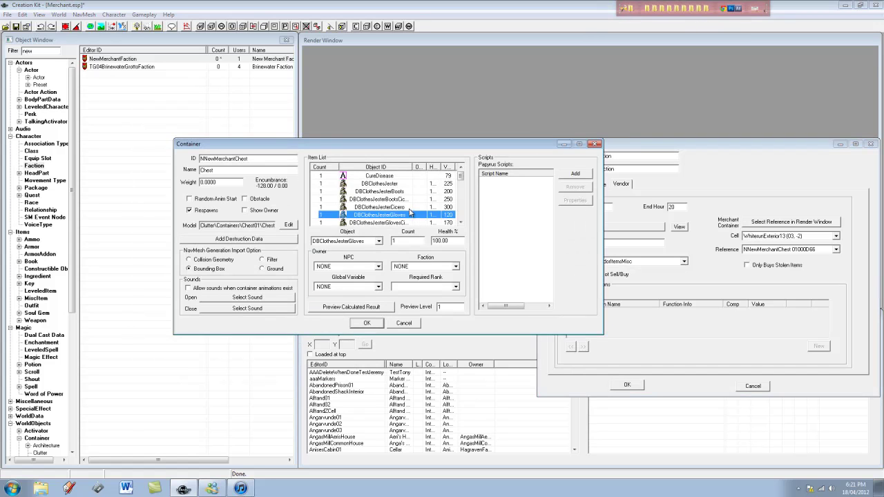
Examine the chest's LItemMiscVendorJewelry25 leveled list through LItemJewelryAll and LItemJewelryNecklace to the keywords of JewelryNecklaceGold
{"action": "scroll", "coordinate": [409, 210], "scroll_direction": "down", "scroll_amount": 1}
{"action": "left_click", "coordinate": [390, 200]}
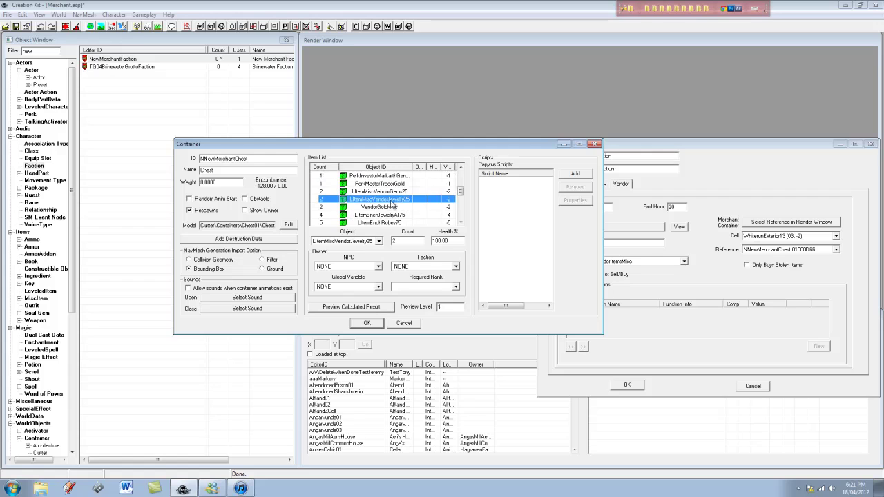
{"action": "double_click", "coordinate": [379, 199]}
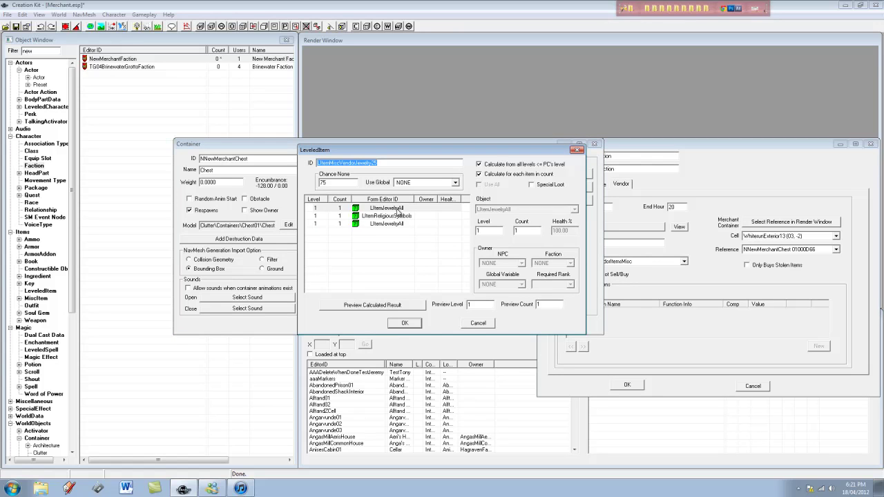
{"action": "left_click", "coordinate": [397, 210]}
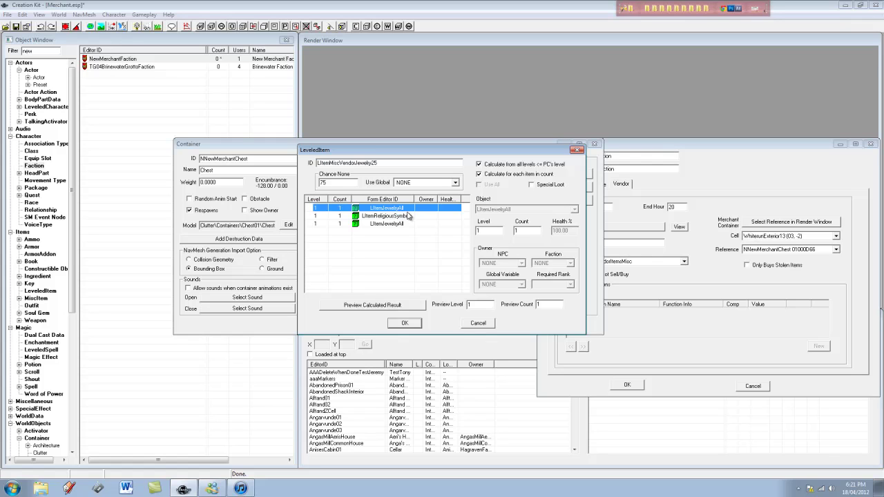
{"action": "double_click", "coordinate": [407, 212]}
{"action": "left_click", "coordinate": [399, 209]}
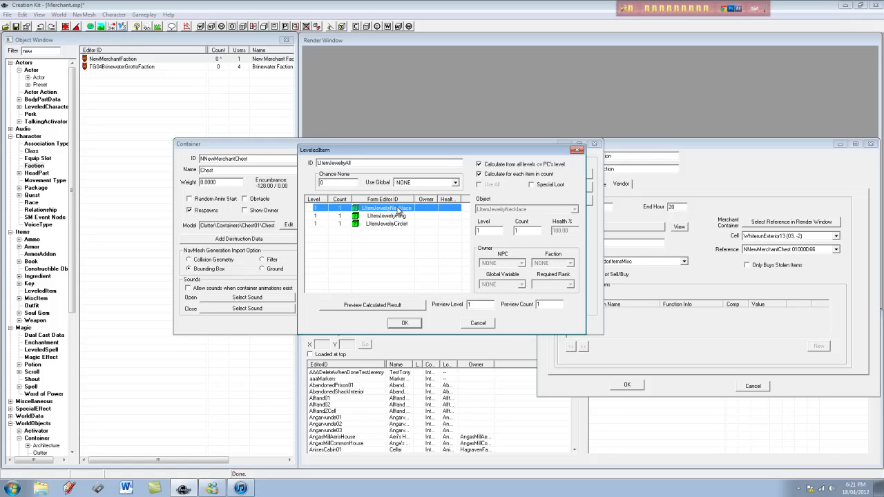
{"action": "double_click", "coordinate": [398, 209]}
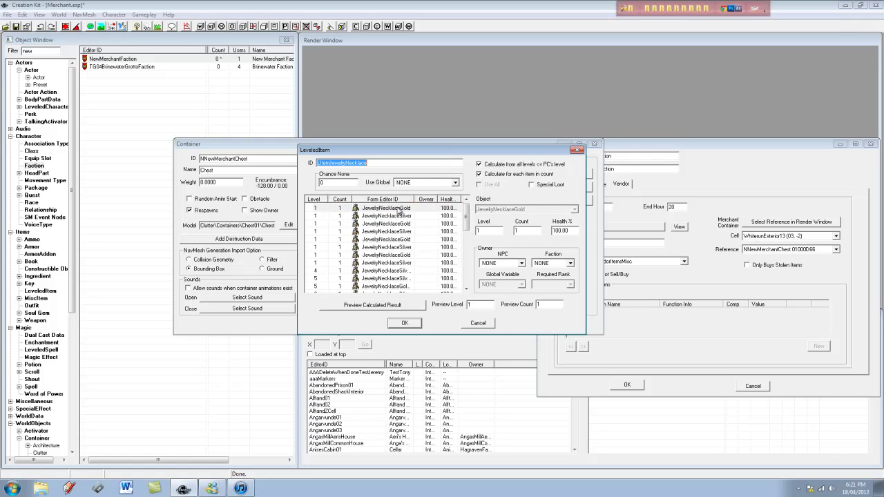
{"action": "double_click", "coordinate": [407, 210]}
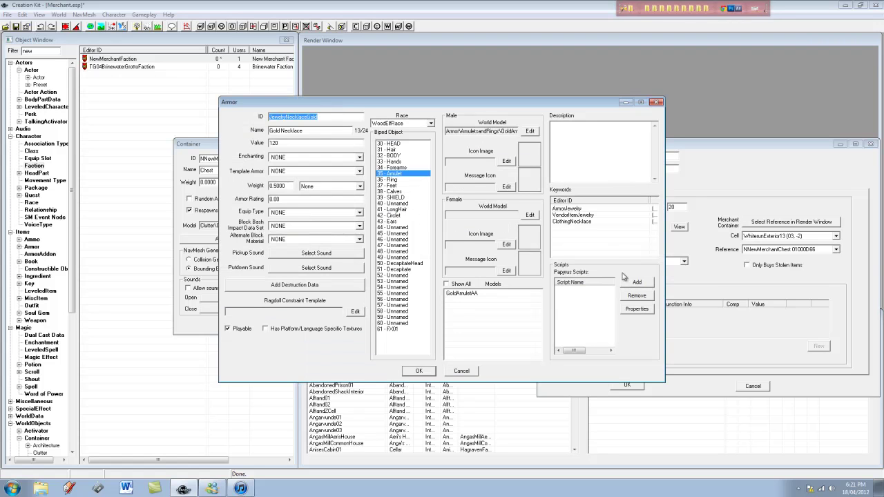
{"action": "left_click", "coordinate": [472, 370]}
{"action": "left_click", "coordinate": [478, 323]}
{"action": "left_click", "coordinate": [478, 323]}
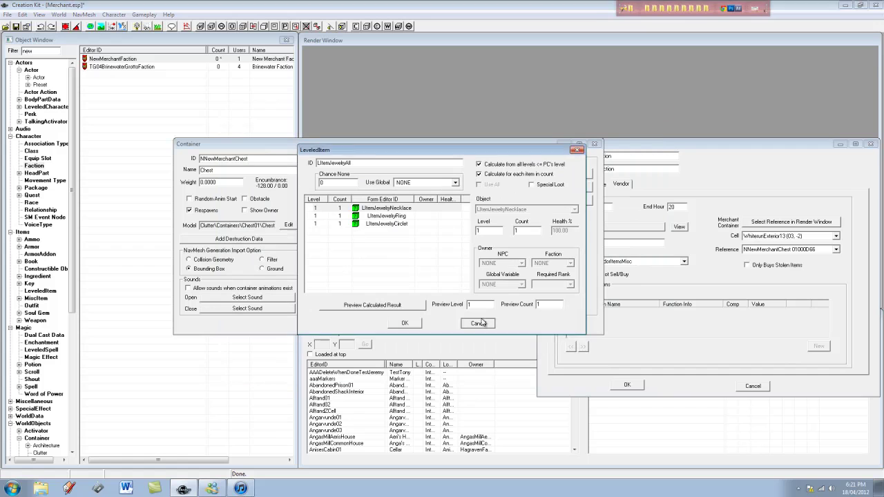
{"action": "left_click", "coordinate": [484, 324]}
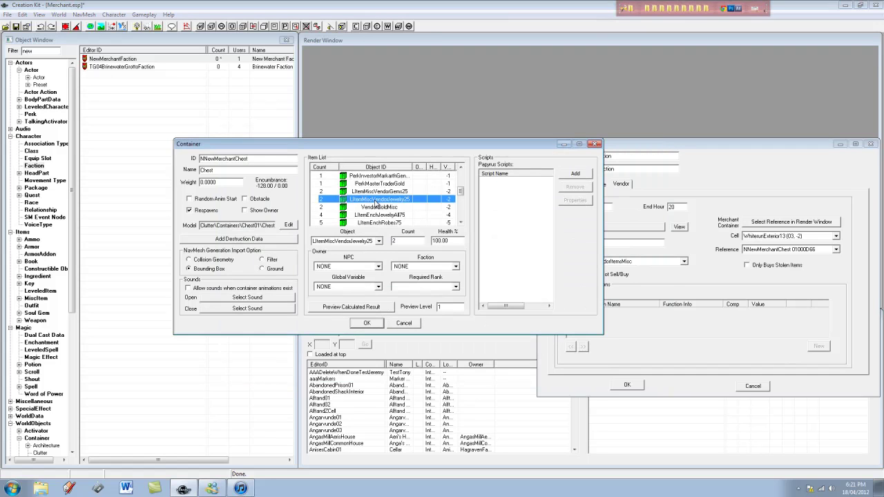
Enable Not Sell/Buy for NewMerchantFaction with the VendorItemsMisc list, then accept the chest container and the faction
{"action": "scroll", "coordinate": [415, 206], "scroll_direction": "down", "scroll_amount": 3}
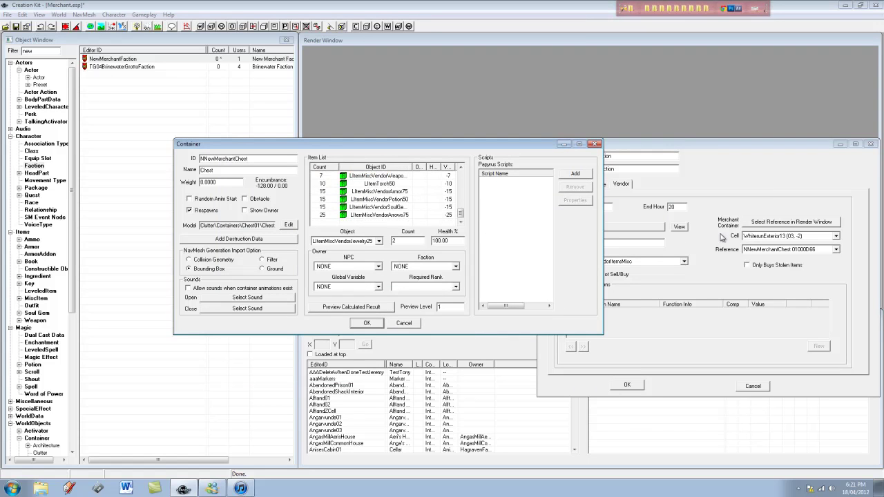
{"action": "left_click", "coordinate": [714, 272]}
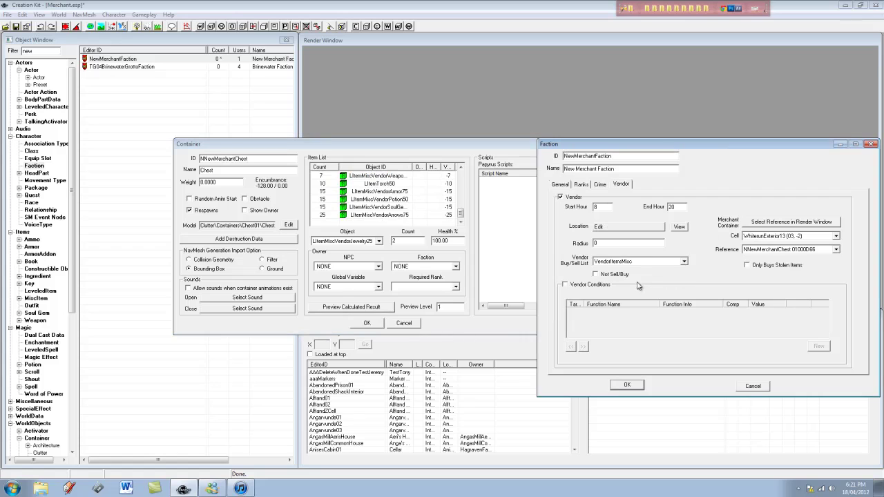
{"action": "left_click", "coordinate": [596, 275]}
{"action": "left_click", "coordinate": [377, 323]}
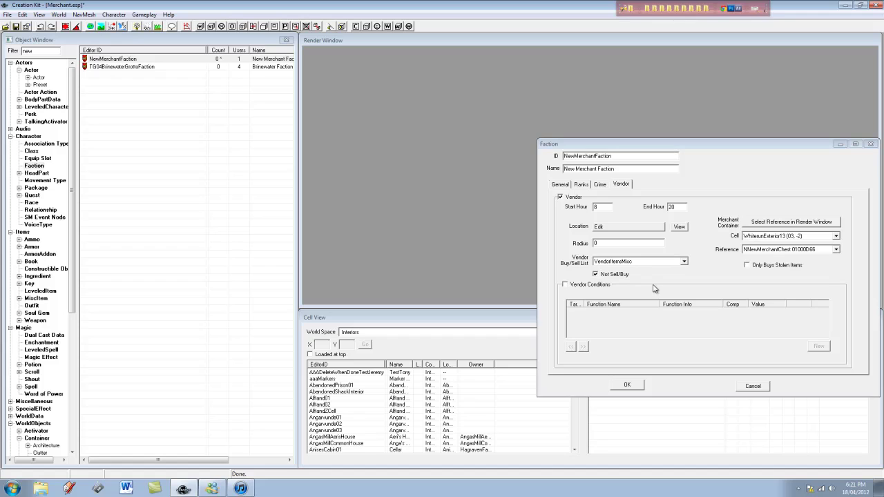
{"action": "left_click", "coordinate": [639, 386]}
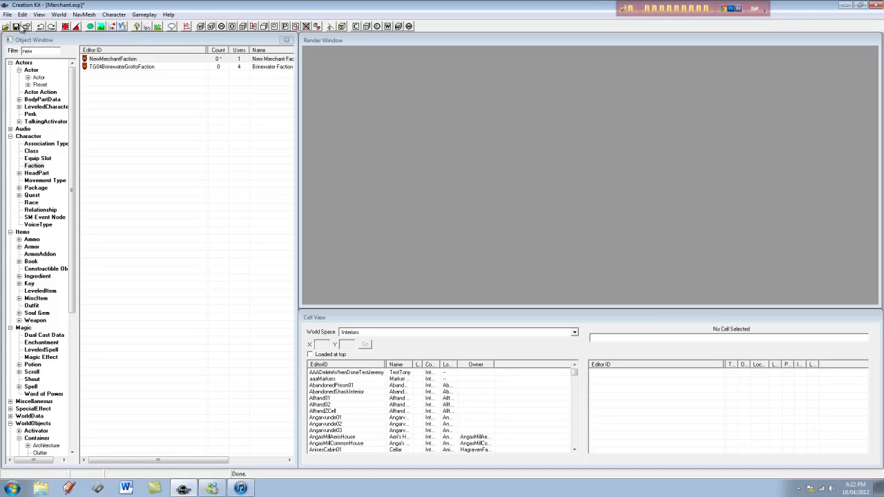
Save the Merchant.esp plugin with the corrected merchant faction settings
{"action": "left_click", "coordinate": [16, 26]}
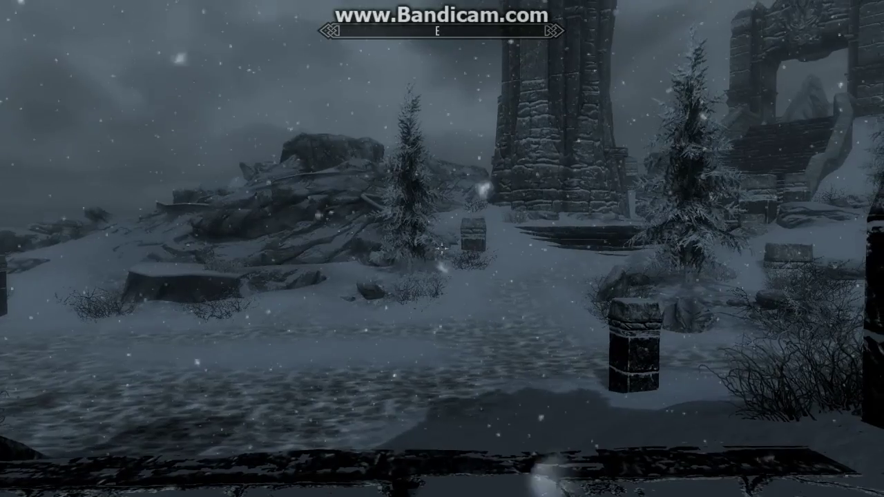
Switch to Skyrim and fast travel to the Red Sock's Shack marker on the world map
{"action": "key", "text": "Tab"}
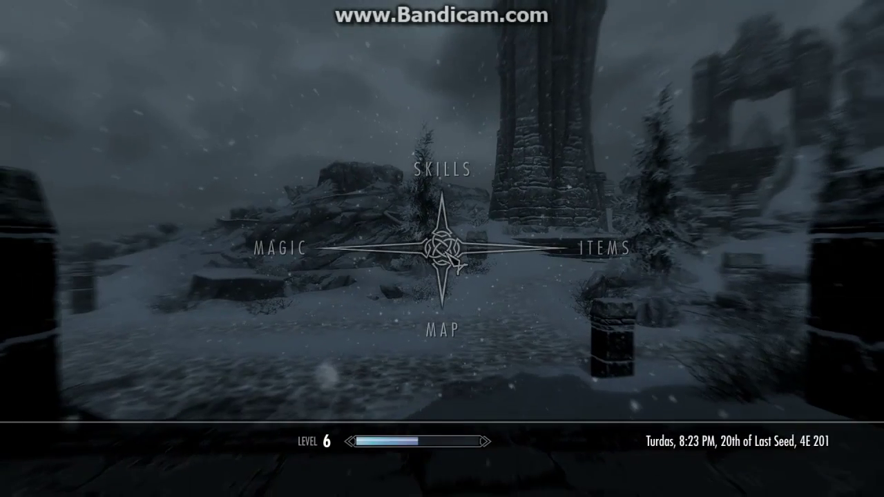
{"action": "key", "text": "Right"}
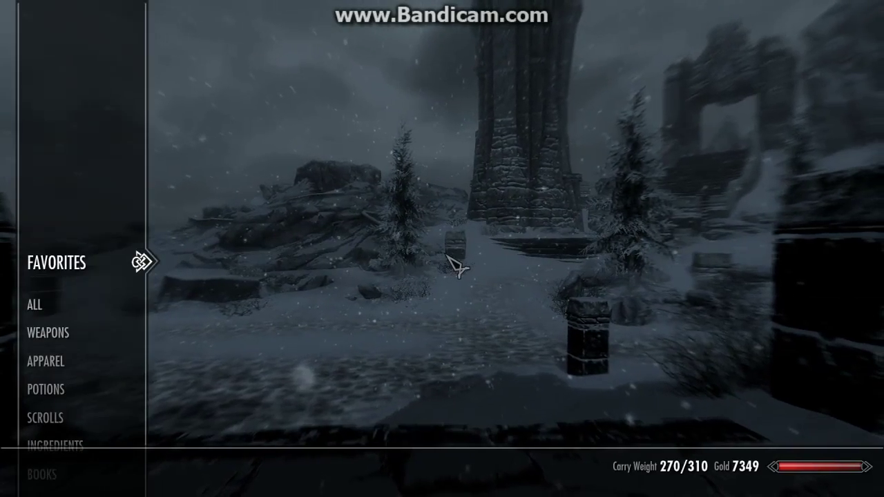
{"action": "key", "text": "Tab"}
{"action": "key", "text": "Tab"}
{"action": "key", "text": "Down"}
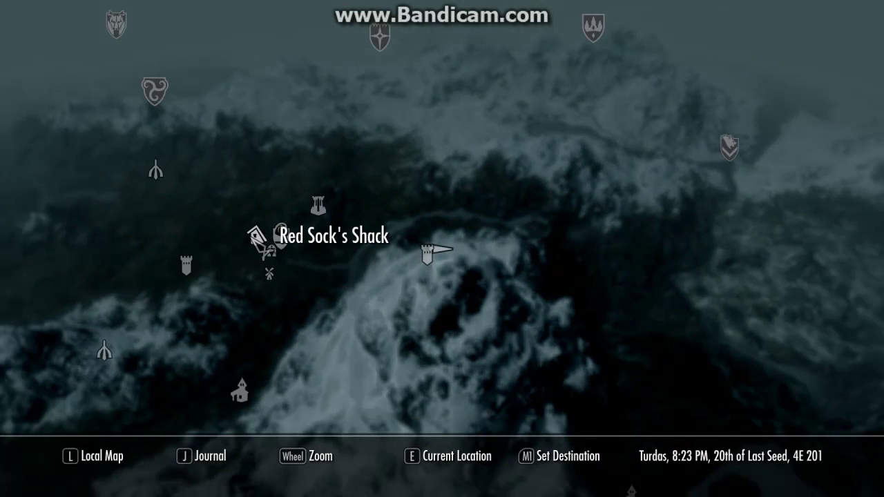
{"action": "left_click", "coordinate": [257, 236]}
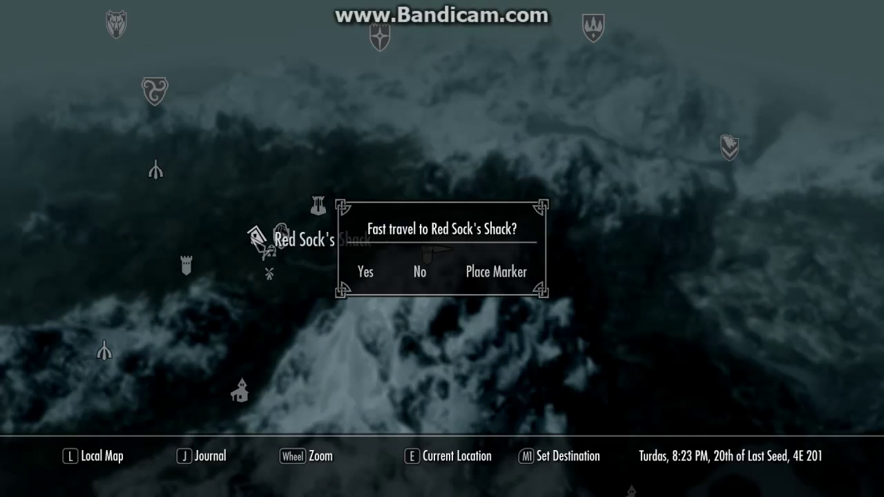
{"action": "left_click", "coordinate": [365, 273]}
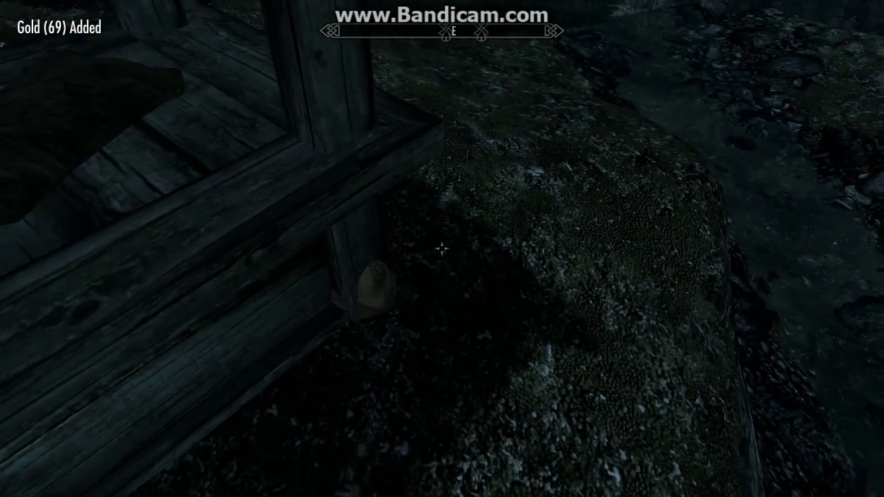
Take the coin purse beside the stall and walk over to Red Socks The Merchant
{"action": "key", "text": "e"}
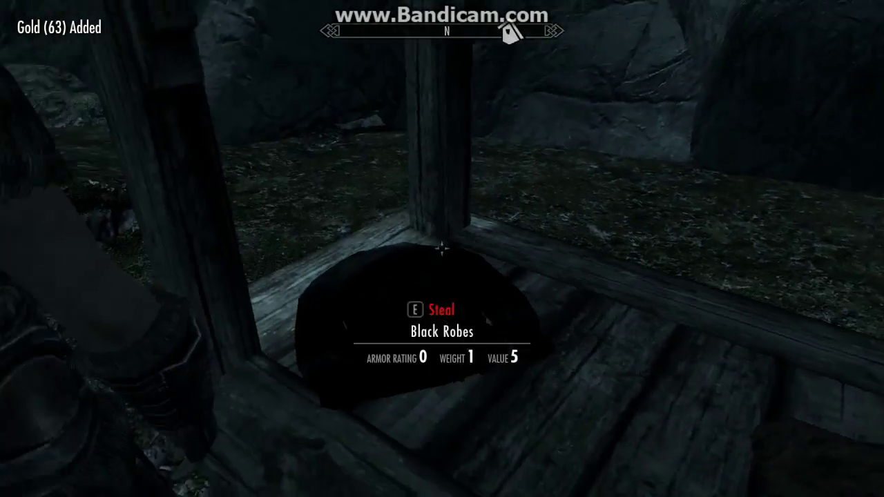
{"action": "key", "text": "s"}
{"action": "key", "text": "ctrl"}
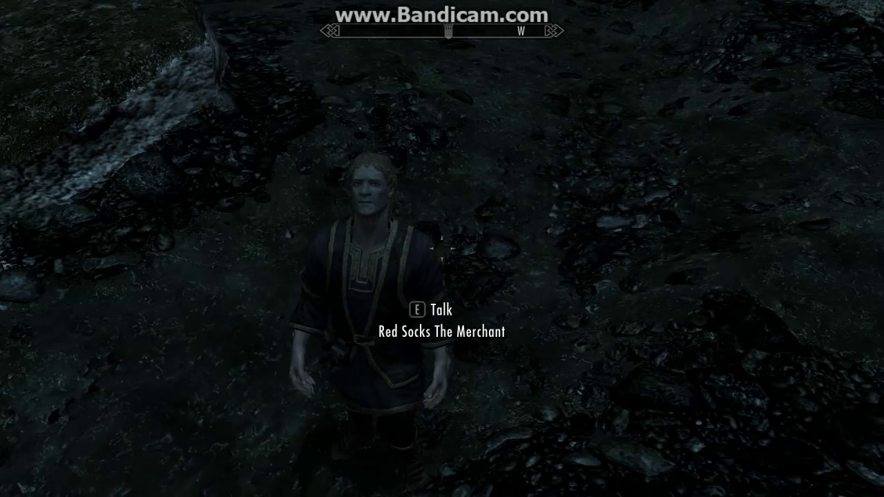
Wait 9 hours beside Red Socks The Merchant to bring the game time to the morning
{"action": "key", "text": "t"}
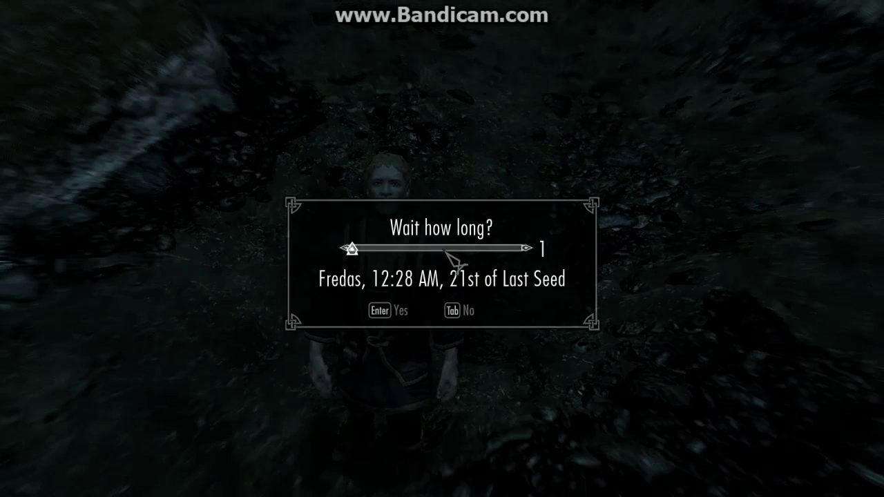
{"action": "key", "text": "Right"}
{"action": "key", "text": "Right"}
{"action": "key", "text": "Right"}
{"action": "key", "text": "Right"}
{"action": "key", "text": "Right"}
{"action": "key", "text": "Left"}
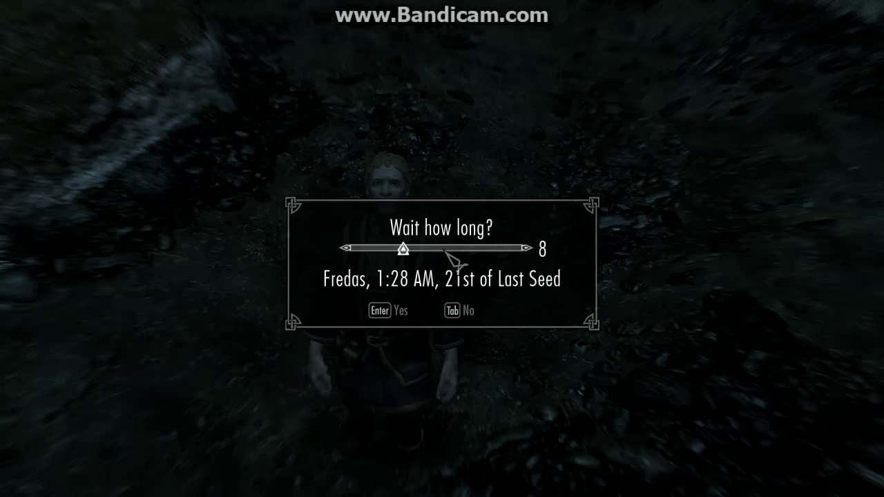
{"action": "key", "text": "Left"}
{"action": "key", "text": "Left"}
{"action": "key", "text": "Left"}
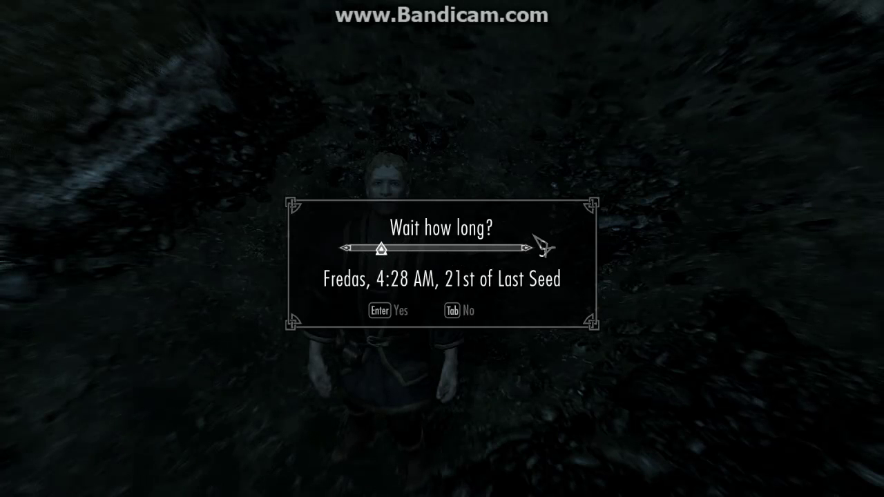
{"action": "key", "text": "Left"}
{"action": "key", "text": "Left"}
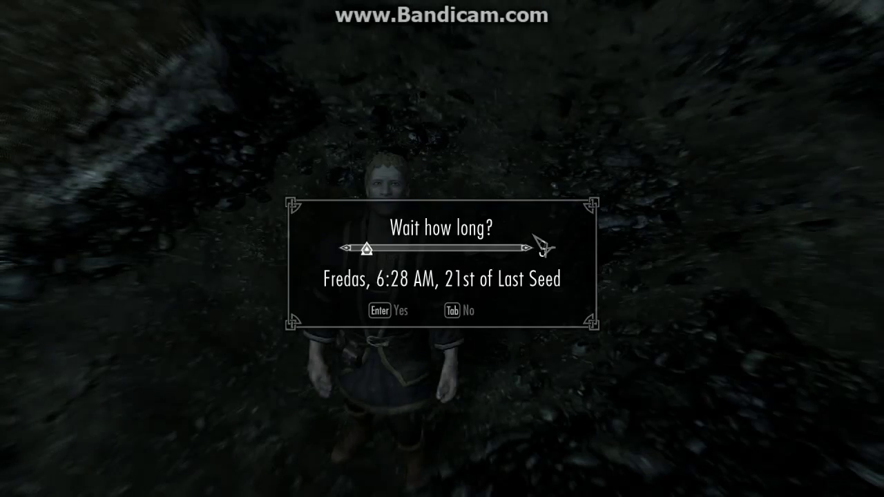
{"action": "key", "text": "Left"}
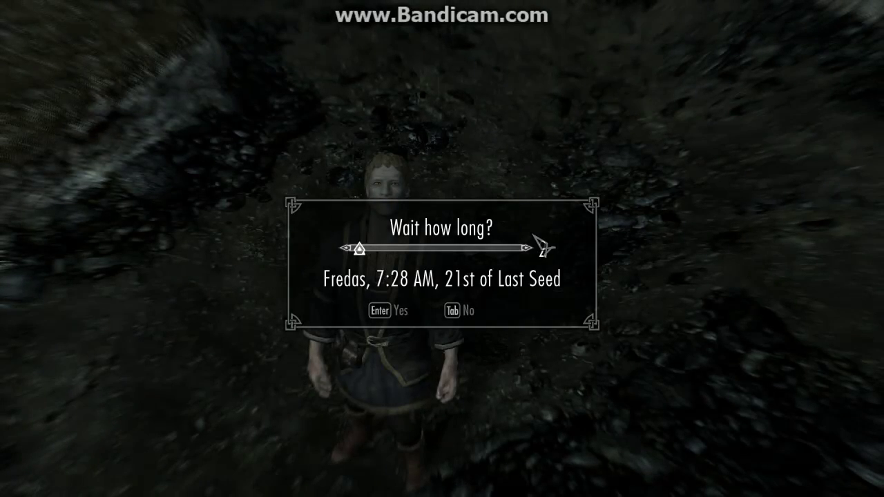
{"action": "key", "text": "Left"}
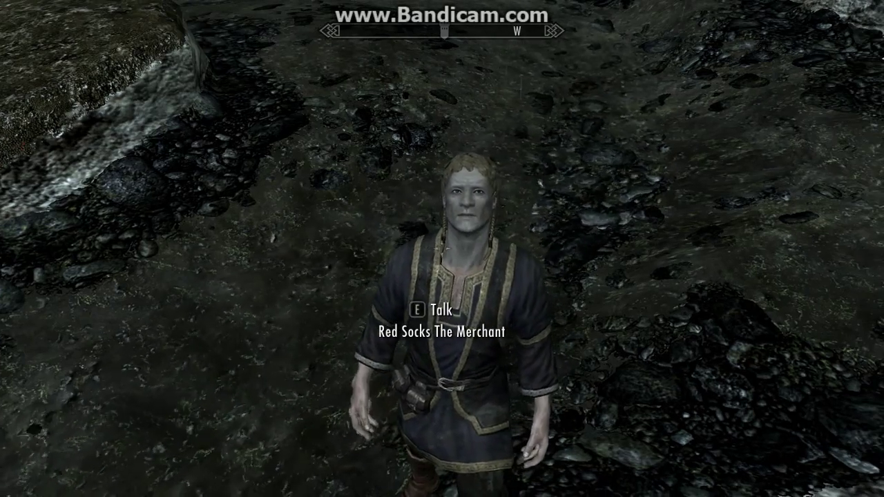
Check the in-game time and wait again beside the merchant
{"action": "key", "text": "Tab"}
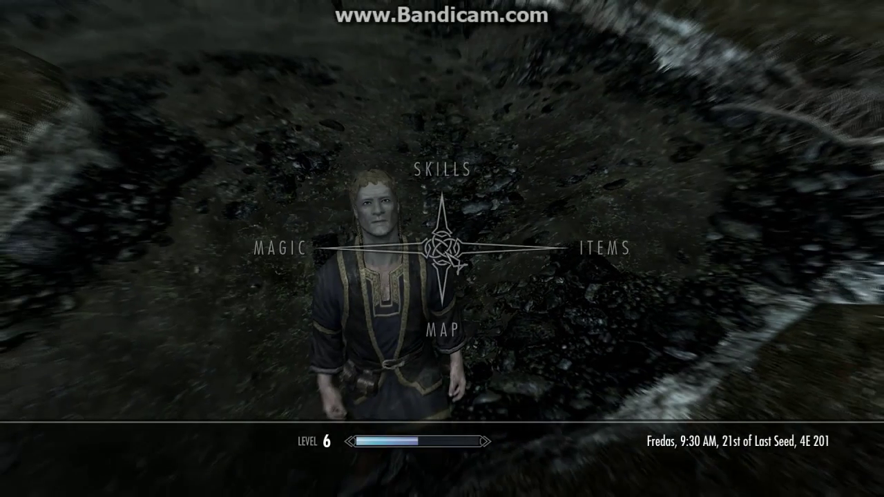
{"action": "key", "text": "Tab"}
{"action": "key", "text": "t"}
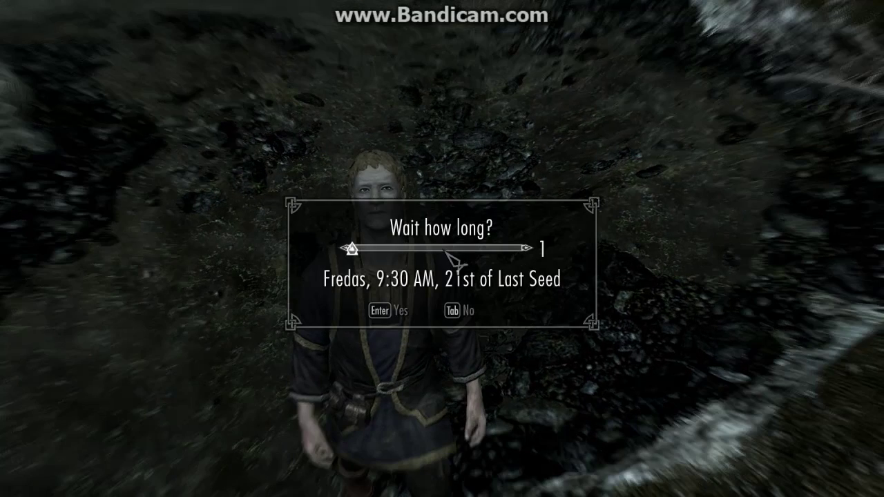
{"action": "key", "text": "Right"}
{"action": "key", "text": "Left"}
{"action": "key", "text": "Return"}
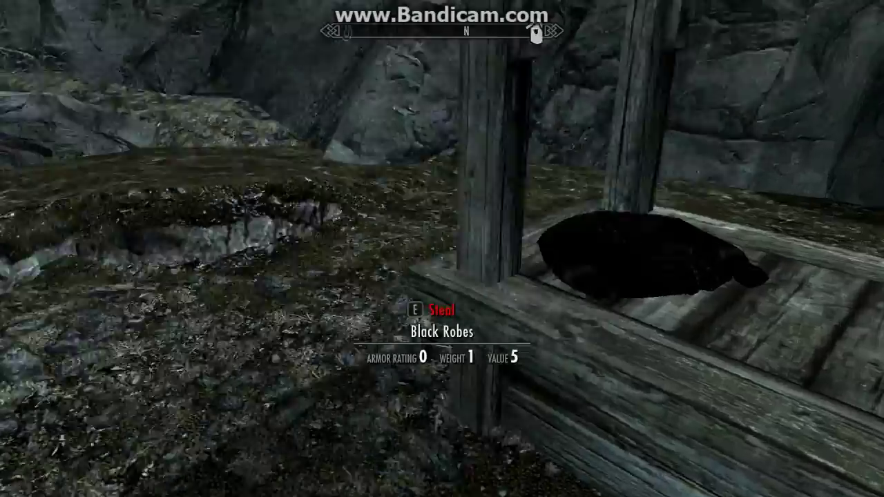
Ask Red Socks The Merchant what he has for sale and examine his stock, including Cicero's clothing and the iron gear
{"action": "key", "text": "e"}
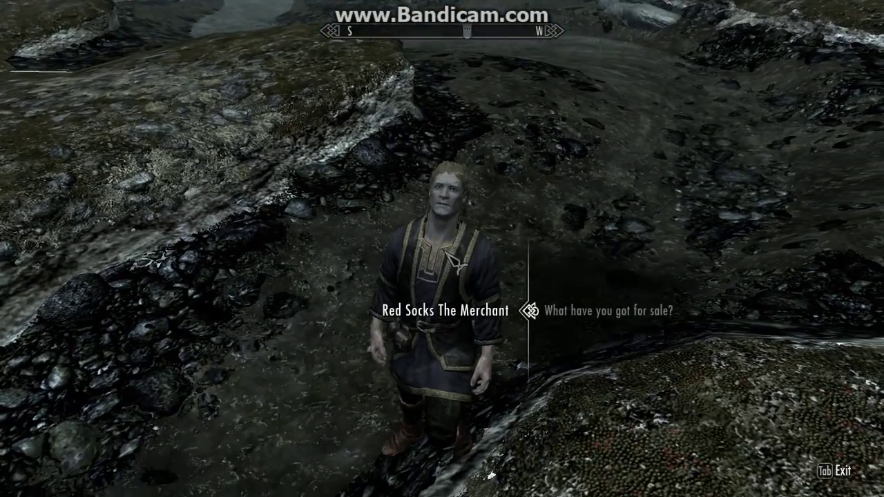
{"action": "key", "text": "e"}
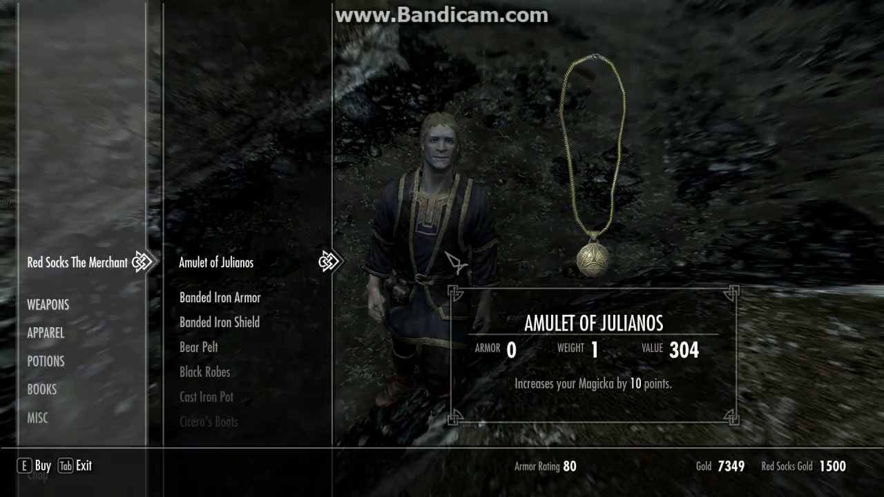
{"action": "key", "text": "Down"}
{"action": "key", "text": "Down"}
{"action": "key", "text": "Down"}
{"action": "key", "text": "Down"}
{"action": "key", "text": "Down"}
{"action": "key", "text": "Down"}
{"action": "key", "text": "Down"}
{"action": "key", "text": "Down"}
{"action": "key", "text": "Down"}
{"action": "key", "text": "Down"}
{"action": "key", "text": "Down"}
{"action": "key", "text": "Down"}
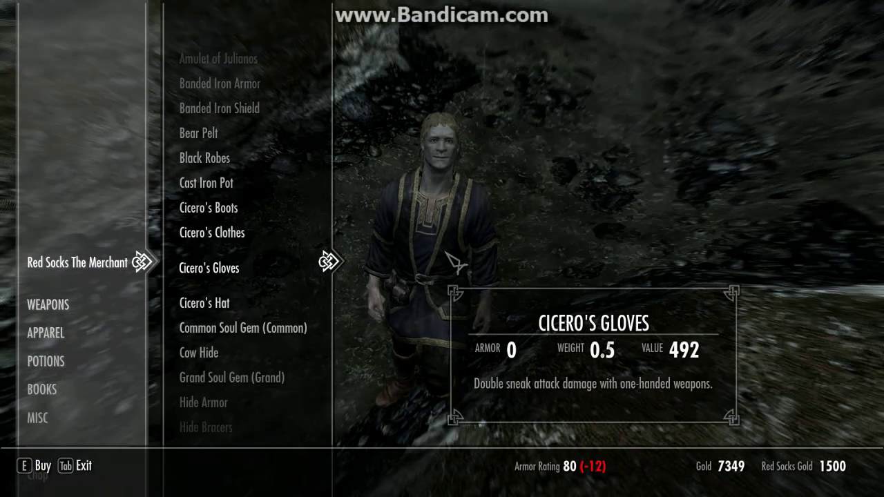
{"action": "key", "text": "Down"}
{"action": "key", "text": "Down"}
{"action": "key", "text": "Down"}
{"action": "key", "text": "Down"}
{"action": "key", "text": "Down"}
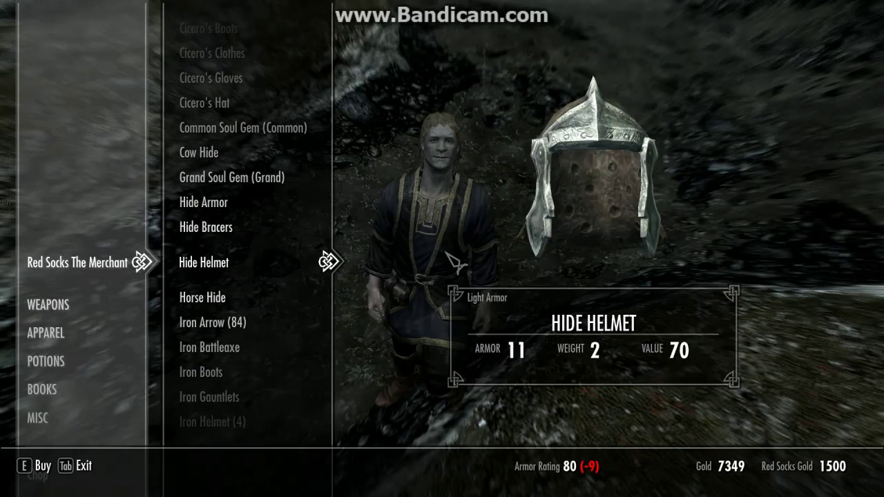
{"action": "key", "text": "Down"}
{"action": "key", "text": "Down"}
{"action": "key", "text": "Down"}
{"action": "key", "text": "Down"}
{"action": "key", "text": "Down"}
{"action": "key", "text": "Down"}
{"action": "key", "text": "Down"}
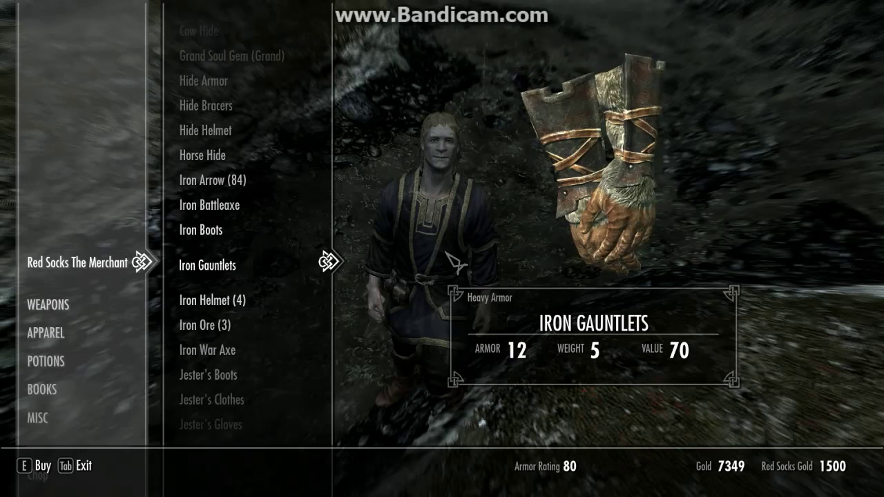
{"action": "key", "text": "Up"}
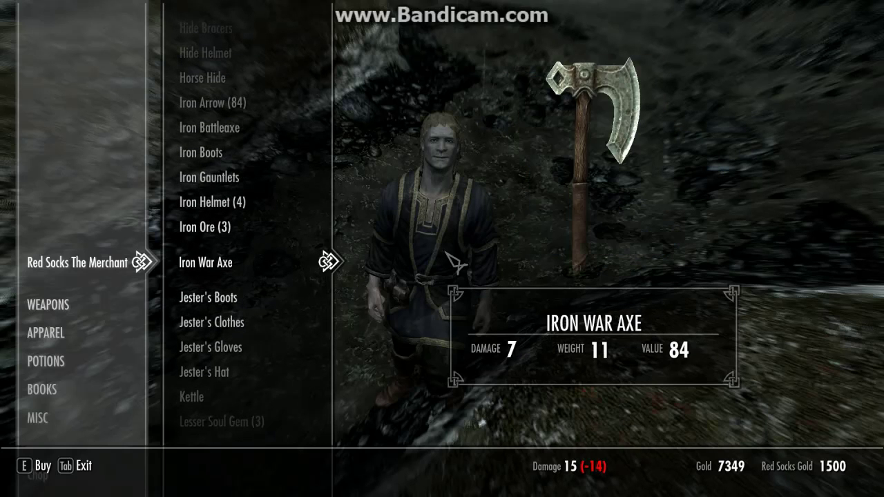
Buy the Jester's Clothes, Jester's Gloves and Jester's Boots, try to buy the Jester's Hat, and end the conversation
{"action": "key", "text": "Down"}
{"action": "key", "text": "Down"}
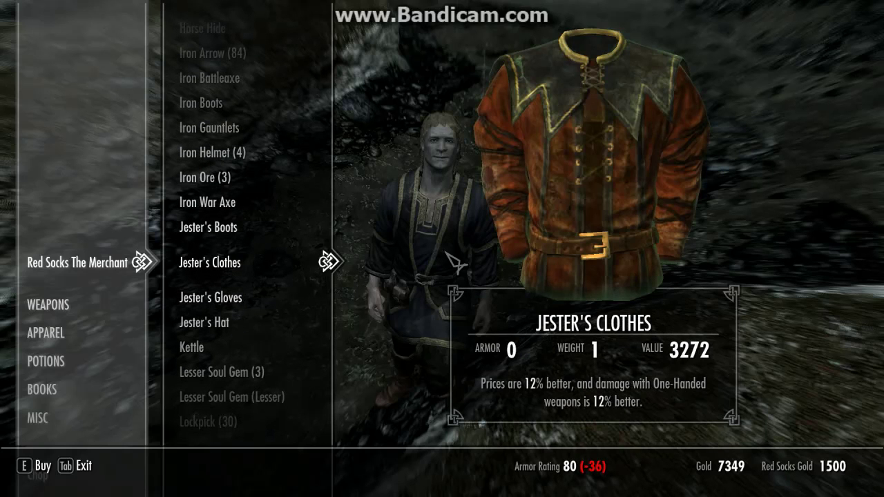
{"action": "key", "text": "e"}
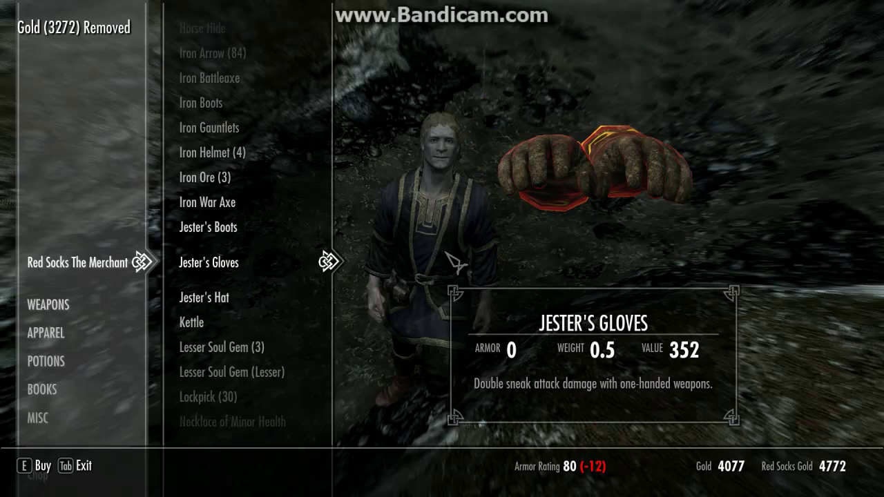
{"action": "key", "text": "e"}
{"action": "key", "text": "Up"}
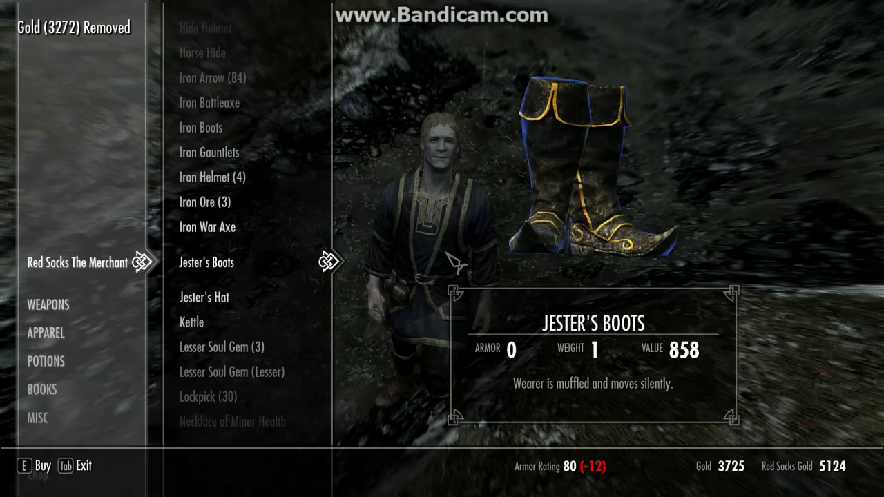
{"action": "key", "text": "e"}
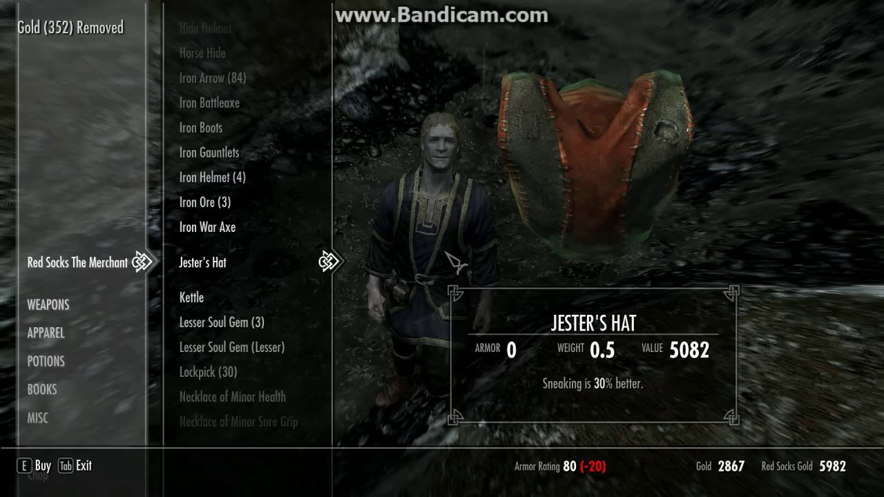
{"action": "key", "text": "e"}
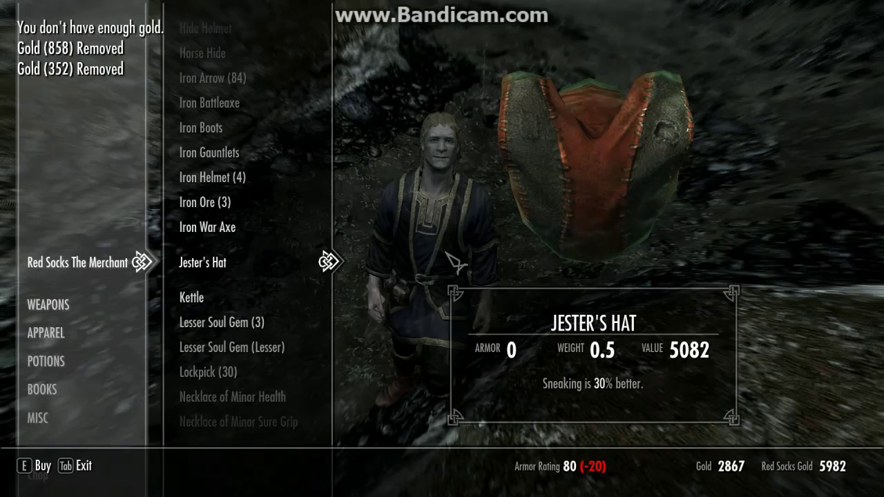
{"action": "key", "text": "Tab"}
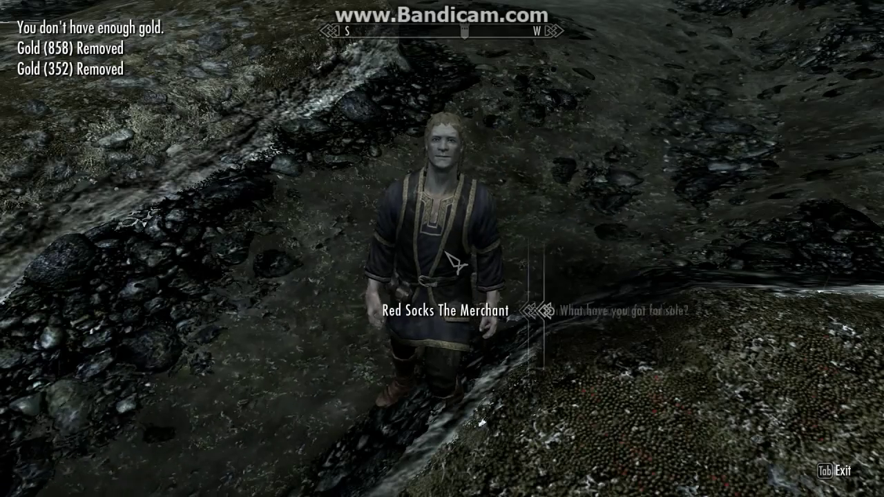
{"action": "key", "text": "Tab"}
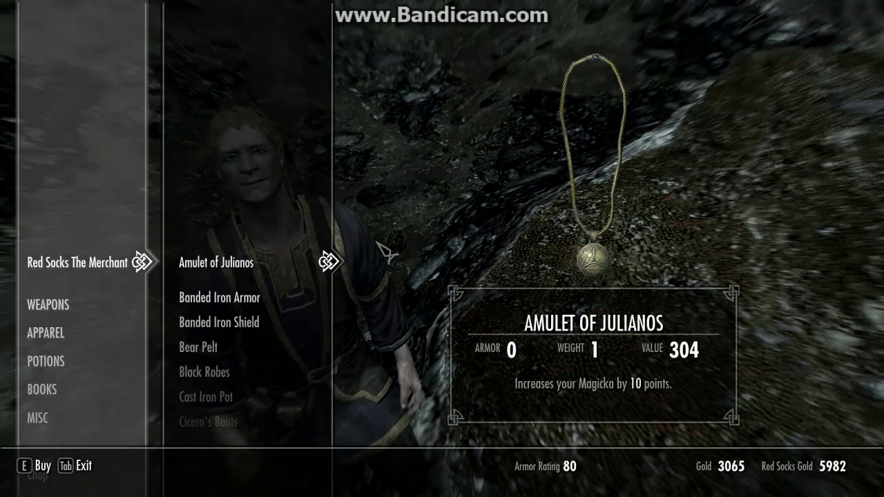
Buy the Iron War Axe from Red Socks, try the Jester's Hat again, and leave the trade
{"action": "scroll", "coordinate": [387, 252], "scroll_direction": "down", "scroll_amount": 10}
{"action": "scroll", "coordinate": [386, 252], "scroll_direction": "down", "scroll_amount": 9}
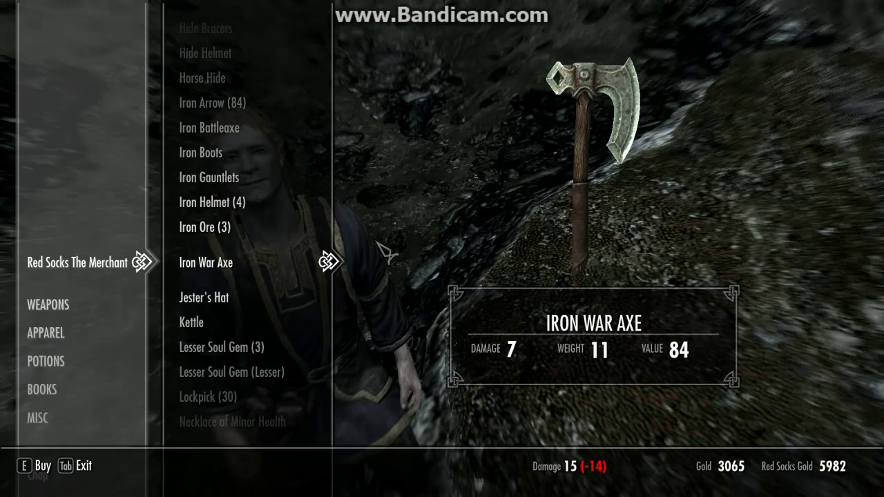
{"action": "key", "text": "e"}
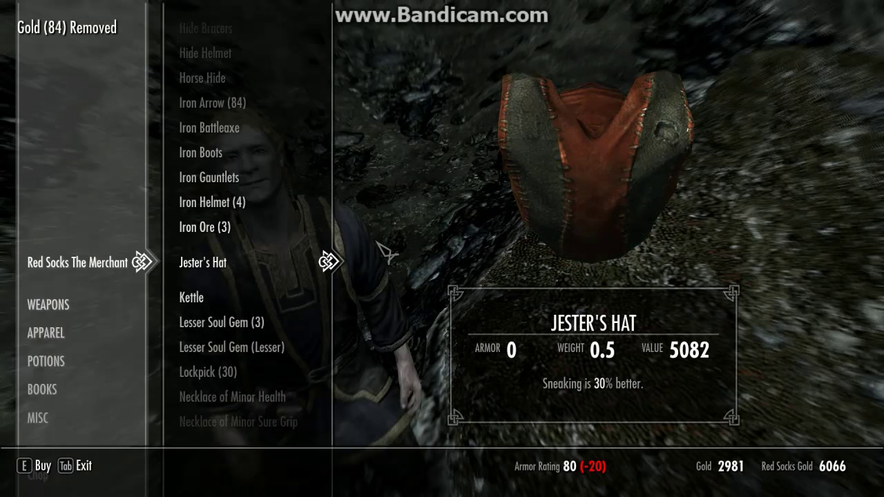
{"action": "key", "text": "e"}
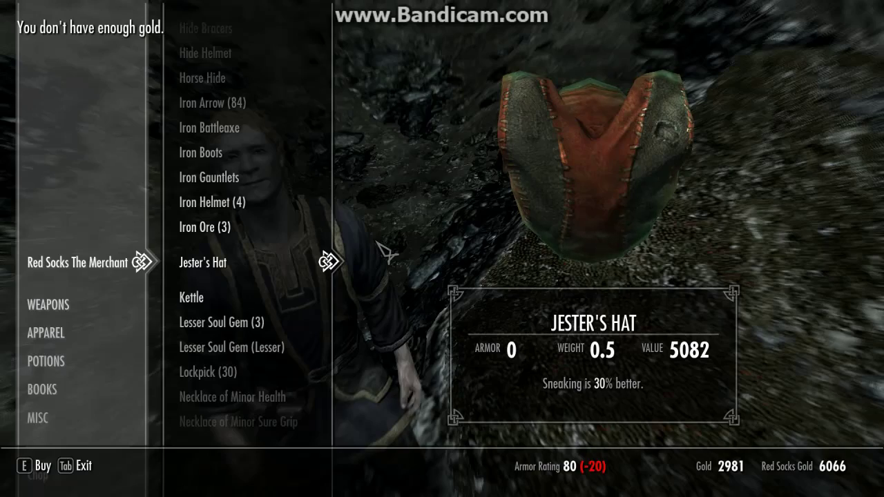
{"action": "key", "text": "Tab"}
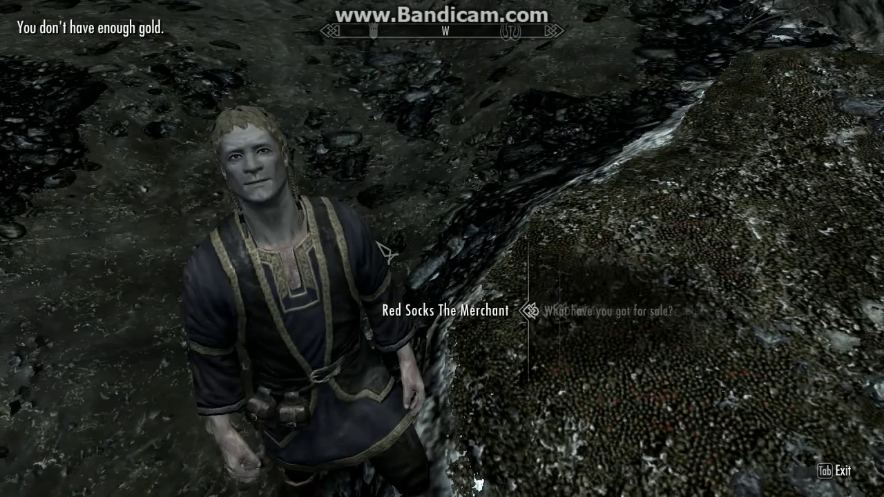
{"action": "key", "text": "Tab"}
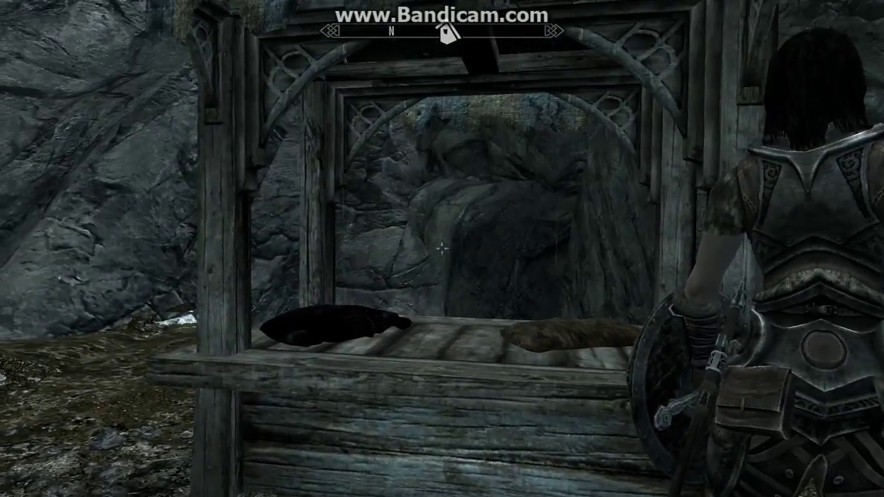
Fast travel from Red Sock's Shack to Whiterun using the world map
{"action": "key", "text": "Tab"}
{"action": "key", "text": "s"}
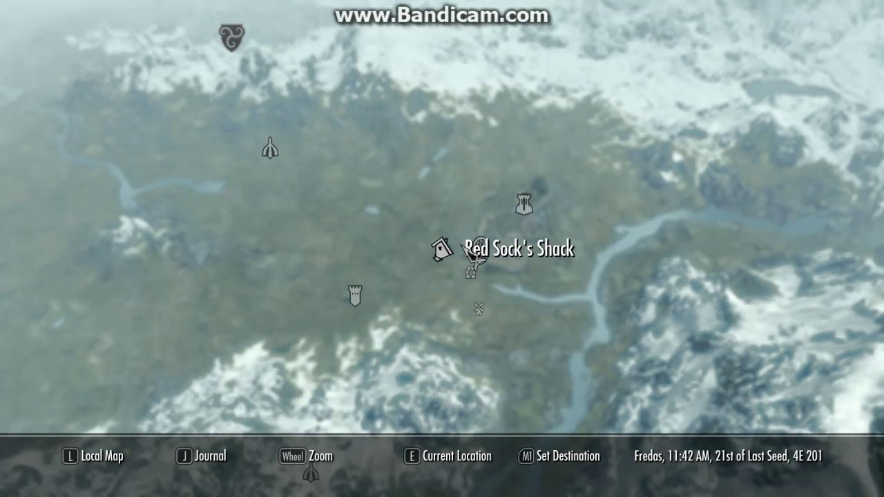
{"action": "left_click", "coordinate": [479, 251]}
{"action": "left_click", "coordinate": [380, 272]}
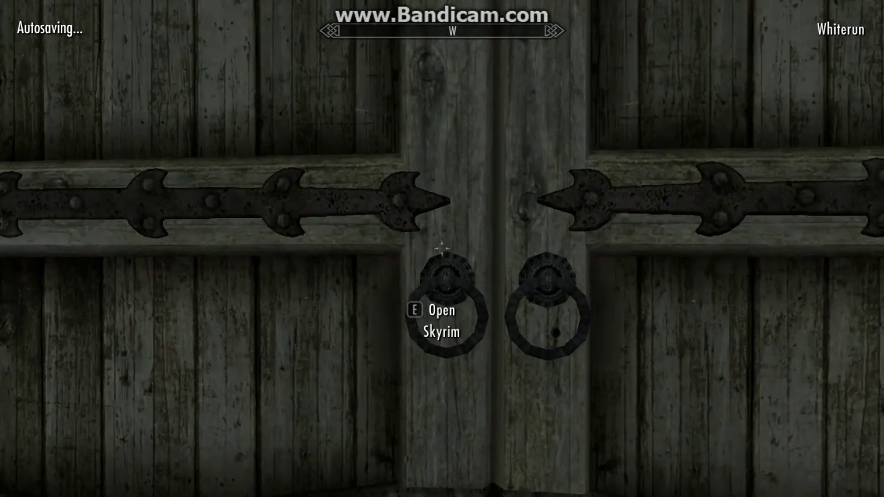
Leave Whiterun through the city gate and walk out toward the Red Sock's Shack marker
{"action": "key", "text": "e"}
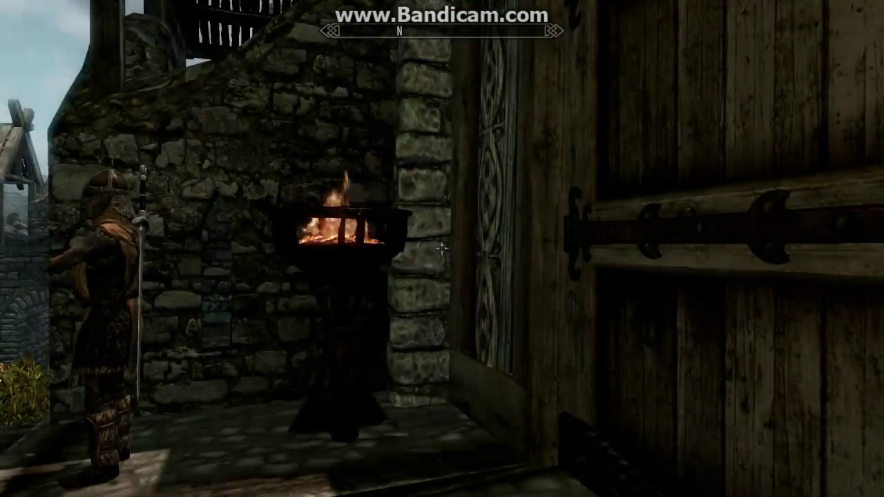
{"action": "key", "text": "w"}
{"action": "key", "text": "w"}
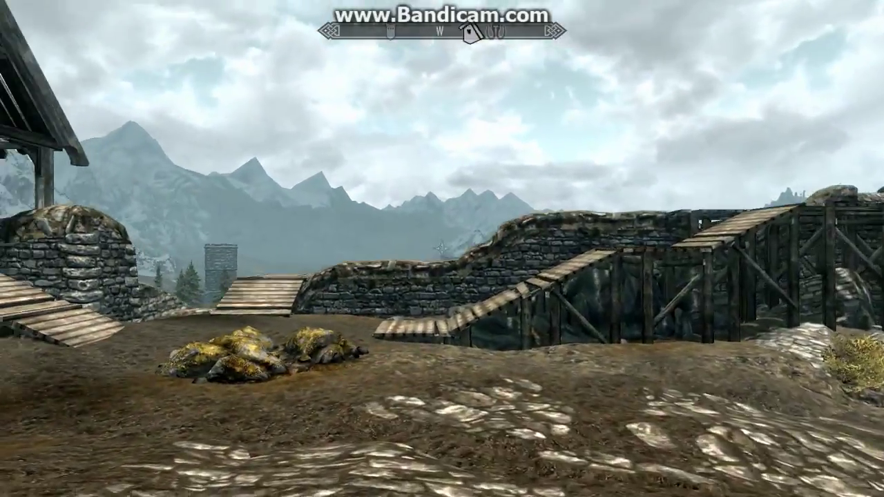